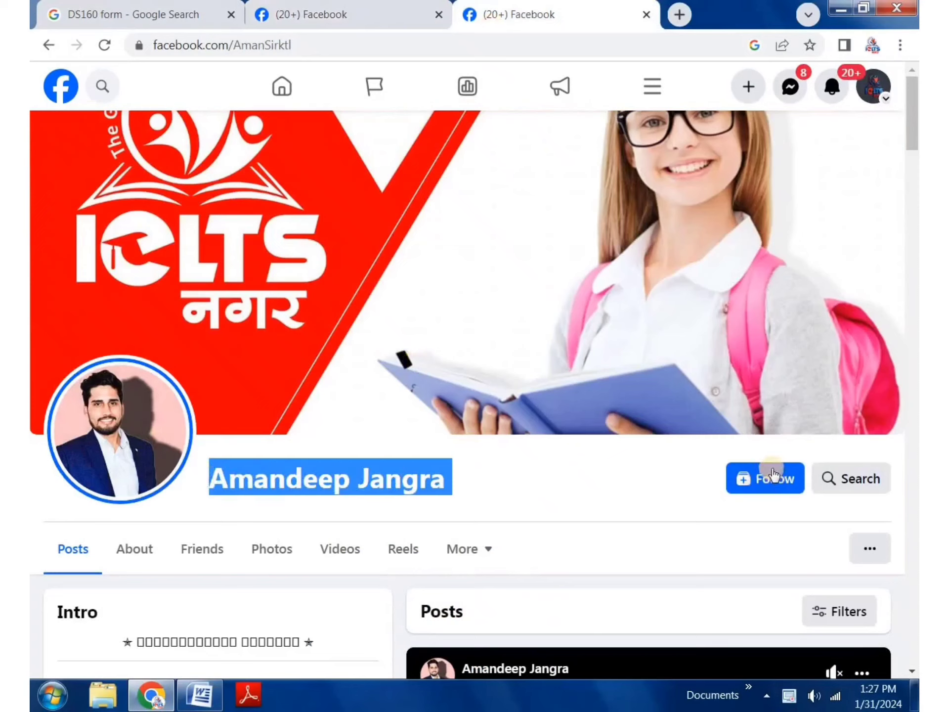
Step: Switch between the personal profile and the IELTS Facebook page, then return to the DS160 form search results
click(748, 481)
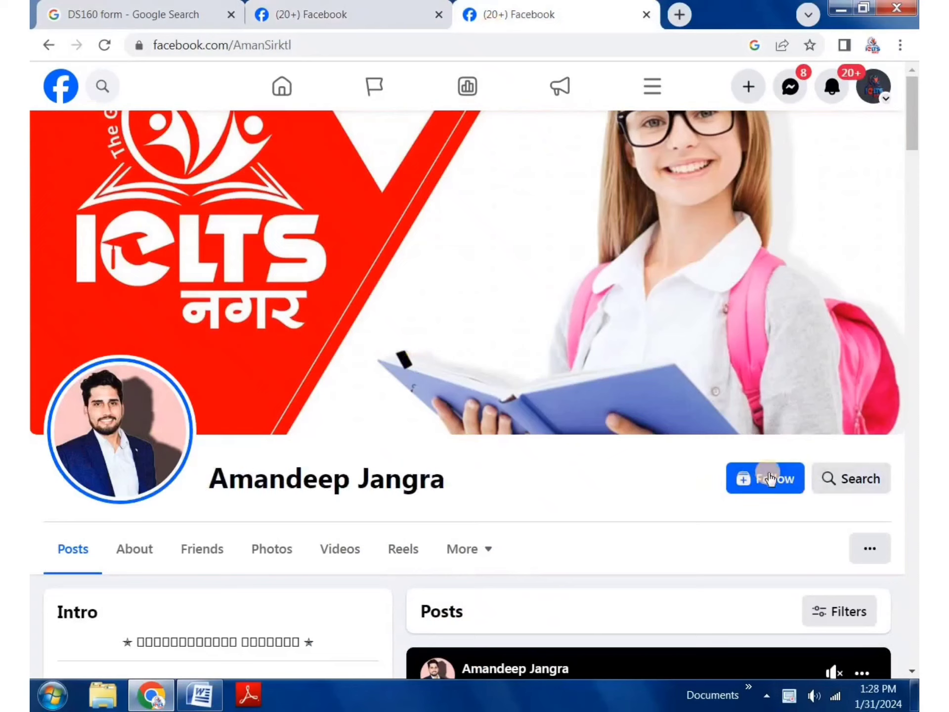
click(346, 7)
click(530, 10)
click(370, 7)
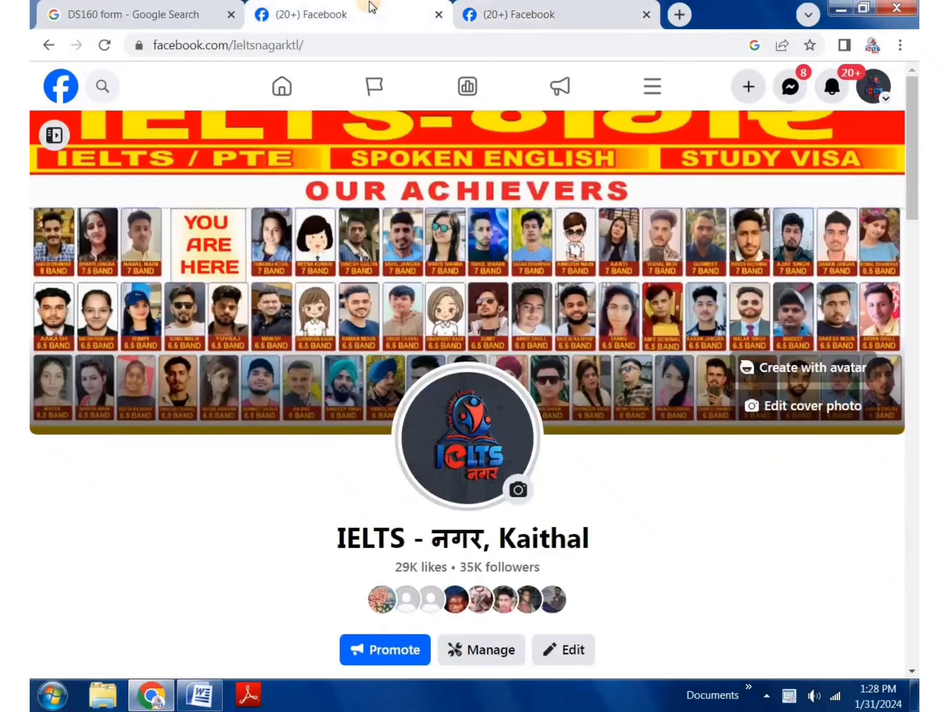
click(185, 9)
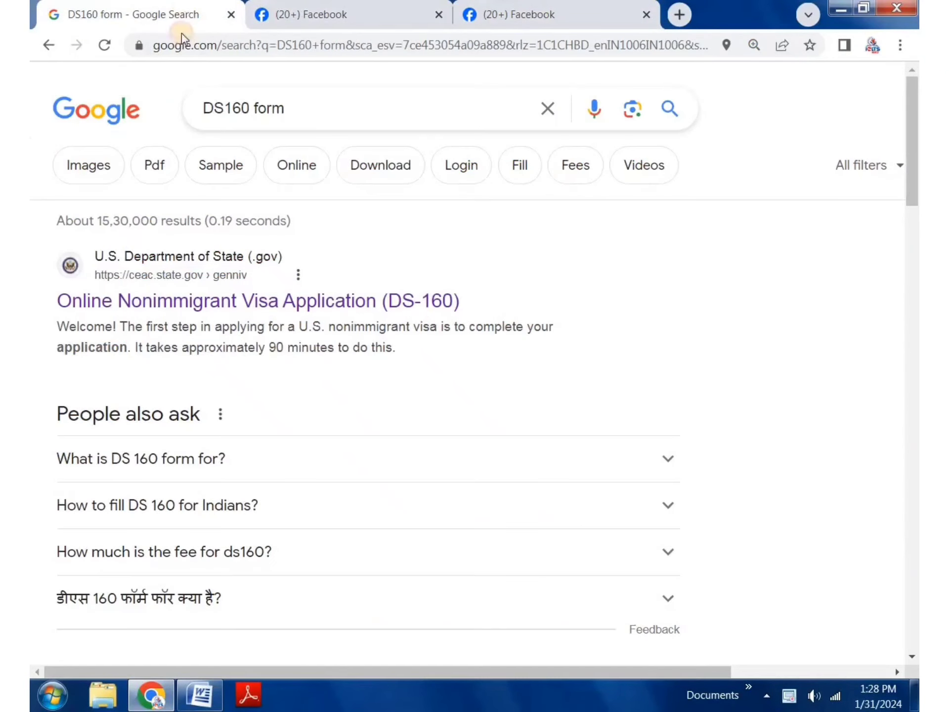
Step: Close both '(20+) Facebook' tabs and open the official DS-160 Online Nonimmigrant Visa Application result
click(439, 13)
click(439, 14)
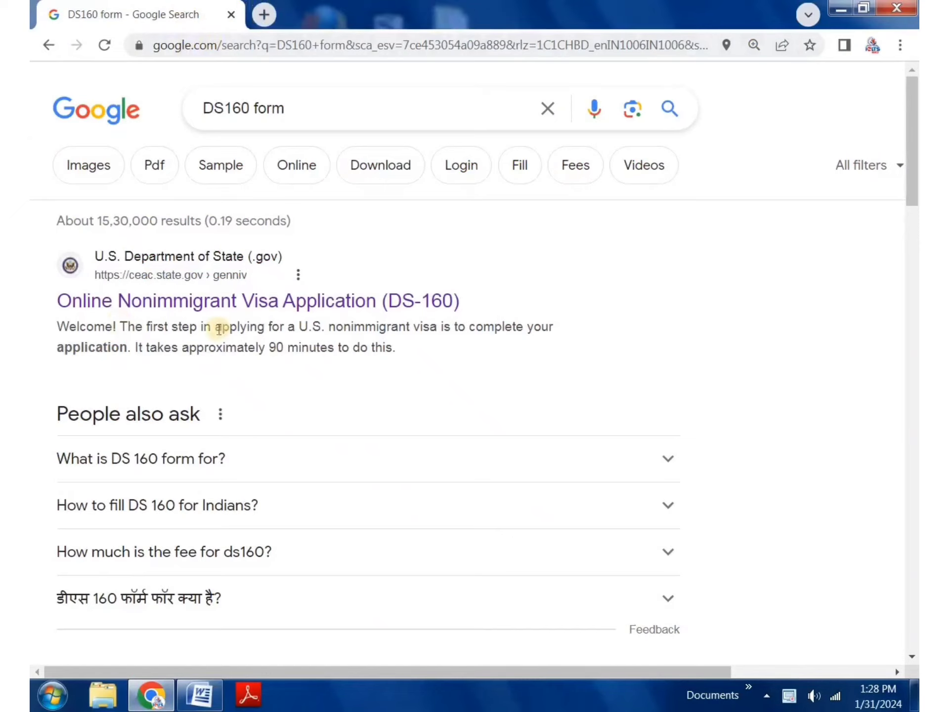
click(257, 303)
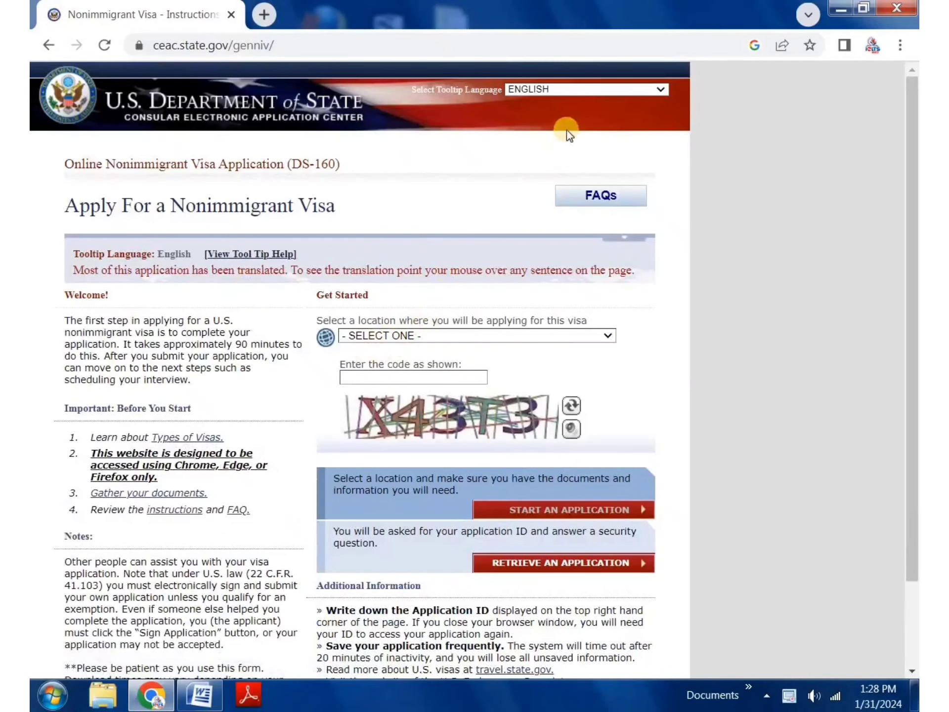
Step: Keep English tooltips, choose INDIA, NEW DELHI as location, enter the captcha, and start an application
click(549, 91)
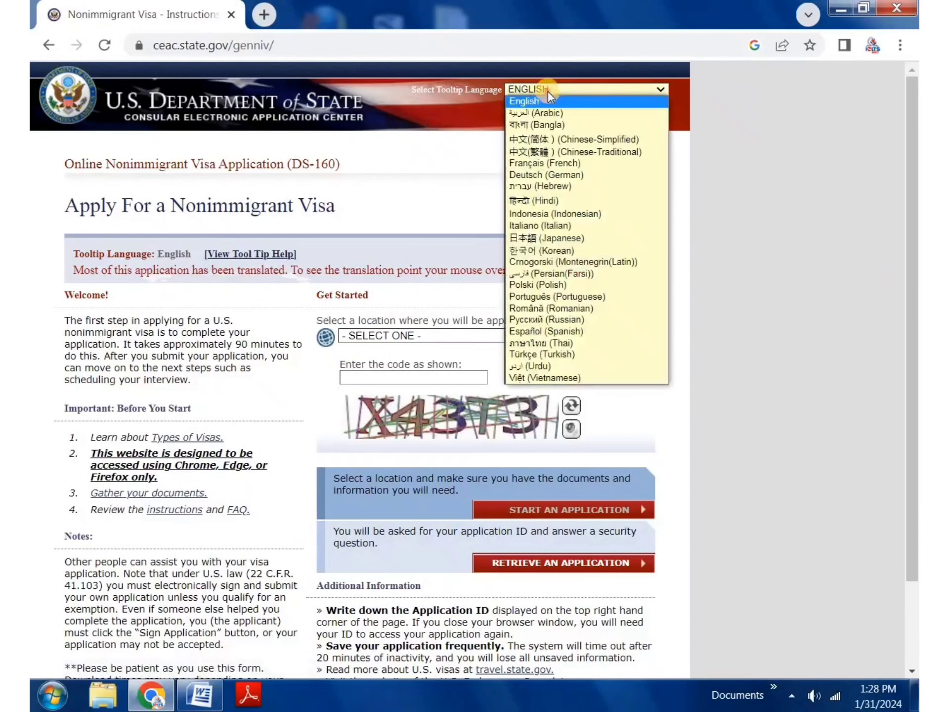
click(548, 91)
click(400, 338)
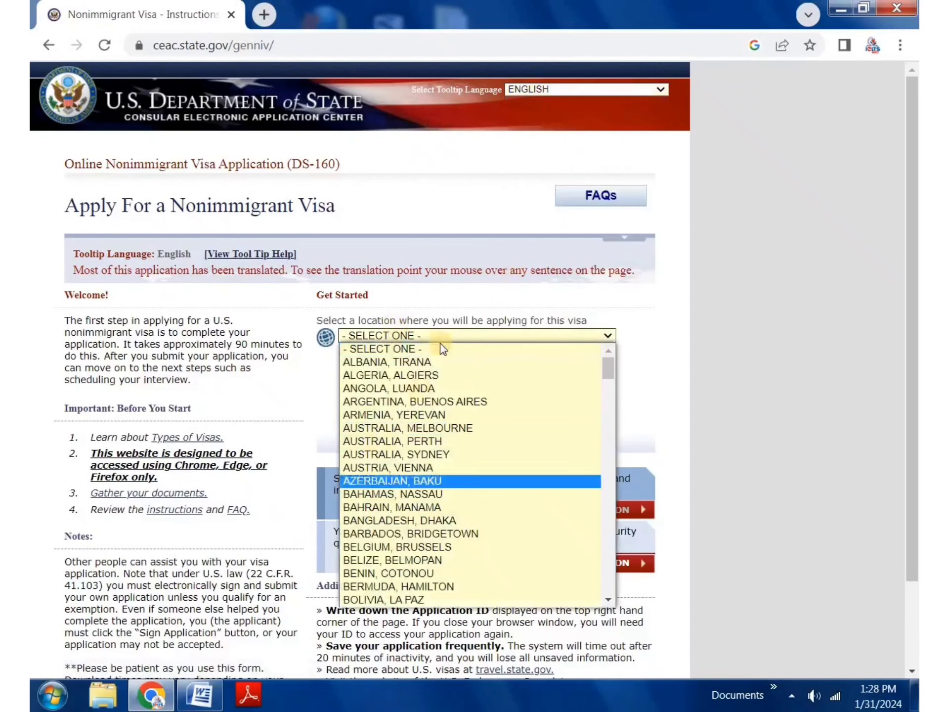
key(i)
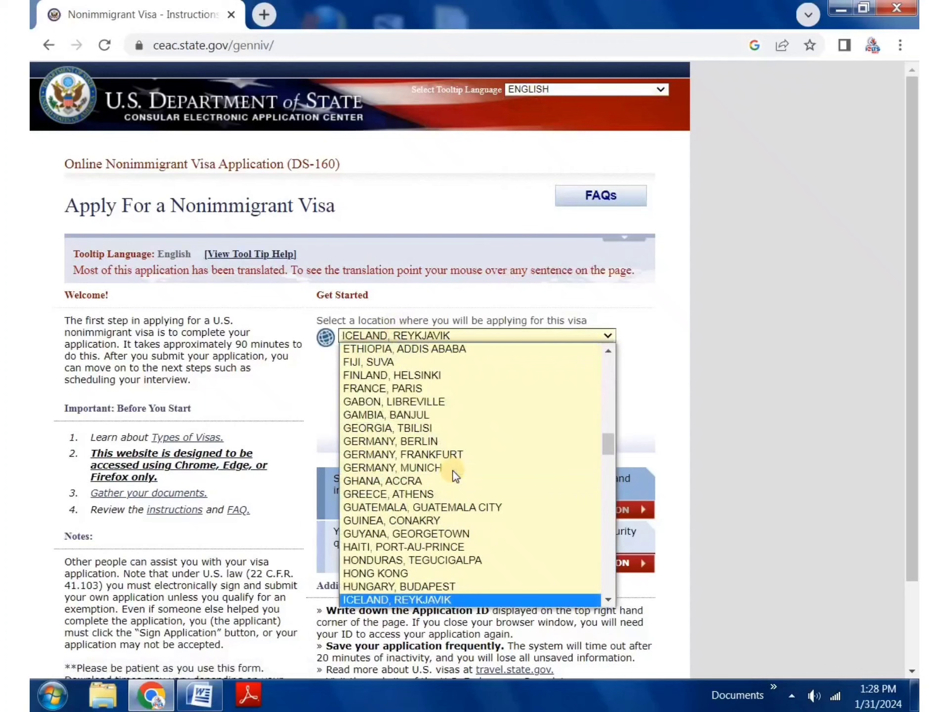
key(Down)
key(Down)
key(Down)
key(Down)
key(Down)
key(Down)
key(Down)
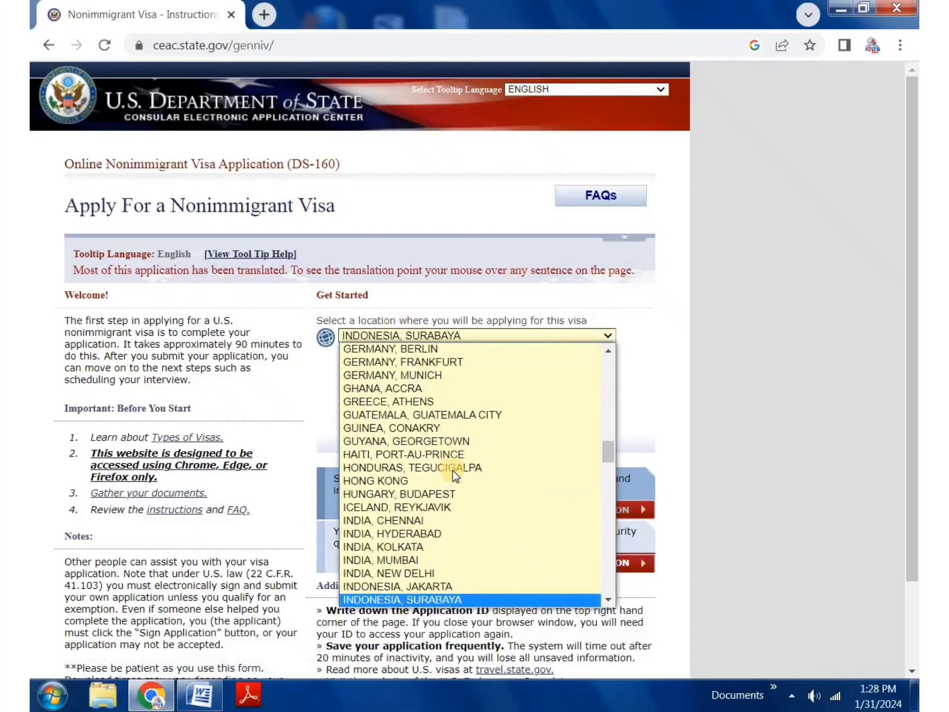
click(433, 571)
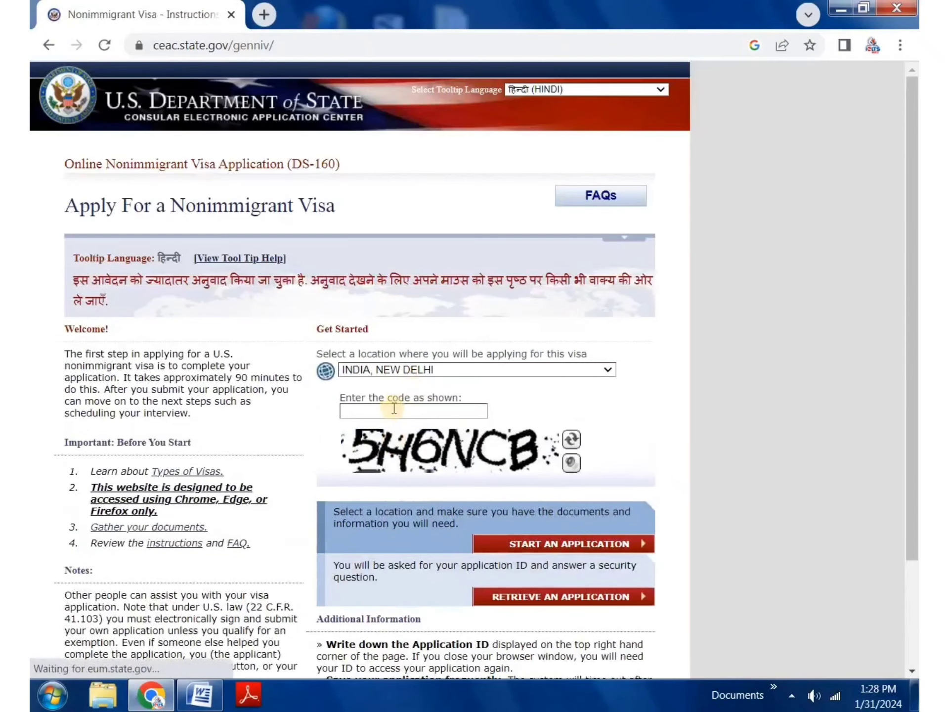
click(399, 411)
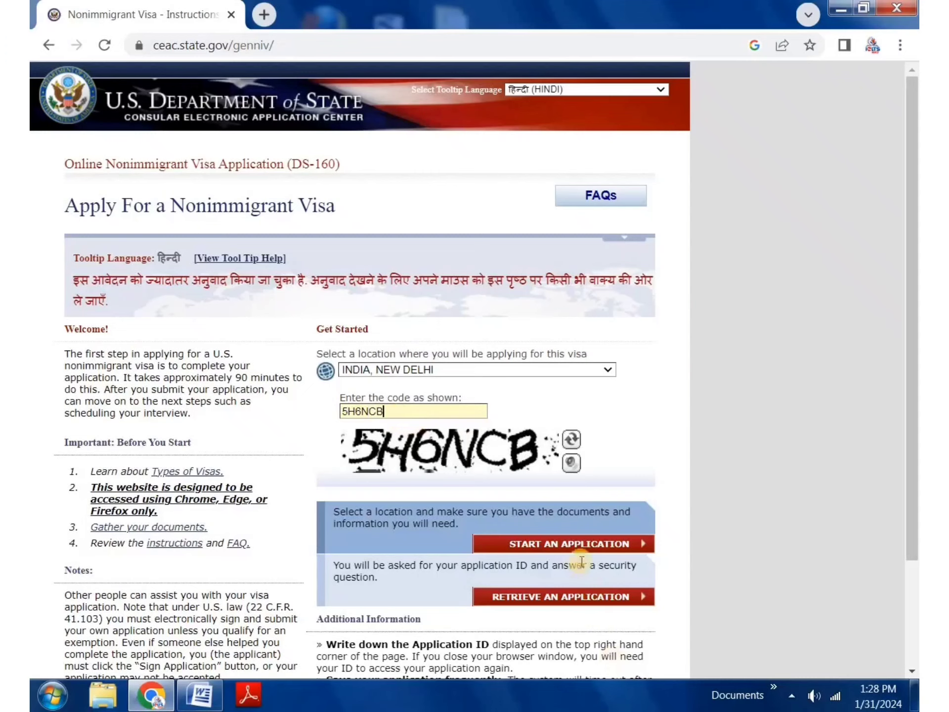
click(578, 544)
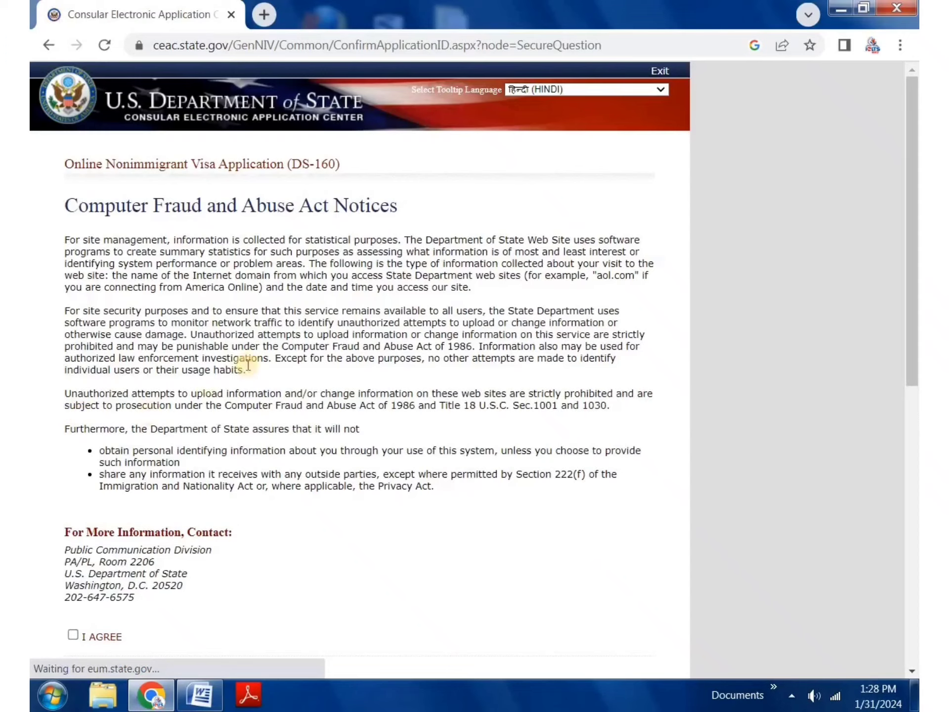
Step: Agree to the fraud and abuse notices and copy the new Application ID
scroll(115, 496, down, 5)
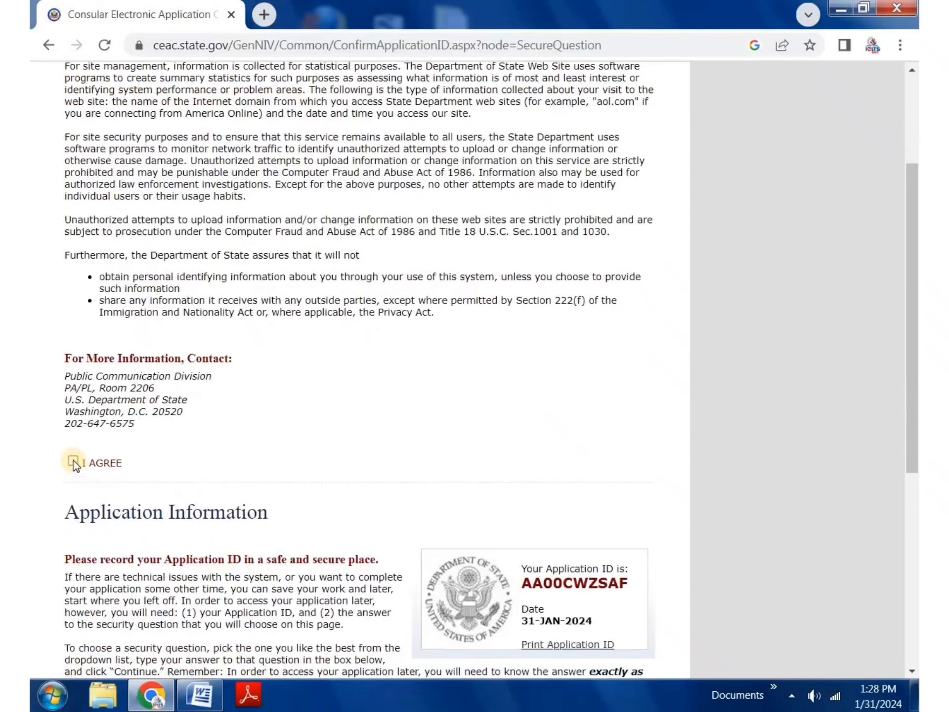
click(74, 461)
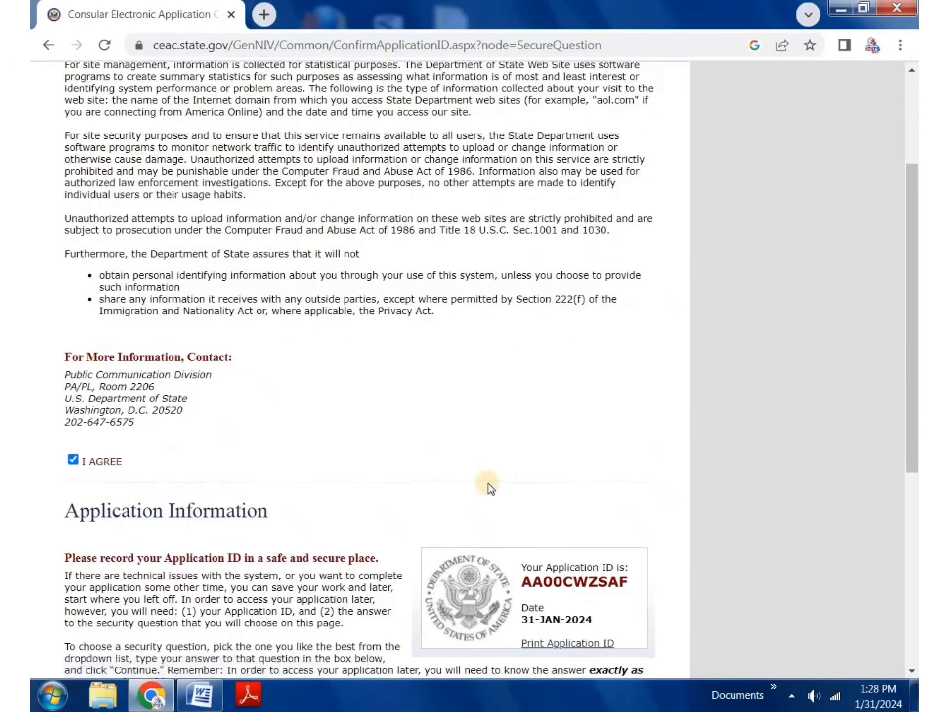
scroll(449, 480, down, 2)
double_click(568, 495)
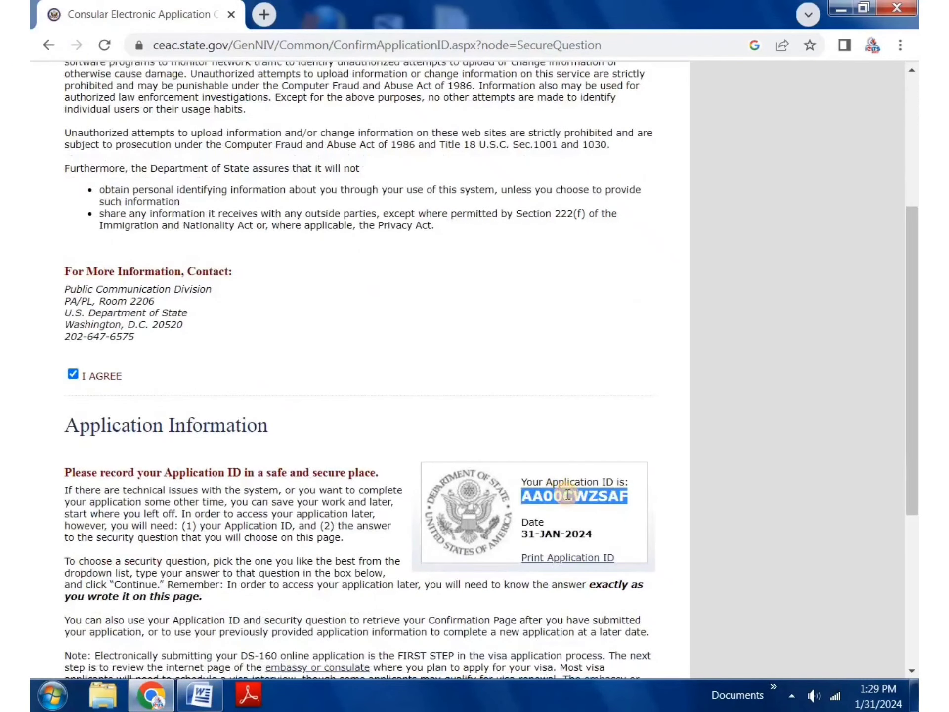
right_click(568, 495)
click(602, 508)
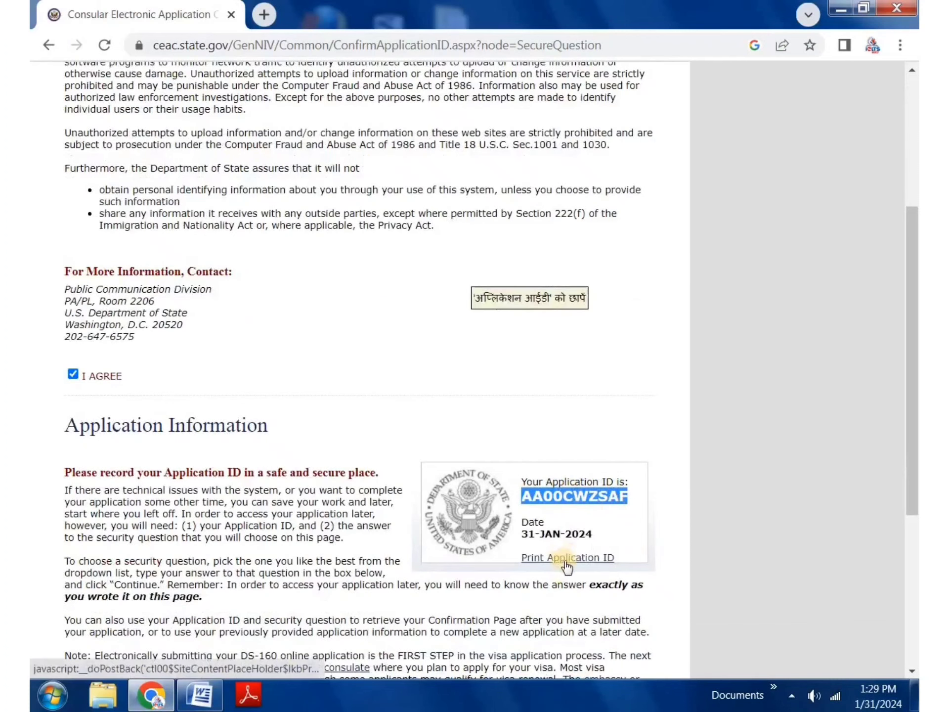
Step: Paste the Application ID into the Word document and return to the browser
click(201, 695)
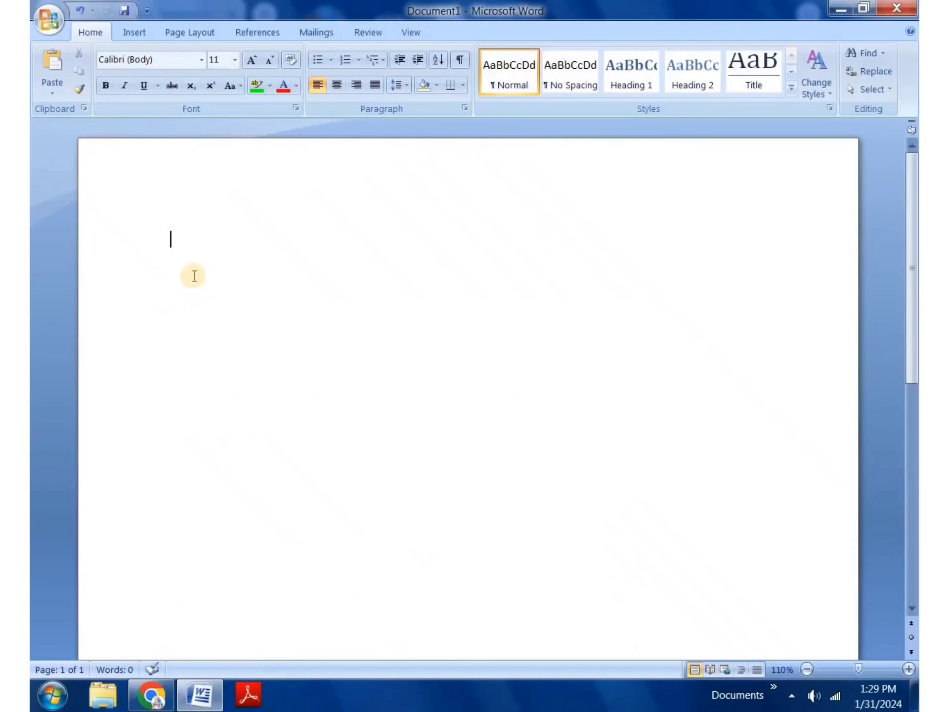
right_click(299, 336)
click(268, 298)
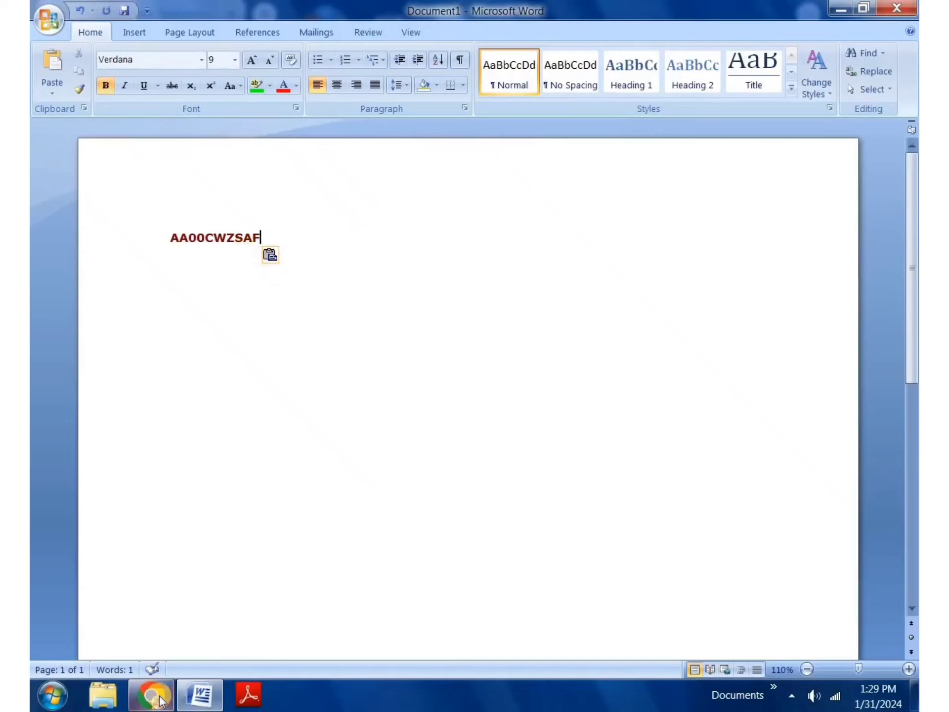
click(159, 698)
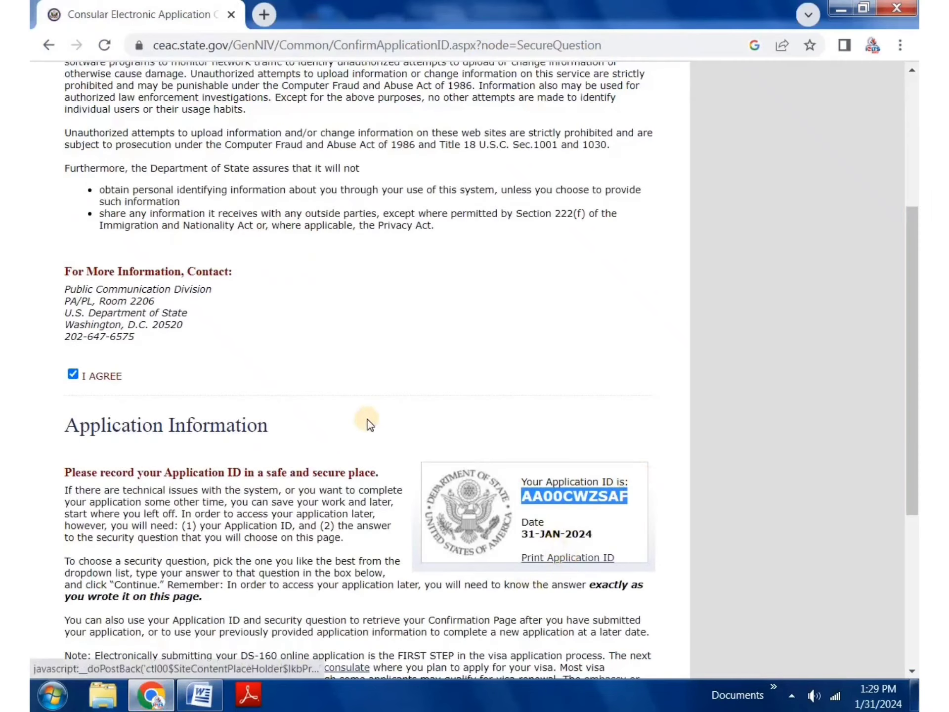
Step: Choose 'WHAT WAS THE LAST NAME OF YOUR FAVORITE TEACHER?', fill in the answer, and continue
scroll(361, 423, down, 2)
click(352, 421)
scroll(352, 421, down, 3)
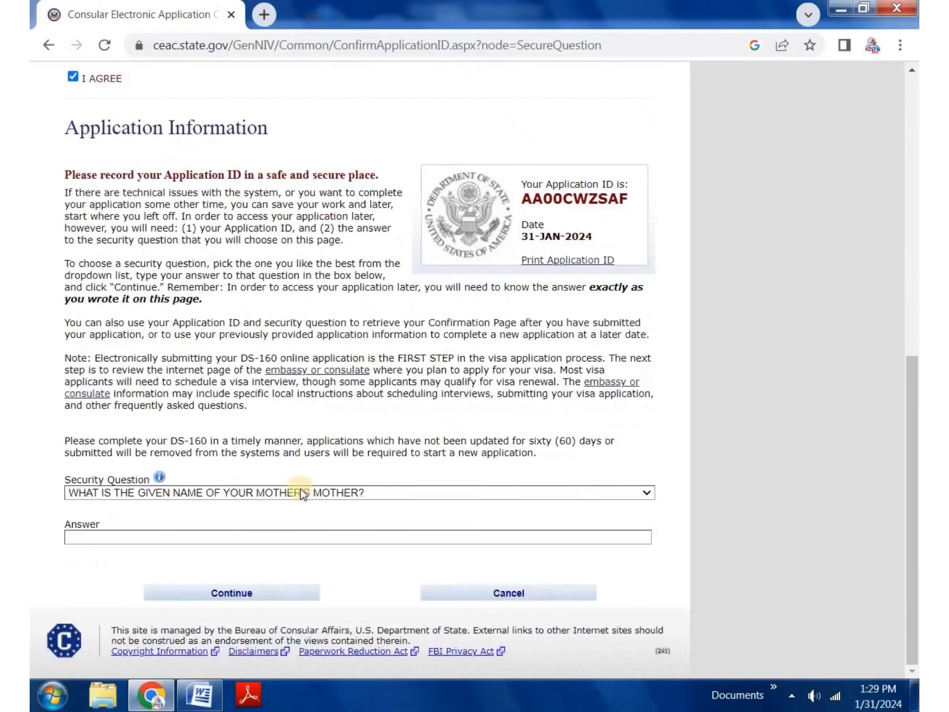
click(302, 493)
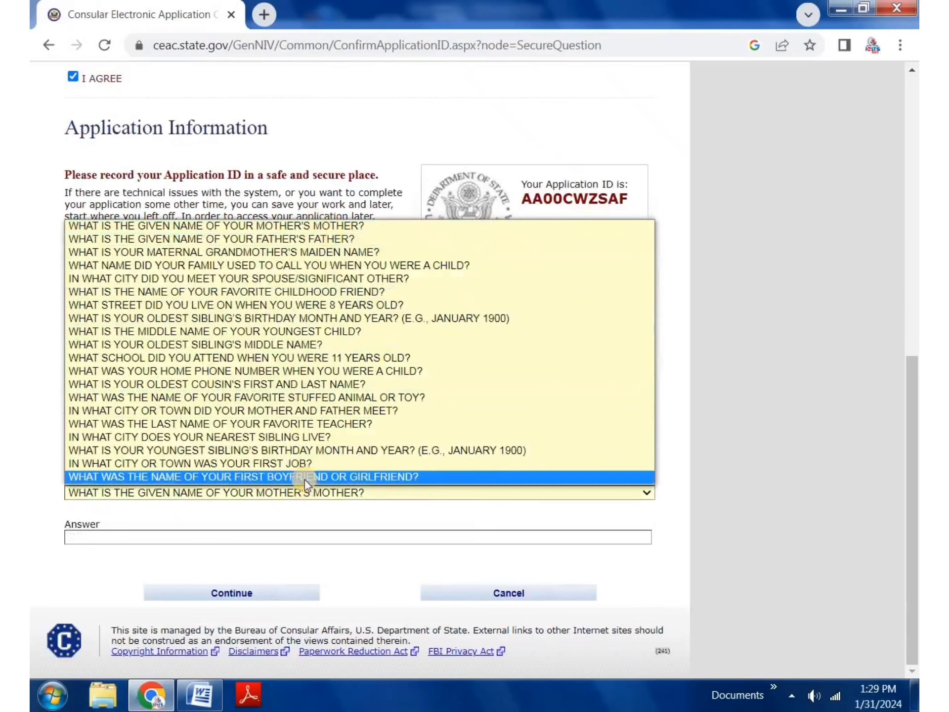
click(314, 424)
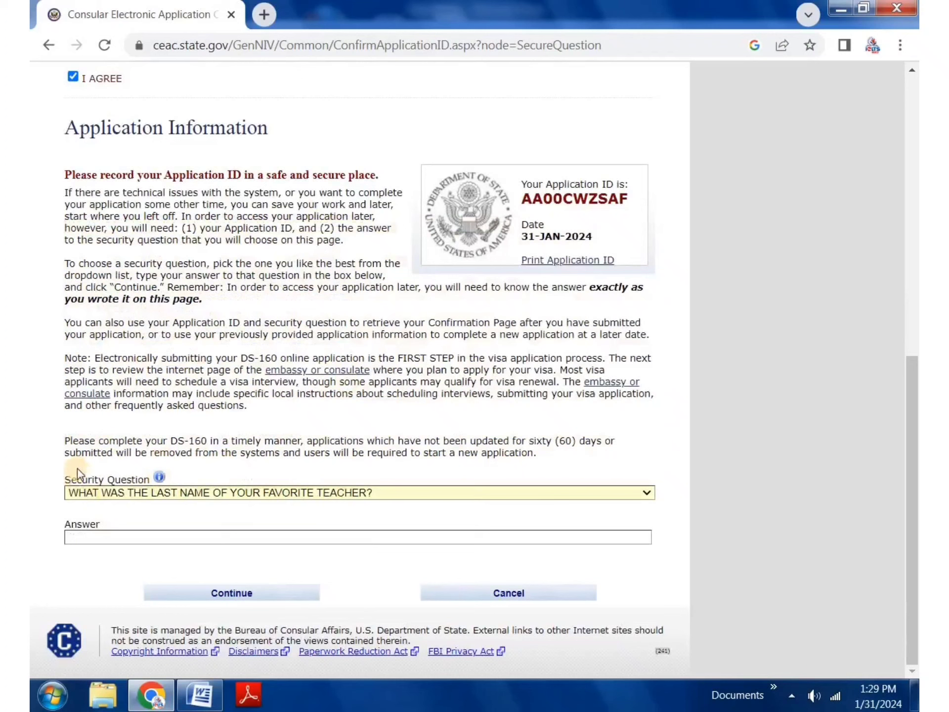
click(129, 535)
click(163, 582)
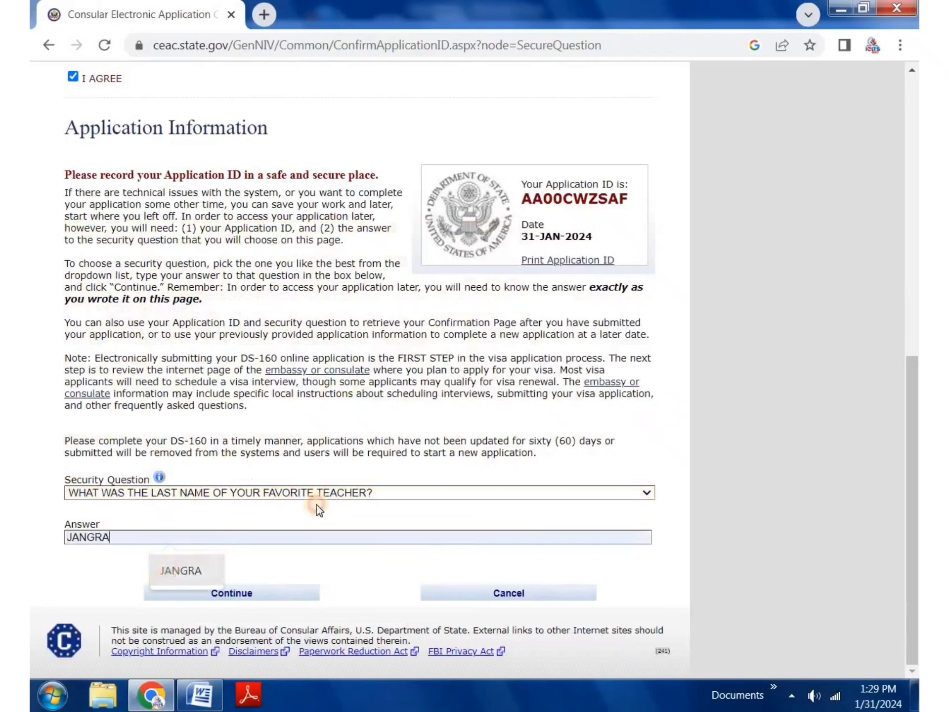
click(280, 591)
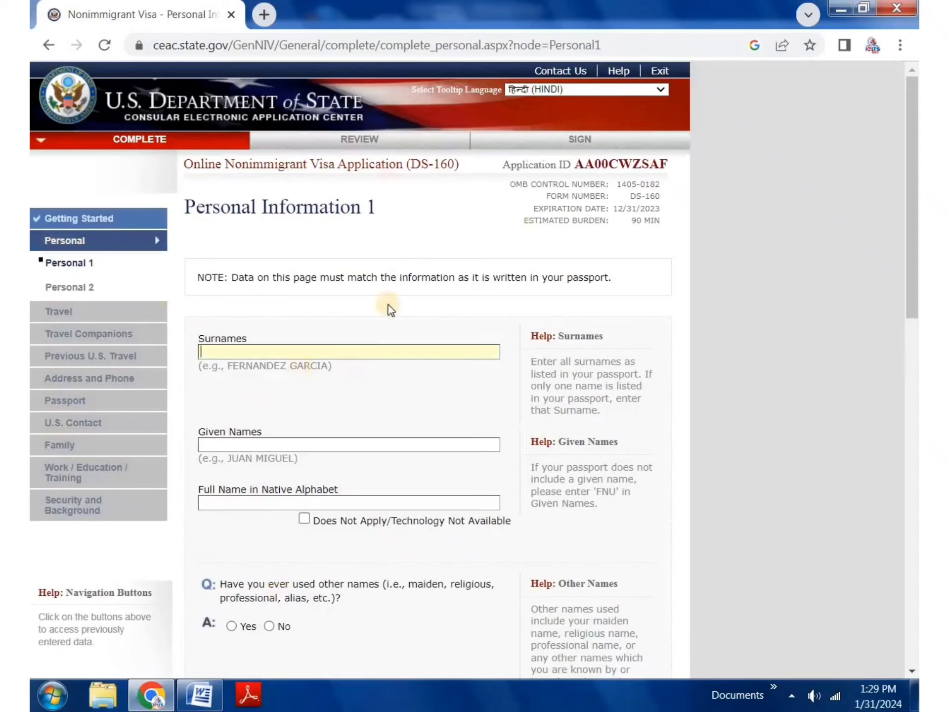
Step: Set tooltips to English and autofill the given names and surname from saved suggestions
click(521, 91)
click(532, 103)
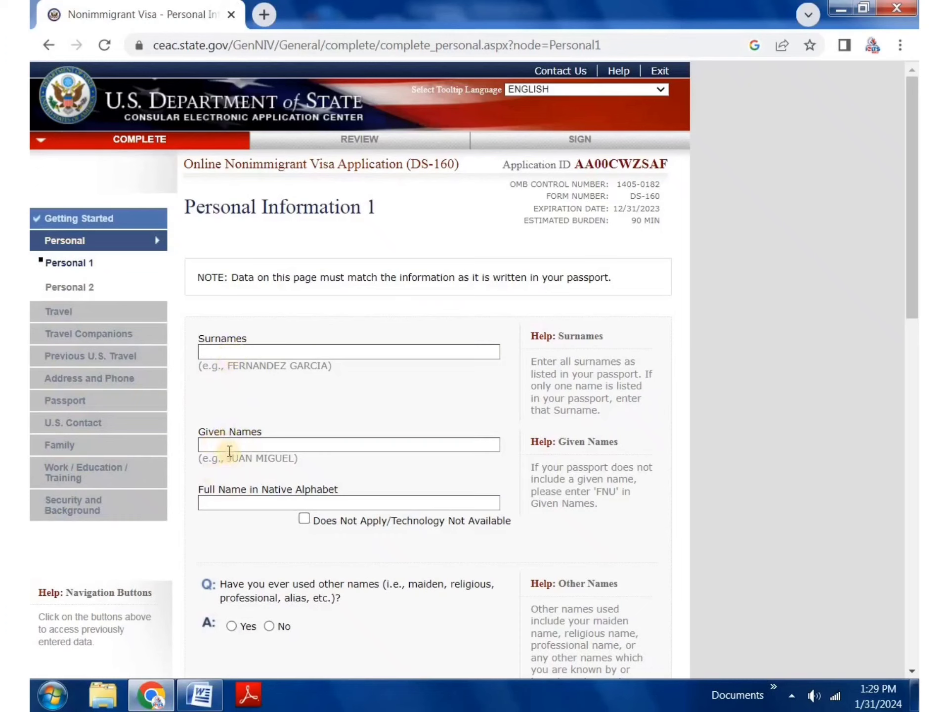
click(230, 447)
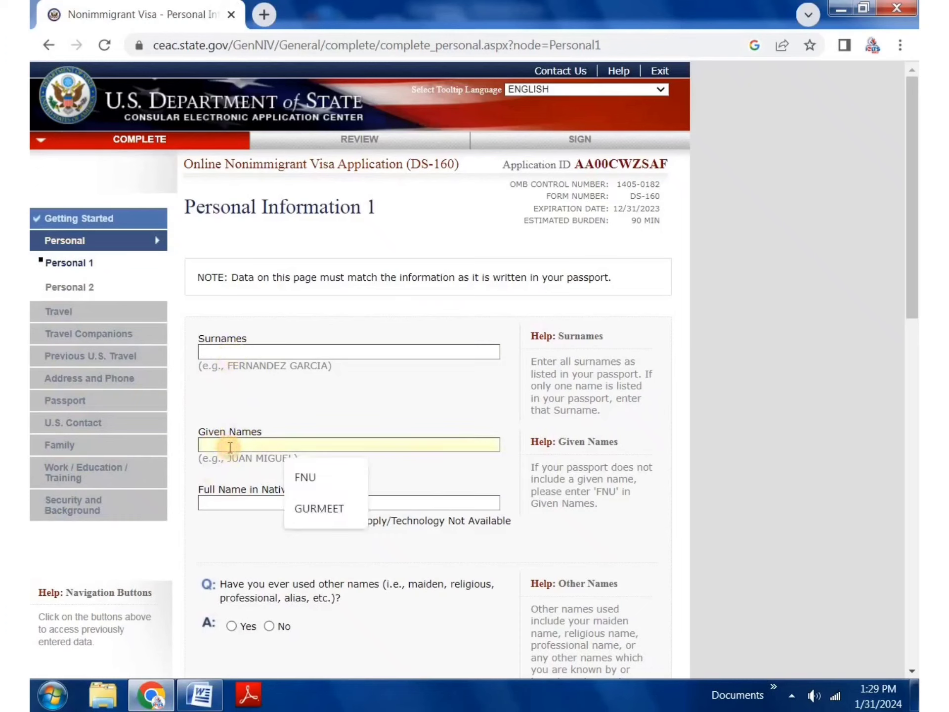
click(329, 508)
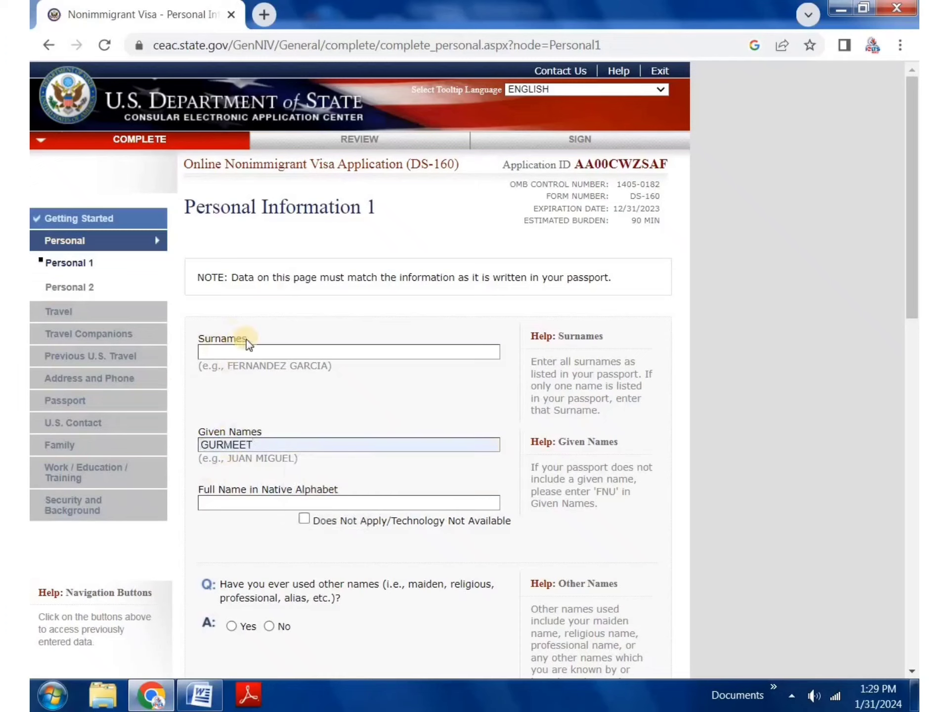
click(247, 349)
click(293, 409)
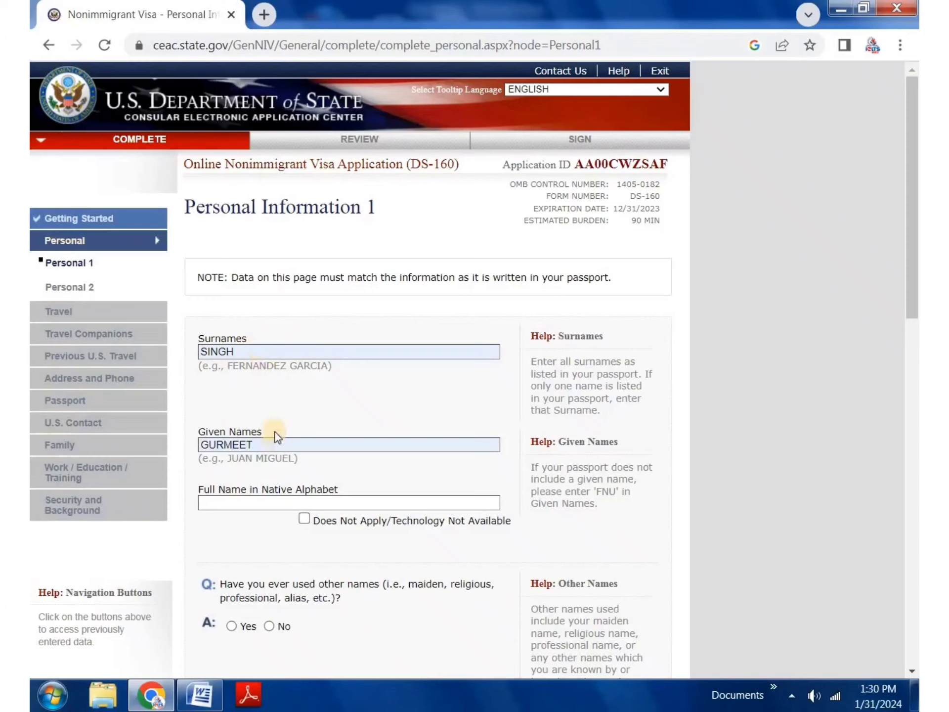
Step: Clear the autofilled names, set Given Names to FNU, and type the applicant's surname
drag(258, 351, 190, 346)
key(BackSpace)
double_click(239, 445)
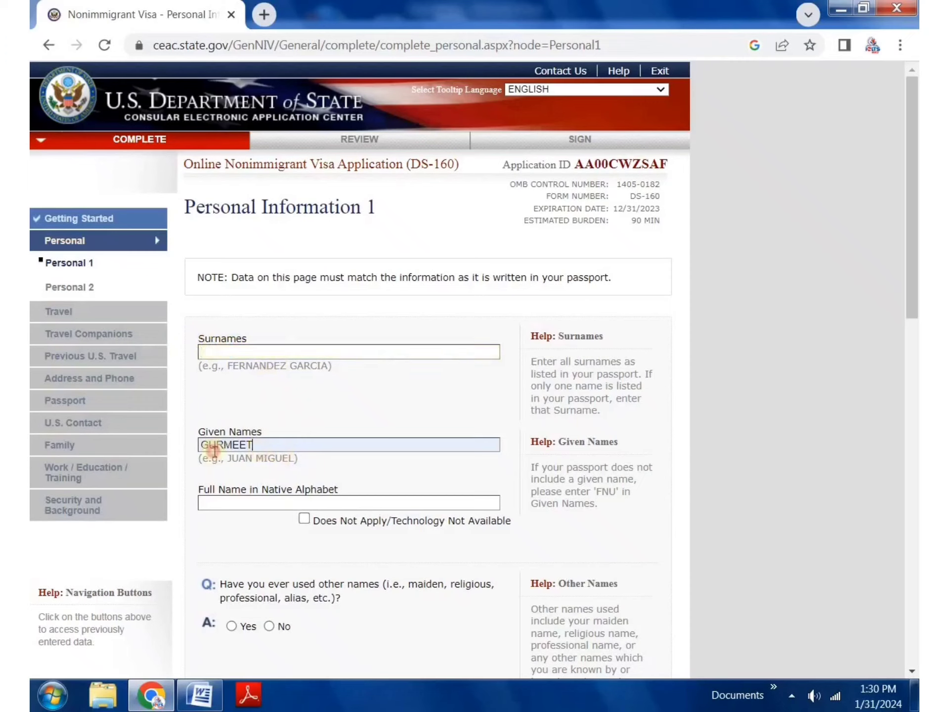
key(BackSpace)
click(289, 466)
click(271, 351)
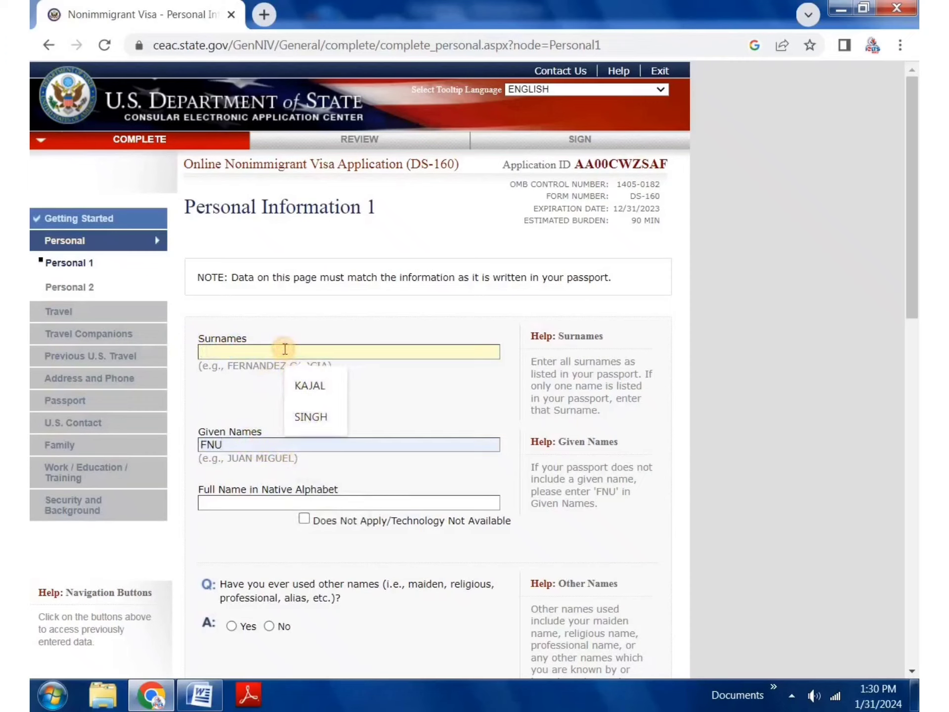
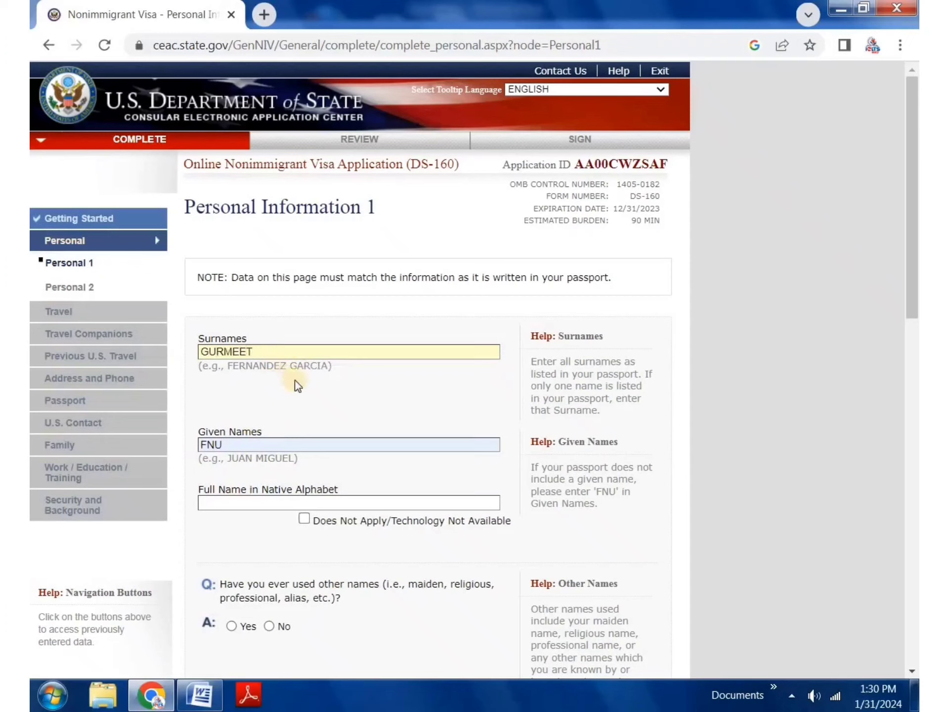
click(287, 442)
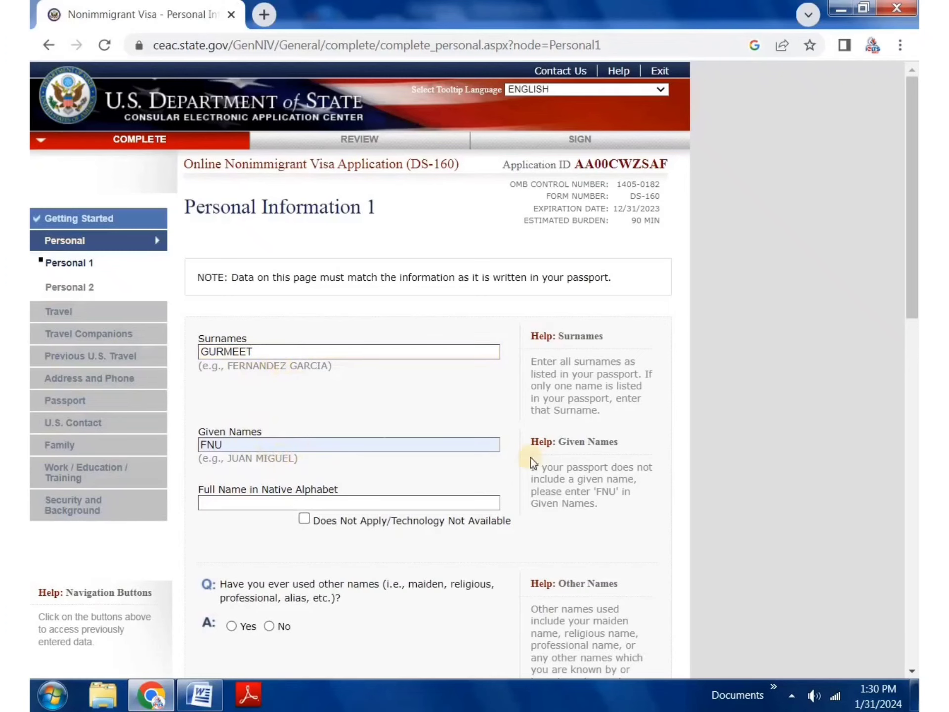
Step: Mark the native-alphabet name Does Not Apply and answer No to other names and telecode
click(305, 519)
scroll(320, 435, down, 3)
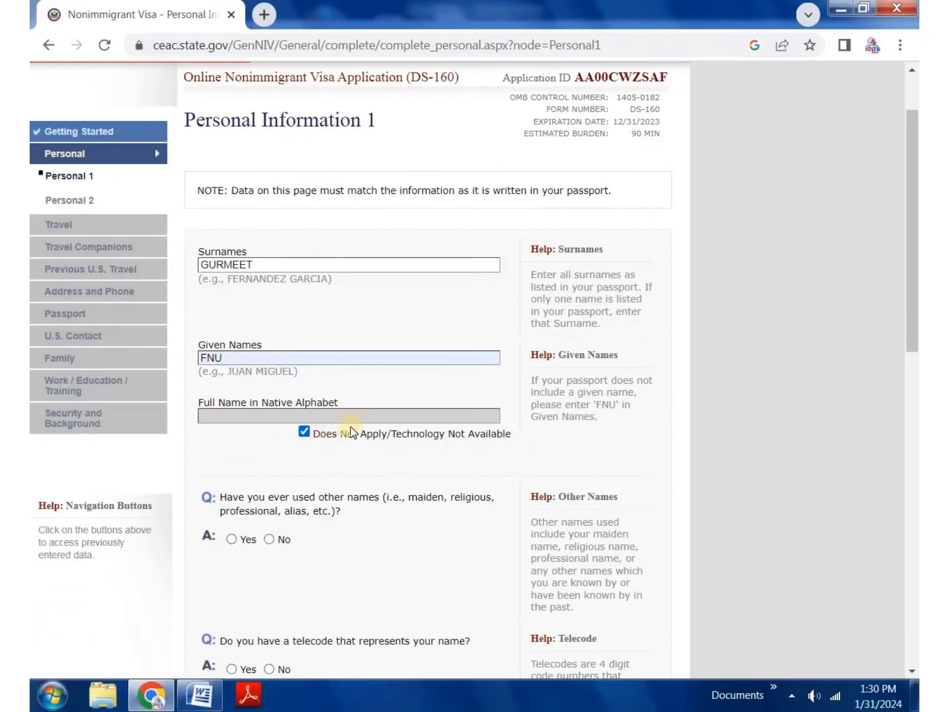
drag(225, 412, 395, 429)
click(263, 446)
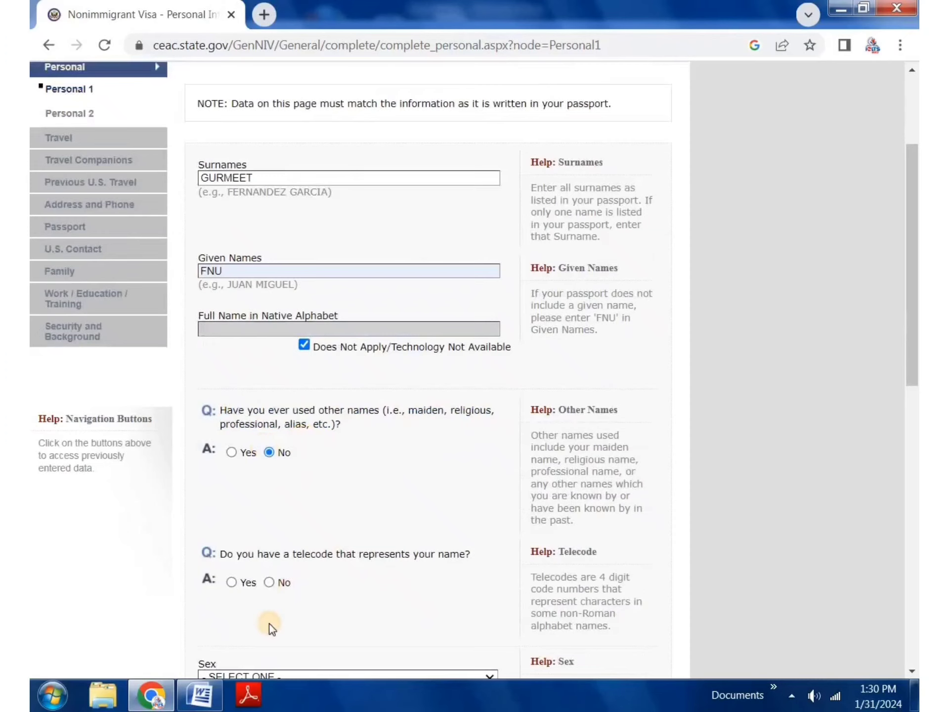
scroll(272, 589, up, 3)
scroll(288, 544, down, 6)
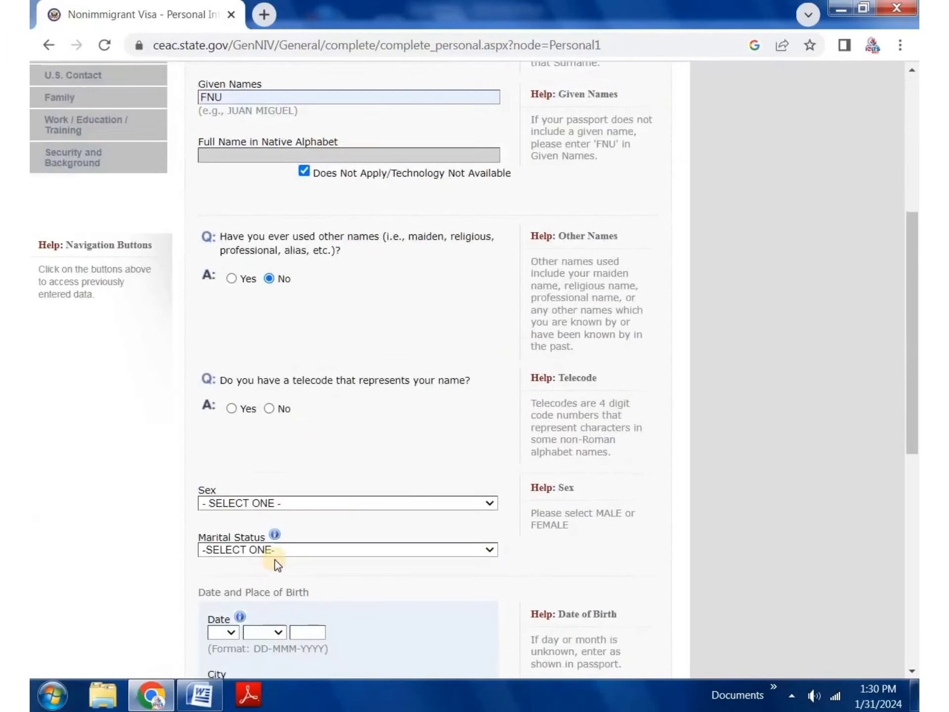
click(269, 408)
scroll(329, 435, up, 4)
scroll(326, 447, down, 8)
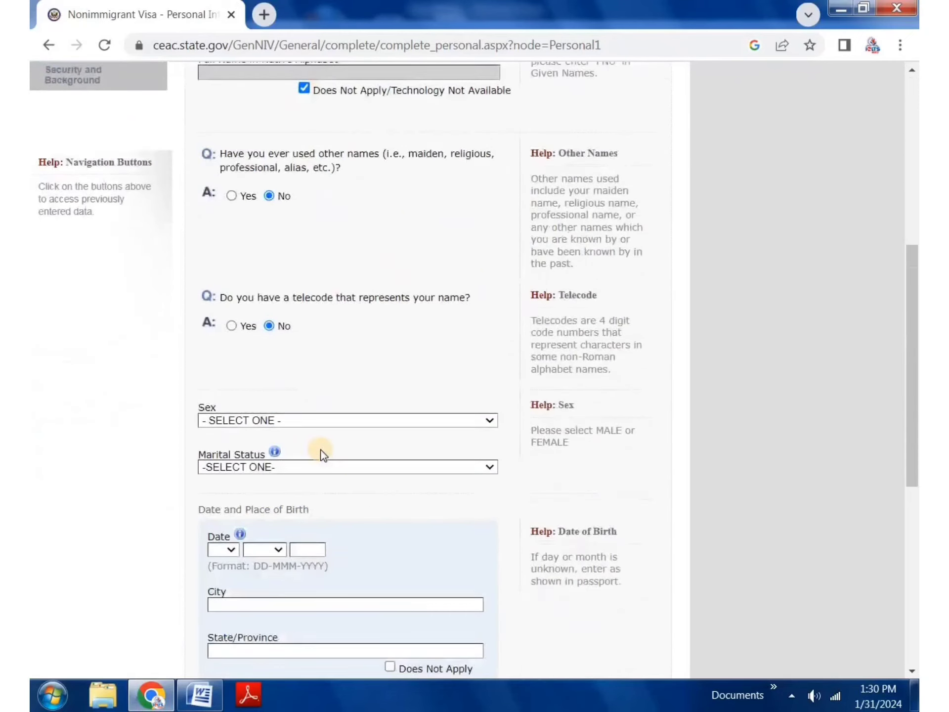
Step: Set sex to MALE, marital status to SINGLE, and birth date to 03 MAR 2003
click(288, 242)
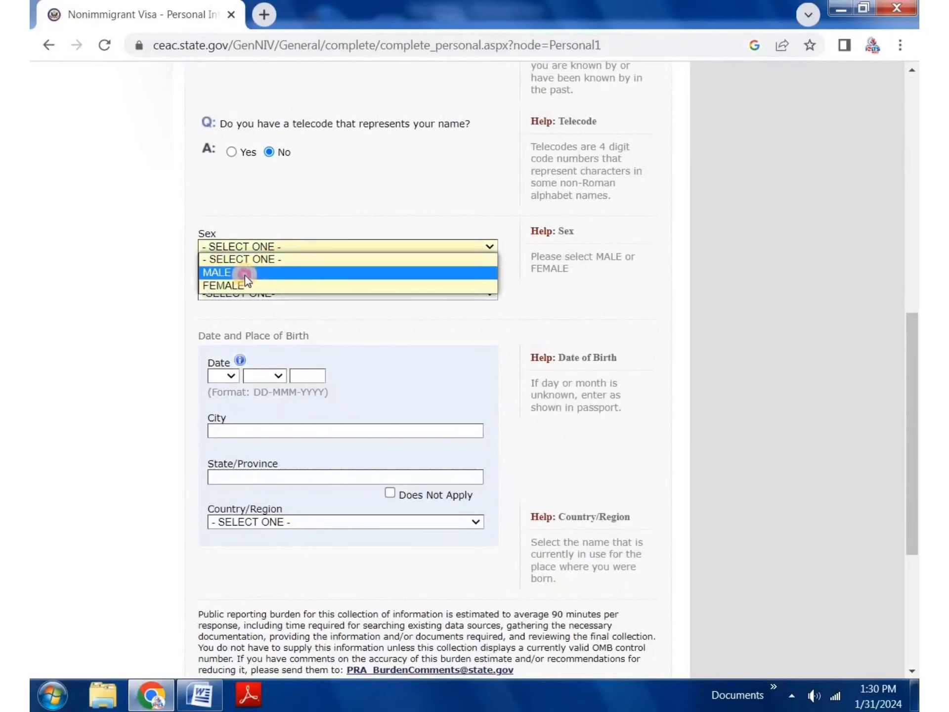
click(245, 273)
click(246, 293)
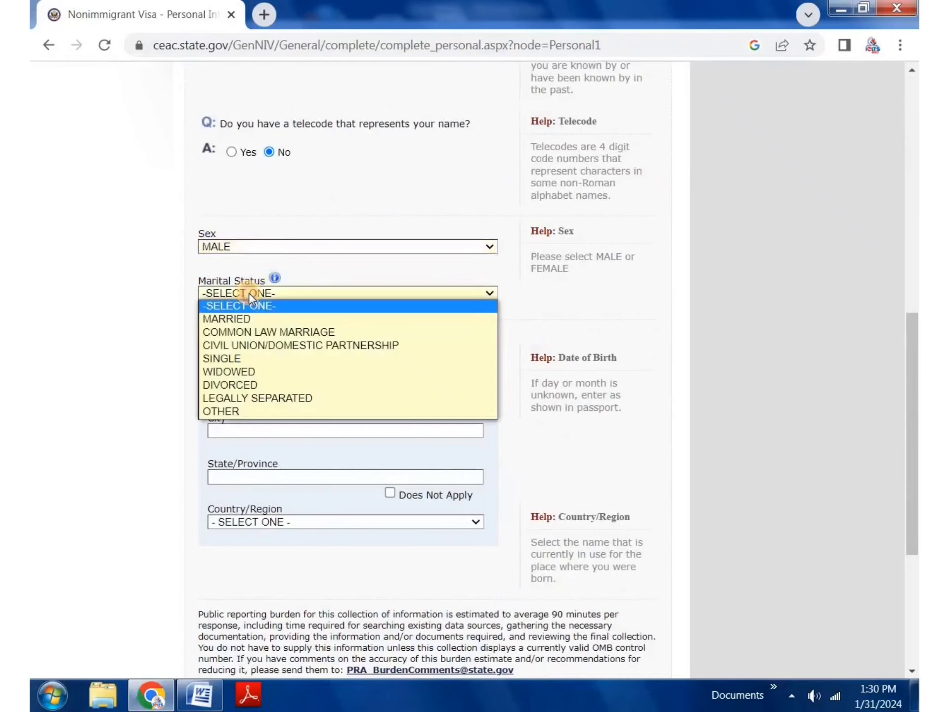
click(245, 358)
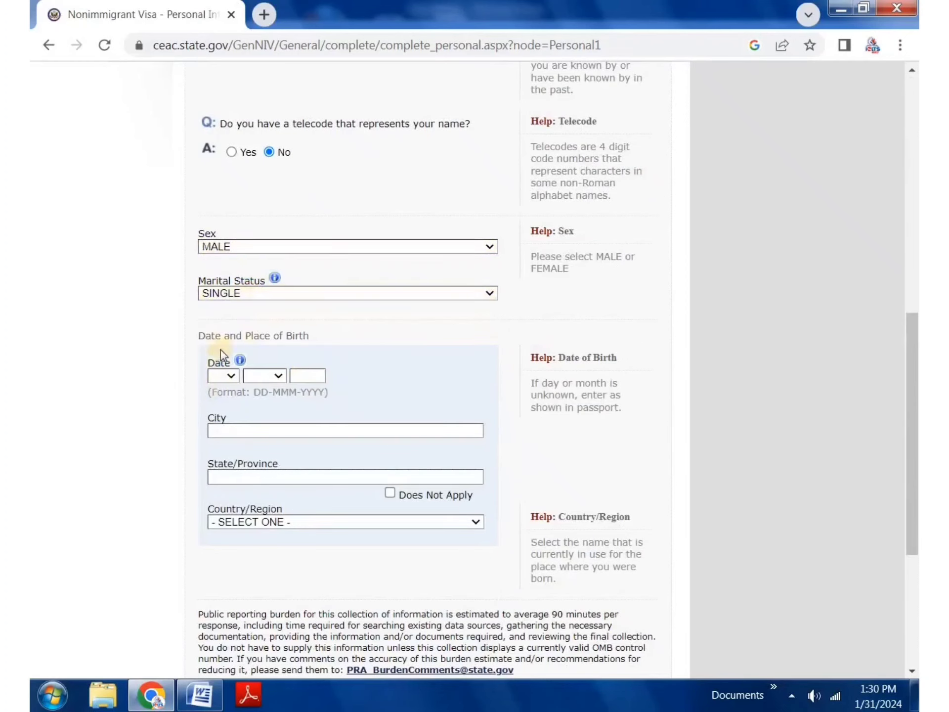
click(220, 376)
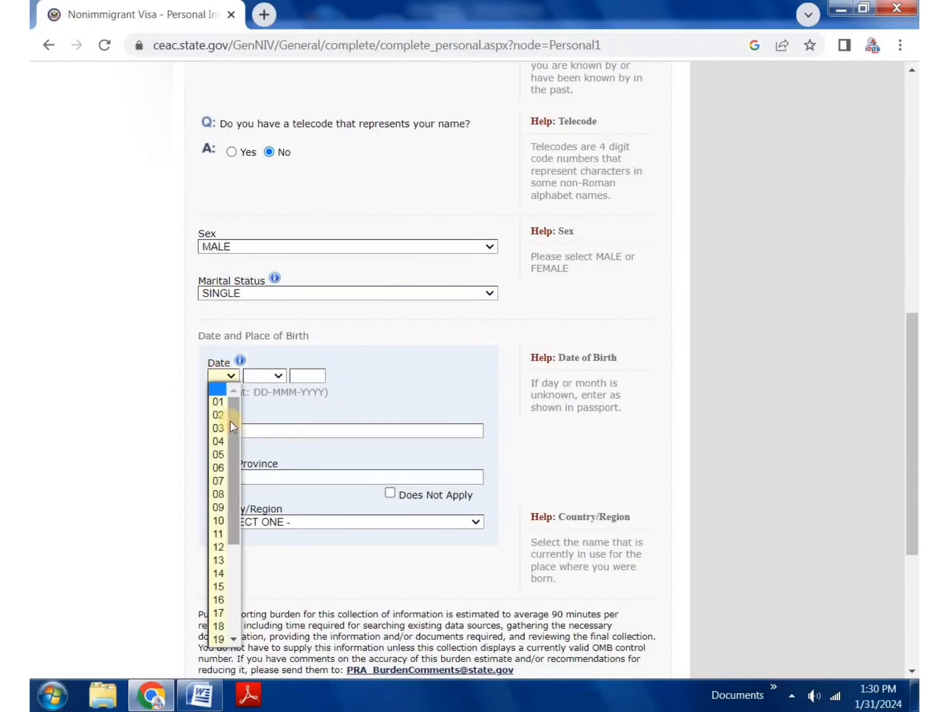
click(216, 431)
click(266, 375)
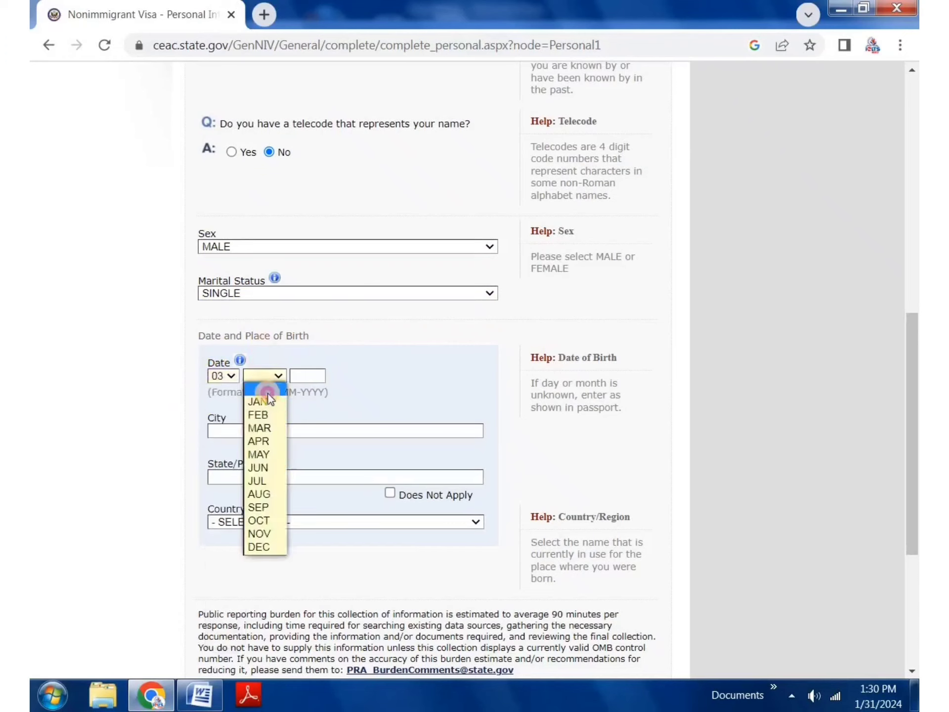
click(275, 426)
click(305, 376)
click(307, 409)
Step: Set the birthplace to KAITHAL, HARYANA, INDIA
click(237, 431)
click(340, 462)
click(229, 474)
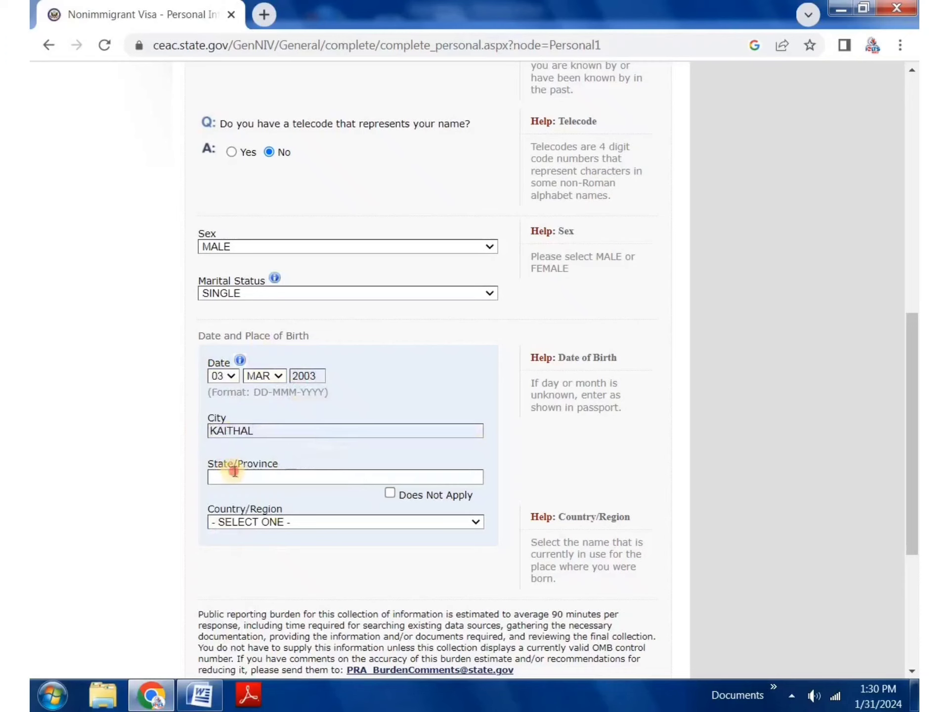
click(320, 507)
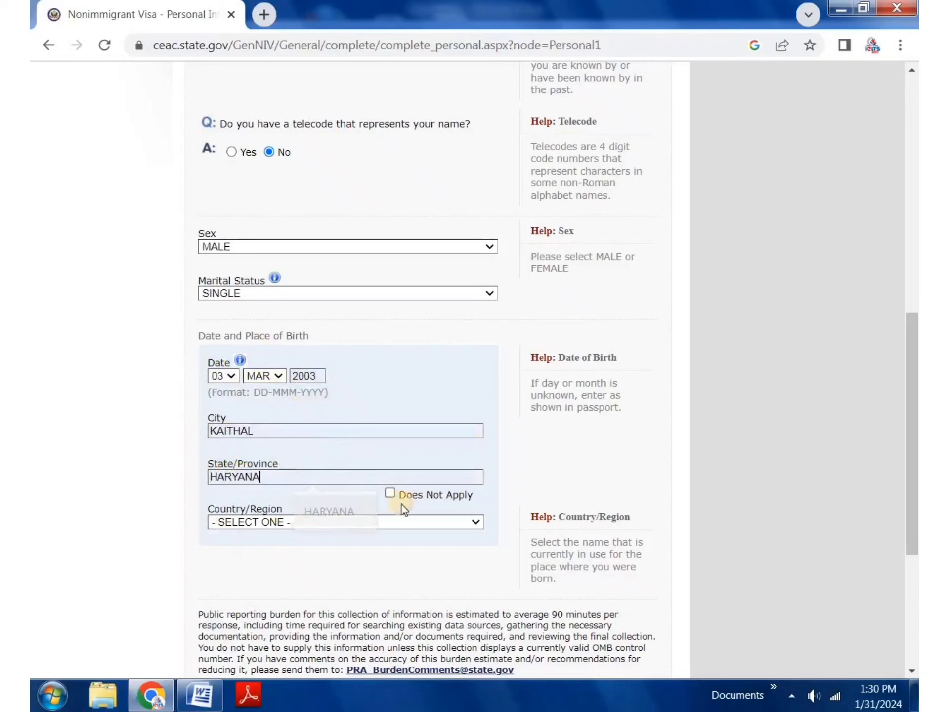
click(233, 518)
key(i)
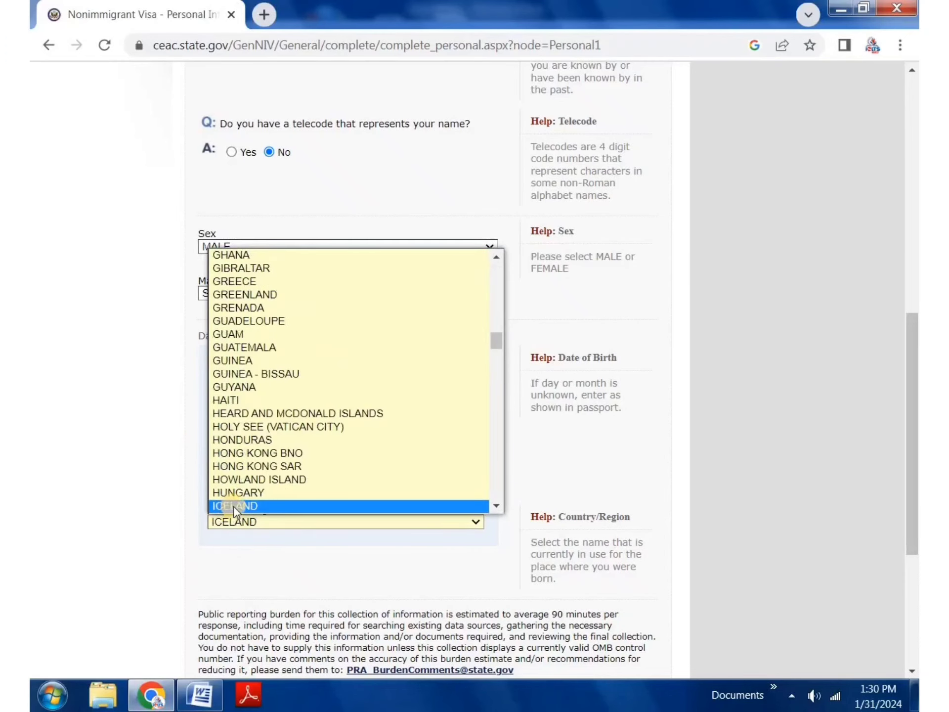
key(Down)
key(Down)
key(Down)
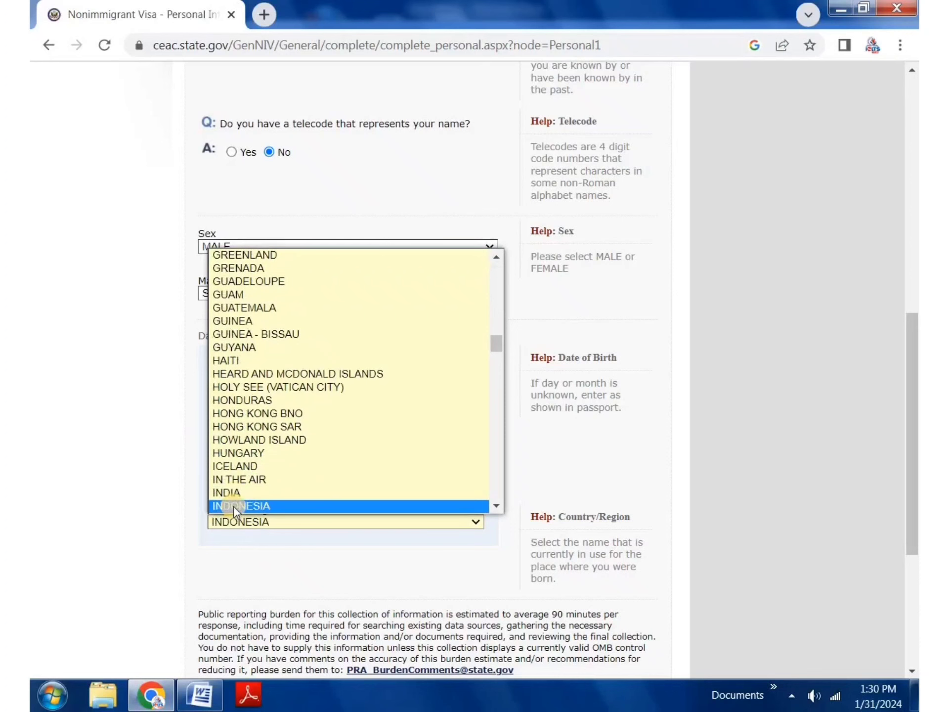
click(243, 492)
scroll(351, 493, down, 5)
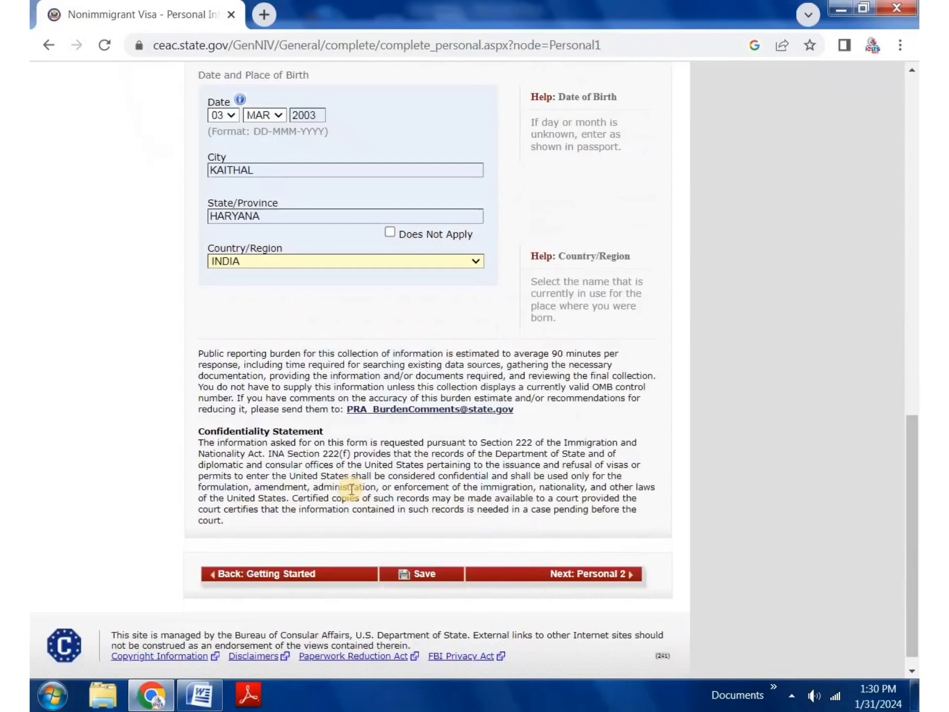
Step: Save Personal Information 1, continue the application, and go to Personal Information 2
click(430, 573)
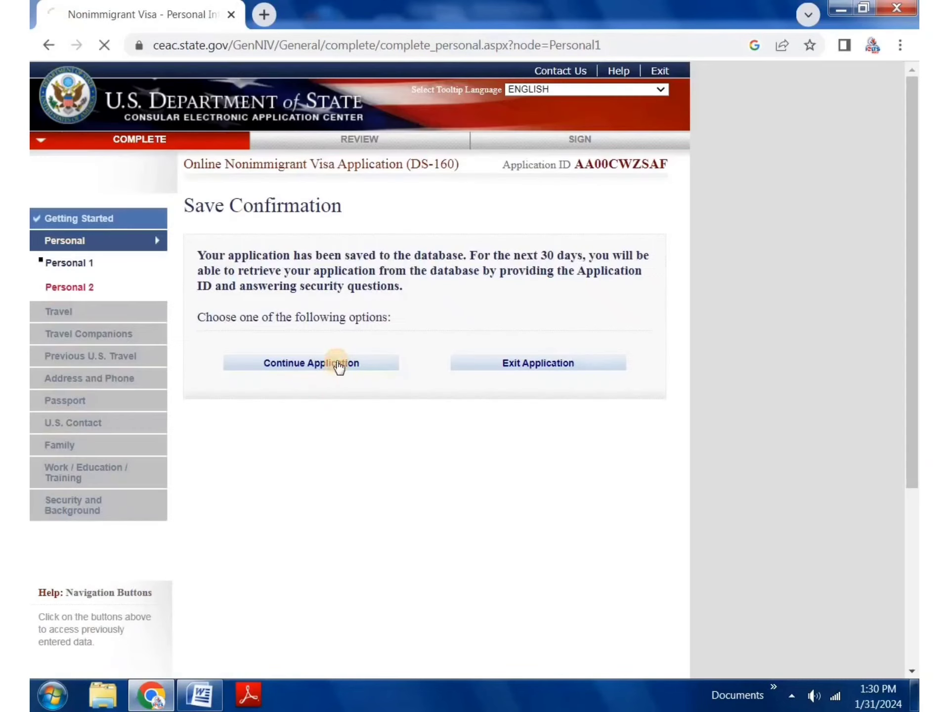
click(339, 367)
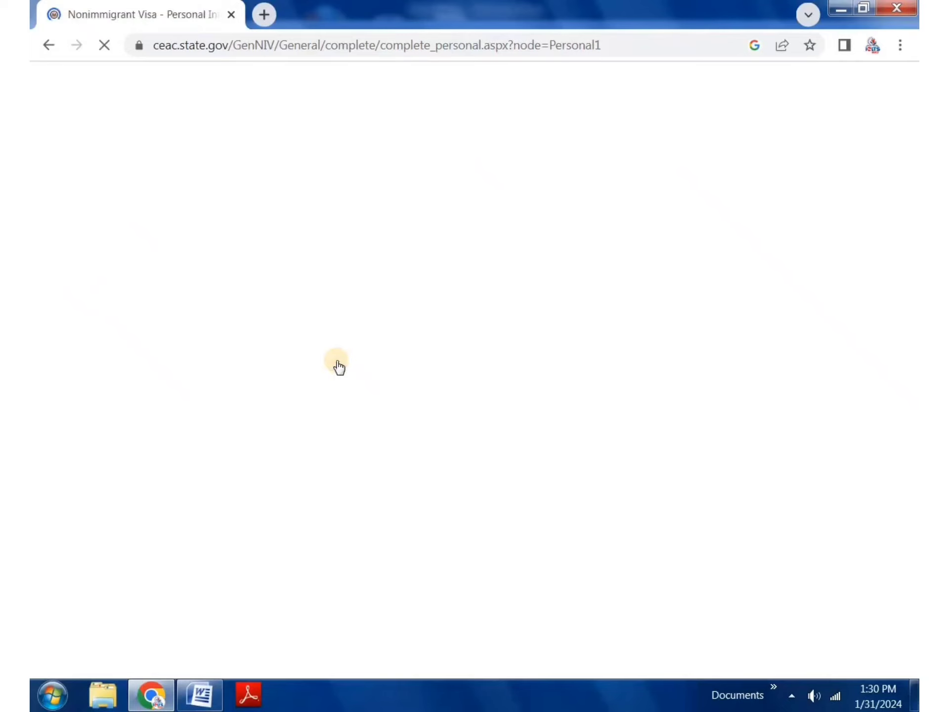
scroll(439, 445, down, 15)
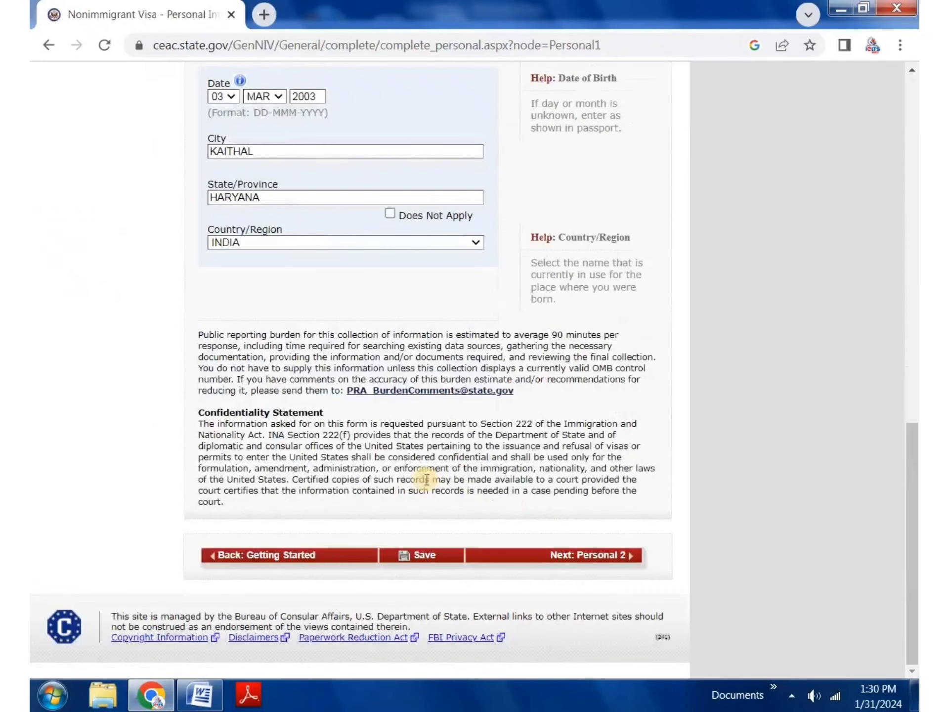
click(599, 556)
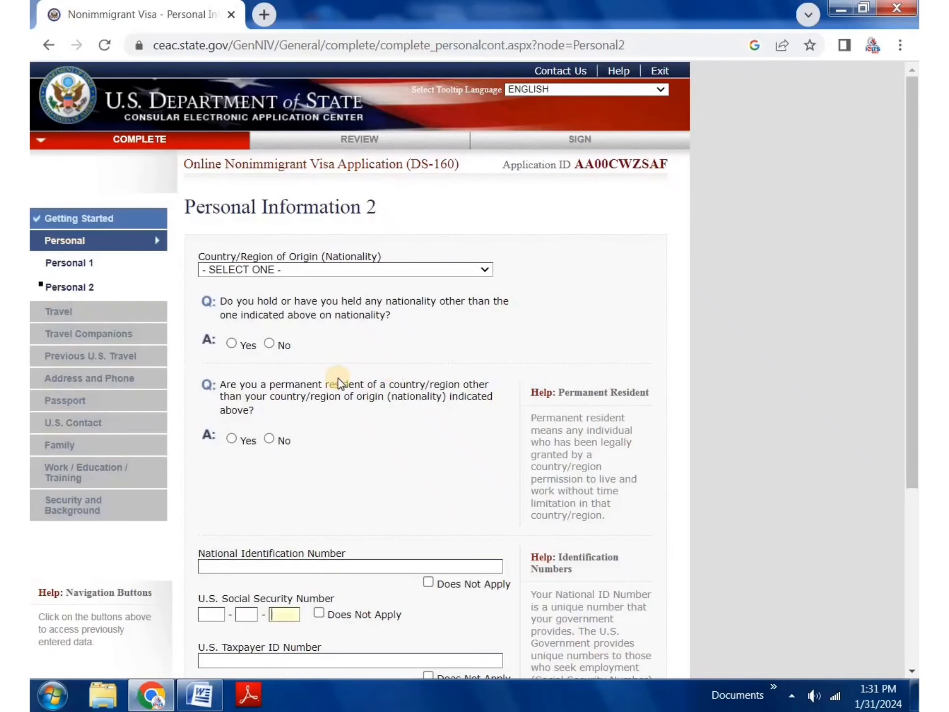
Step: Set nationality to INDIA and answer No to other nationality and permanent residence
scroll(338, 384, down, 5)
scroll(267, 270, up, 4)
click(307, 185)
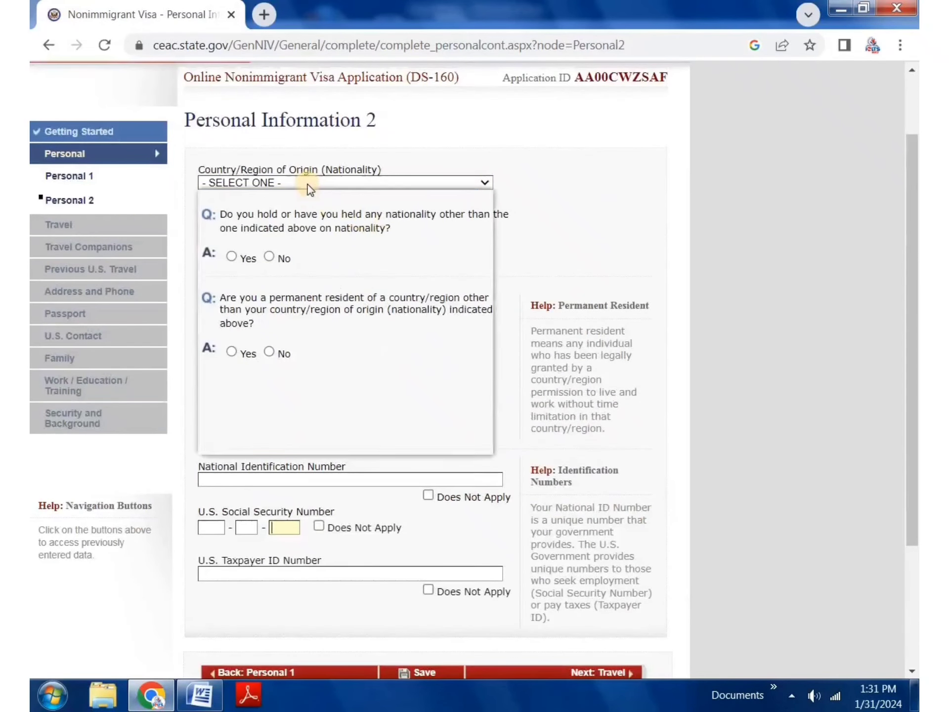
key(i)
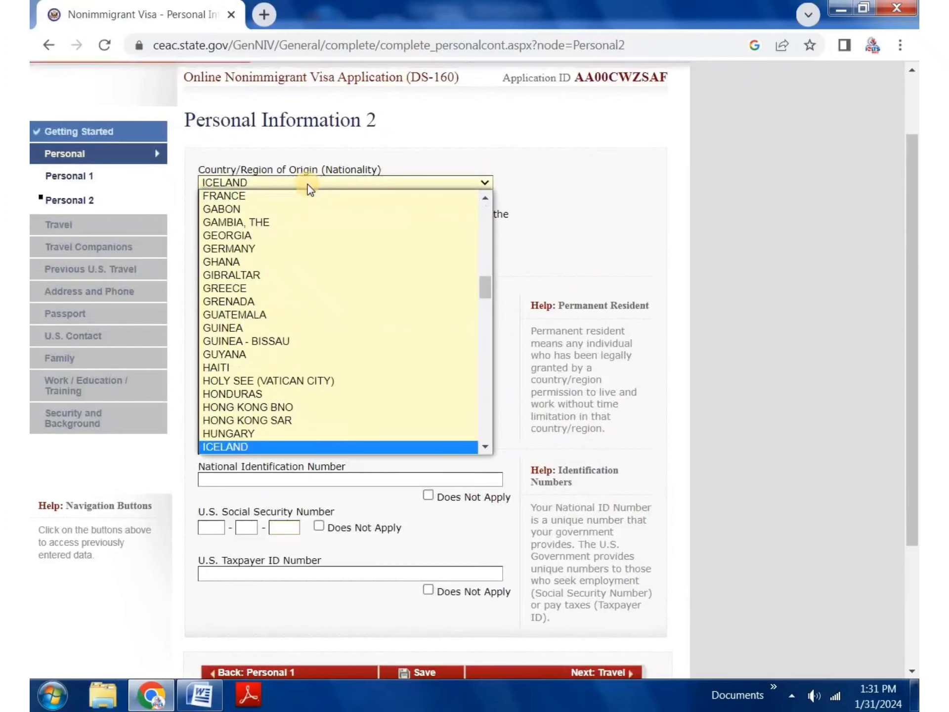
key(Down)
key(Down)
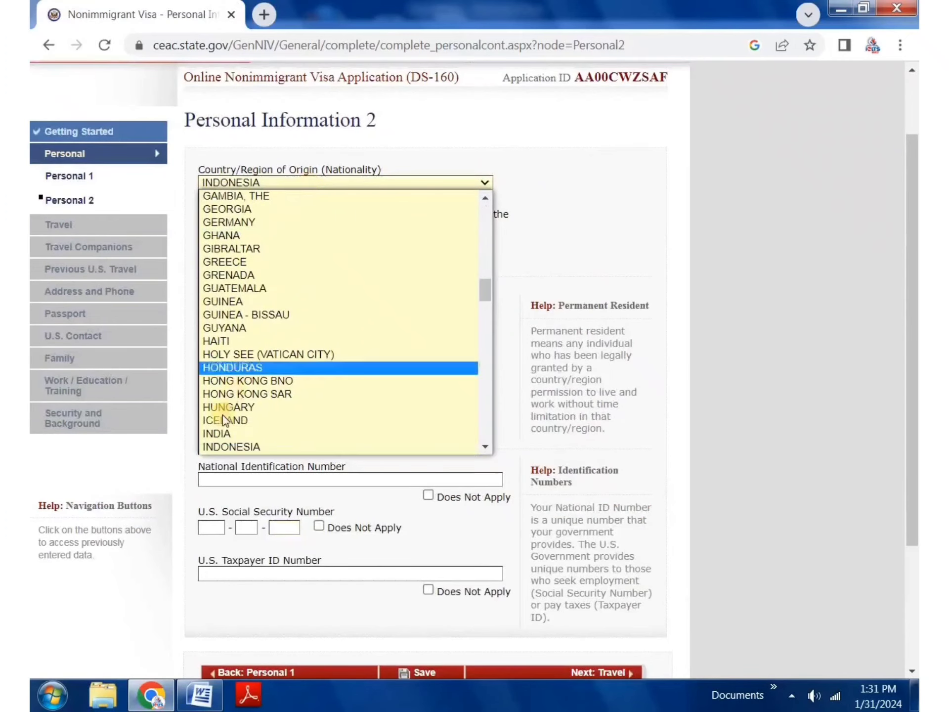
click(238, 439)
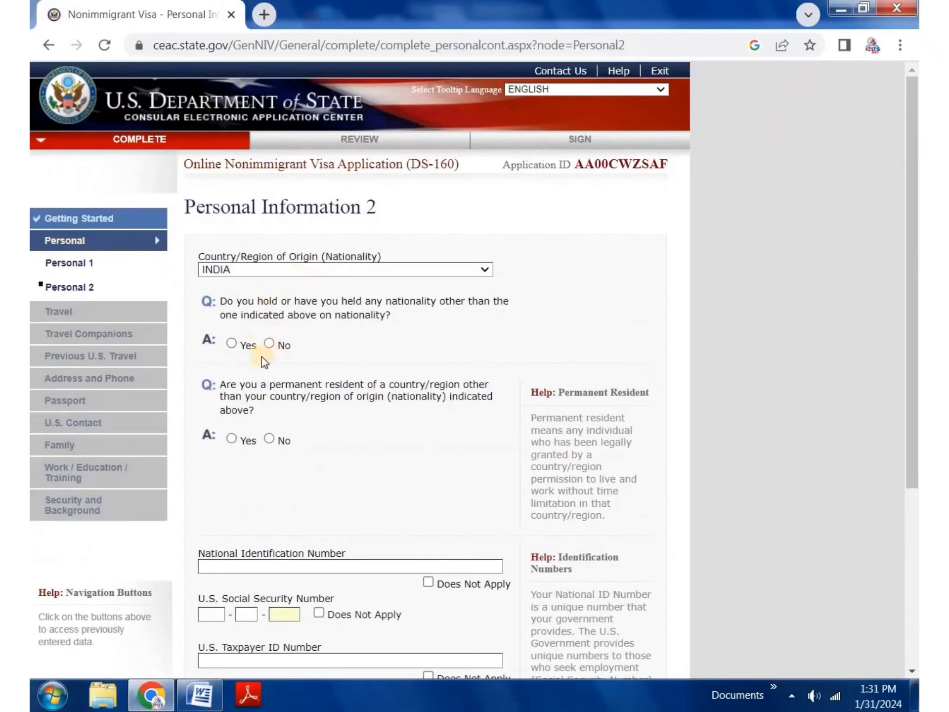
click(269, 439)
Step: Mark National ID, Social Security and Taxpayer ID numbers as Does Not Apply
scroll(370, 428, down, 2)
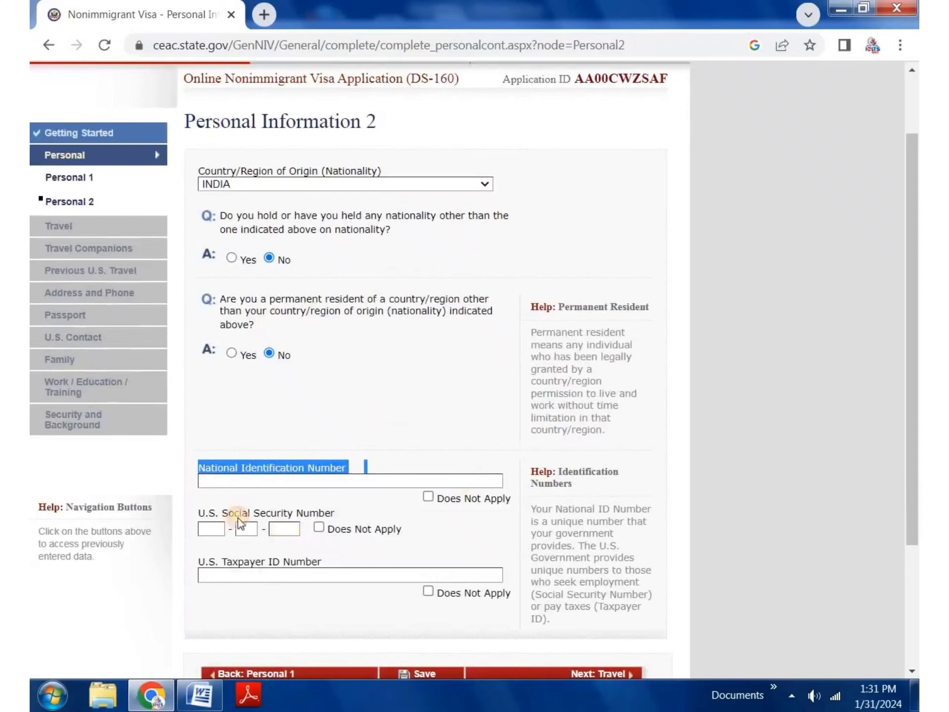
triple_click(267, 517)
scroll(267, 516, down, 1)
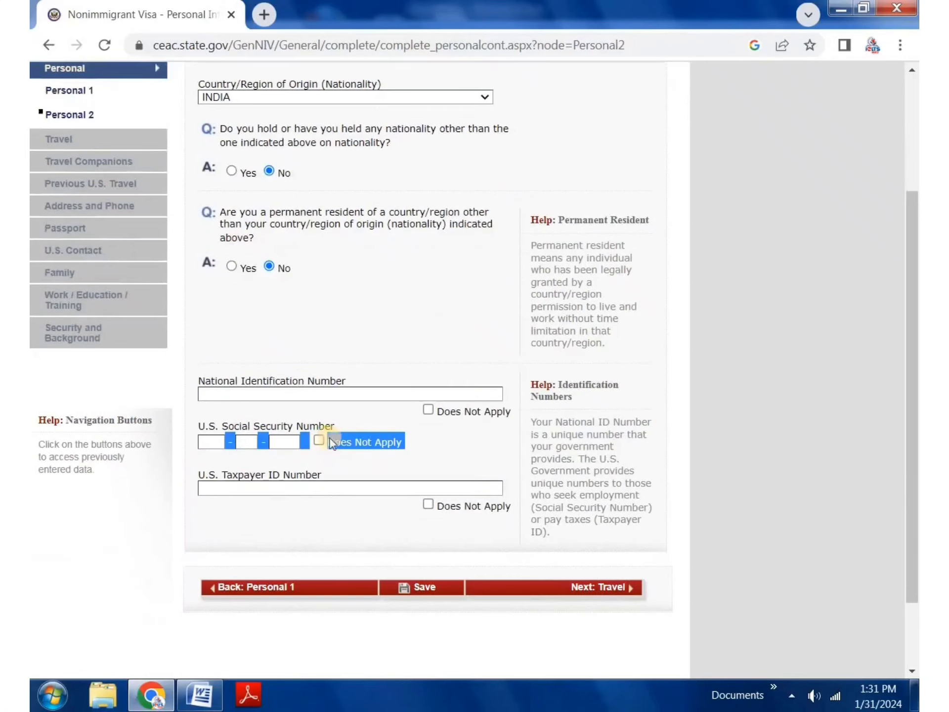
click(381, 394)
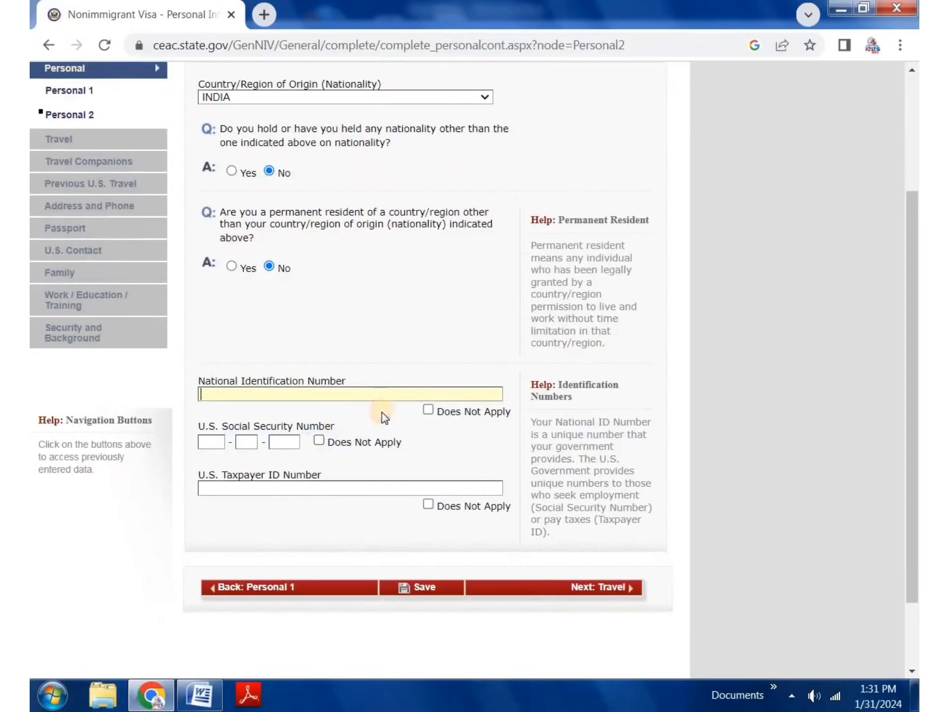
click(428, 411)
click(319, 440)
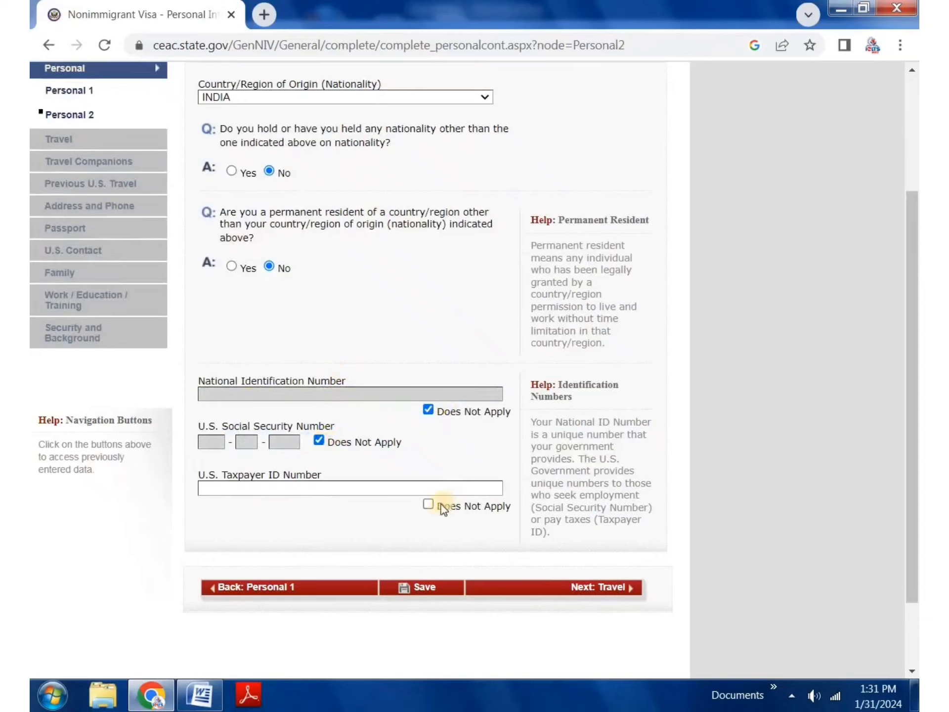
click(428, 504)
Step: Save Personal Information 2, continue the application, and go to the Travel Information page
click(440, 589)
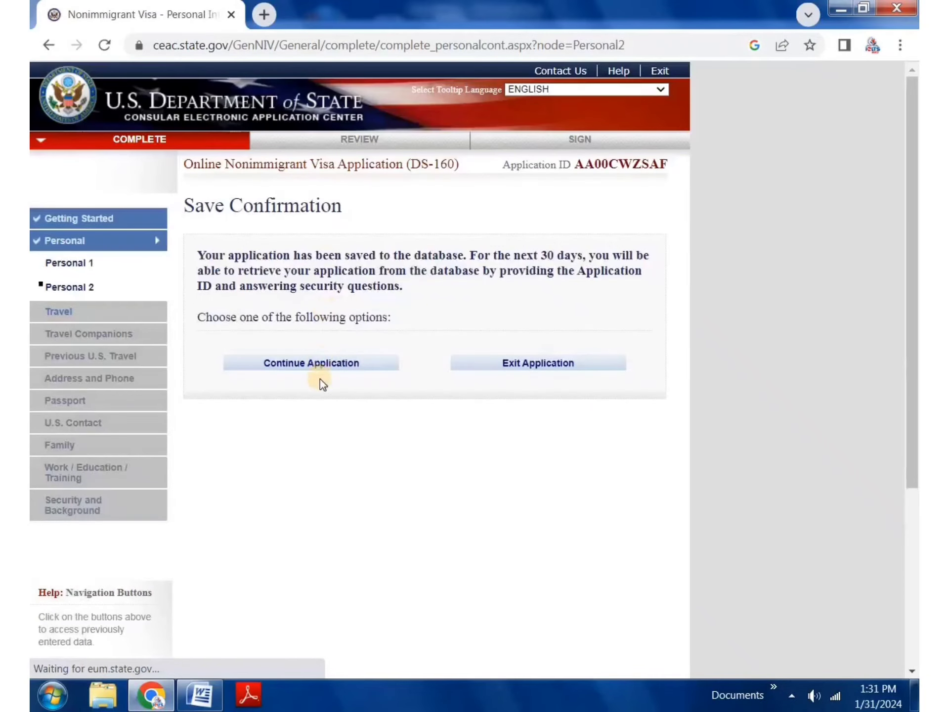
click(311, 357)
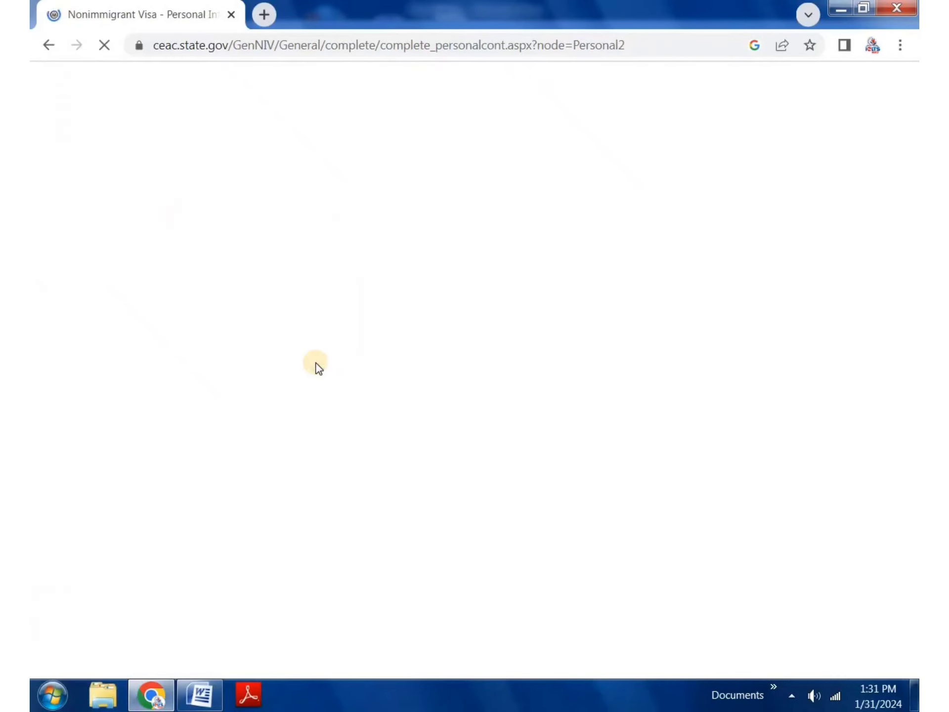
scroll(621, 541, down, 4)
click(609, 503)
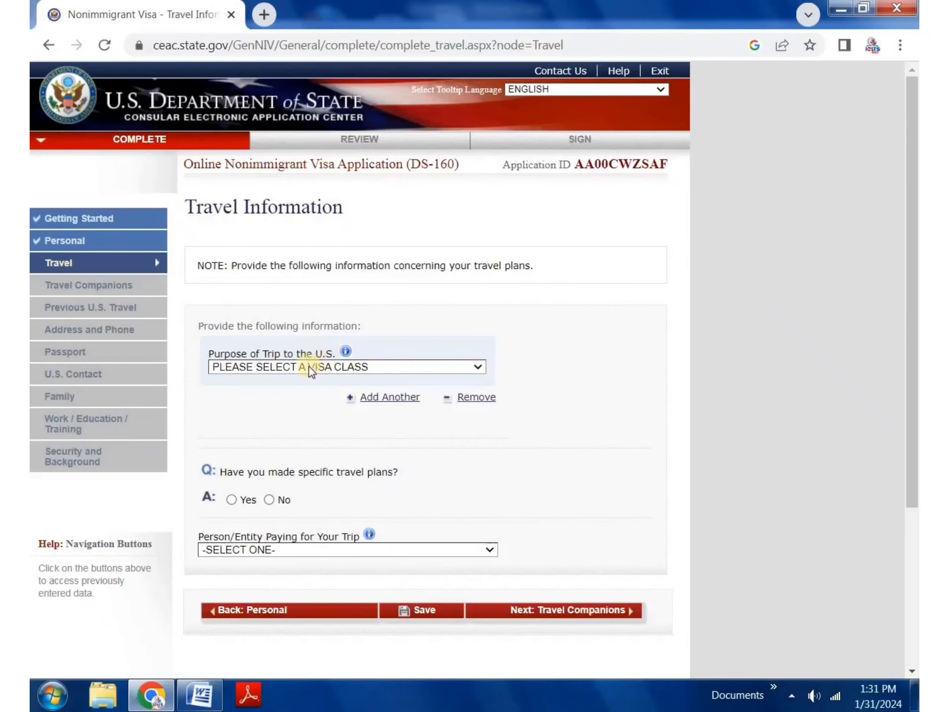
click(309, 365)
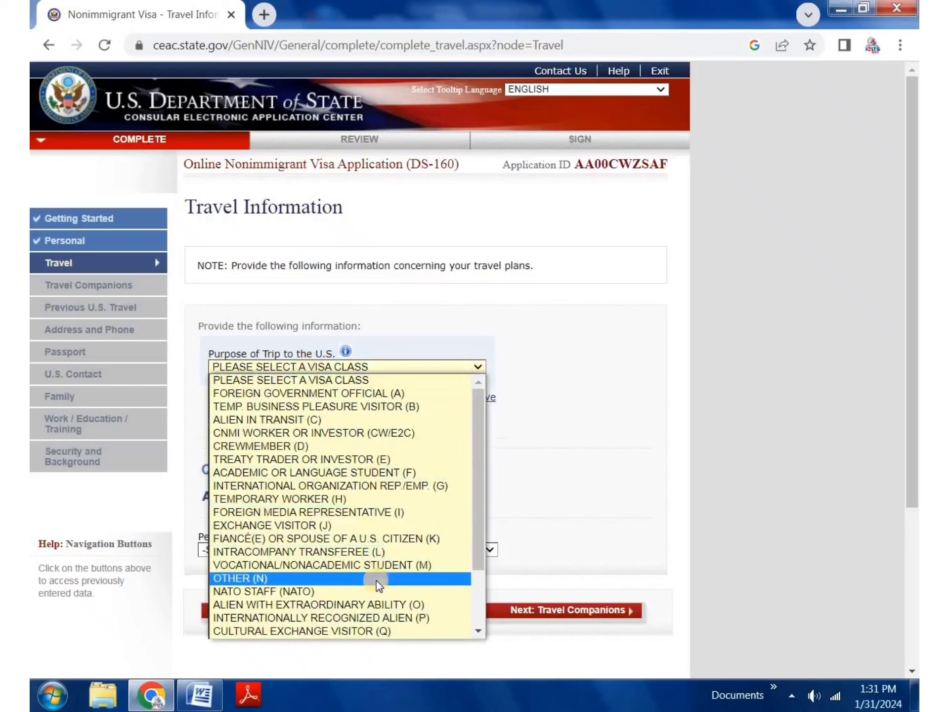
Step: Set the trip purpose to ACADEMIC OR LANGUAGE STUDENT (F), specified as STUDENT (F1)
click(373, 474)
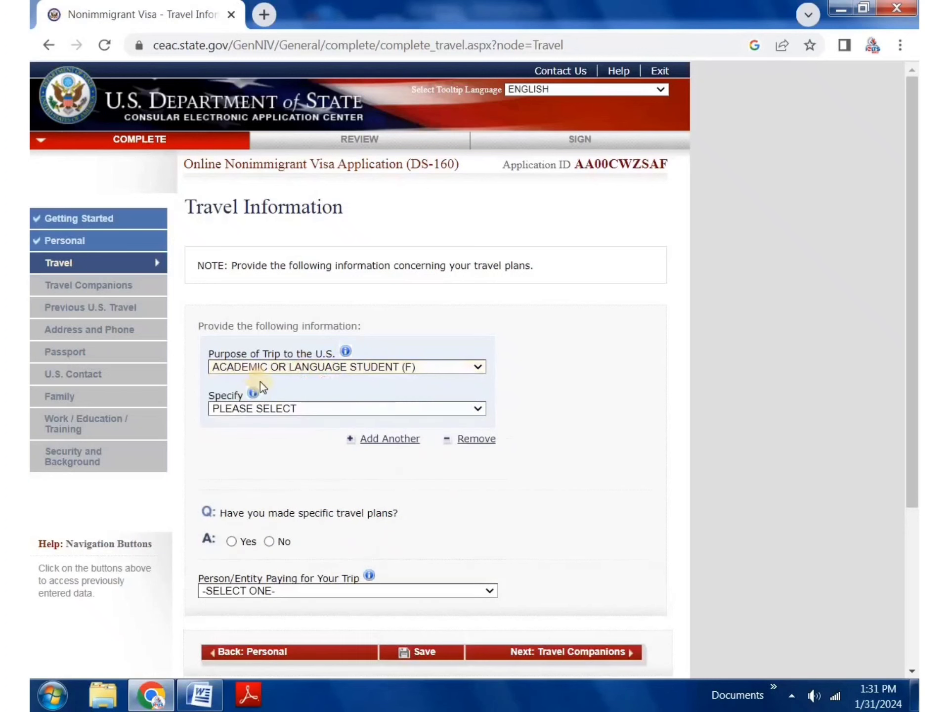
click(260, 411)
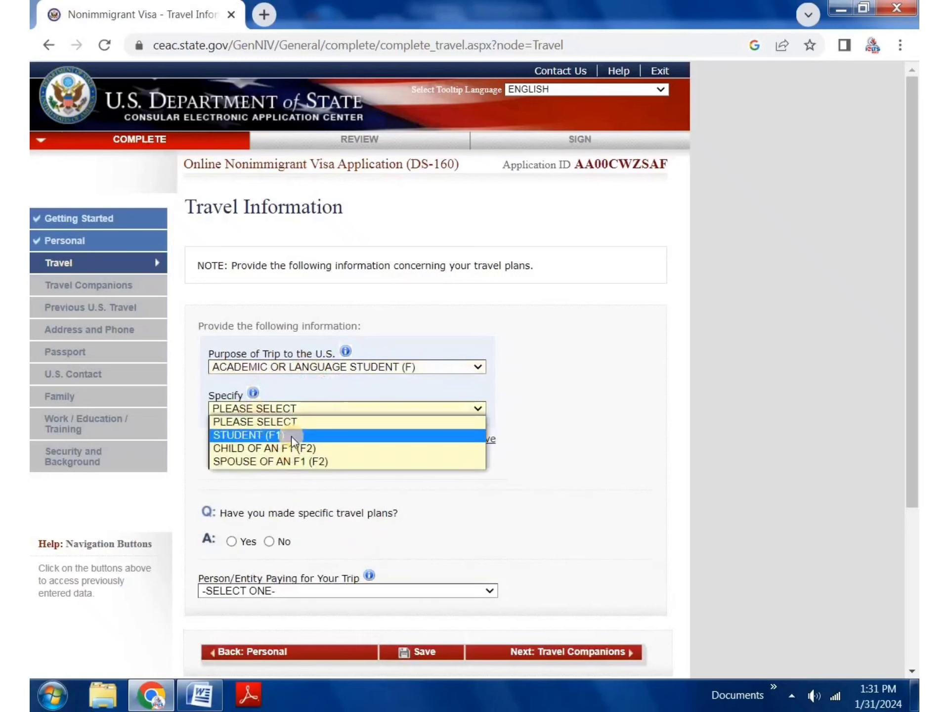
click(291, 435)
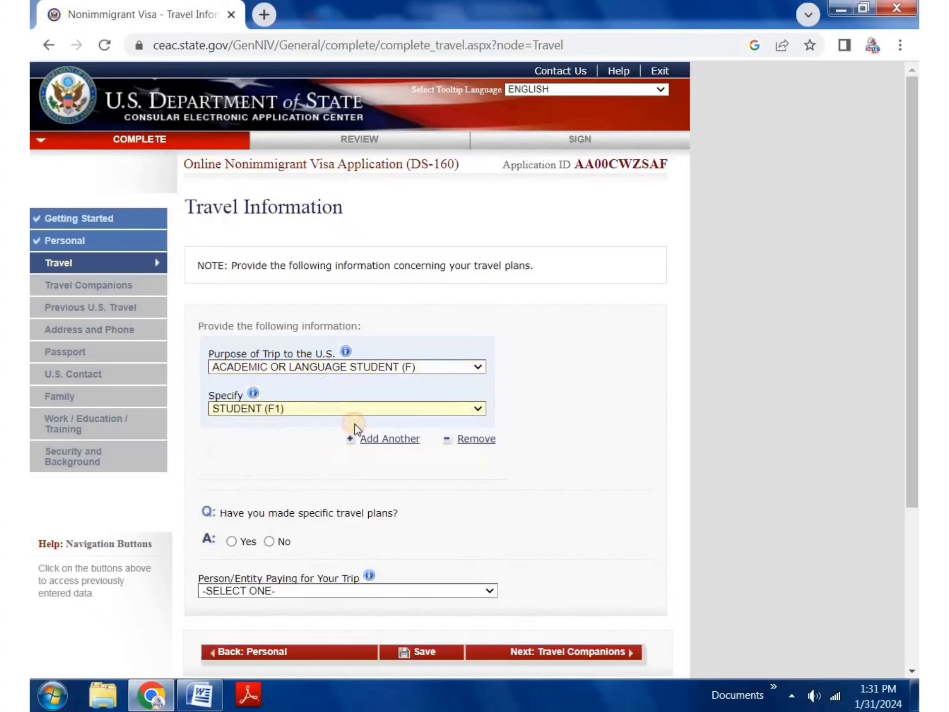
Step: Switch the purpose to TEMP. BUSINESS PLEASURE VISITOR (B), BUSINESS & TOURISM (B1/B2), with No specific travel plans
click(365, 372)
click(374, 408)
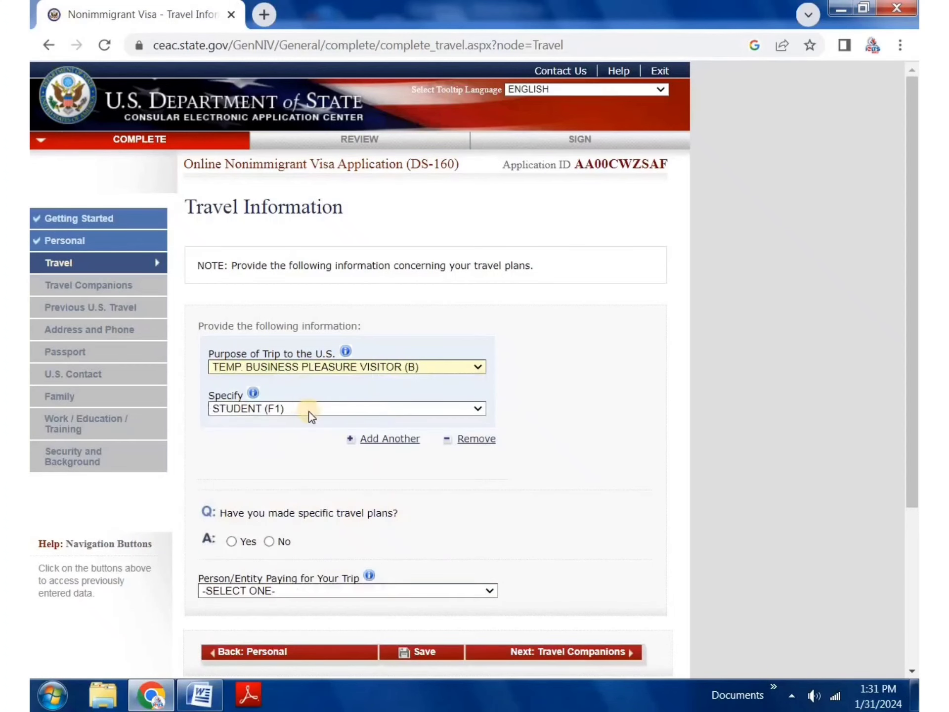
click(309, 416)
click(296, 436)
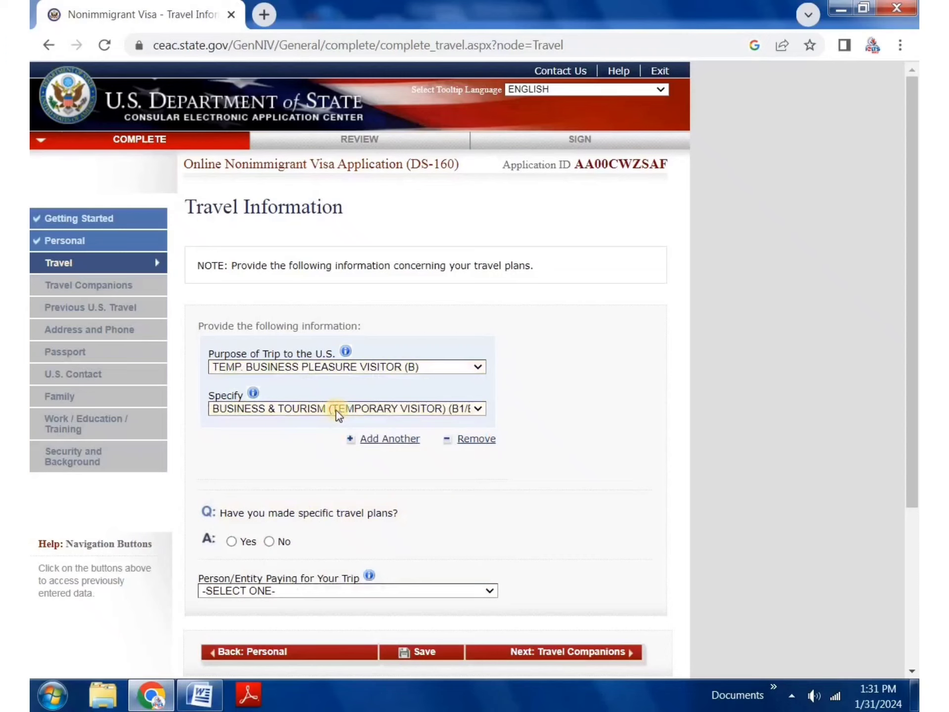
scroll(302, 354, down, 2)
click(268, 456)
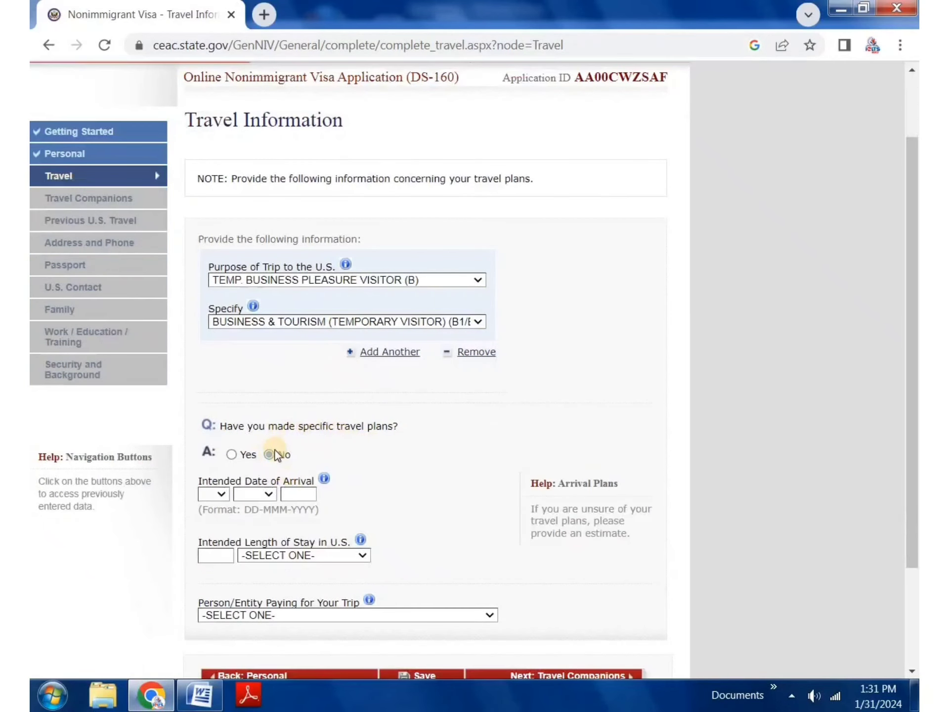
click(232, 454)
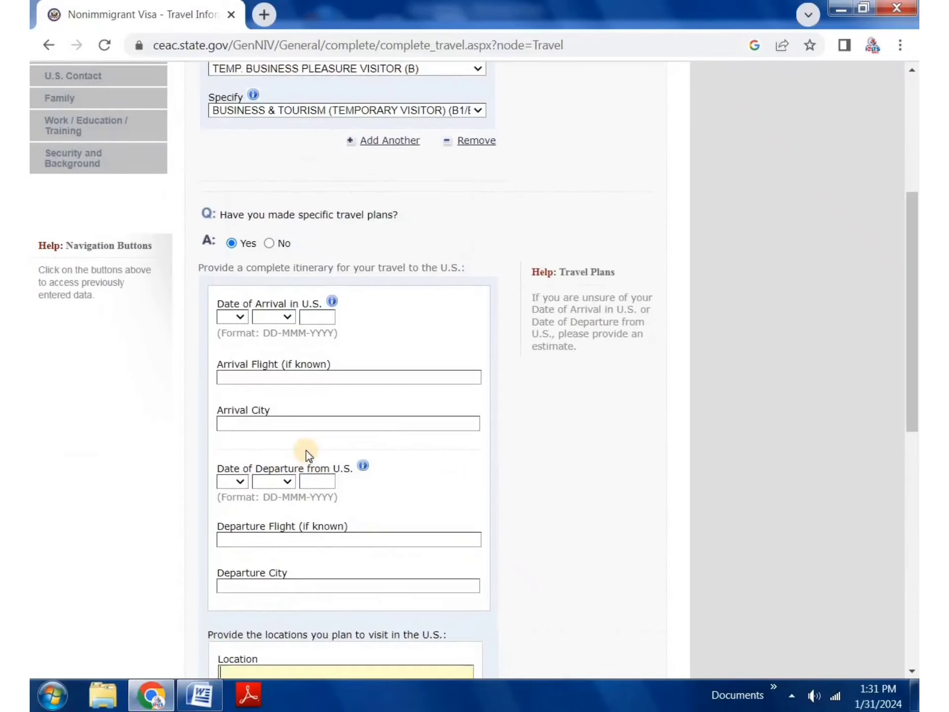
click(291, 203)
click(290, 250)
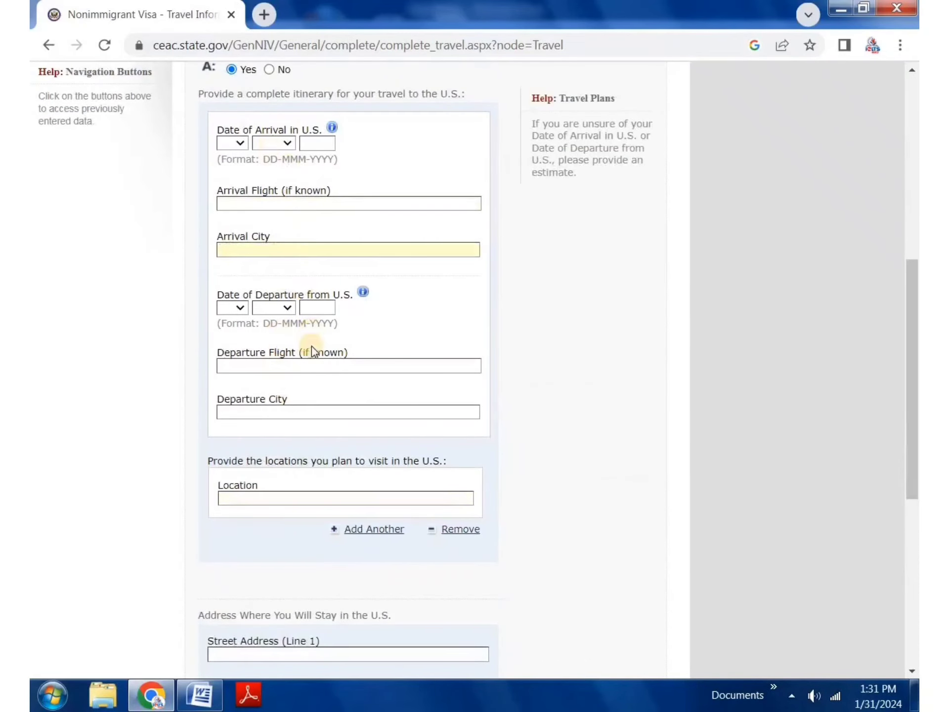
click(304, 366)
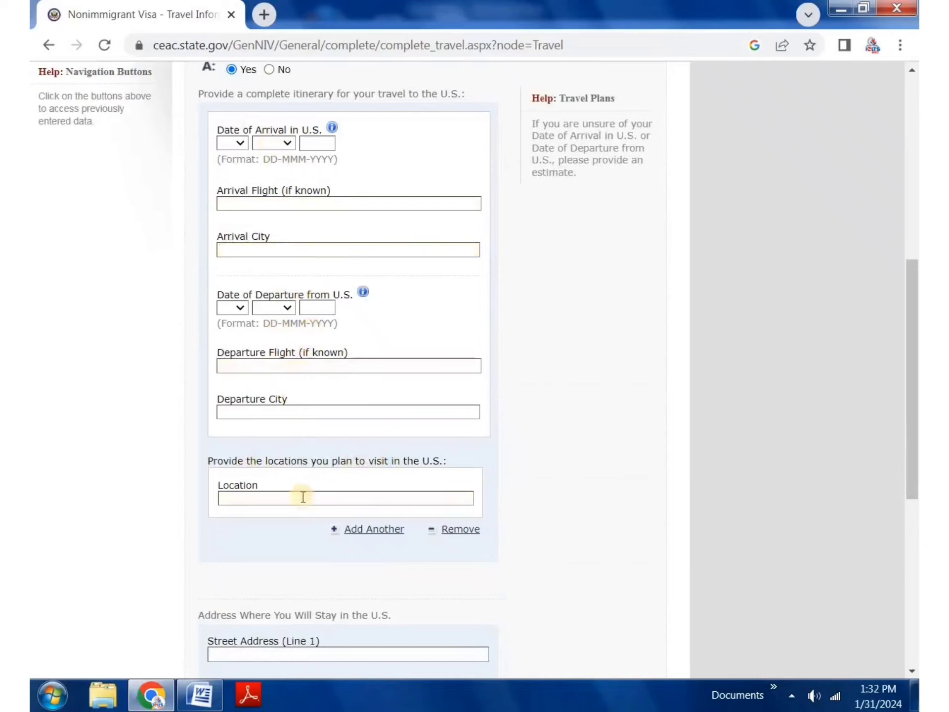
click(349, 504)
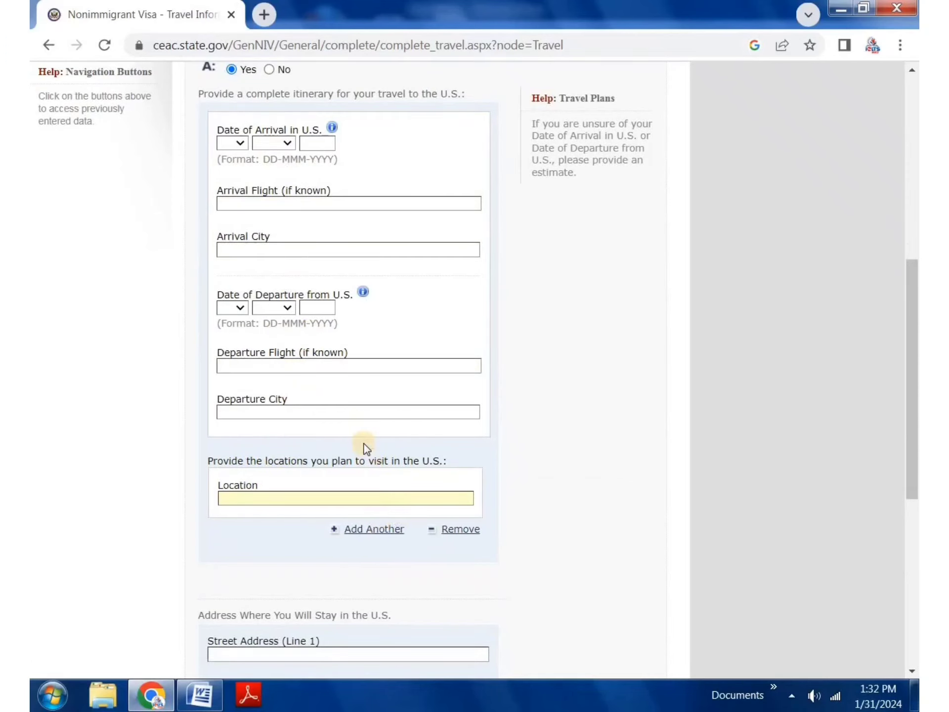
scroll(365, 445, up, 2)
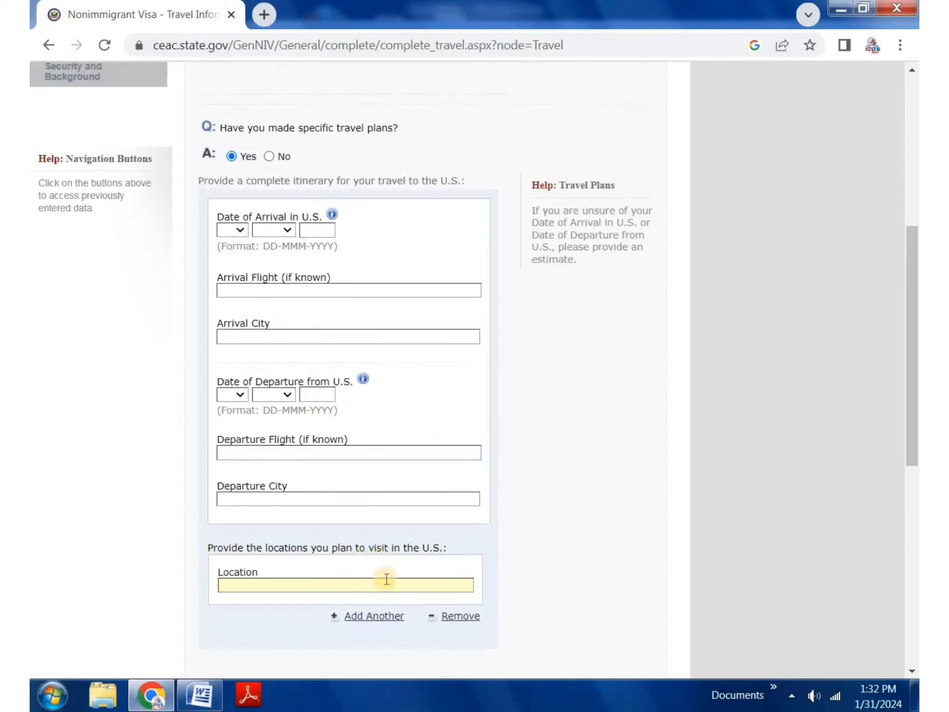
scroll(352, 456, up, 2)
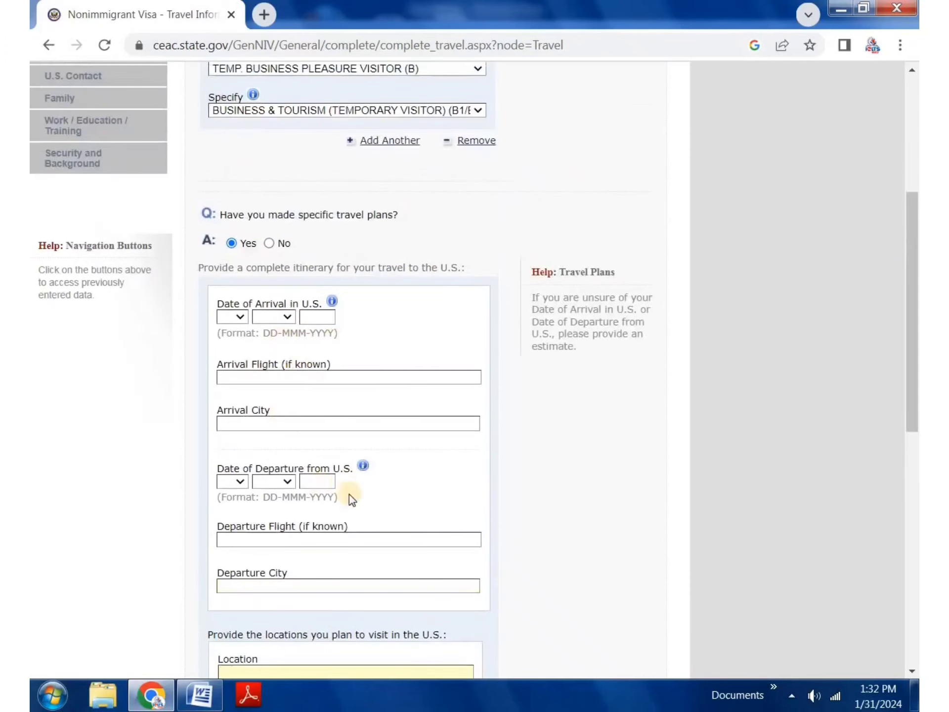
click(269, 243)
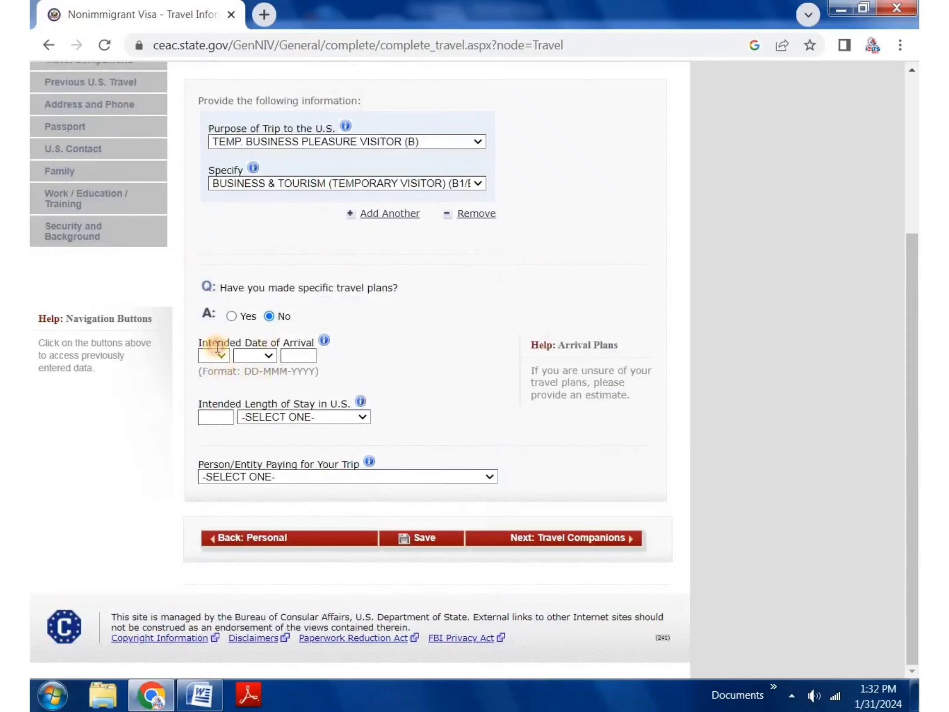
Step: Set the intended arrival date to 03 JUN 2024
click(212, 356)
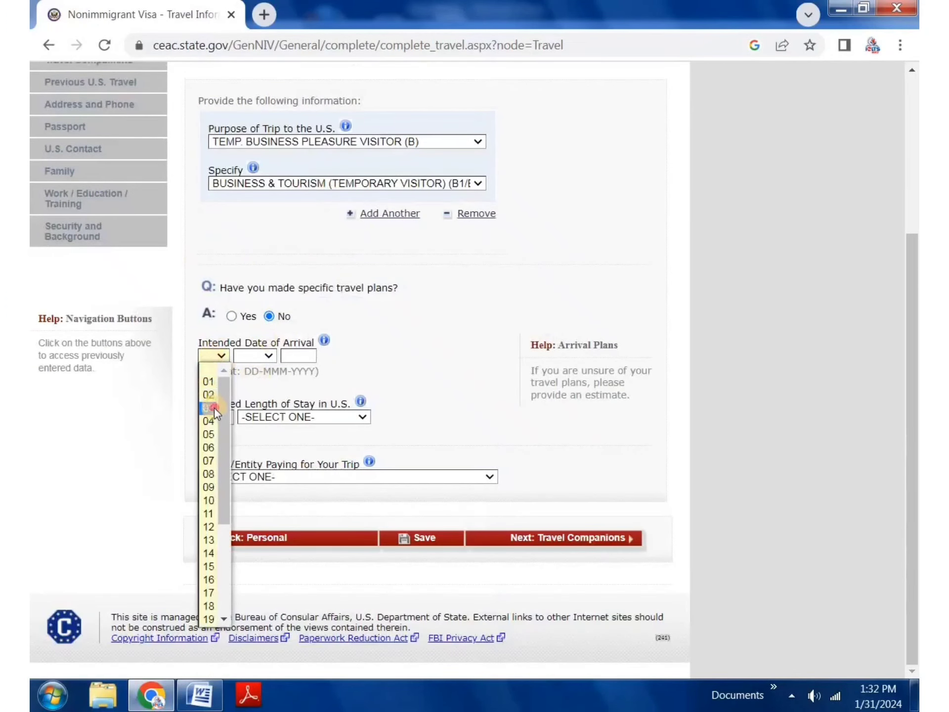
click(214, 407)
click(267, 356)
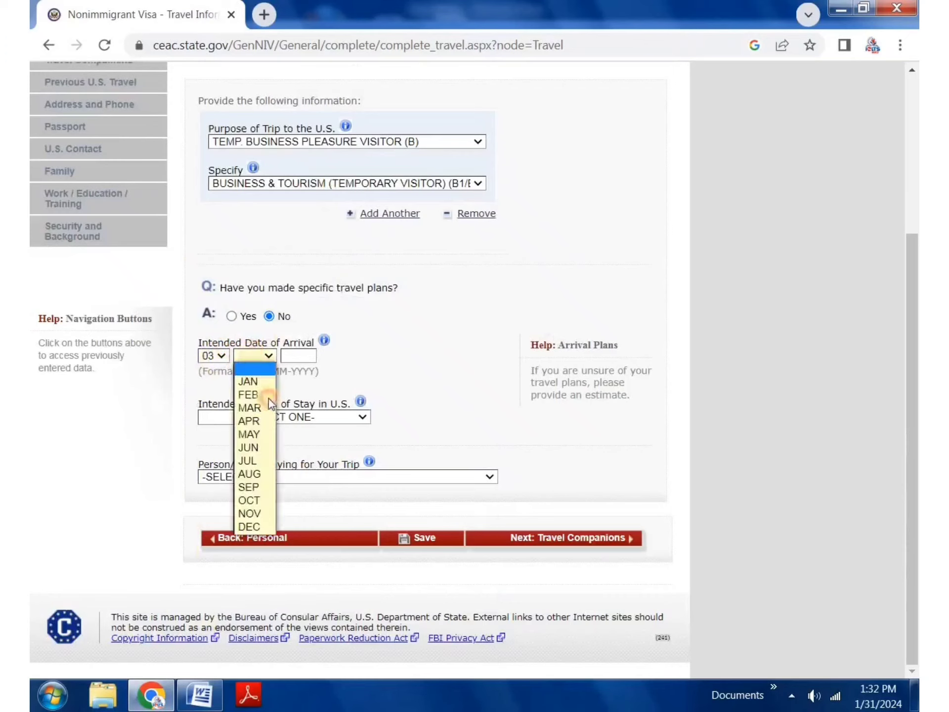
click(254, 447)
click(297, 356)
click(304, 389)
Step: Set the intended length of stay to 10 DAY(S)
click(212, 417)
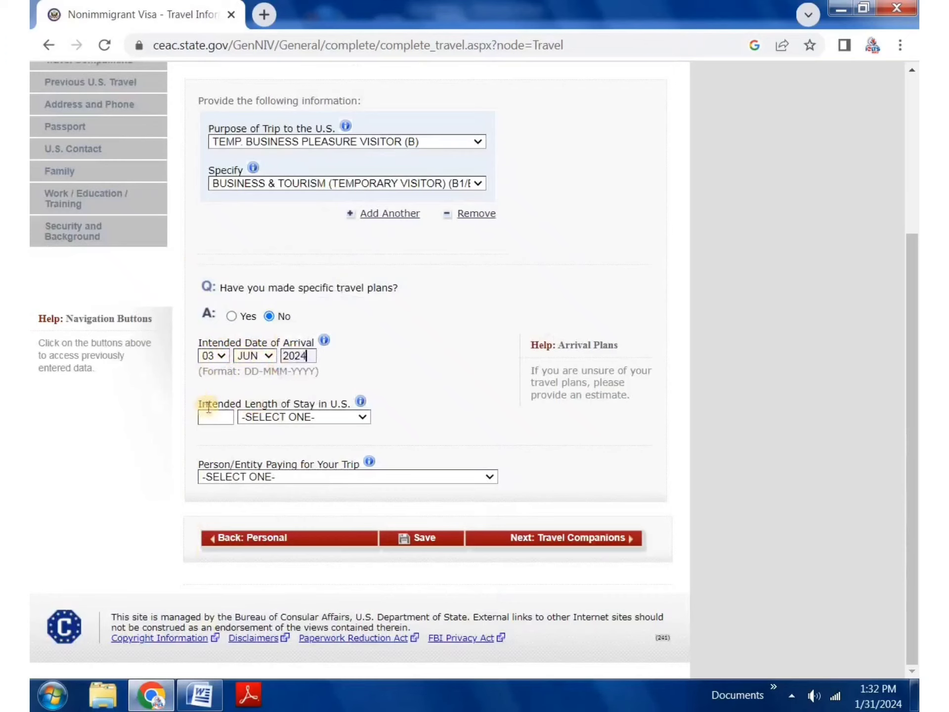
click(233, 437)
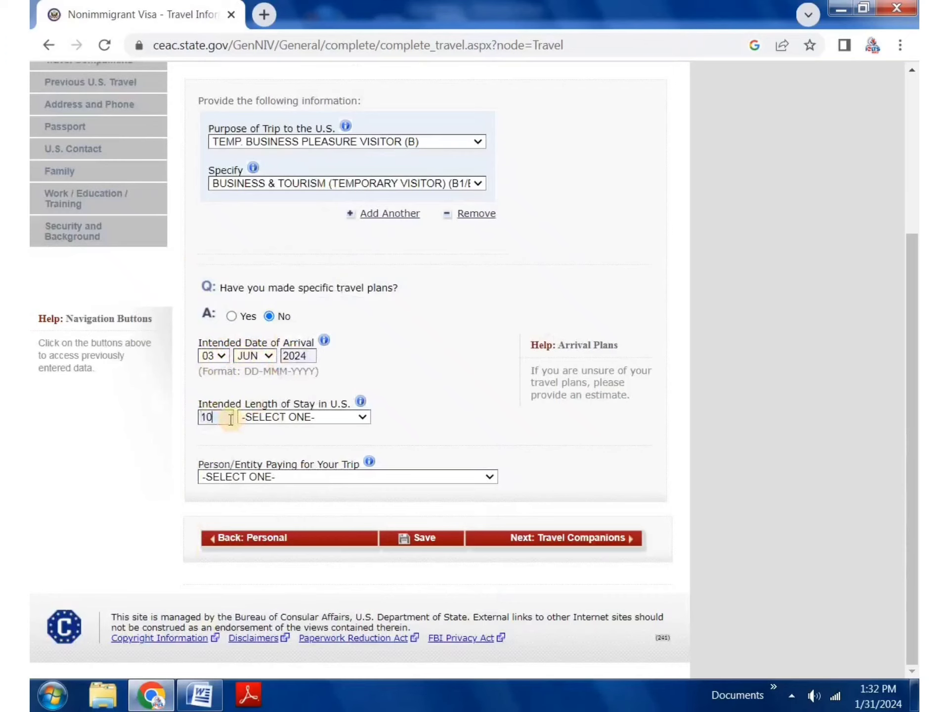
click(262, 416)
click(259, 476)
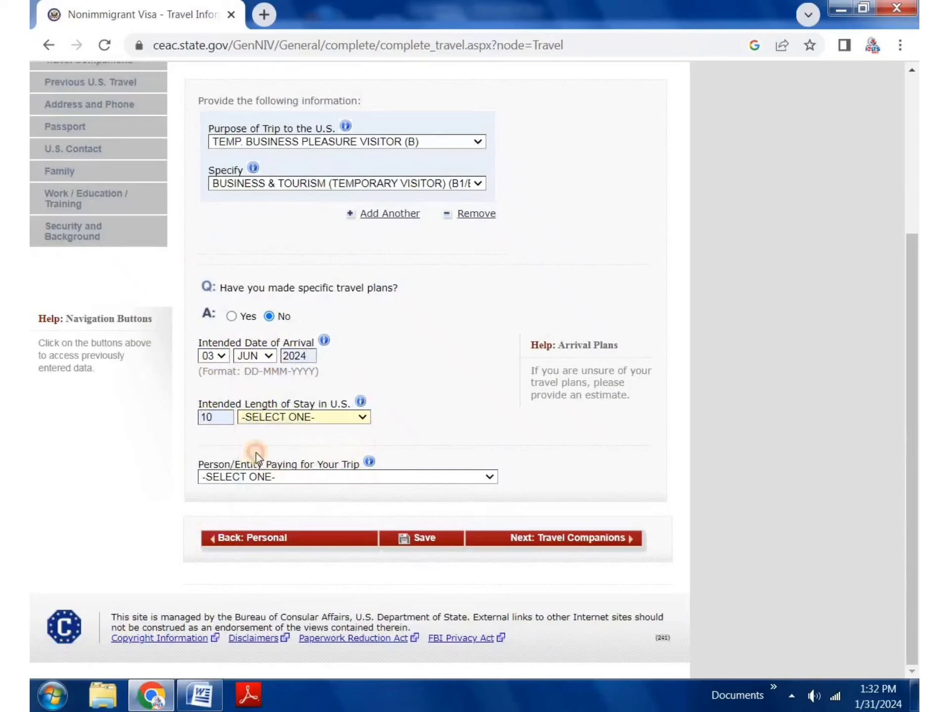
click(259, 418)
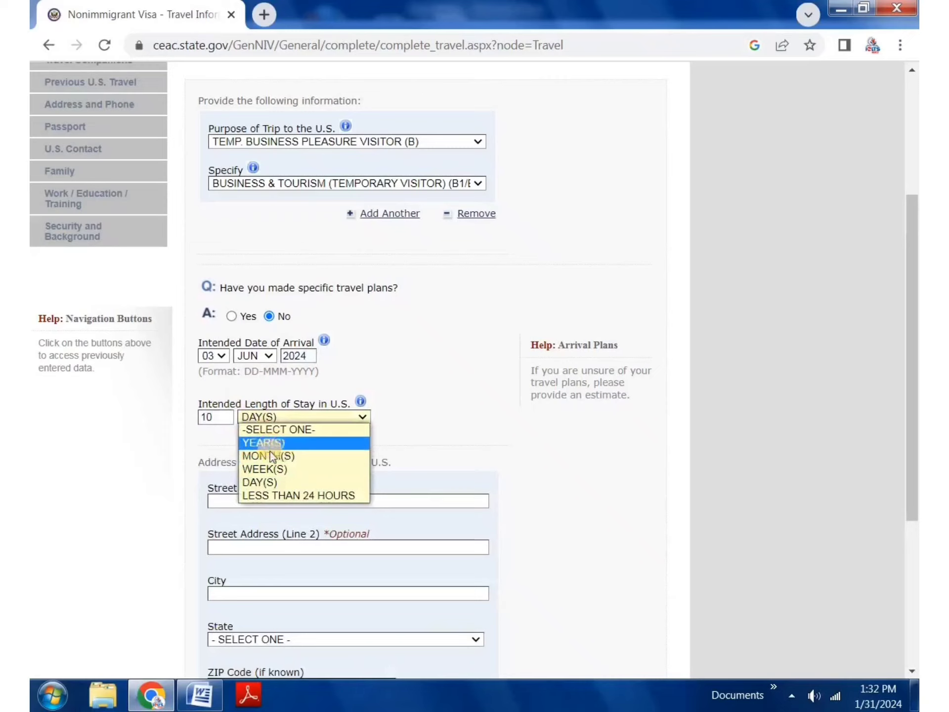
Step: Fill Street Address Line 1 of the U.S. stay address from the autofill suggestion
click(413, 375)
scroll(347, 391, down, 3)
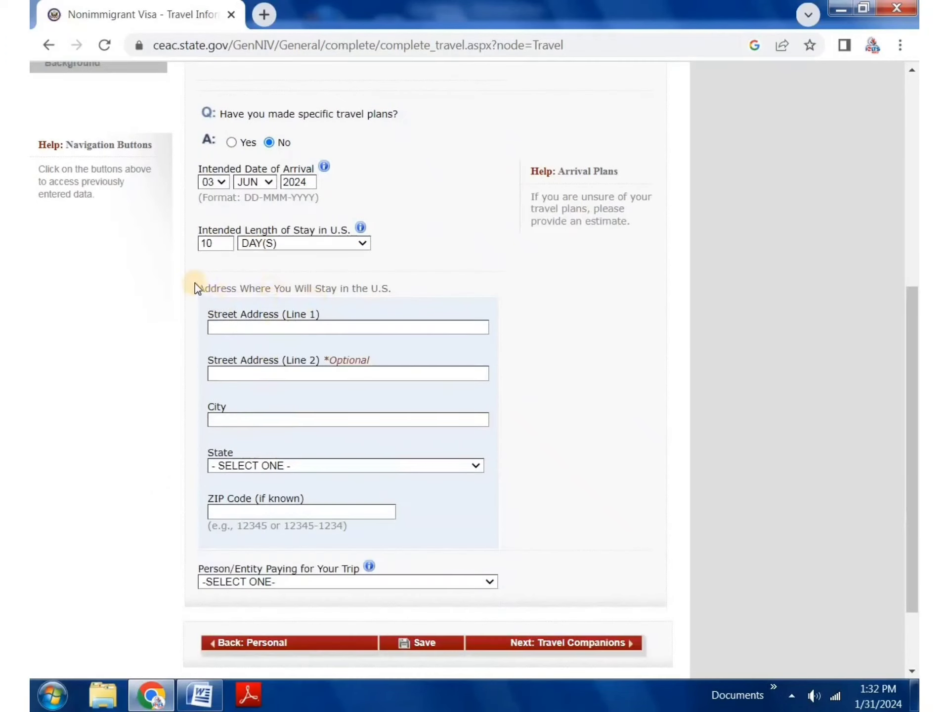
drag(195, 283, 368, 276)
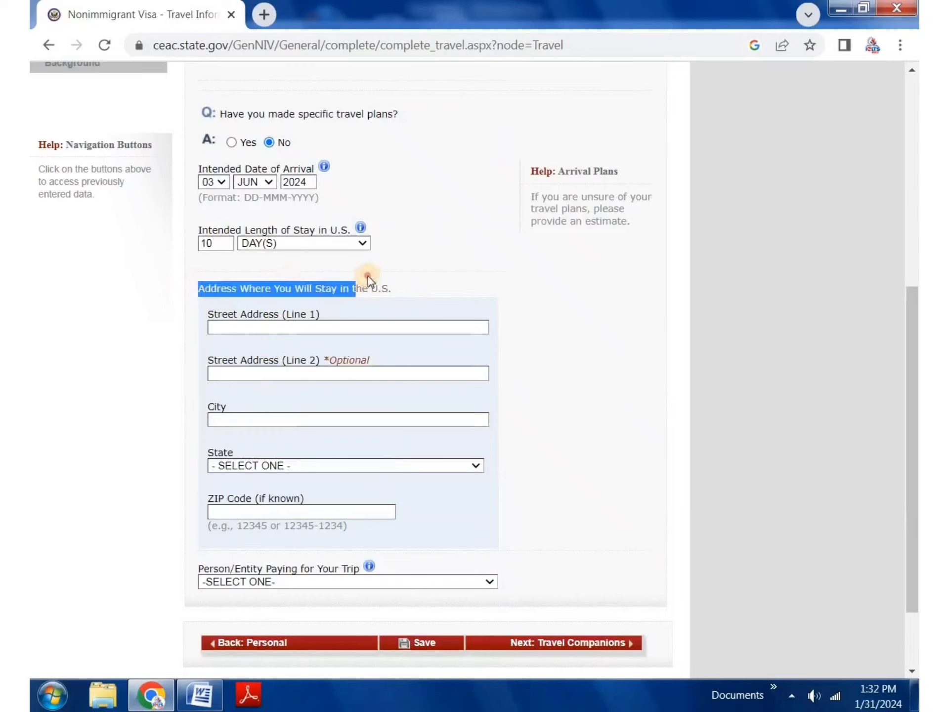
click(254, 326)
click(322, 355)
click(274, 359)
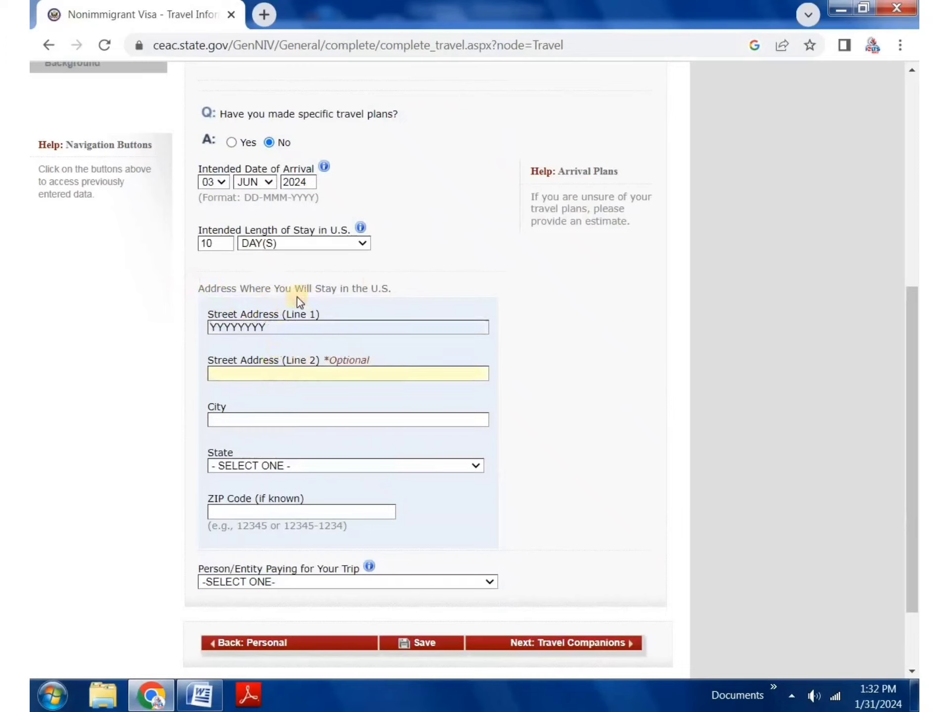
Step: Set the city and state of the U.S. address to NEW YORK
click(282, 420)
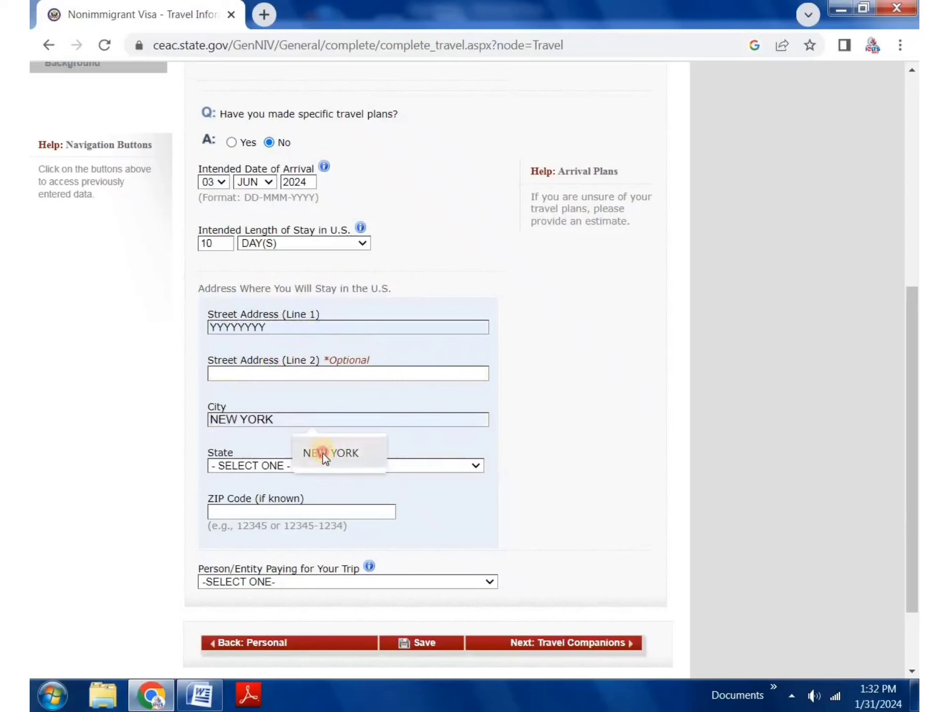
click(323, 453)
click(297, 464)
key(n)
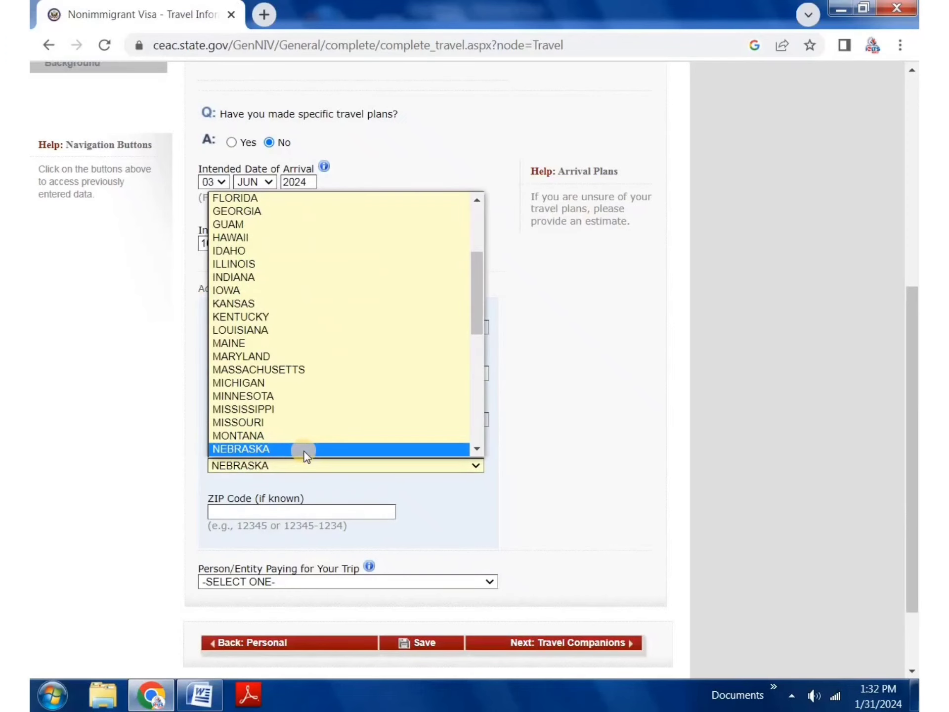
key(n)
key(n)
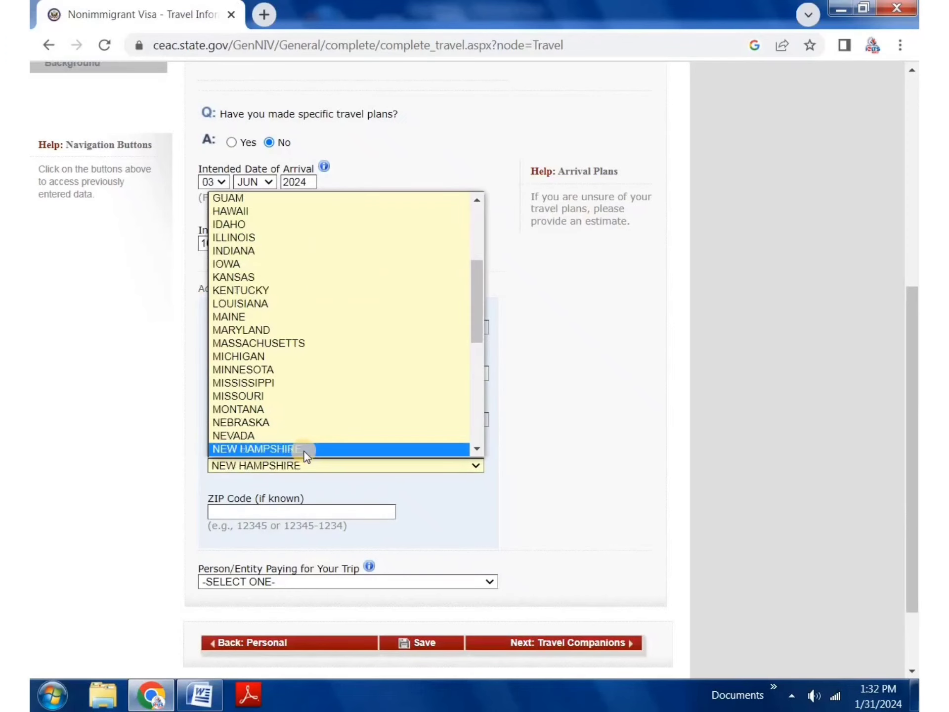
key(n)
key(n)
key(n)
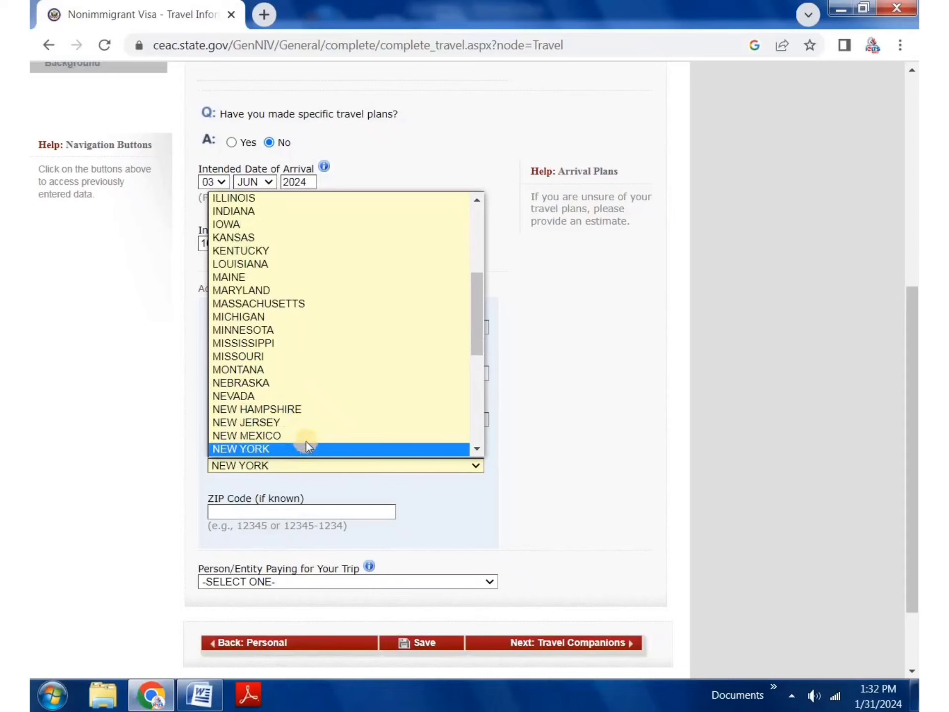
click(299, 451)
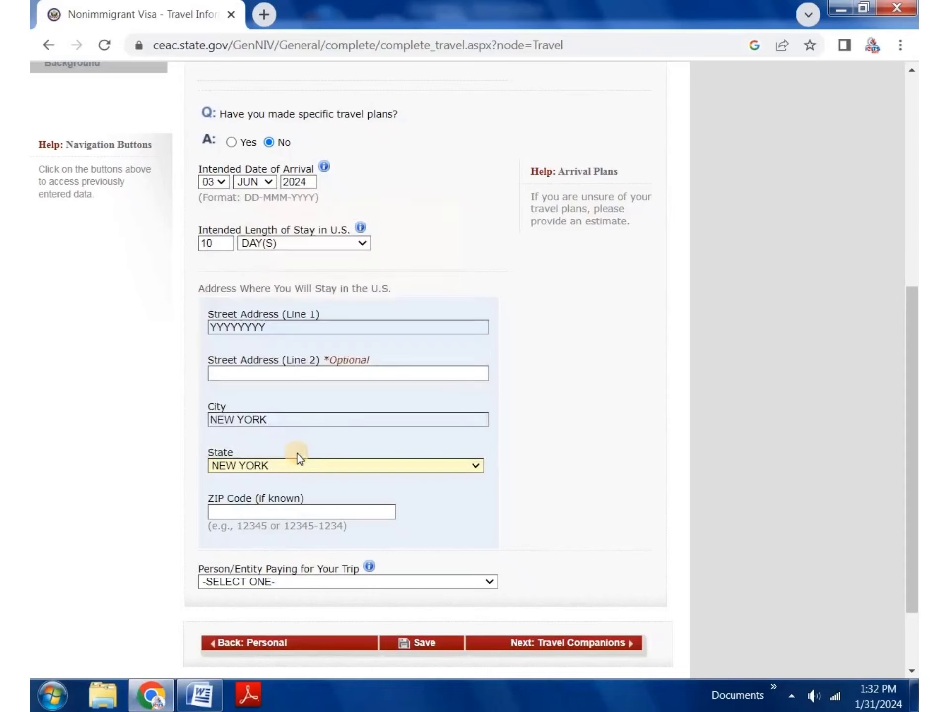
Step: Enter the suggested ZIP code 12346 for the U.S. address
scroll(243, 479, down, 2)
click(277, 425)
click(316, 447)
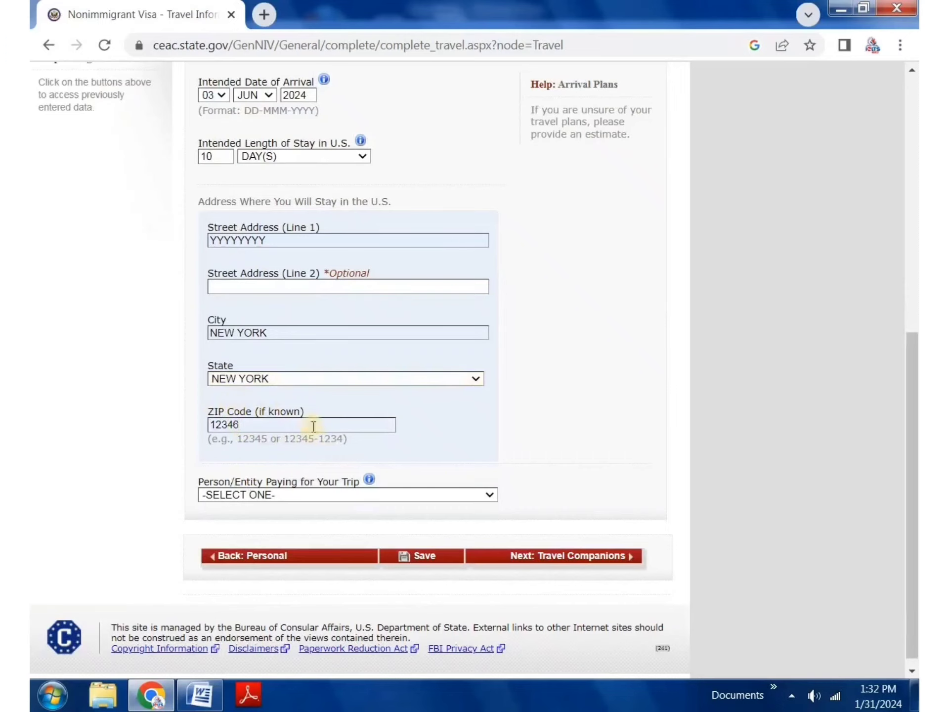
scroll(296, 458, down, 1)
Step: Change the trip payer from SELF to OTHER PERSON, bringing up the payer's surname and relationship fields
click(286, 482)
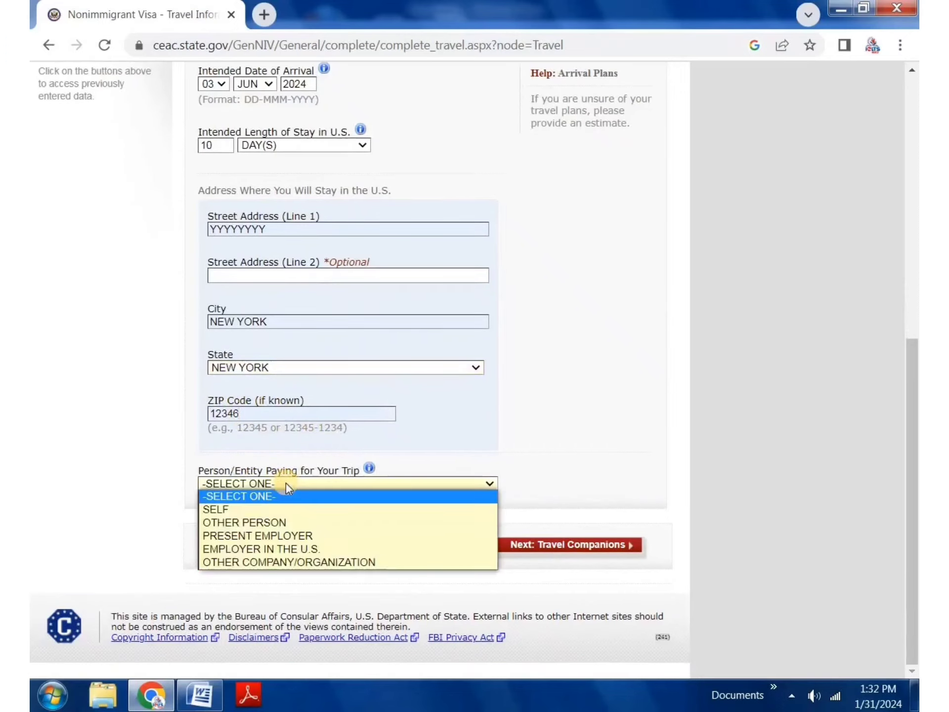
click(245, 512)
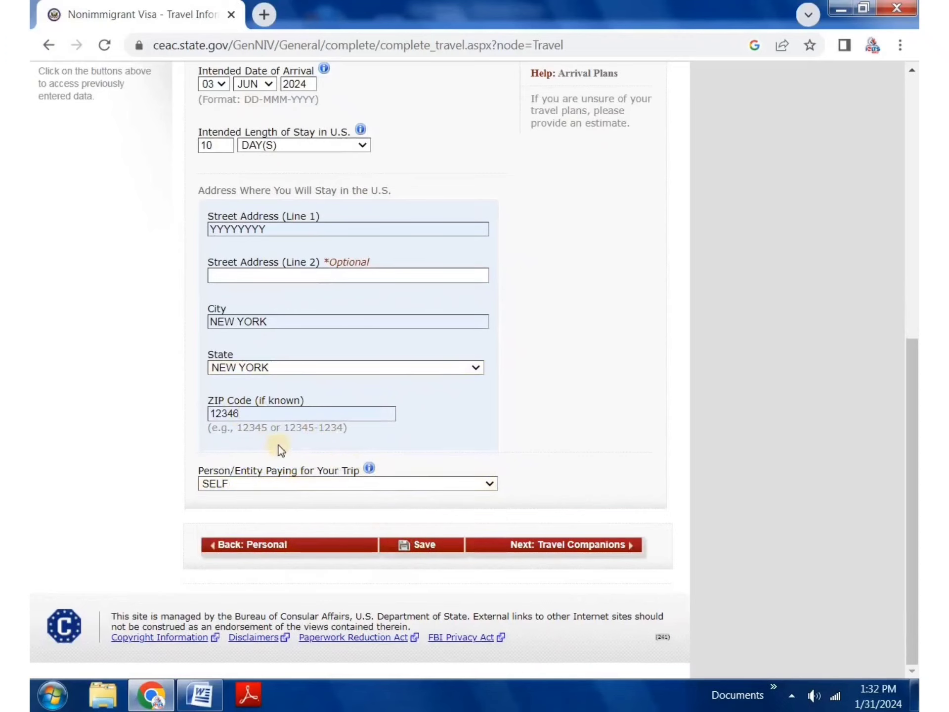
click(292, 483)
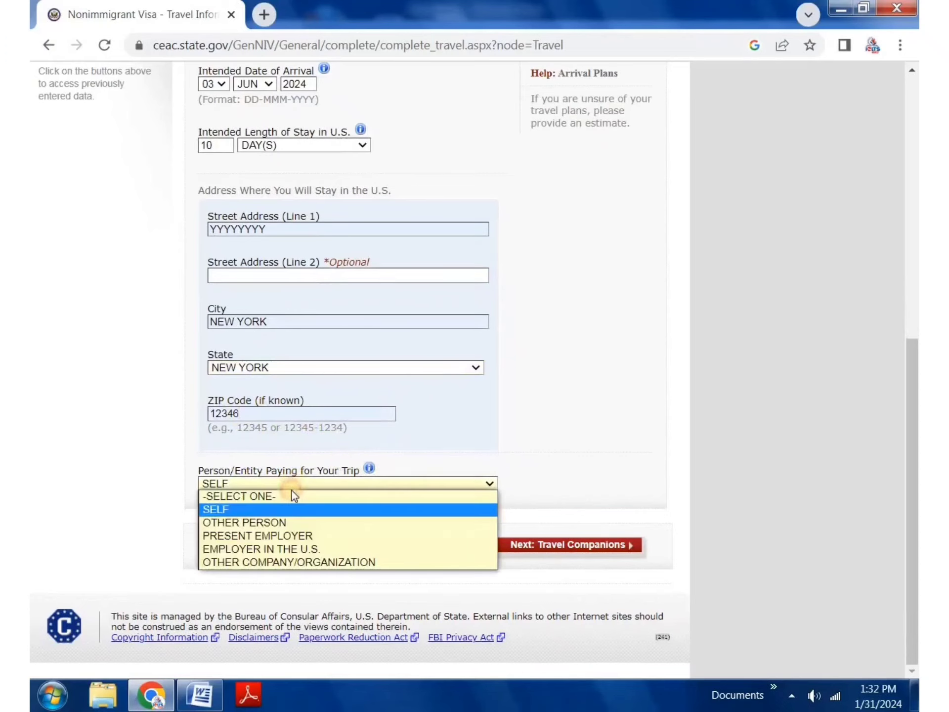
click(259, 519)
scroll(268, 460, down, 3)
click(277, 382)
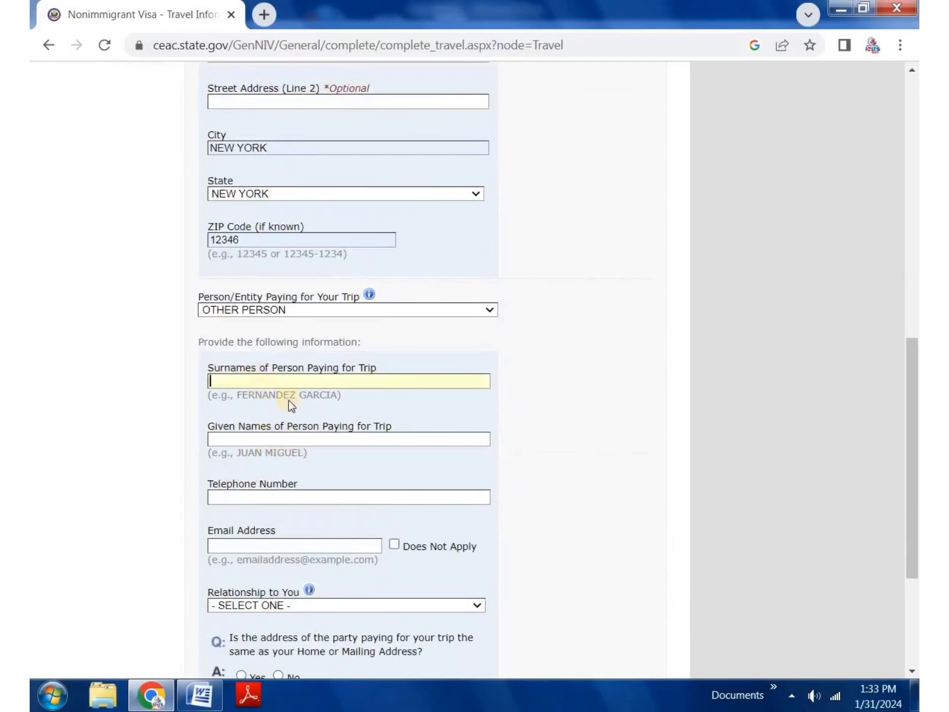
scroll(295, 495, down, 3)
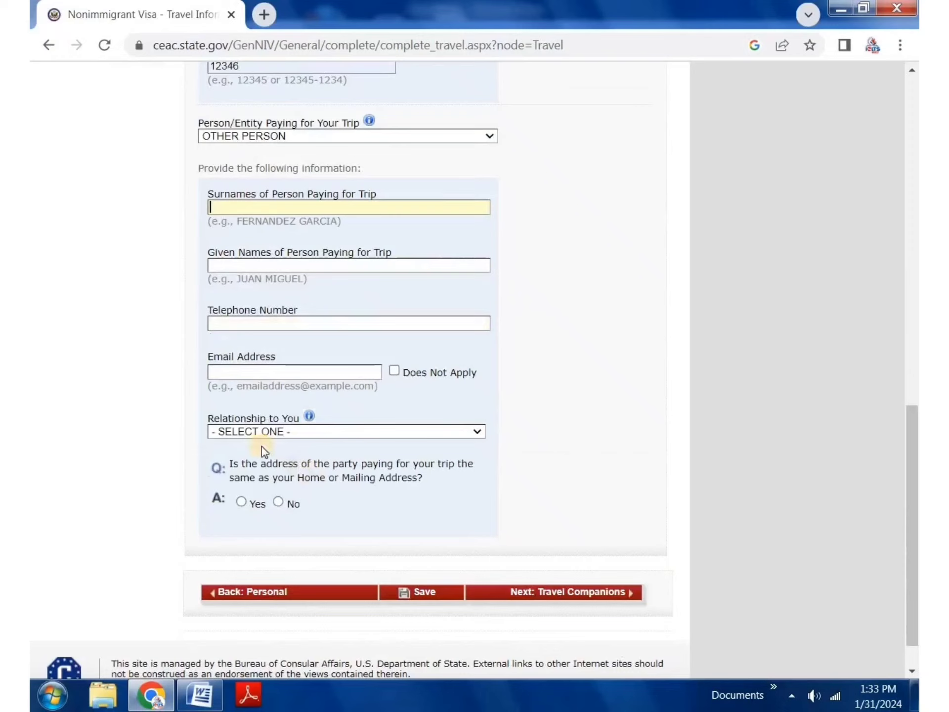
click(255, 432)
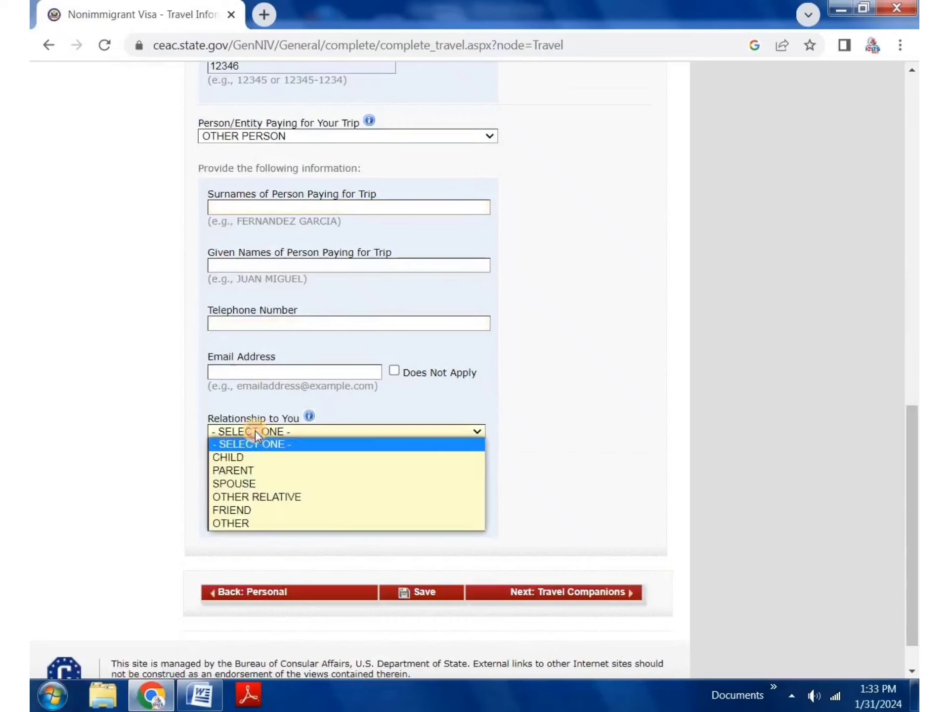
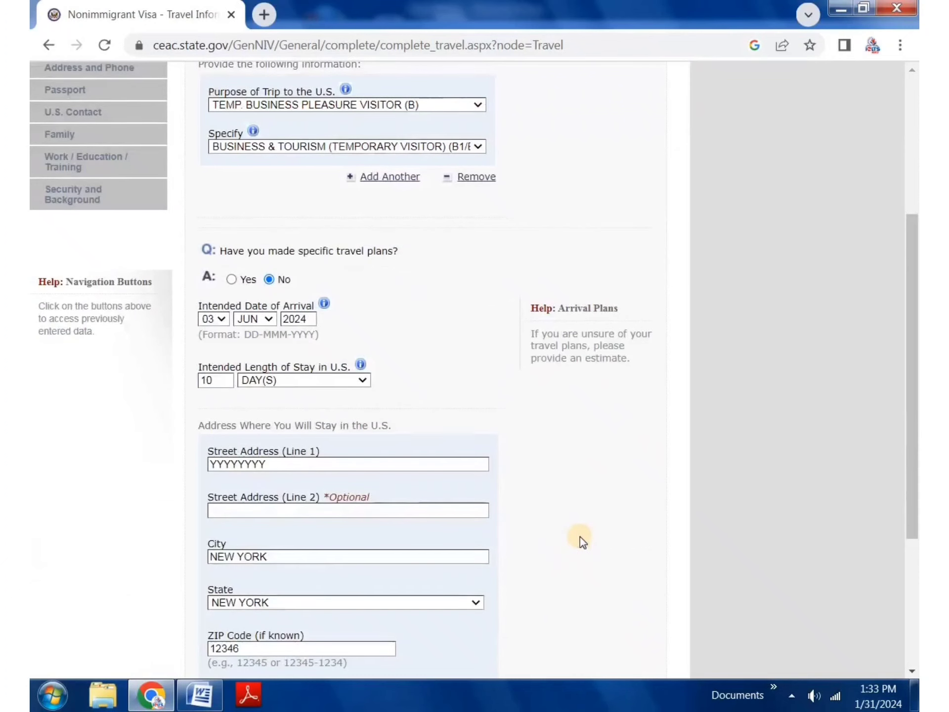
Step: Scroll to the bottom of the Travel page and continue to Travel Companions
scroll(580, 536, down, 5)
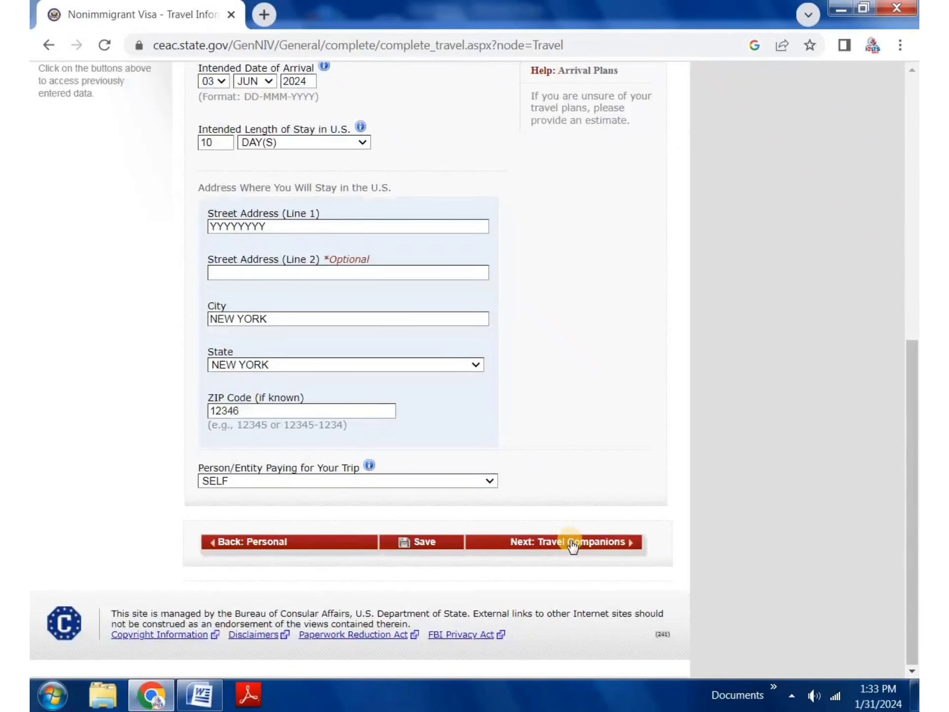
click(573, 543)
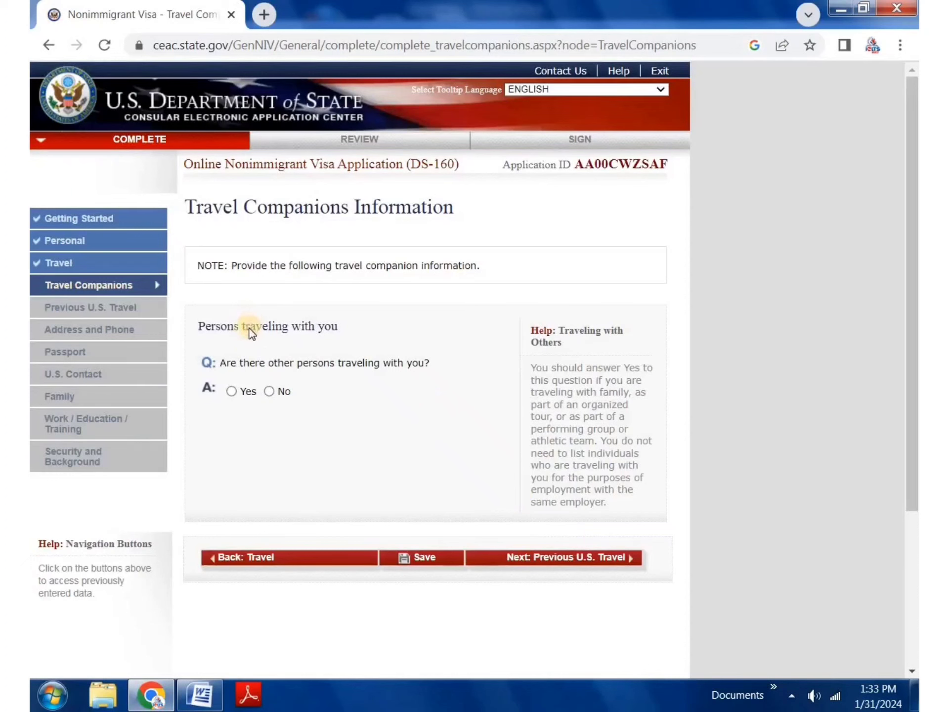
Step: Answer No to other persons traveling with you, then continue to Previous U.S. Travel
click(271, 392)
click(230, 390)
scroll(264, 455, down, 3)
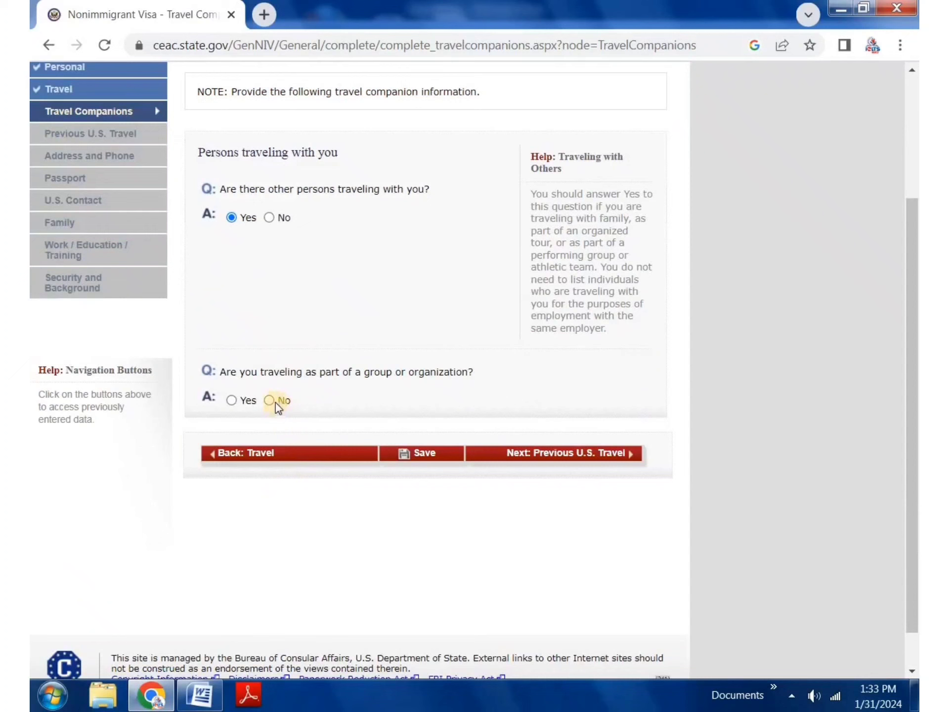
click(269, 400)
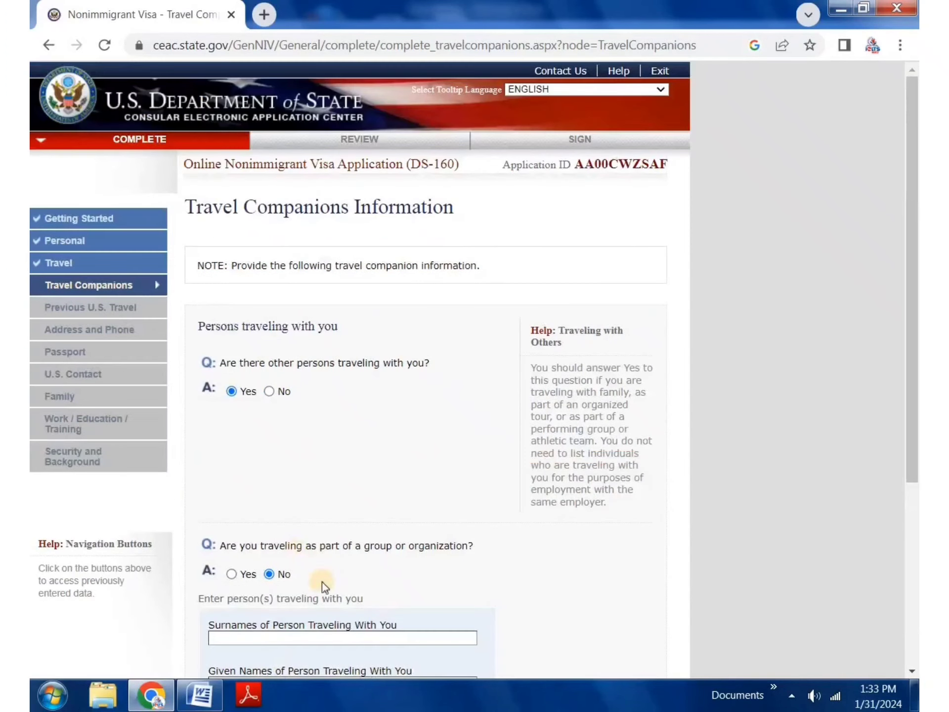
scroll(346, 501, down, 5)
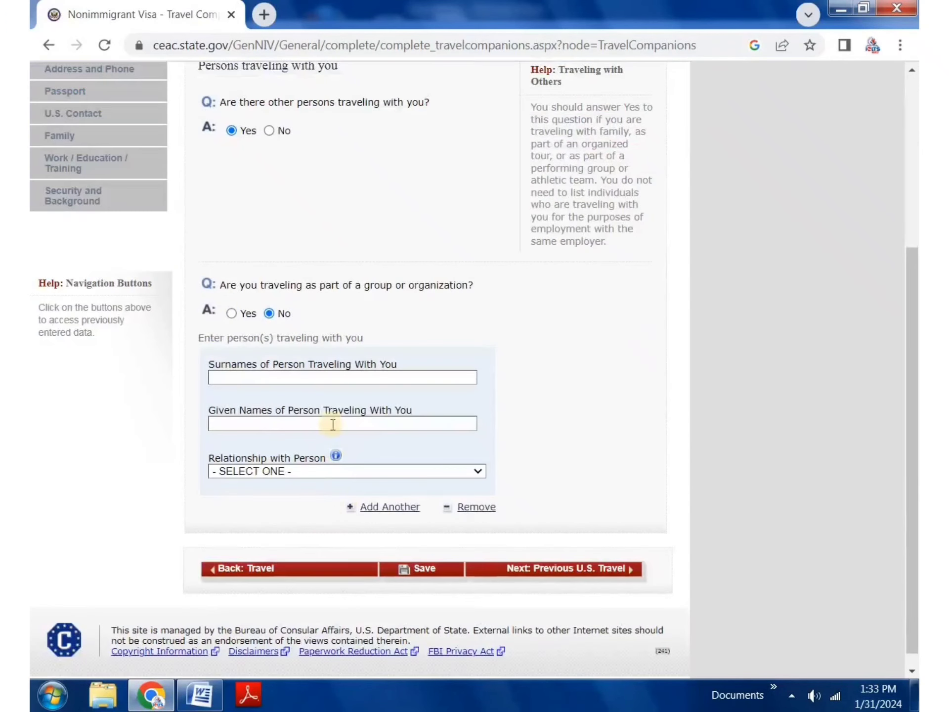
click(307, 474)
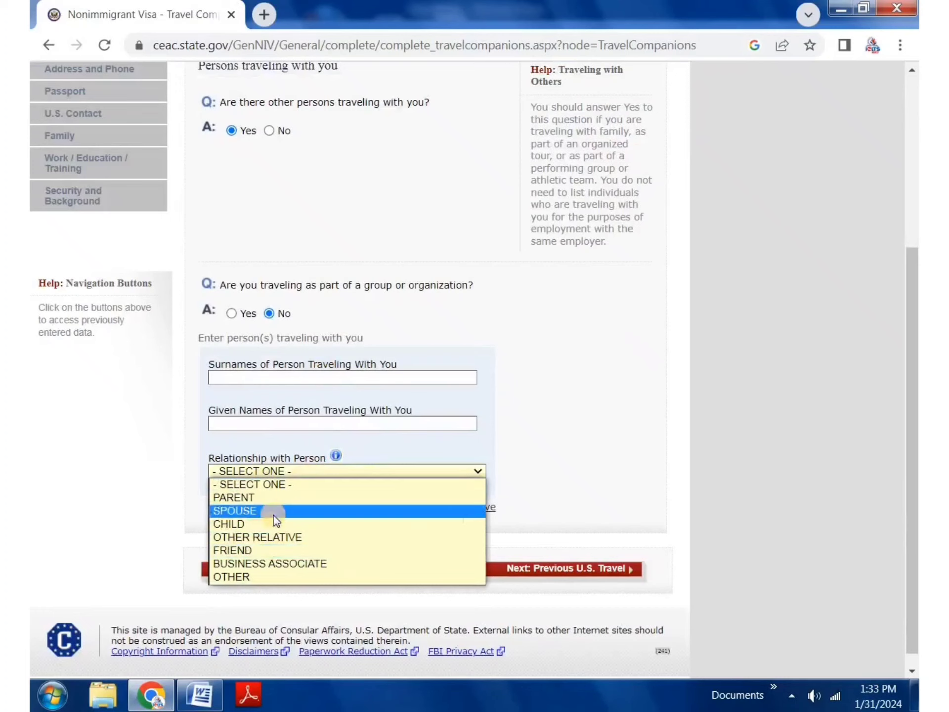
click(366, 337)
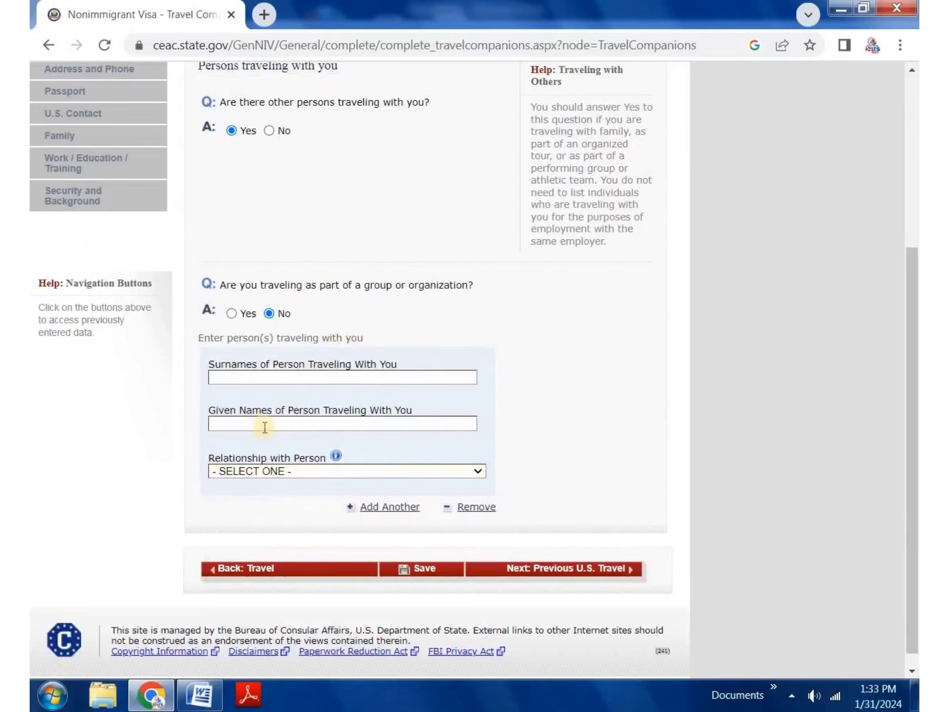
click(232, 313)
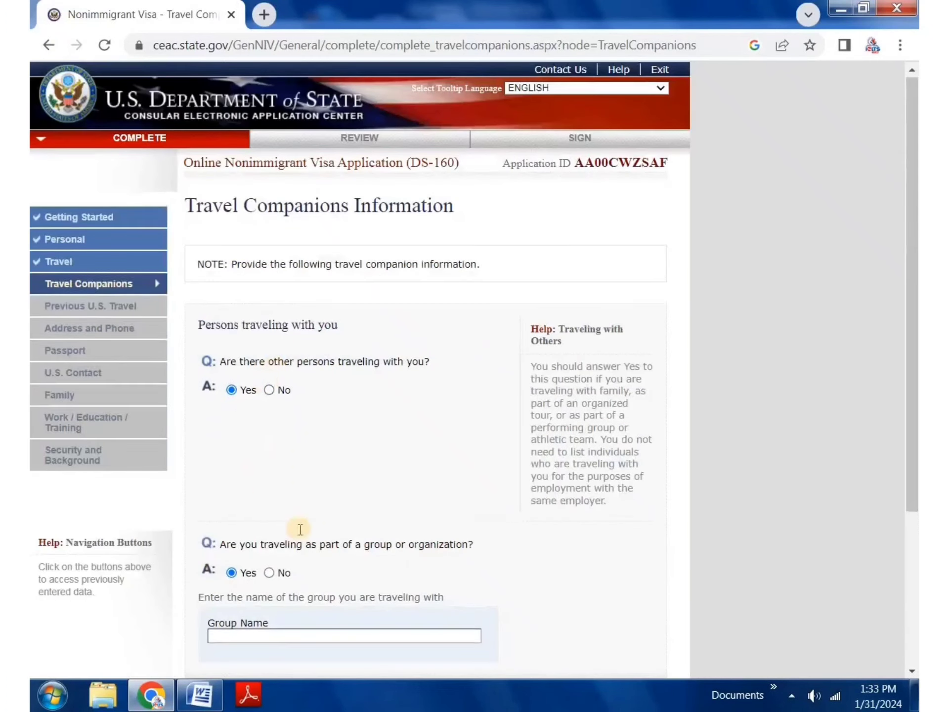
scroll(301, 530, down, 3)
click(267, 463)
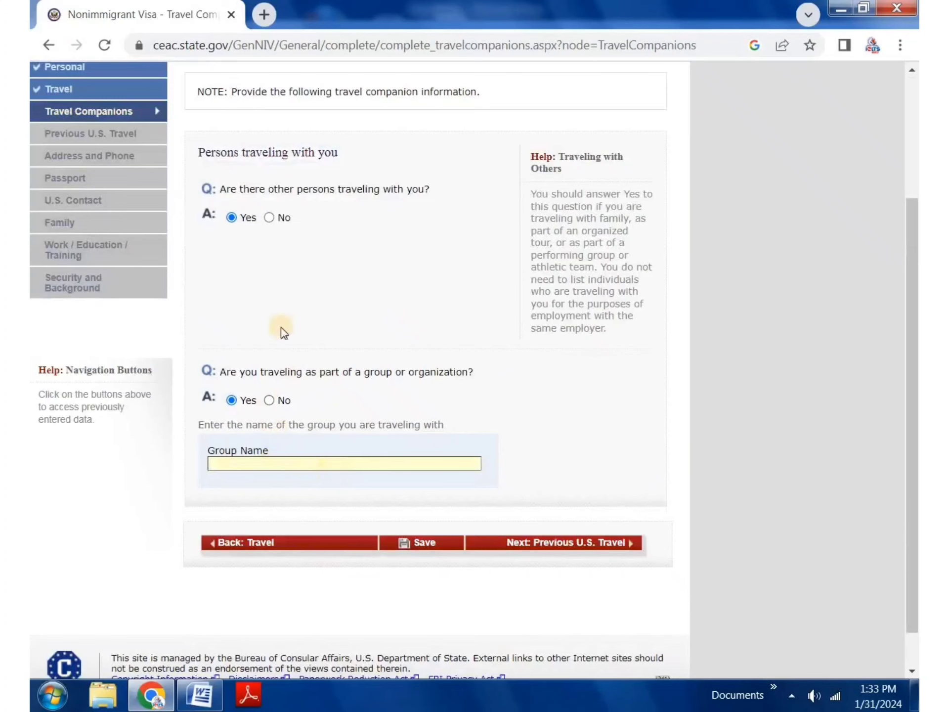
click(269, 218)
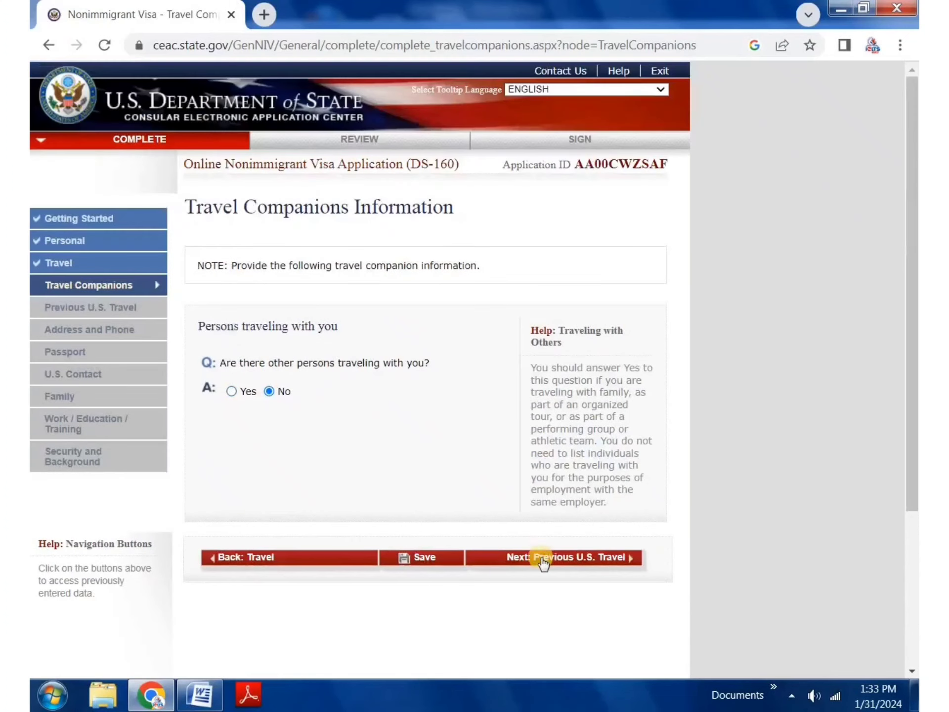
click(544, 559)
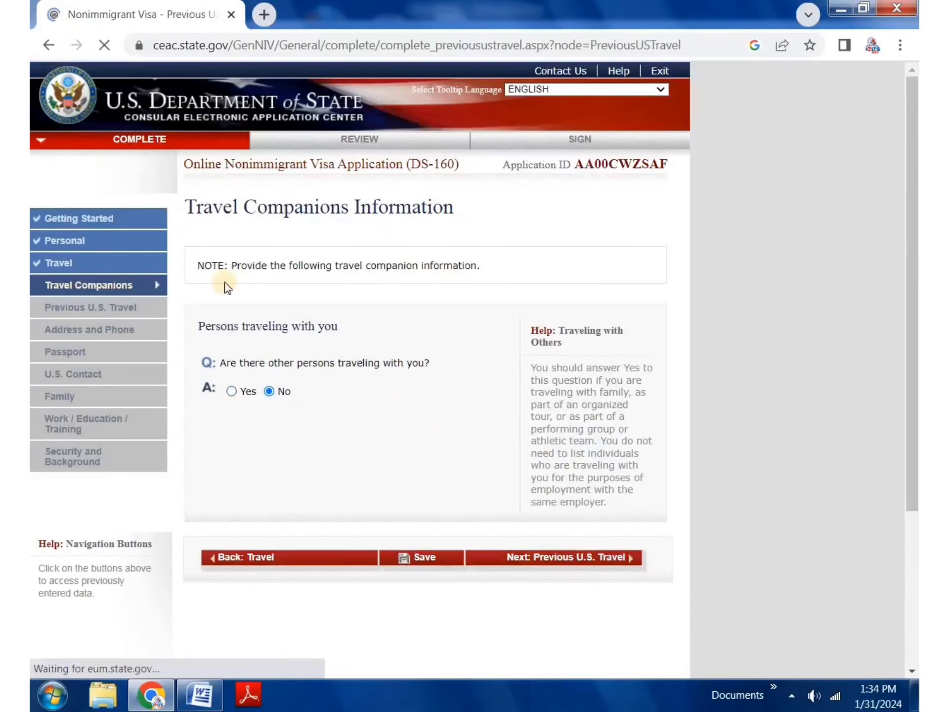
Step: Answer No to prior U.S. visits, U.S. visa issued, visa refusal and immigrant petition
scroll(236, 311, down, 3)
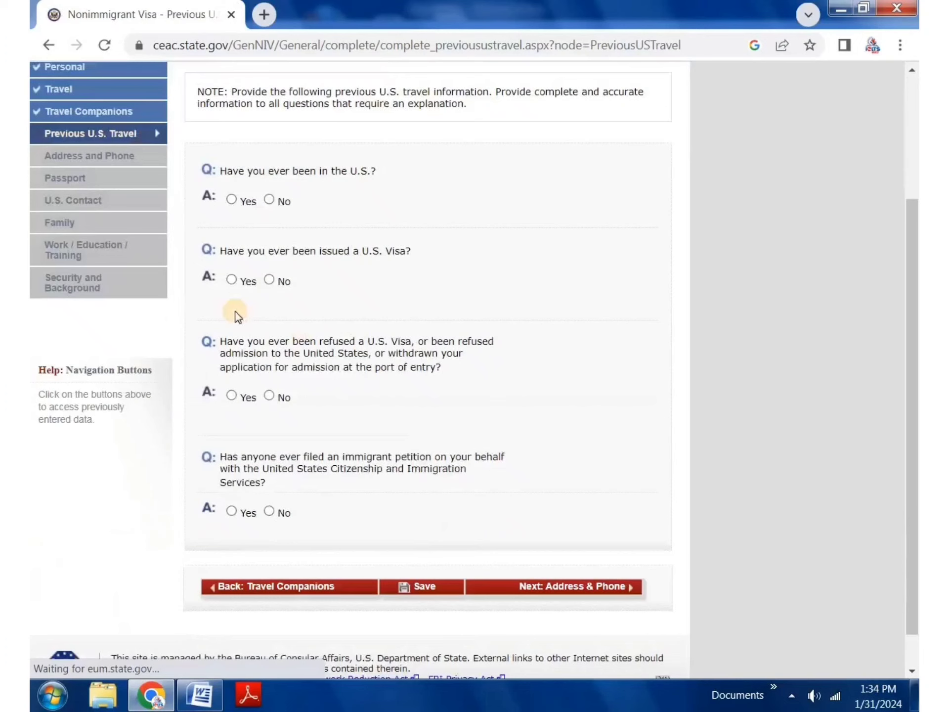
click(269, 201)
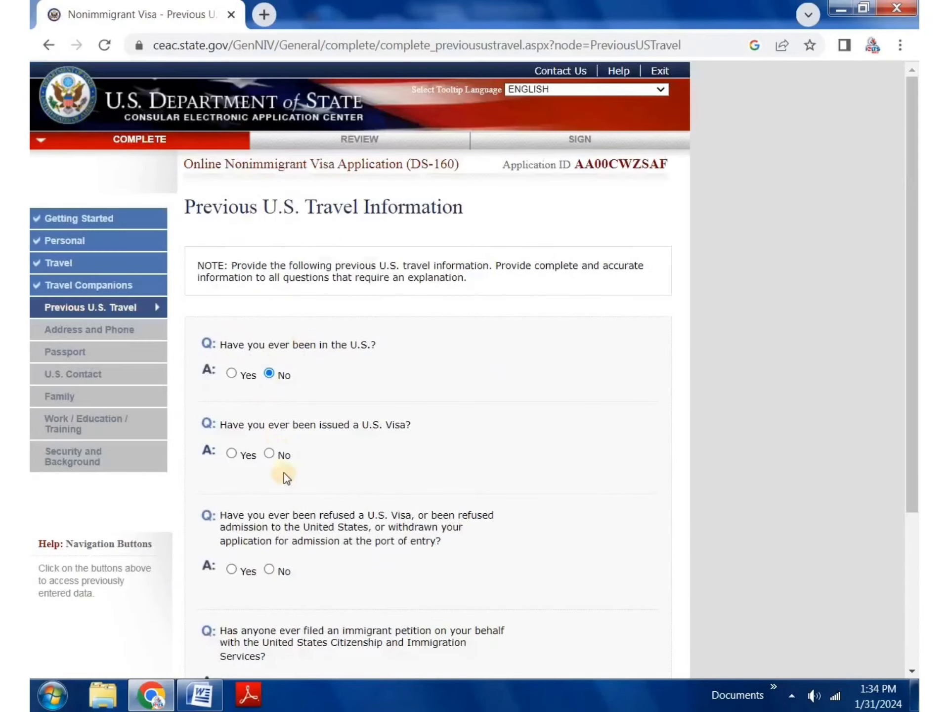
click(276, 450)
scroll(336, 437, down, 3)
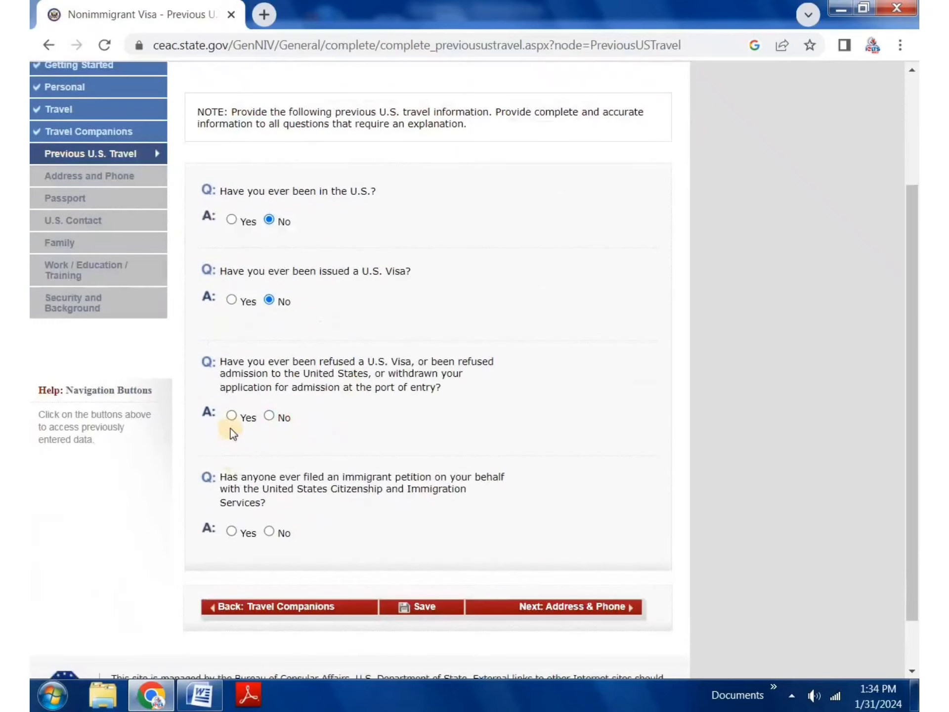
click(269, 416)
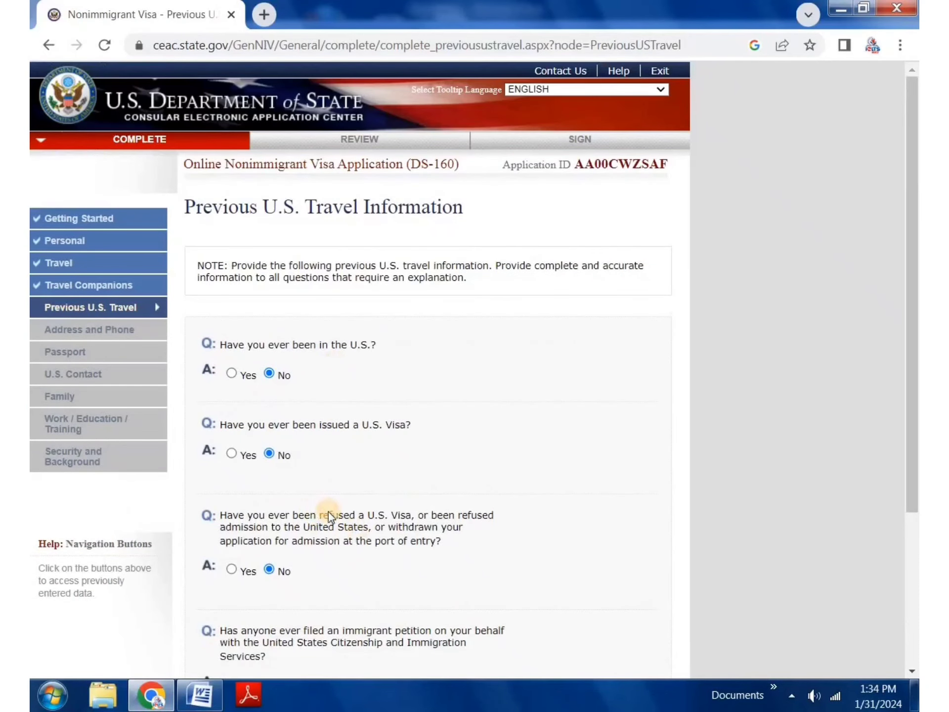
scroll(301, 420, down, 3)
click(342, 361)
click(231, 396)
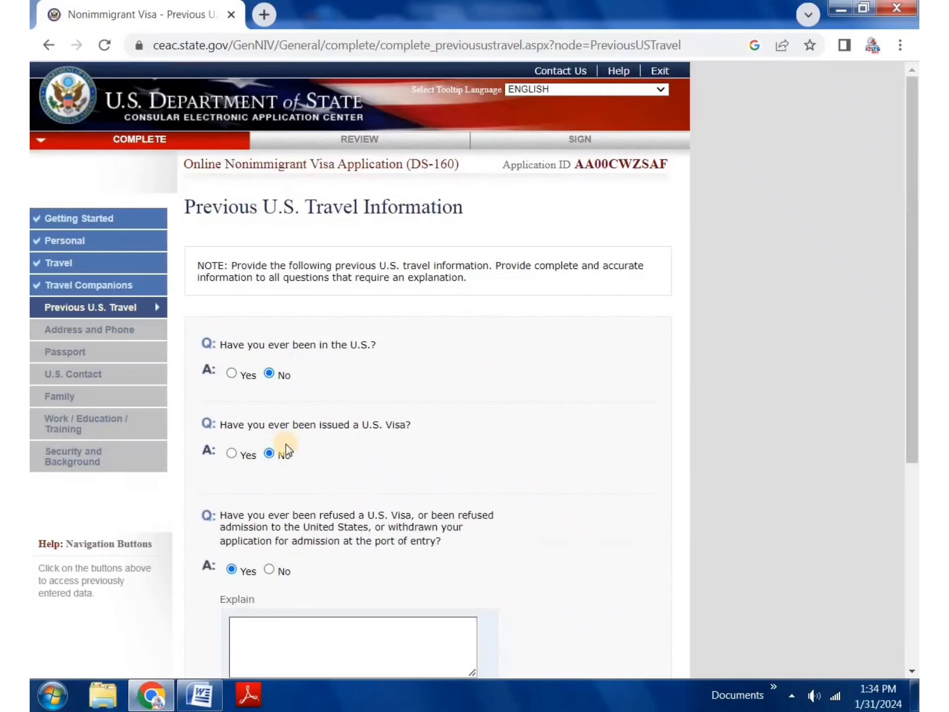
scroll(298, 550, down, 3)
click(273, 450)
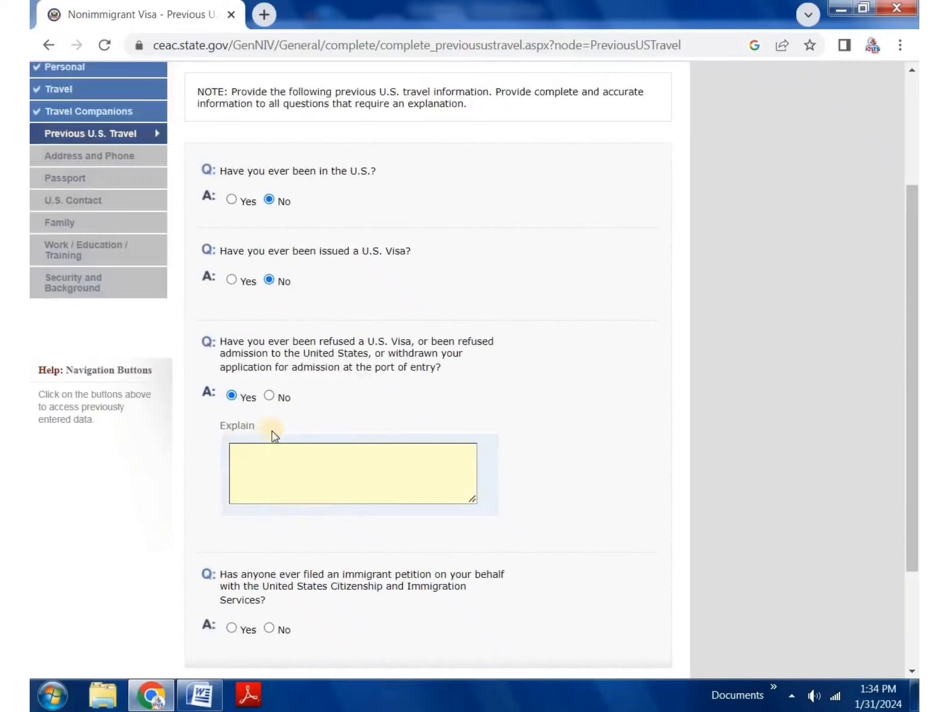
click(269, 396)
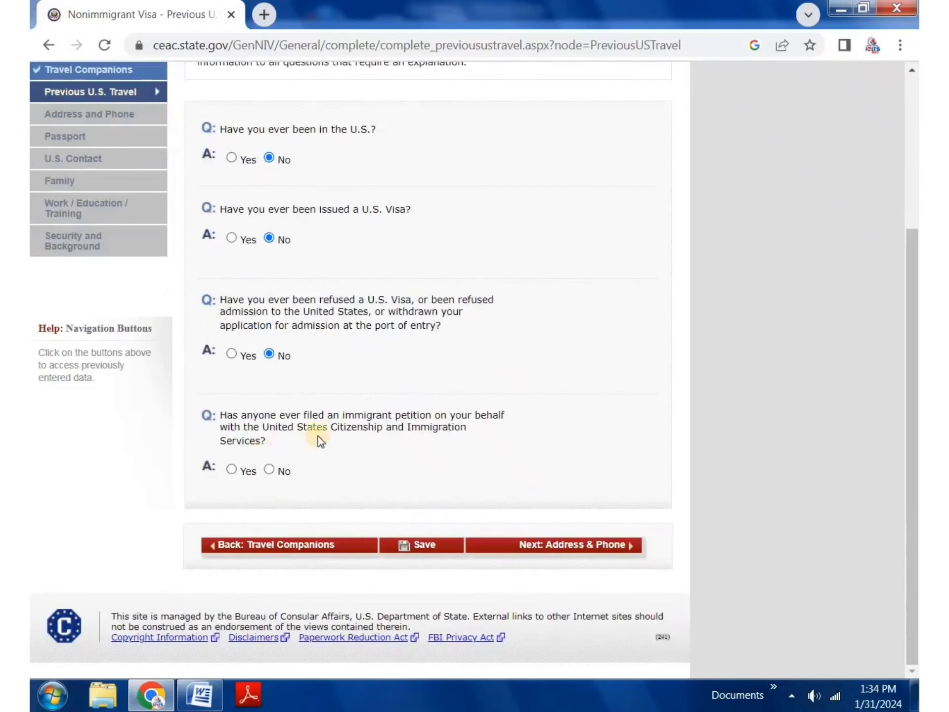
click(270, 469)
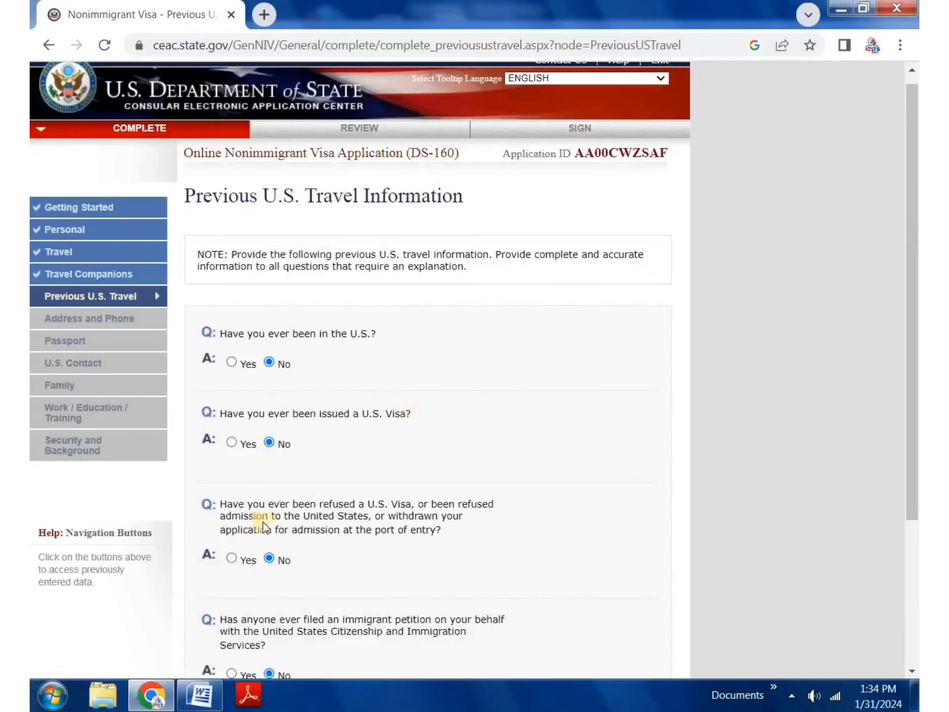
Step: Save the page and continue to Address and Phone
click(426, 546)
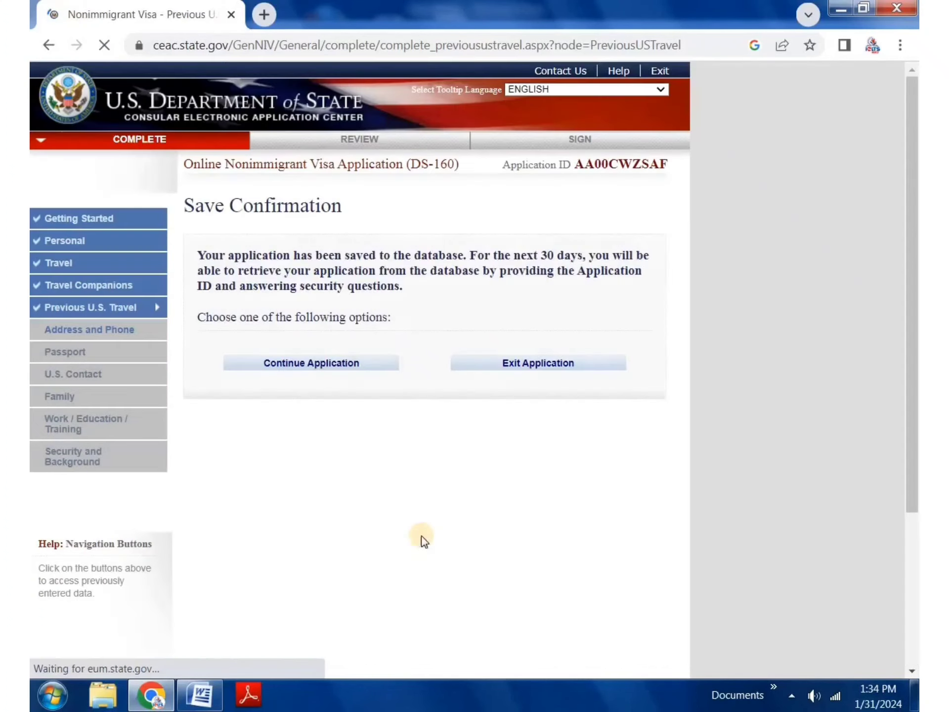
click(299, 363)
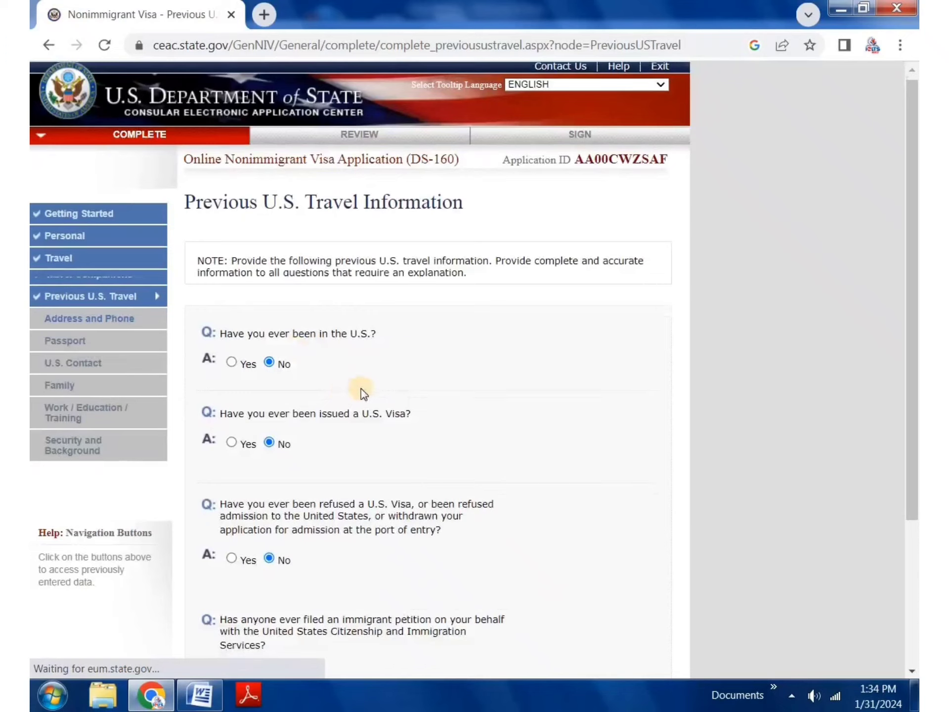
click(618, 542)
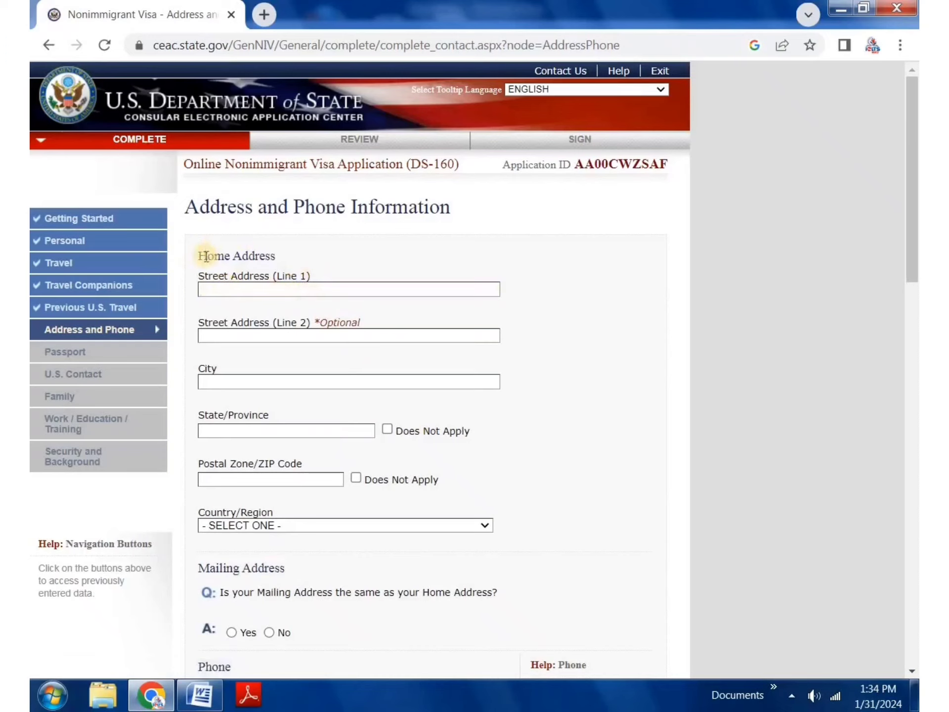
Step: Fill the home street lines, city and state, and correct the postal code
drag(200, 255, 292, 258)
click(254, 289)
click(312, 321)
click(278, 330)
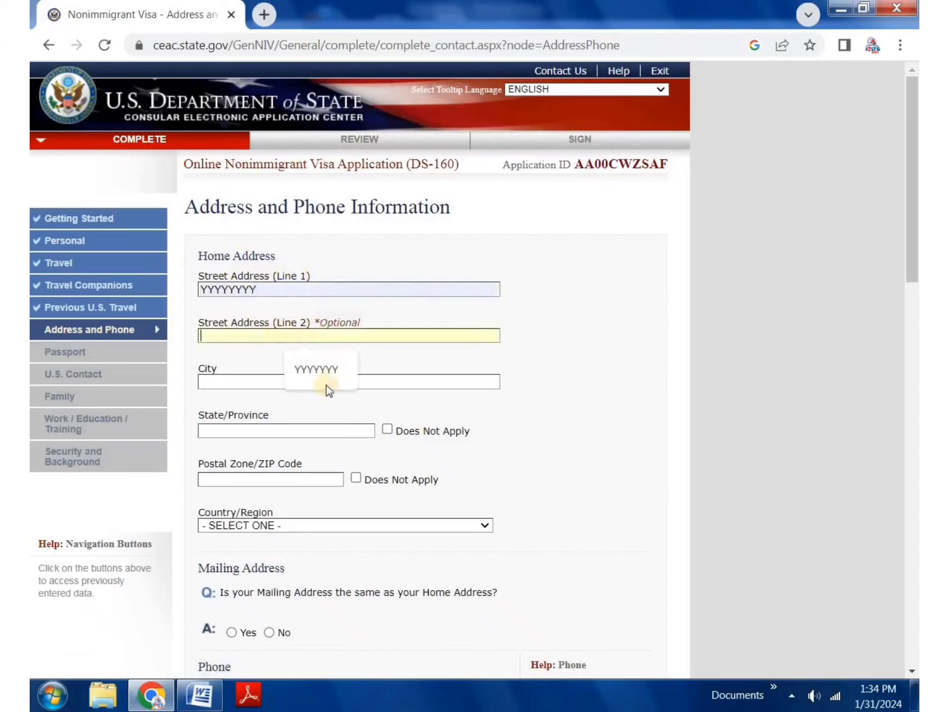
click(345, 374)
click(287, 382)
click(325, 414)
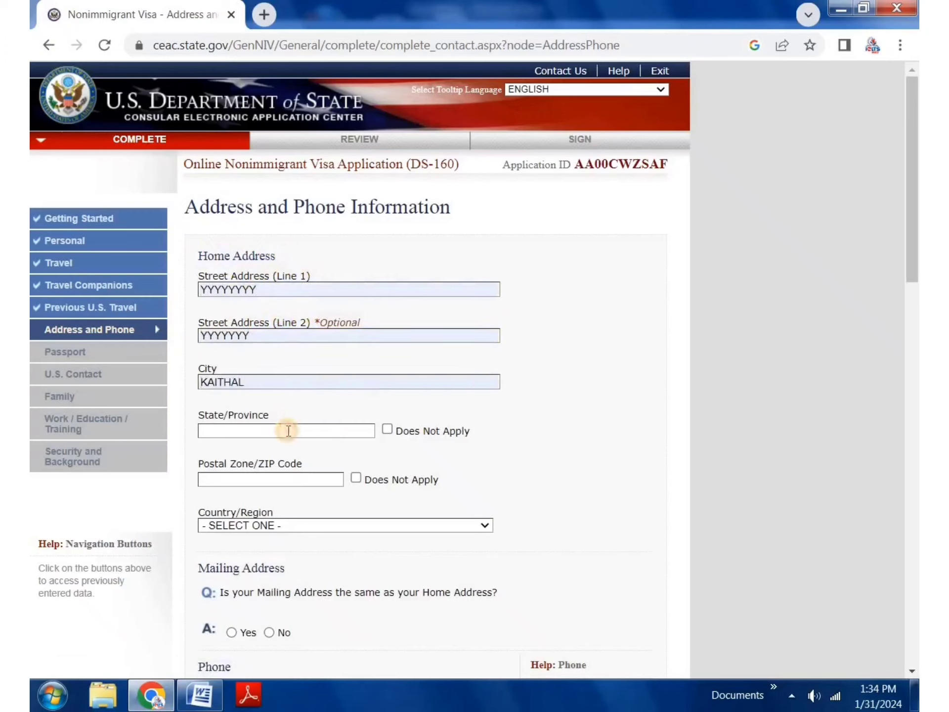
click(286, 430)
click(302, 462)
click(239, 479)
click(288, 515)
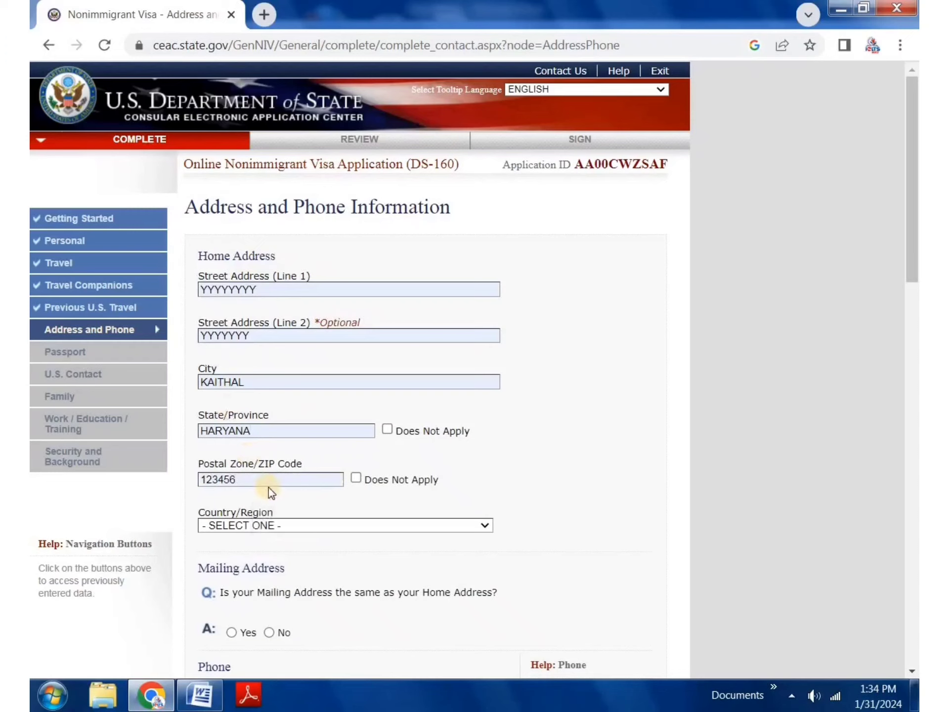
drag(254, 485, 199, 475)
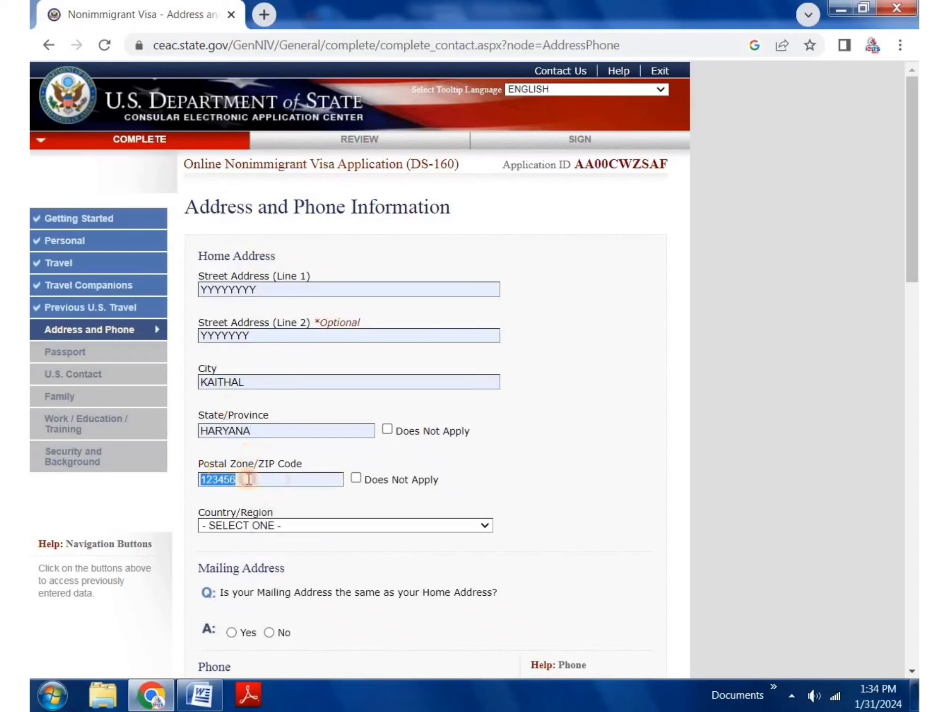
key(BackSpace)
text(136027)
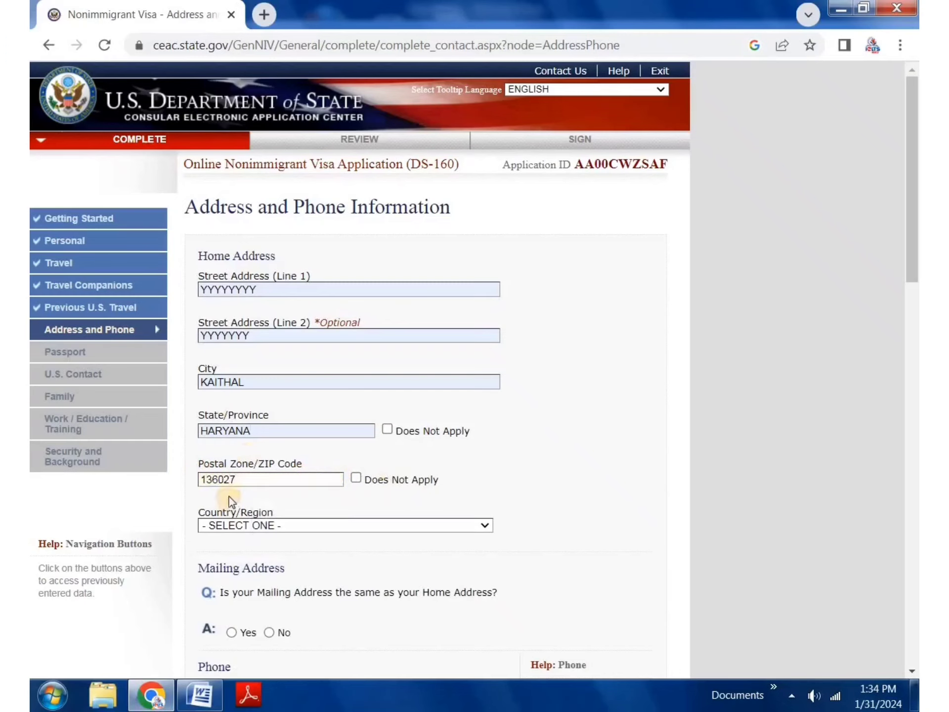
Step: Set the home address country to INDIA
scroll(232, 499, down, 3)
click(298, 354)
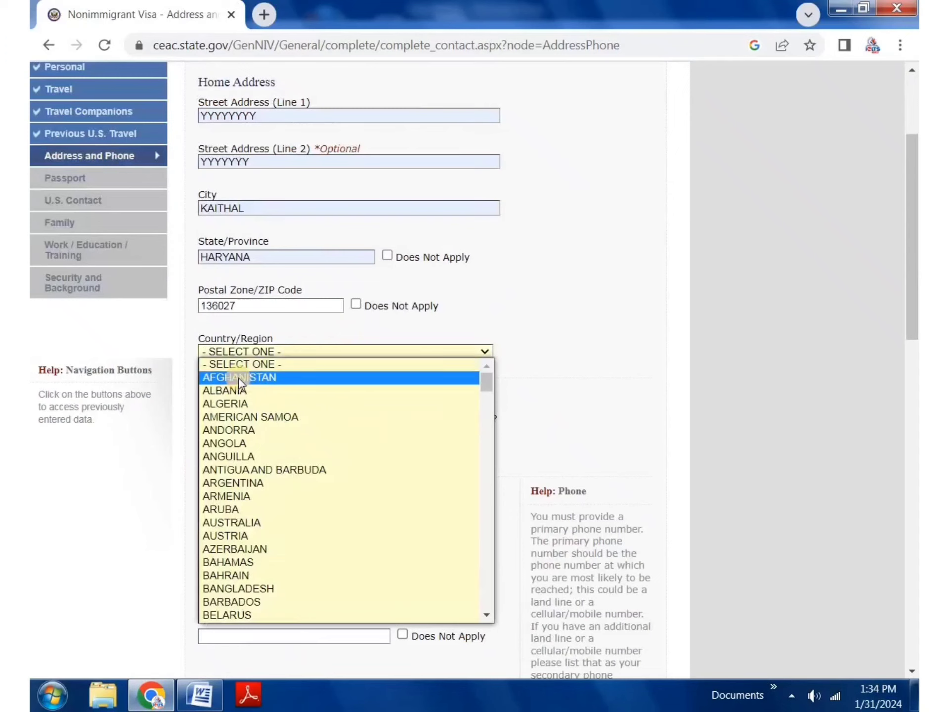
key(i)
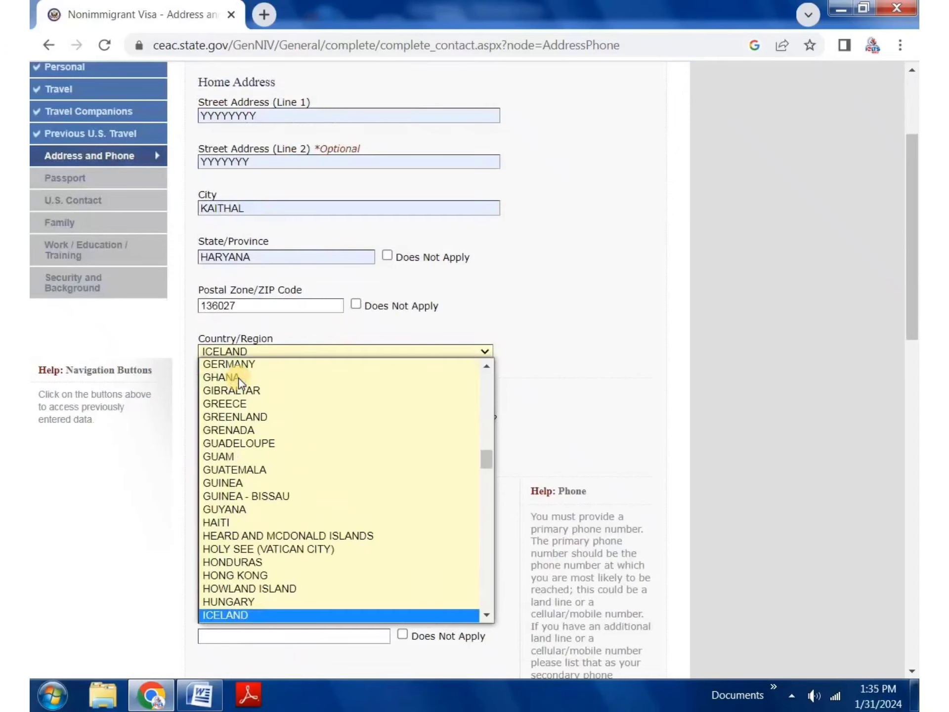
key(Down)
key(Return)
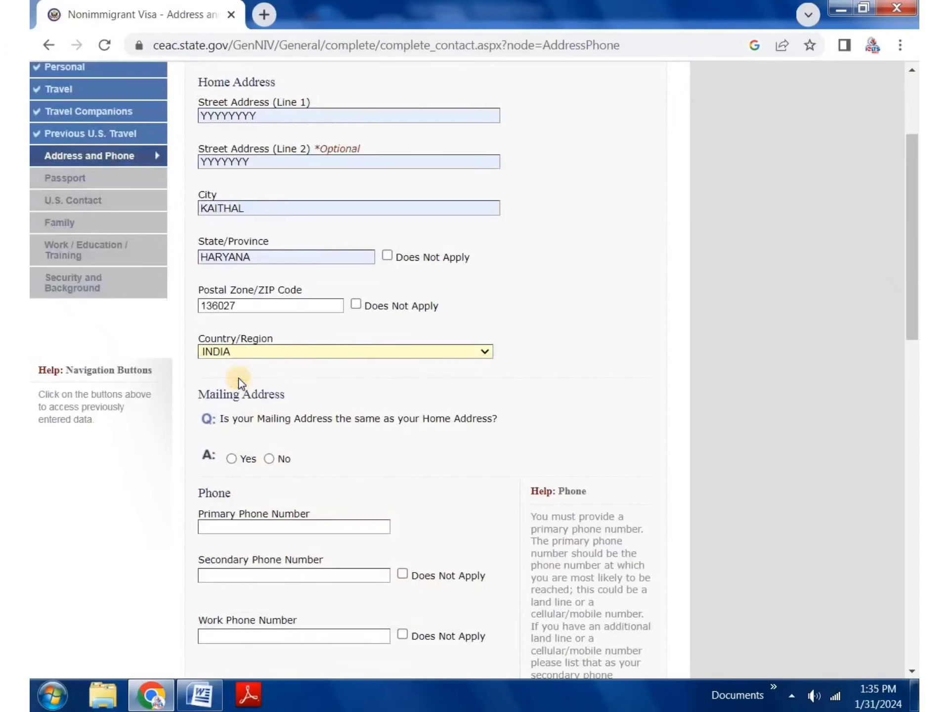
Step: Answer Yes that the mailing address is the same as the home address
scroll(291, 292, down, 3)
double_click(307, 244)
click(232, 285)
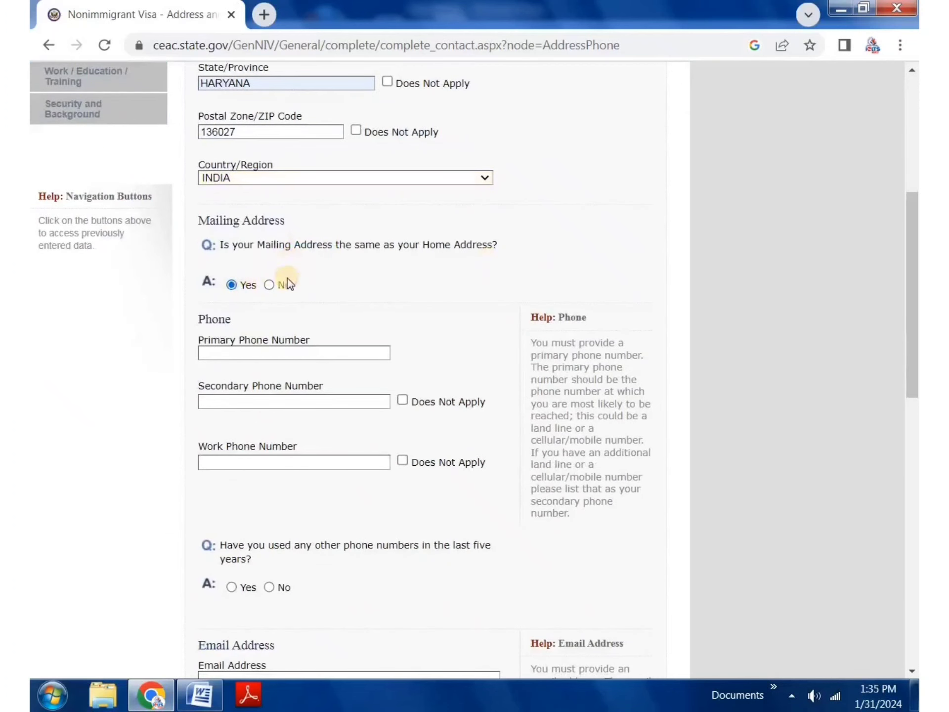
scroll(288, 282, up, 6)
scroll(312, 449, down, 4)
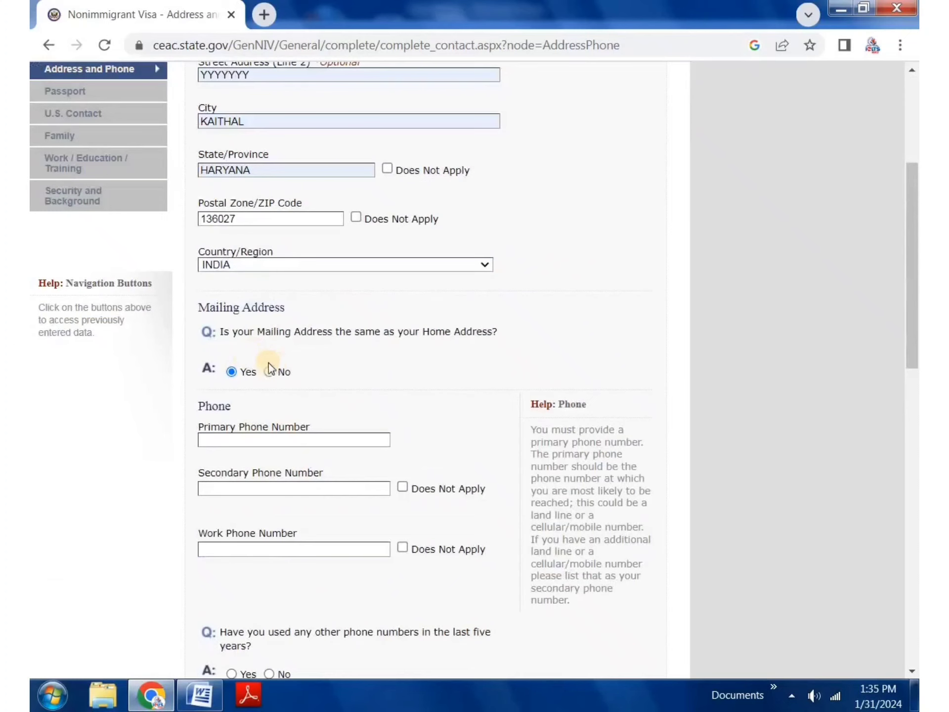
click(269, 371)
scroll(357, 519, down, 5)
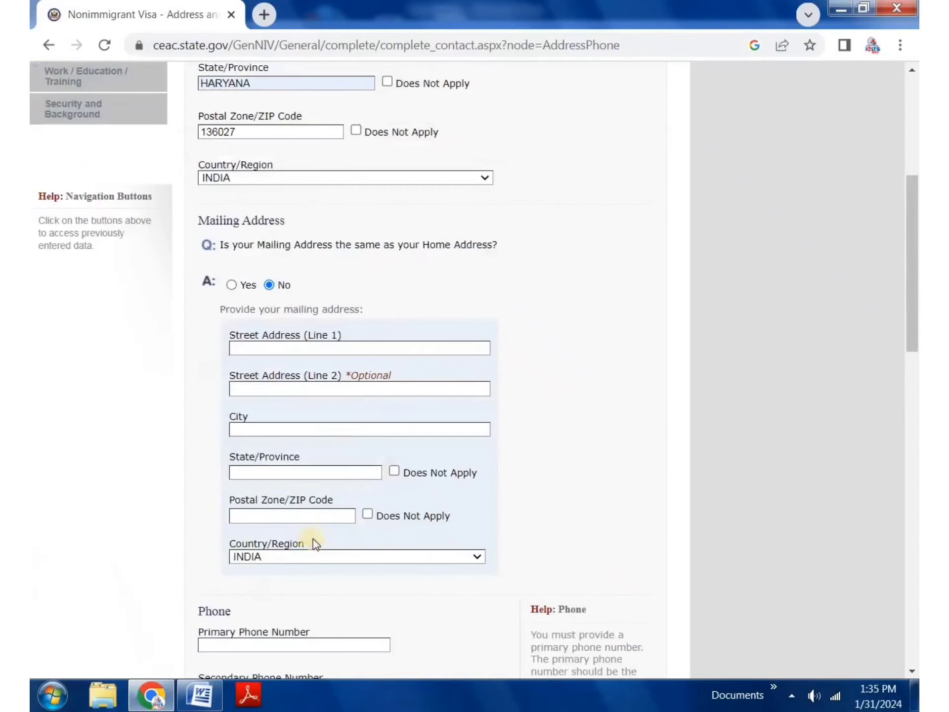
click(232, 285)
Step: Mark the work phone number as Does Not Apply
scroll(305, 415, down, 3)
scroll(305, 415, down, 3)
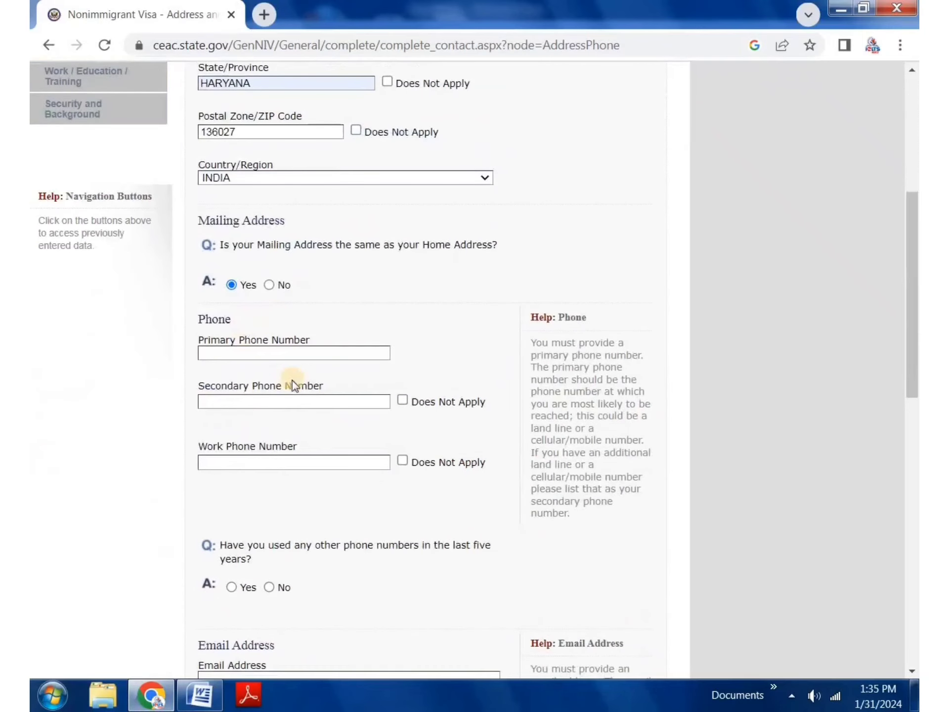
click(267, 328)
click(361, 299)
drag(227, 384, 323, 386)
drag(269, 446, 294, 434)
click(405, 473)
click(404, 461)
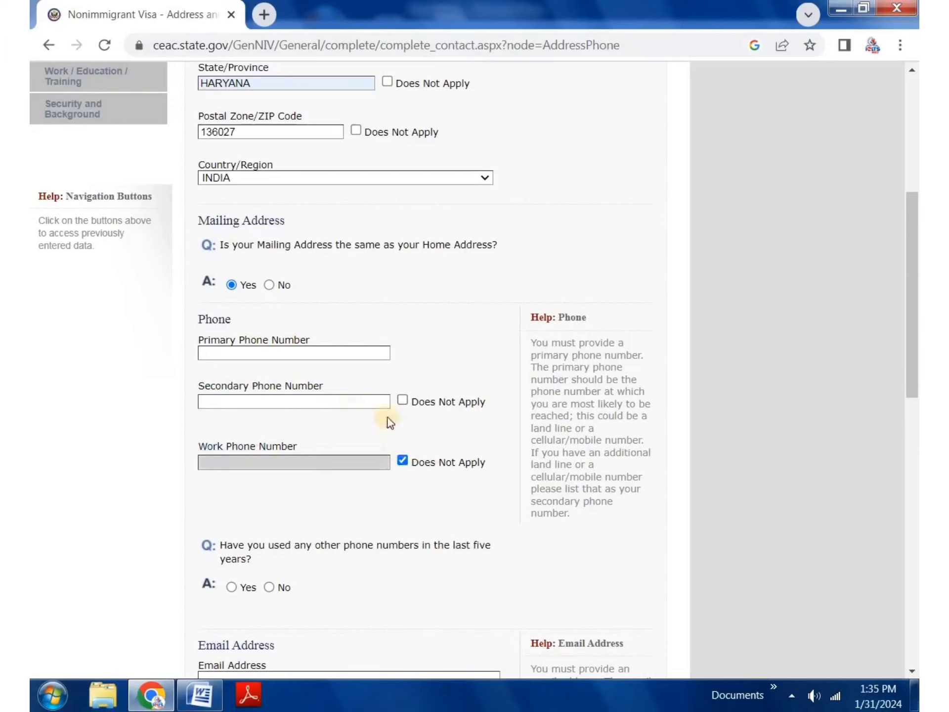
scroll(435, 362, down, 5)
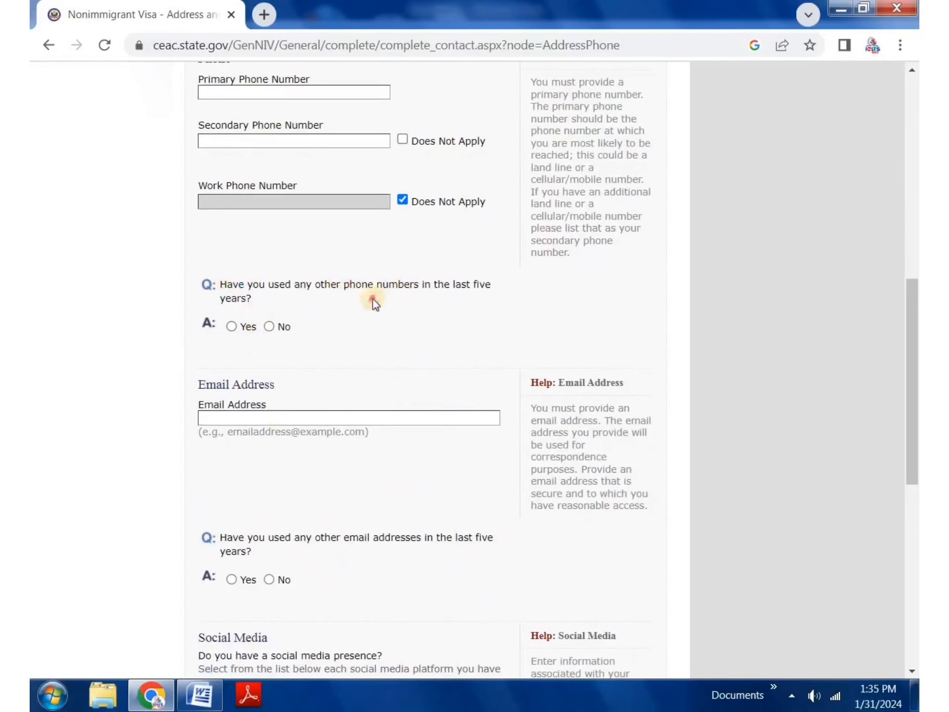
Step: Answer No to having other phone numbers and other email addresses
click(270, 325)
scroll(366, 354, down, 2)
click(250, 331)
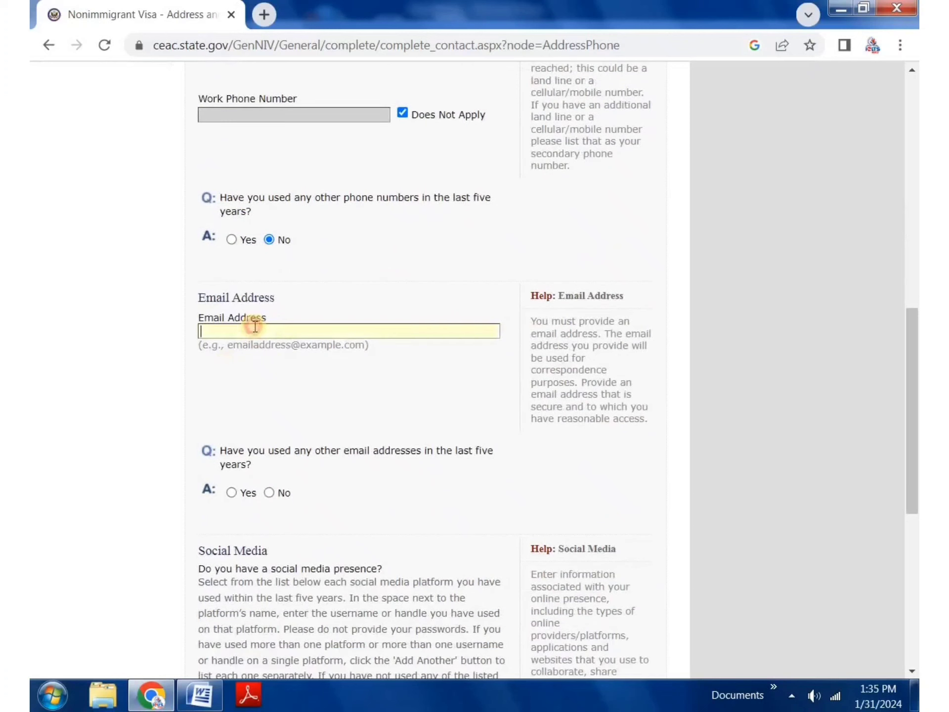
click(288, 289)
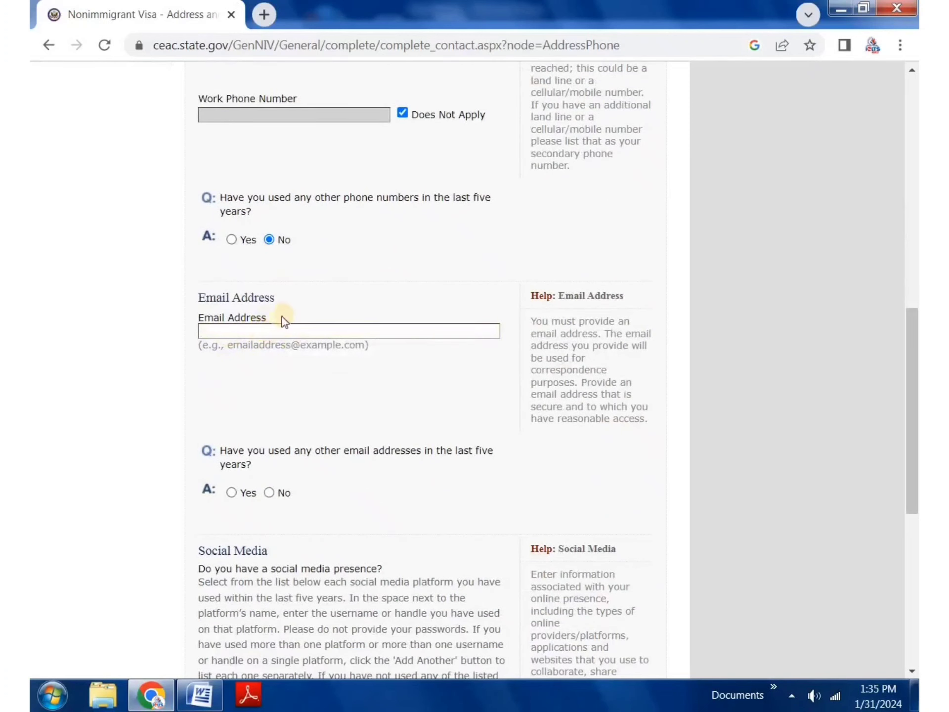
scroll(277, 360, down, 2)
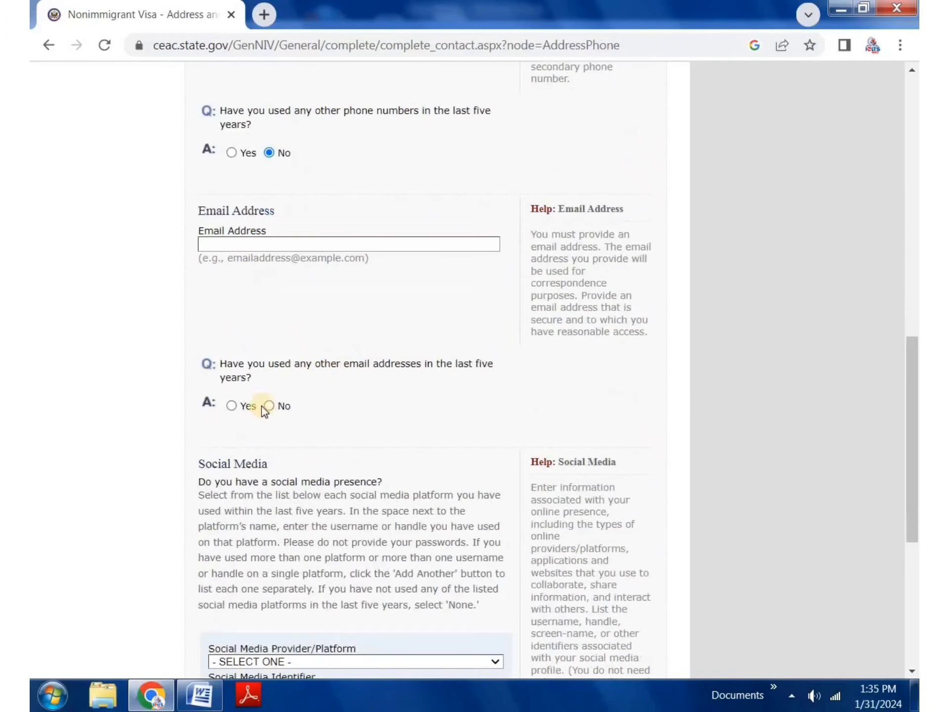
click(270, 406)
Step: Choose FACEBOOK as the social media platform
scroll(380, 426, down, 3)
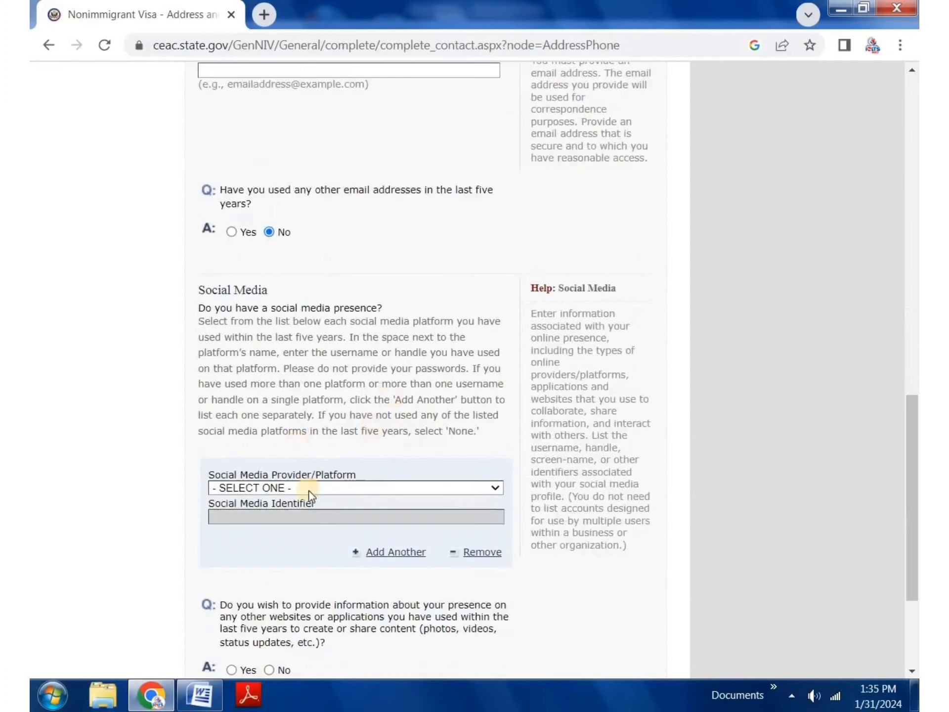
click(310, 488)
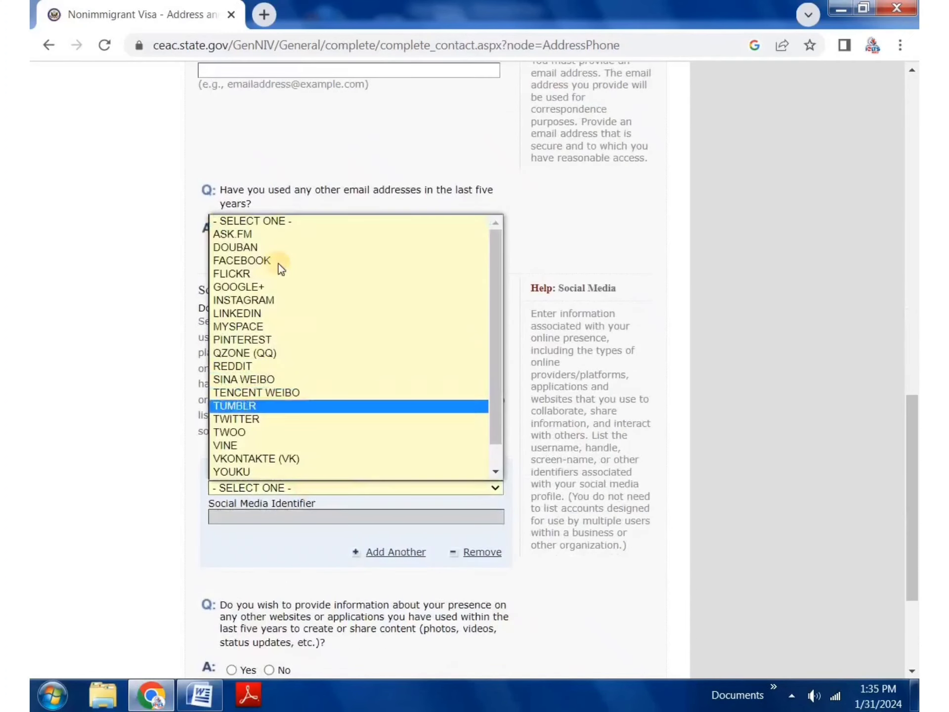
click(301, 301)
scroll(311, 377, down, 4)
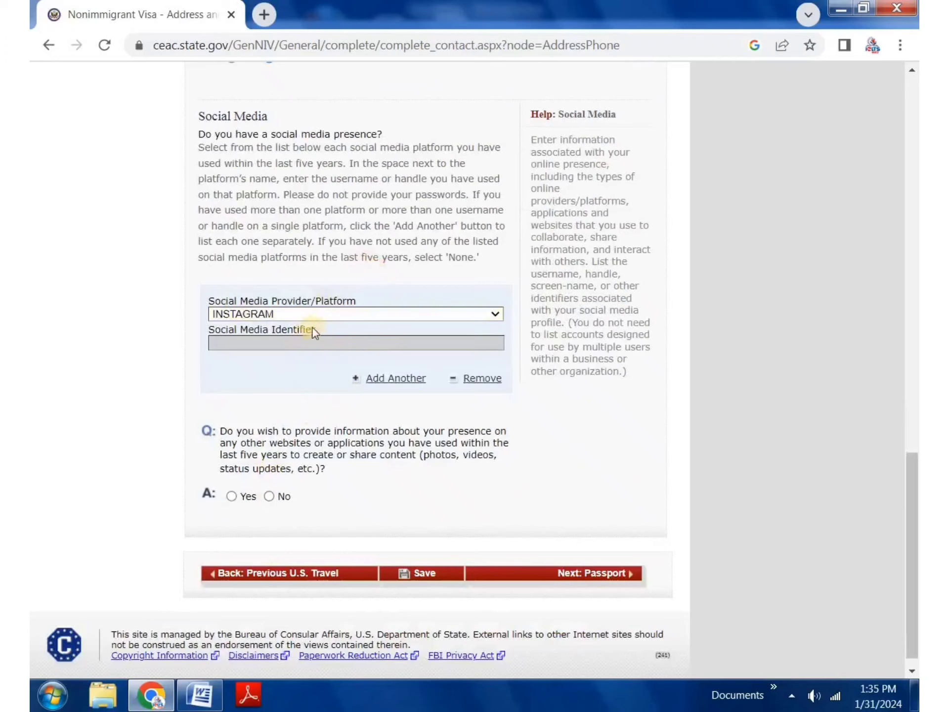
click(316, 310)
click(287, 362)
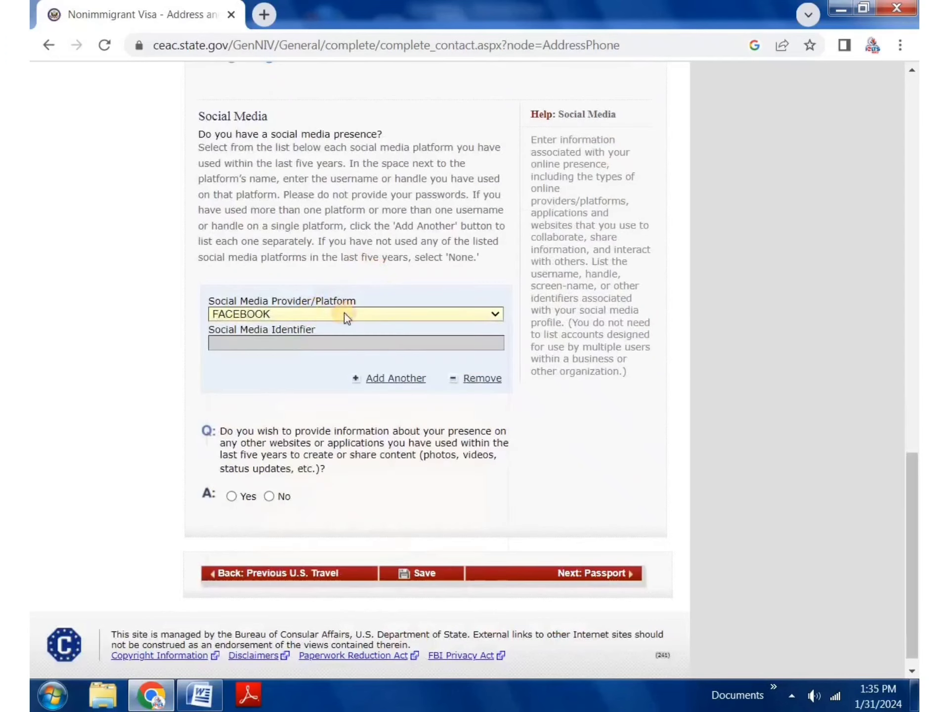
Step: Mark secondary phone Does Not Apply, answer No to other websites, and submit
scroll(331, 314, up, 4)
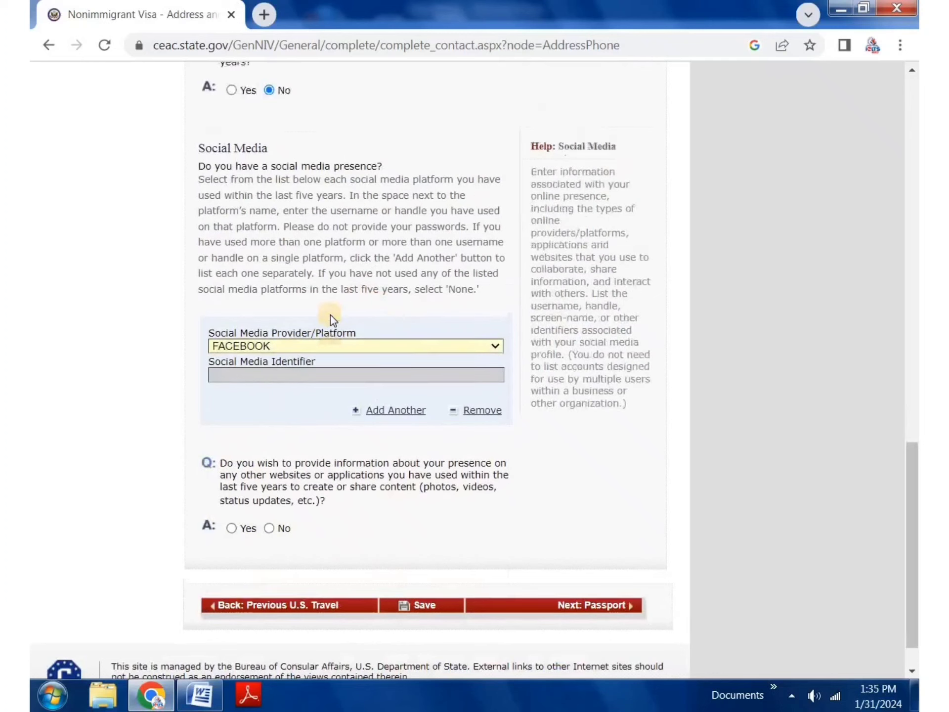
scroll(346, 415, up, 7)
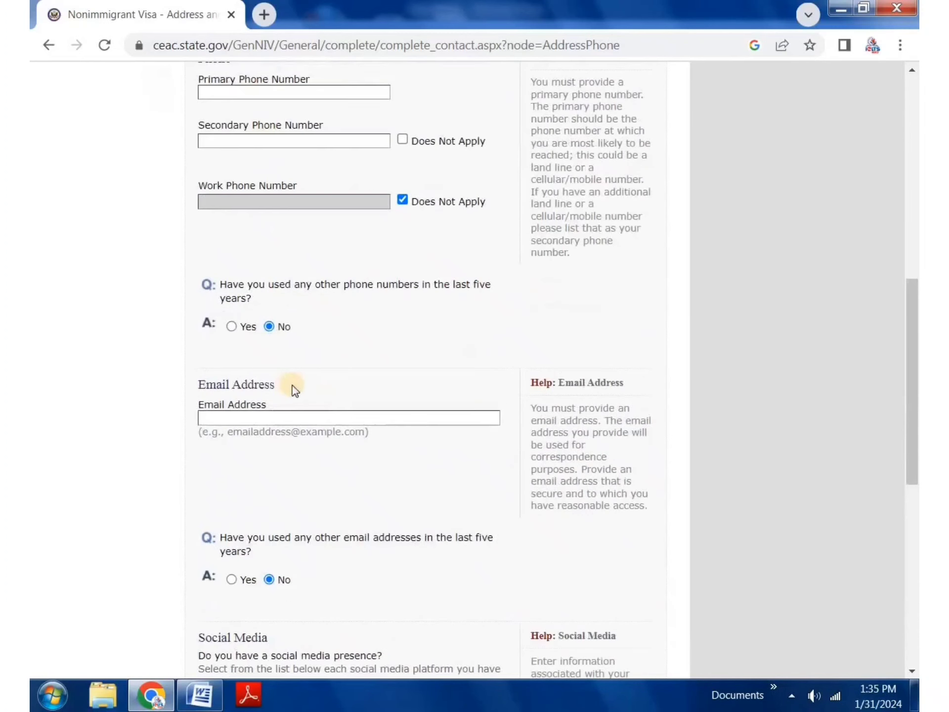
scroll(339, 275, up, 4)
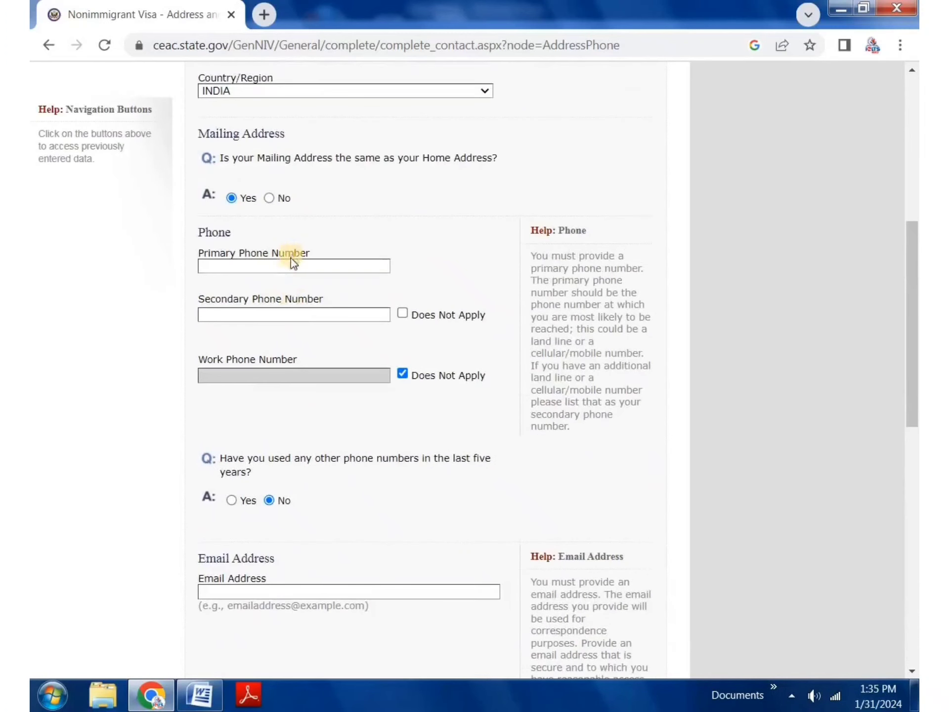
click(403, 314)
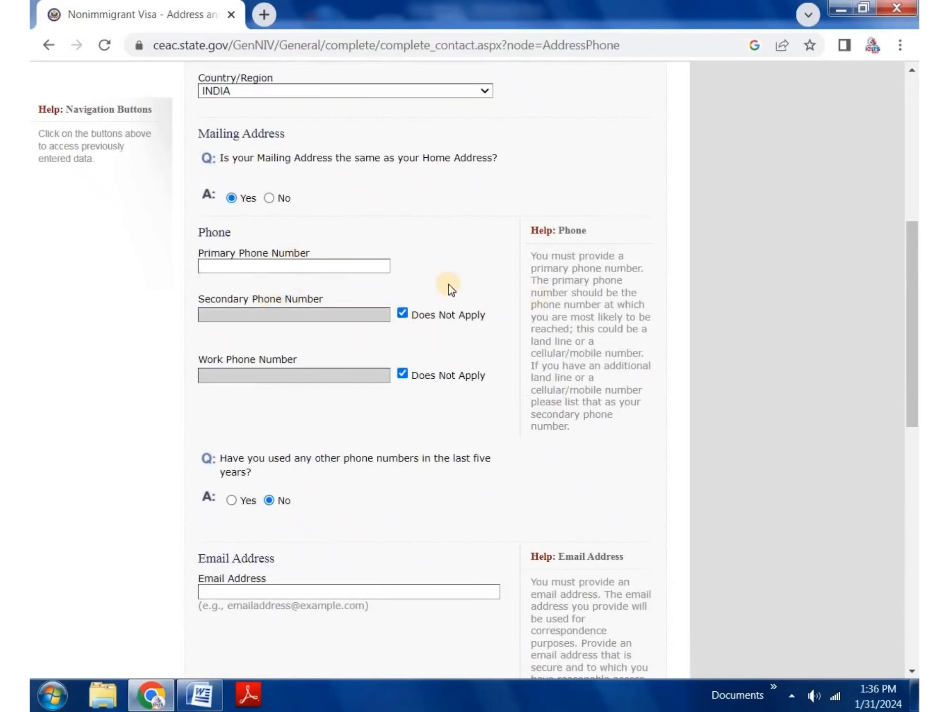
scroll(433, 307, down, 7)
scroll(431, 310, down, 5)
scroll(275, 394, down, 2)
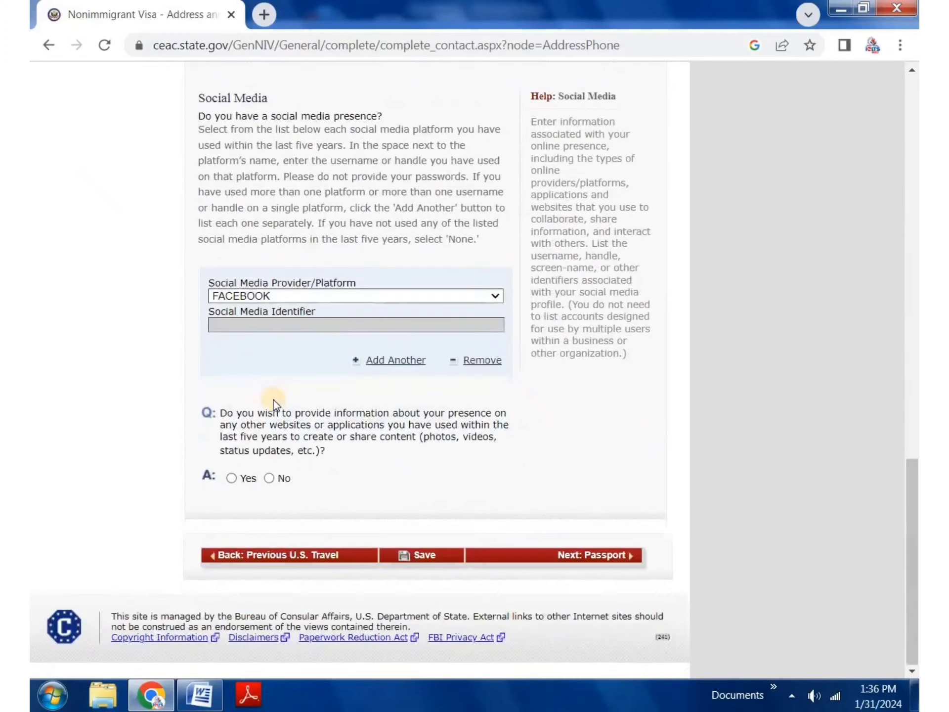
click(270, 478)
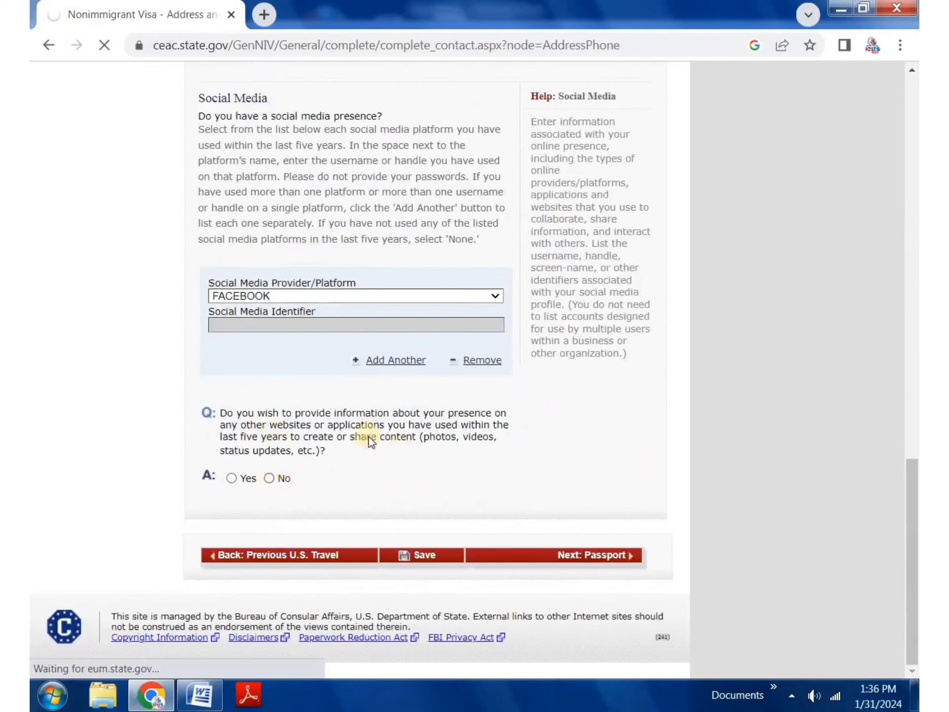
click(596, 556)
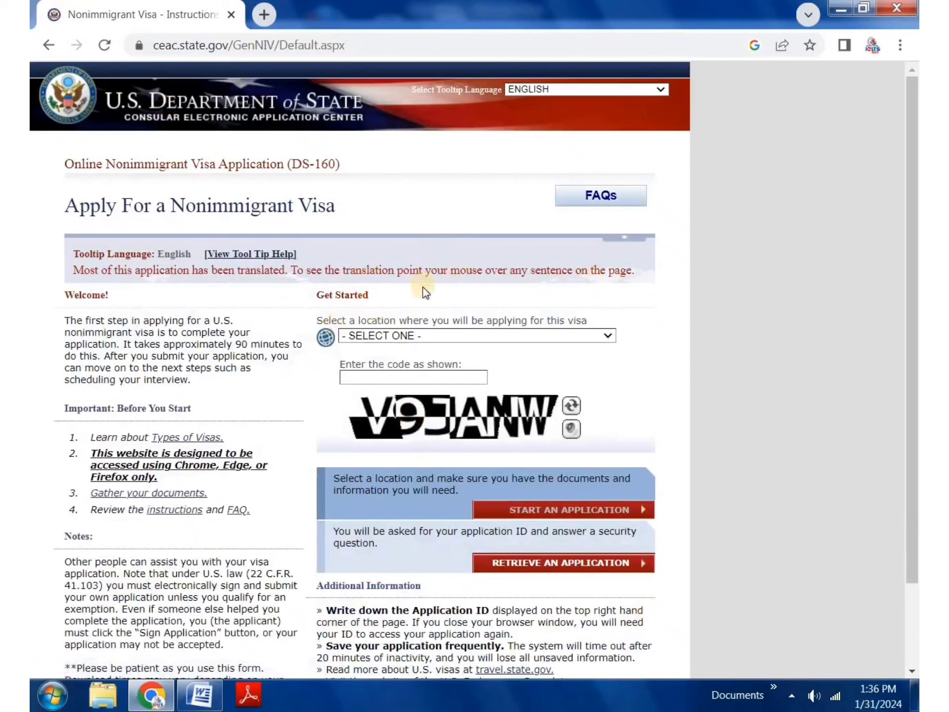
Step: Select INDIA, NEW DELHI as the application location
click(408, 335)
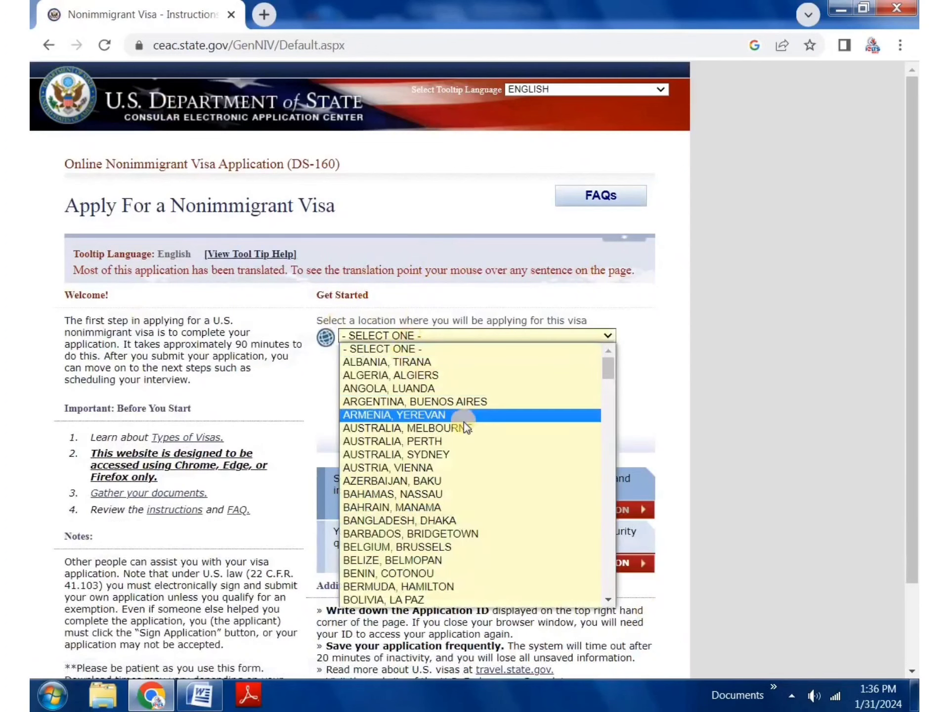
key(i)
key(Down)
key(Down)
key(Down)
key(Down)
key(Down)
key(Down)
key(Down)
key(Down)
key(Down)
key(Down)
key(Down)
key(Down)
key(Down)
key(Down)
key(Down)
key(Down)
key(Down)
key(Down)
key(Down)
key(Down)
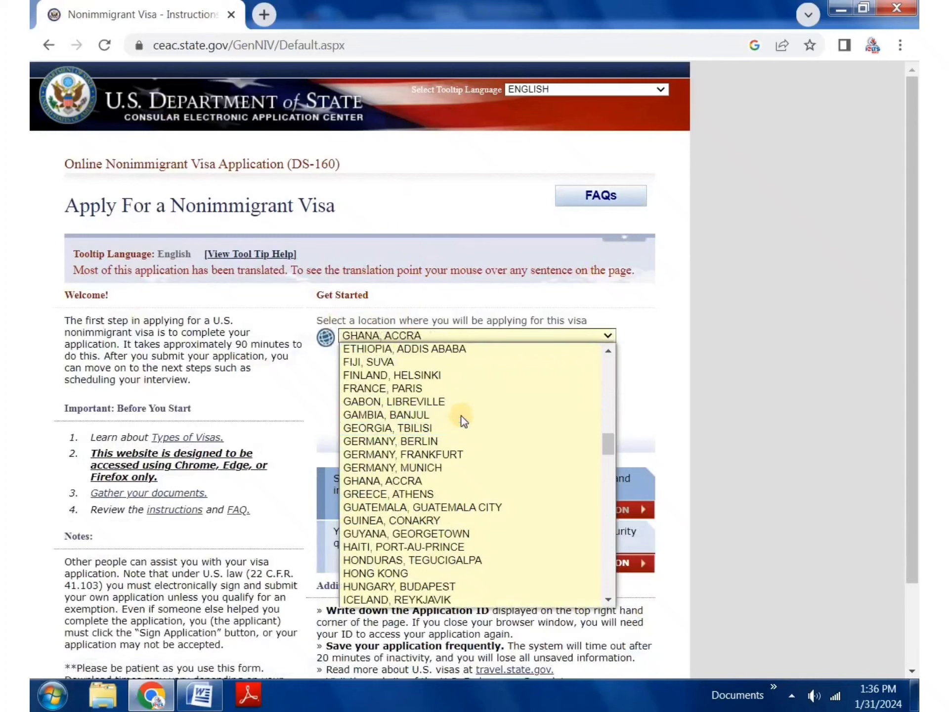
key(Down)
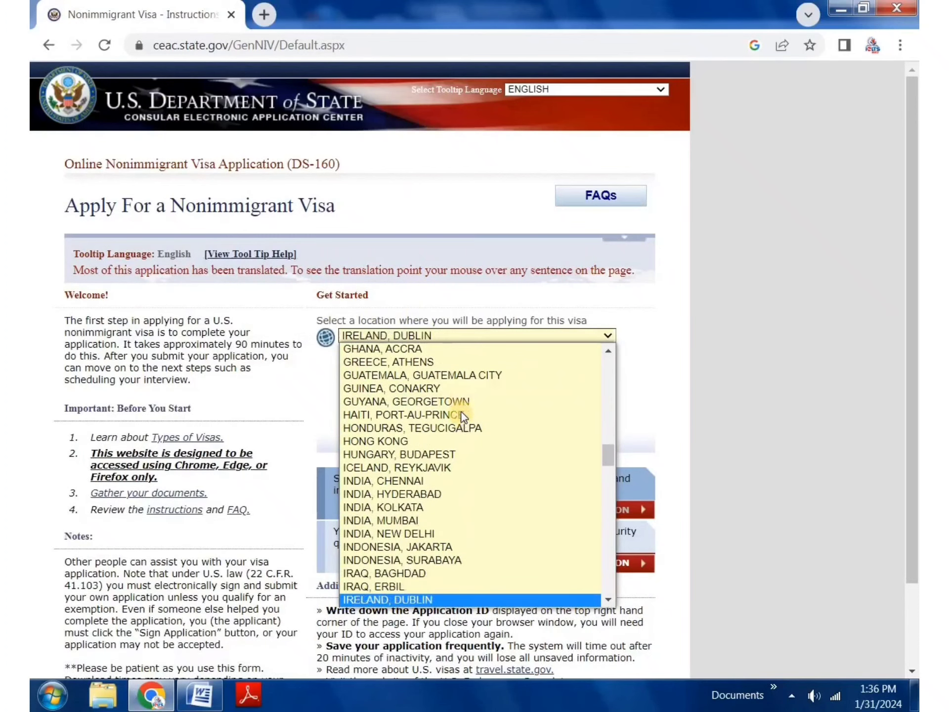
click(405, 529)
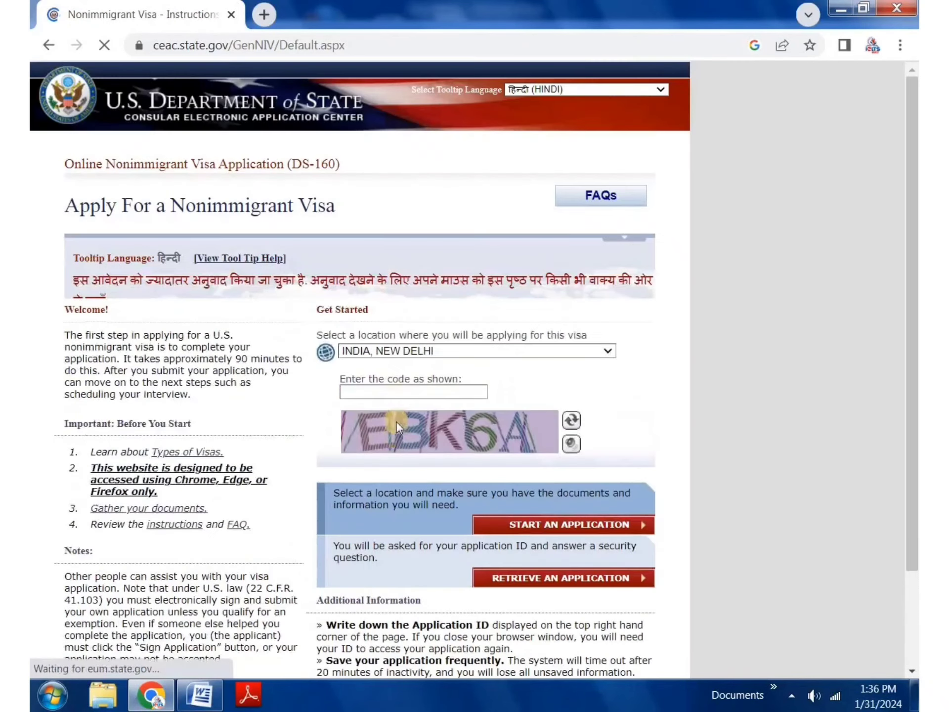
Step: Enter the verification code and go to Retrieve an Application
click(373, 409)
text(EBK)
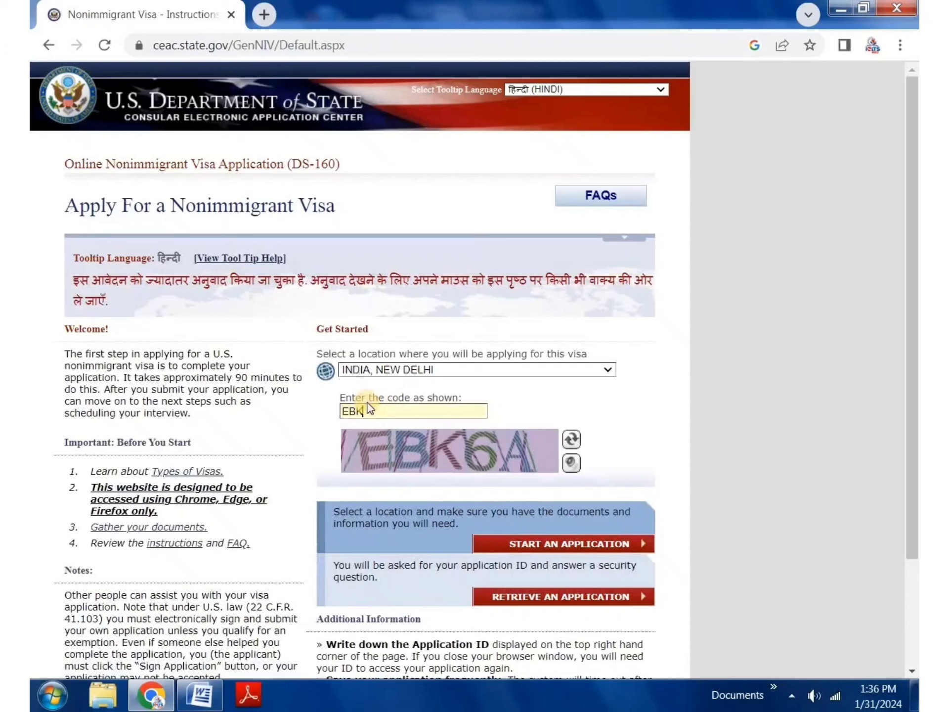
text(A)
click(529, 599)
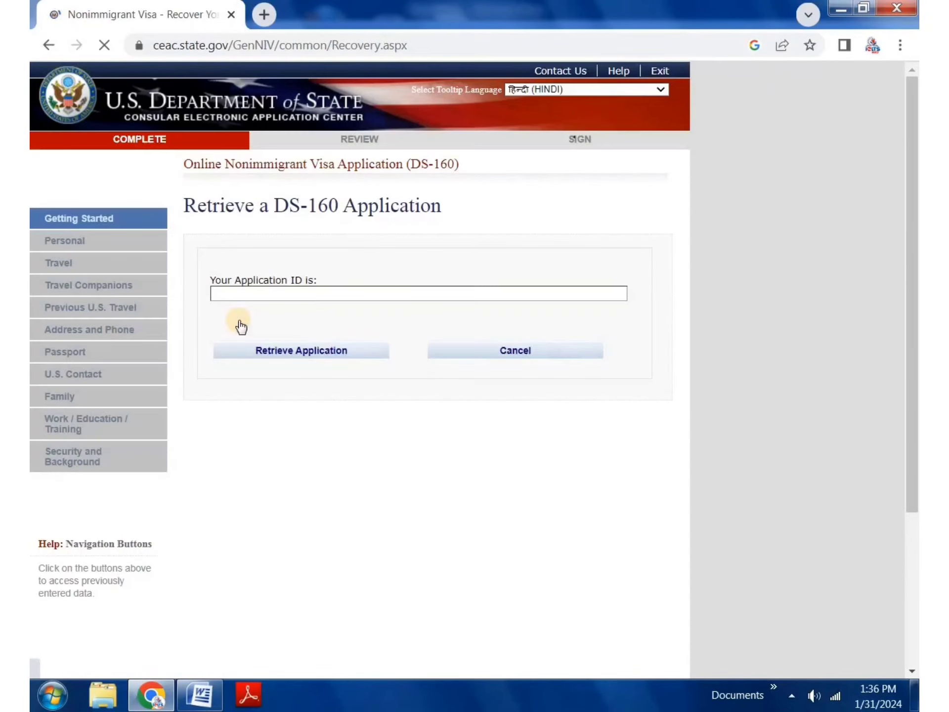
Step: Copy the saved application ID from the Word document into the Application ID field
click(313, 293)
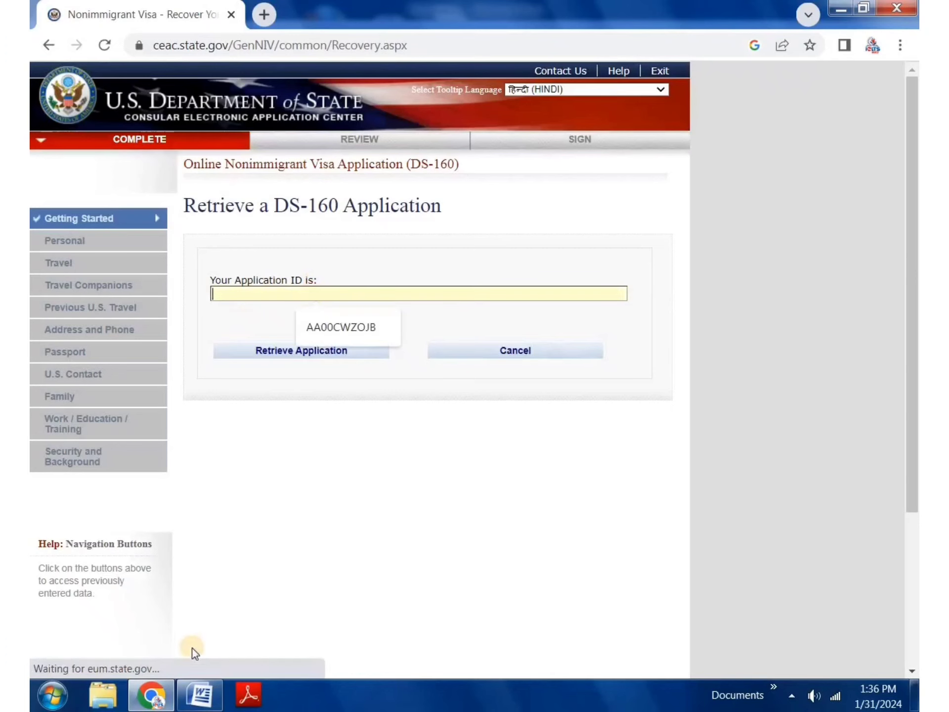
click(201, 695)
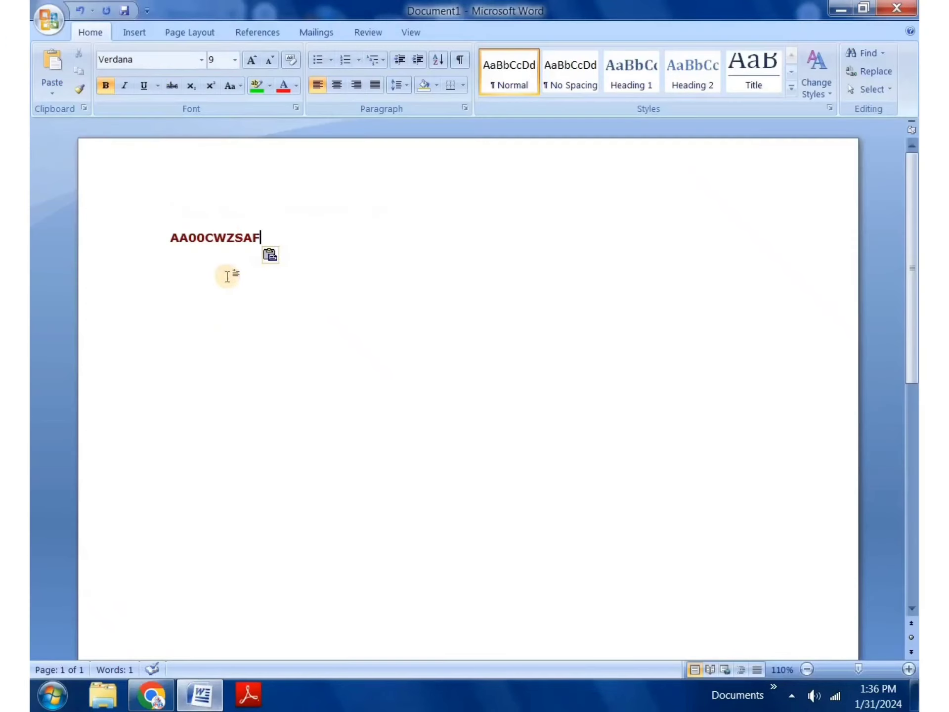
triple_click(228, 236)
right_click(228, 236)
click(267, 265)
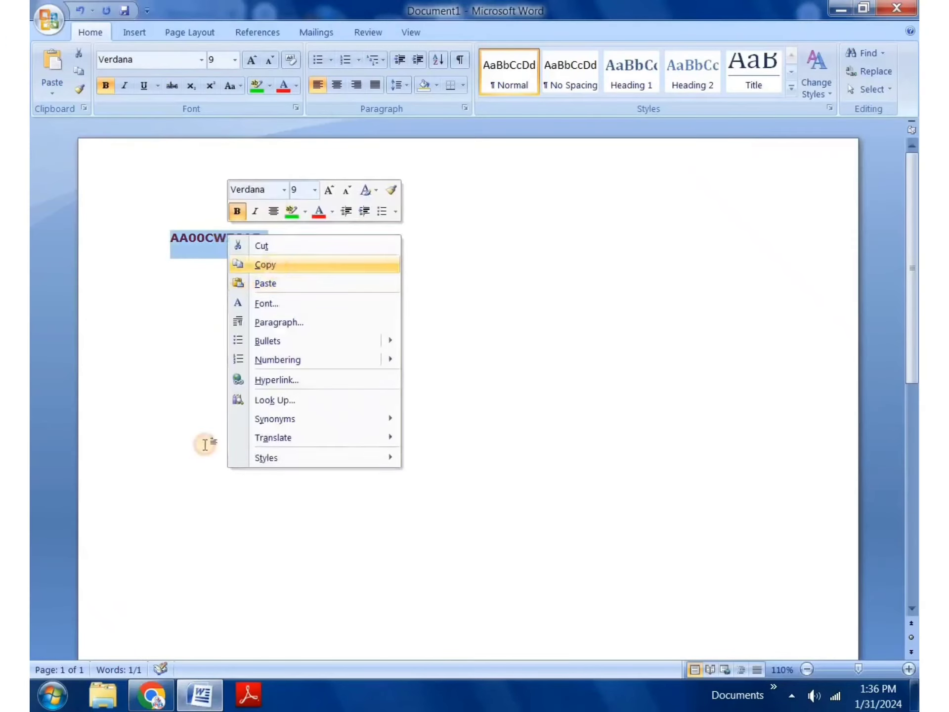
click(148, 696)
right_click(330, 292)
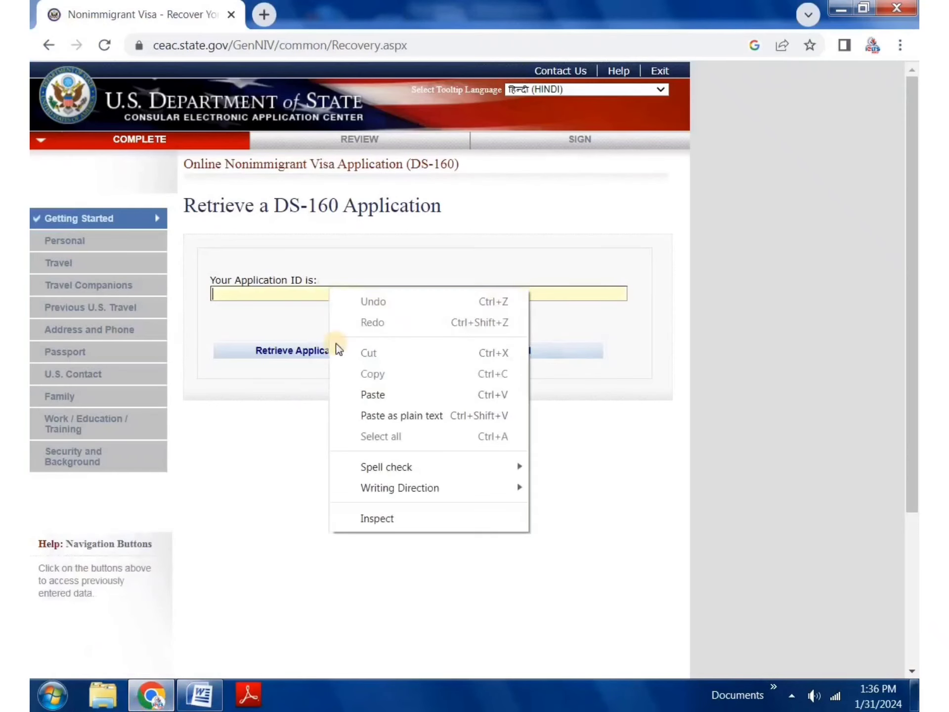
Step: Paste the application ID, answer the surname, birth year and teacher security questions, and retrieve
click(376, 395)
click(313, 355)
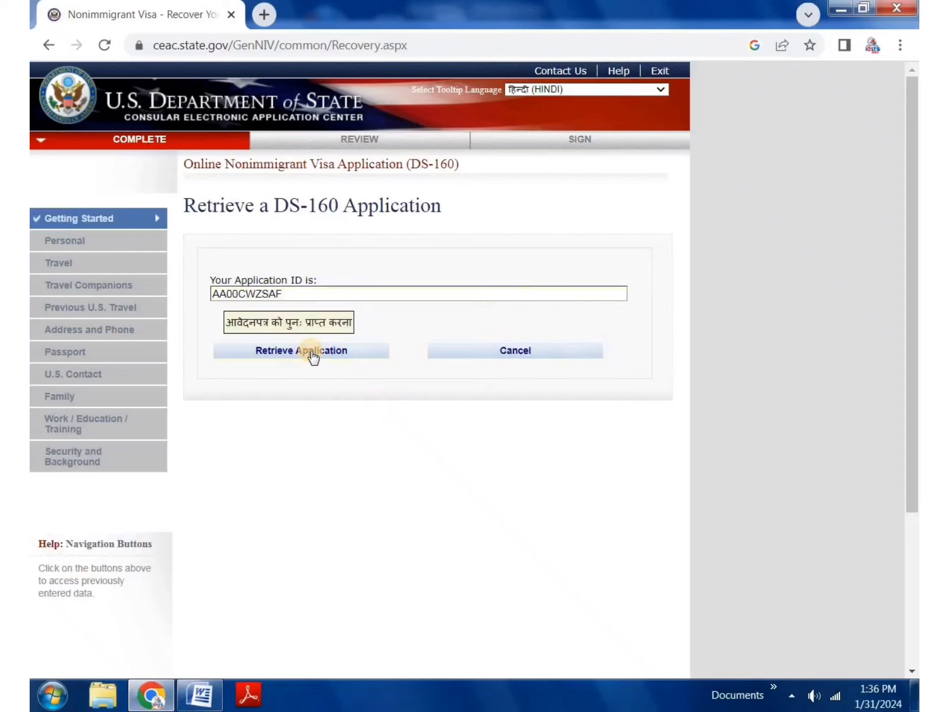
click(258, 458)
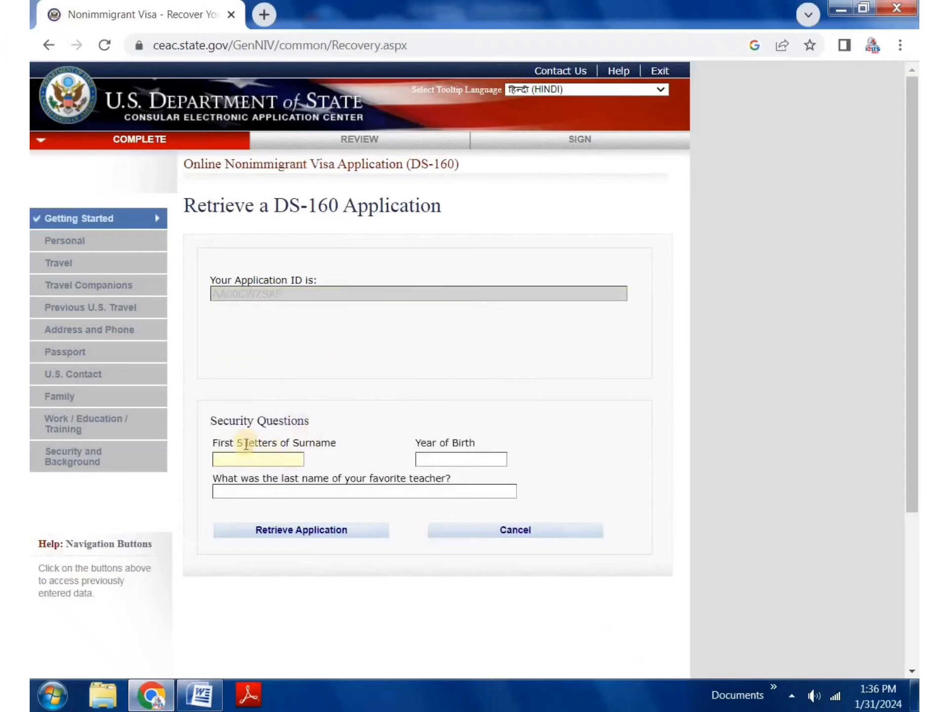
text(GURME)
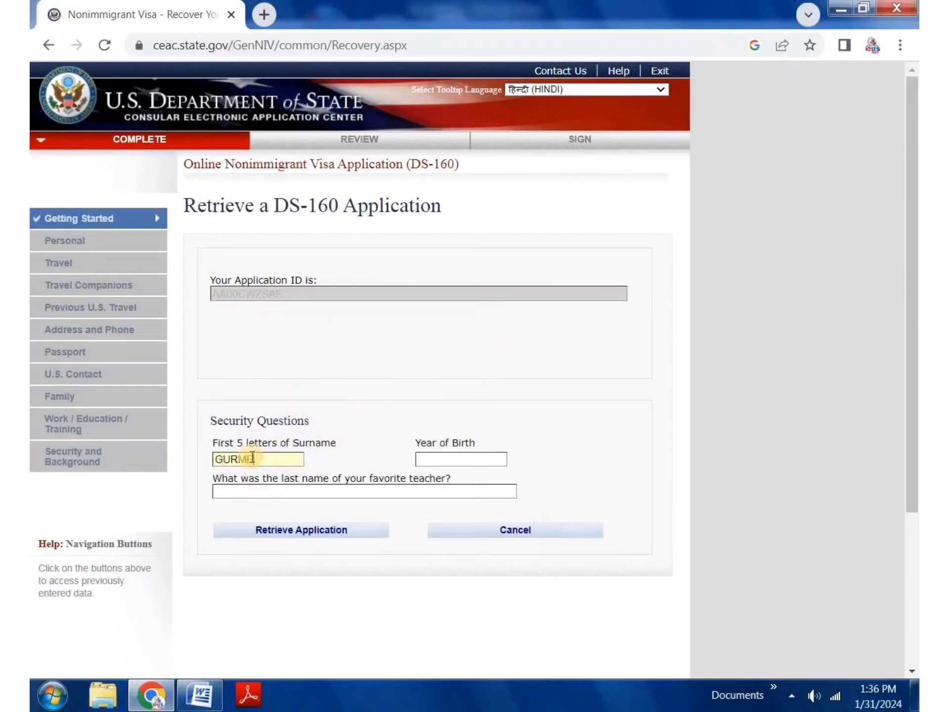
click(465, 460)
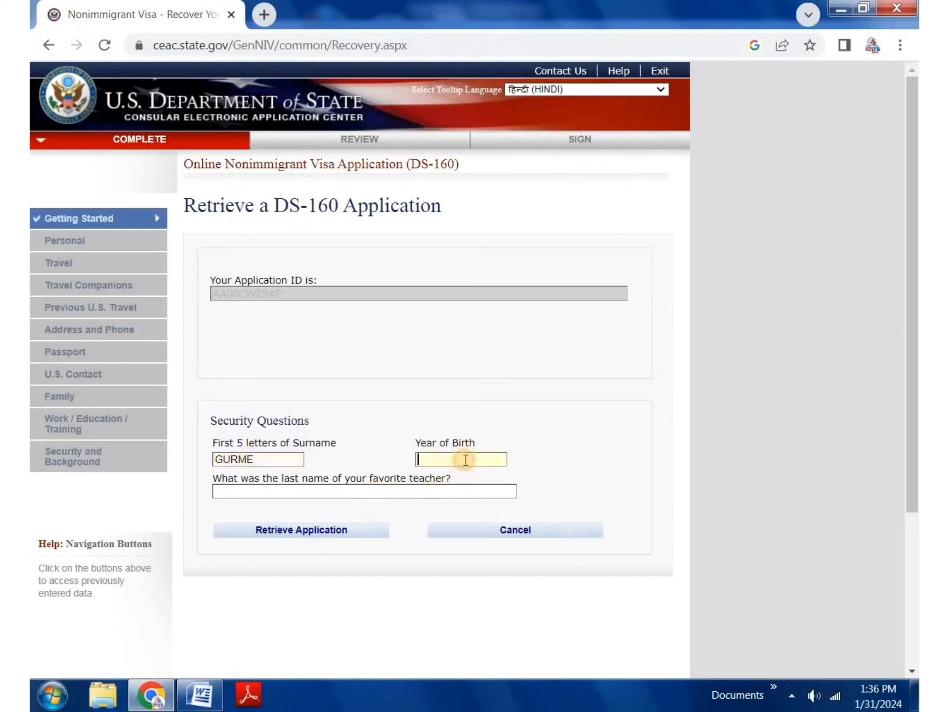
text(2003)
click(446, 487)
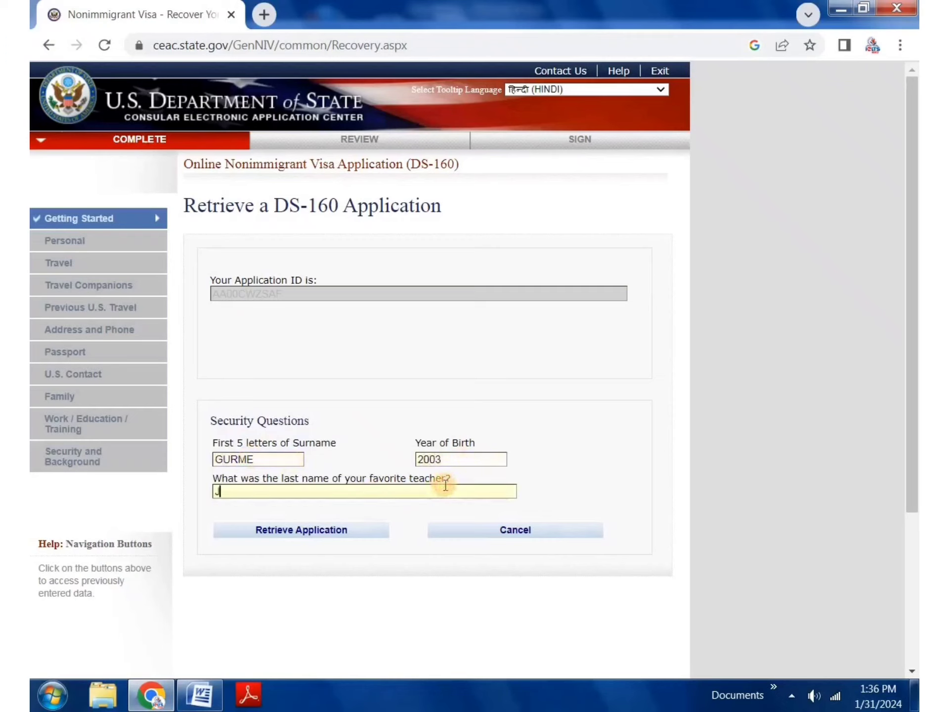
click(312, 530)
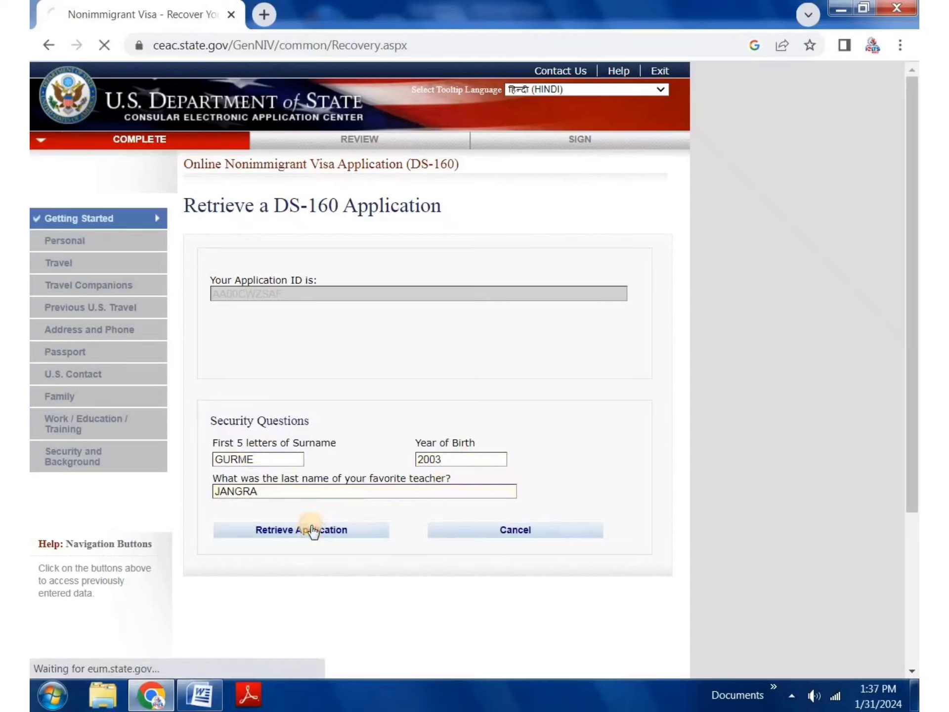
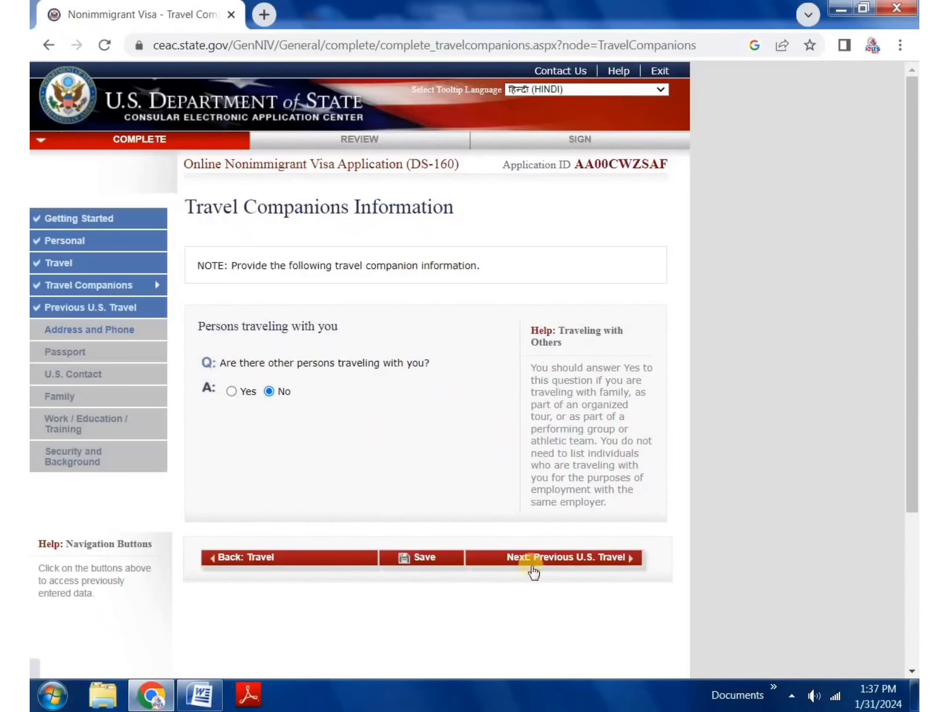
Step: Keep No for travel companions and previous U.S. travel, then advance to Address and Phone
click(580, 558)
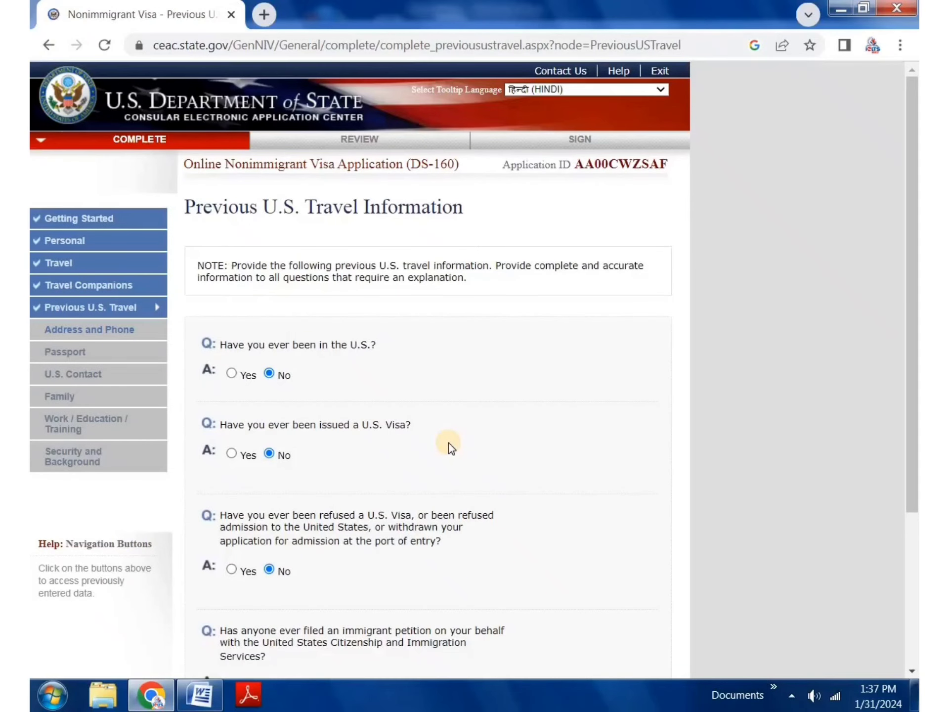
scroll(449, 443, down, 5)
click(589, 545)
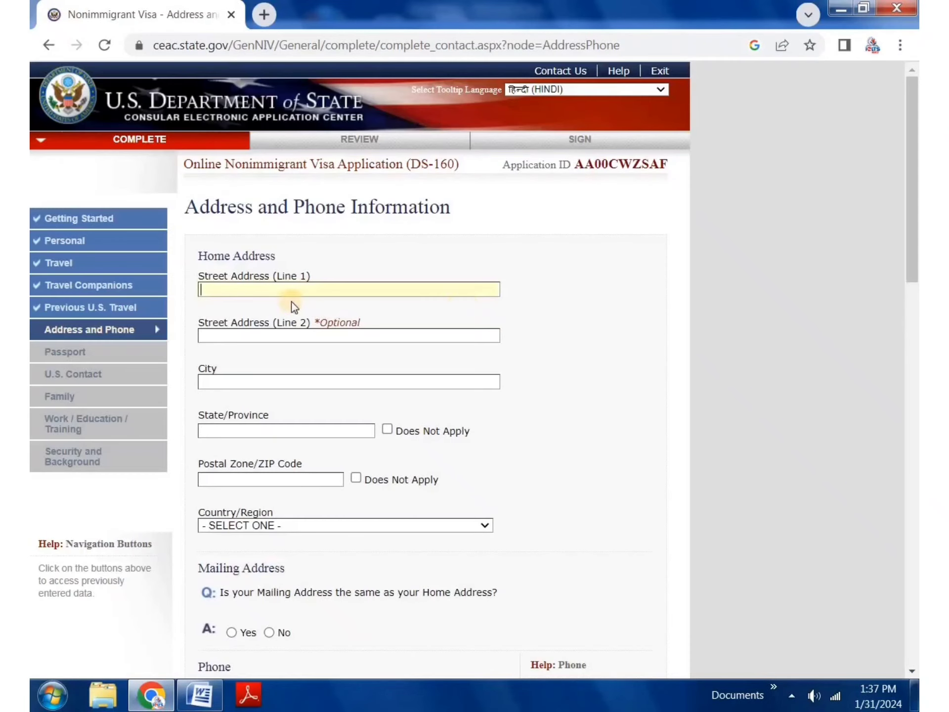
Step: Autofill the home street address lines, city, state and postal code from suggestions
click(357, 283)
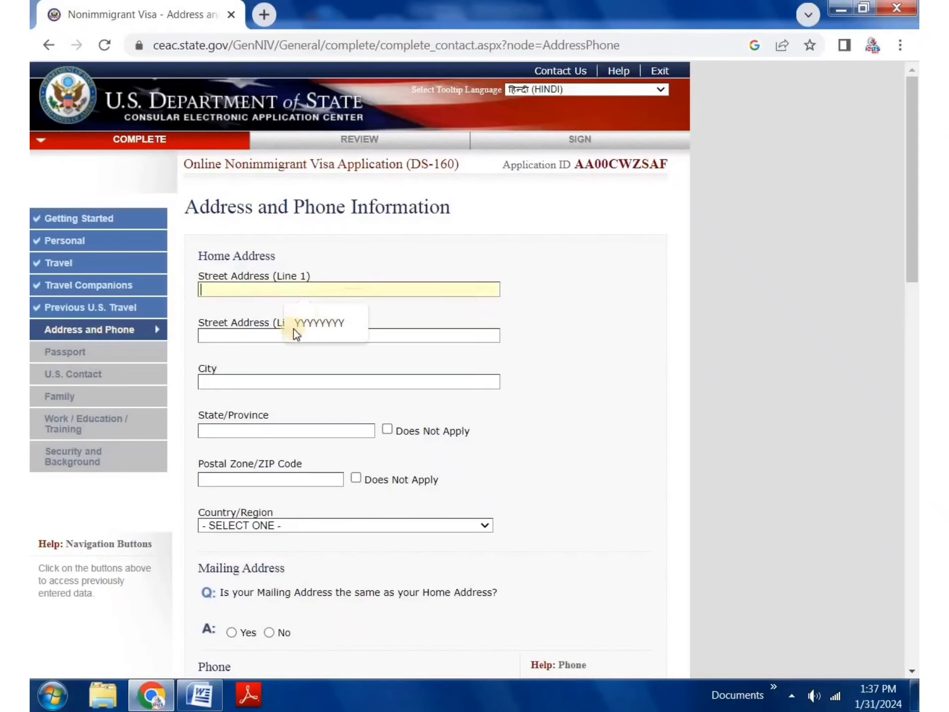
click(296, 335)
click(272, 334)
click(312, 388)
click(290, 381)
click(306, 405)
click(283, 430)
click(296, 434)
click(311, 469)
click(296, 484)
click(296, 544)
scroll(350, 388, down, 3)
Step: Set the home country to INDIA and mark the mailing address as the same
click(339, 349)
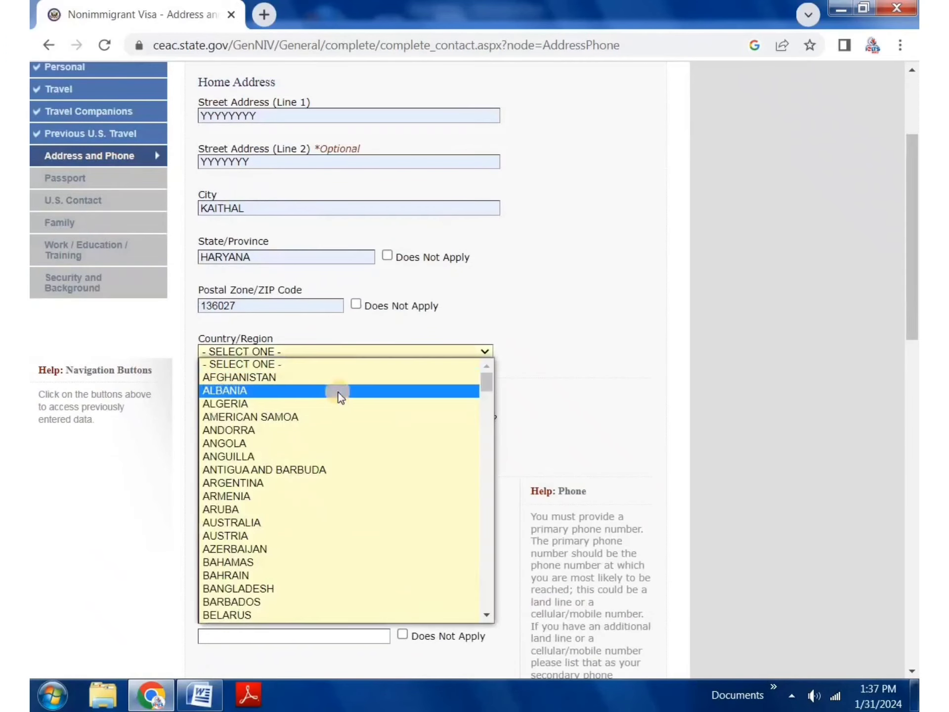
key(i)
key(Down)
key(Down)
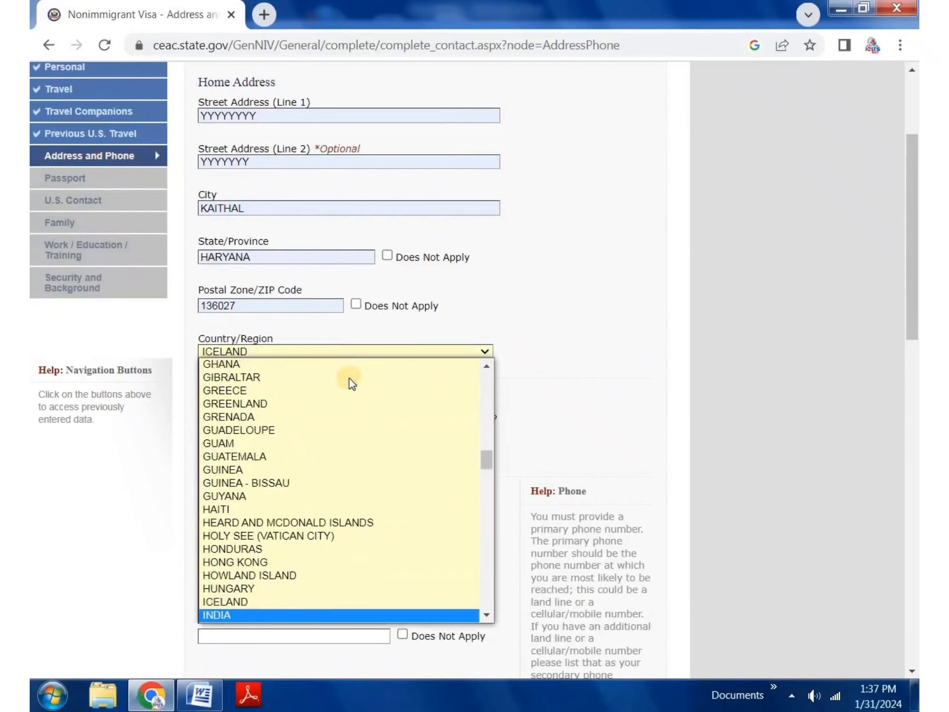
key(Up)
key(Return)
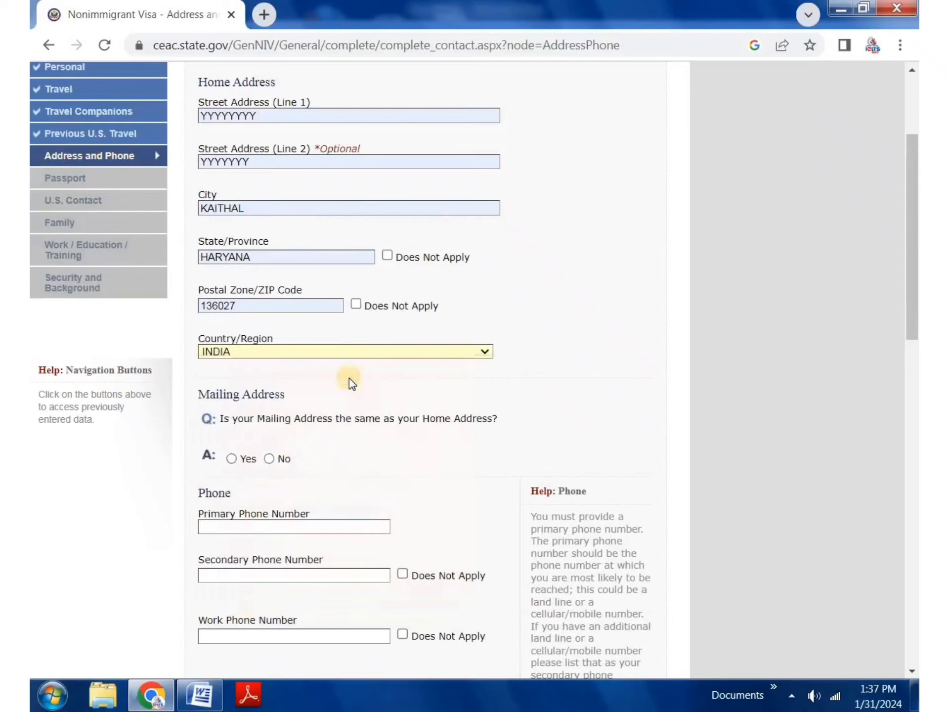
scroll(248, 343, down, 3)
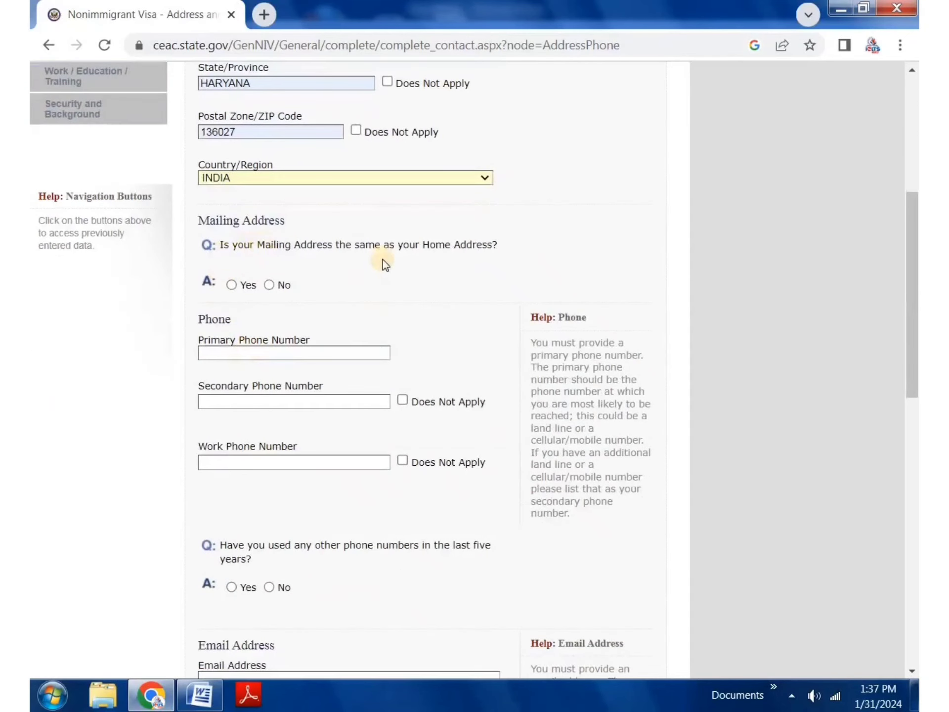
click(231, 285)
Step: Mark secondary and work phones Does Not Apply, fill the primary phone, answer No to other numbers
scroll(282, 276, down, 5)
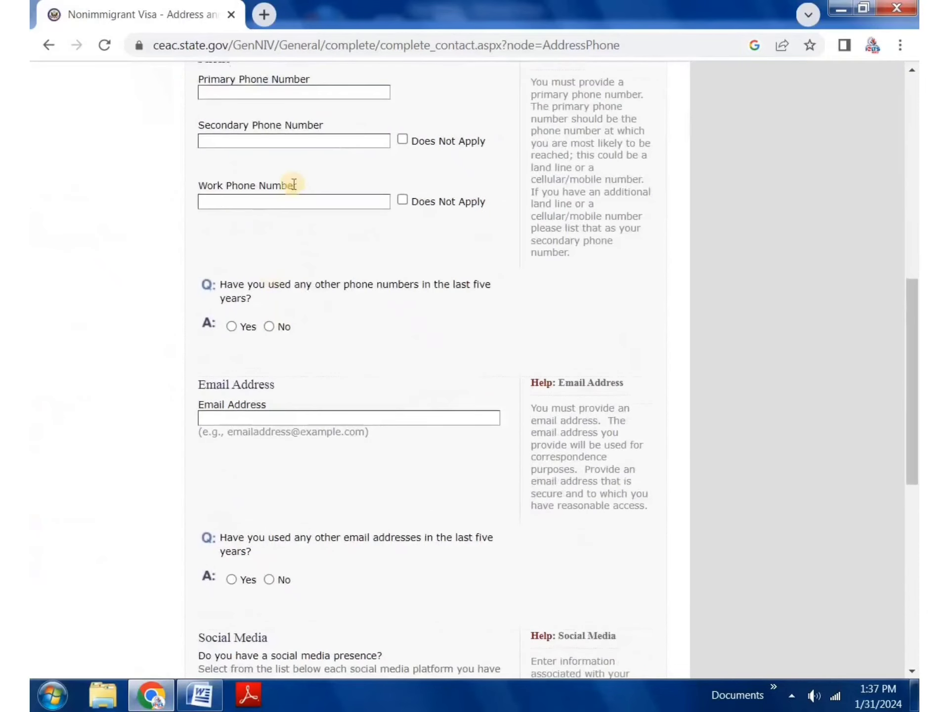
click(402, 139)
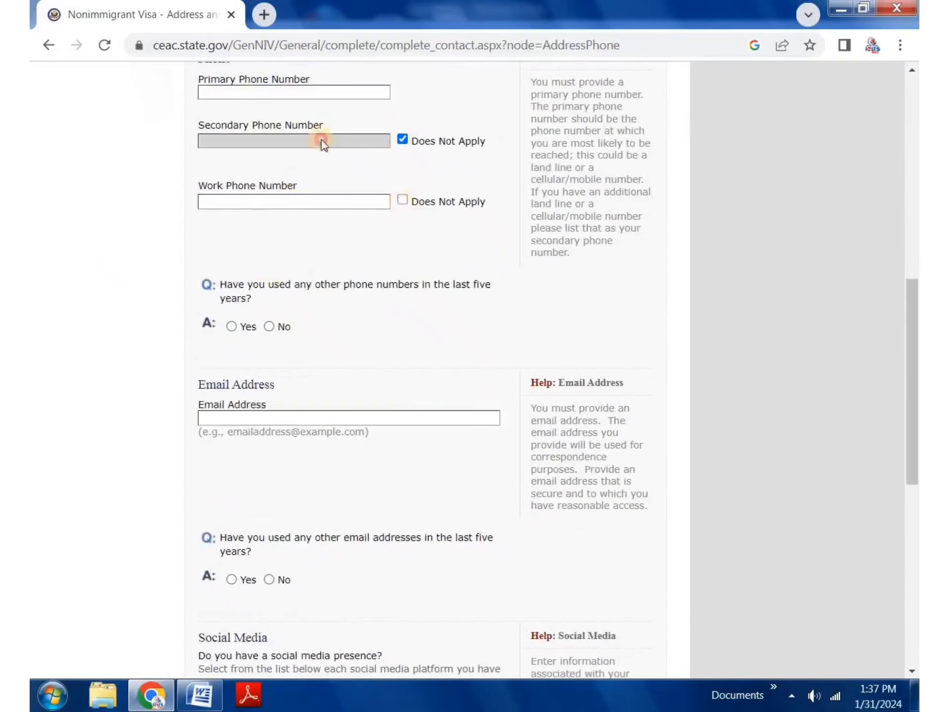
click(252, 92)
click(248, 130)
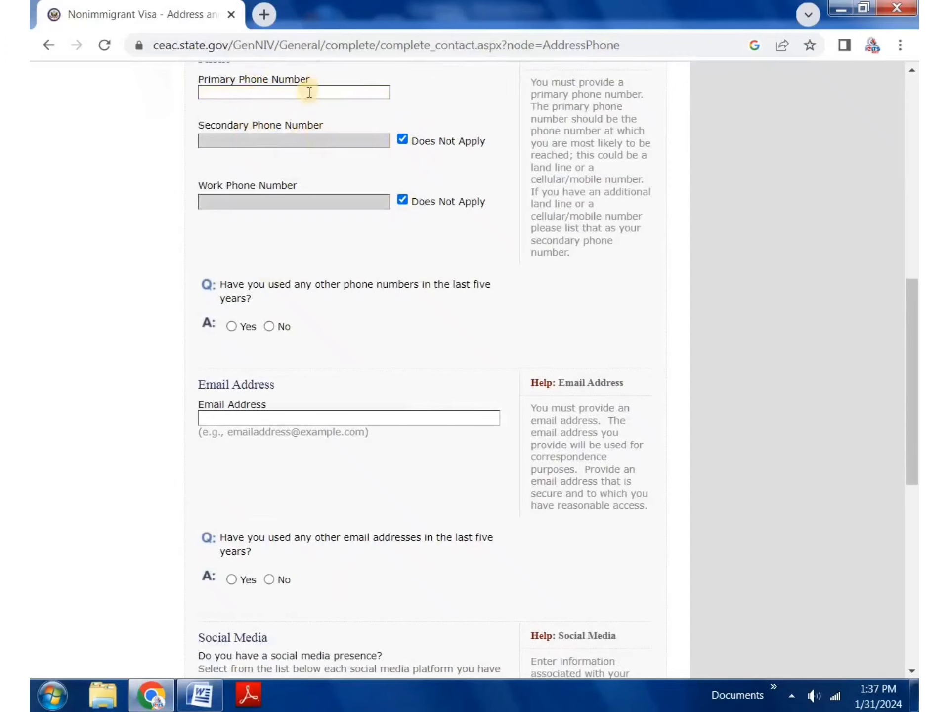
scroll(307, 91, up, 2)
click(308, 177)
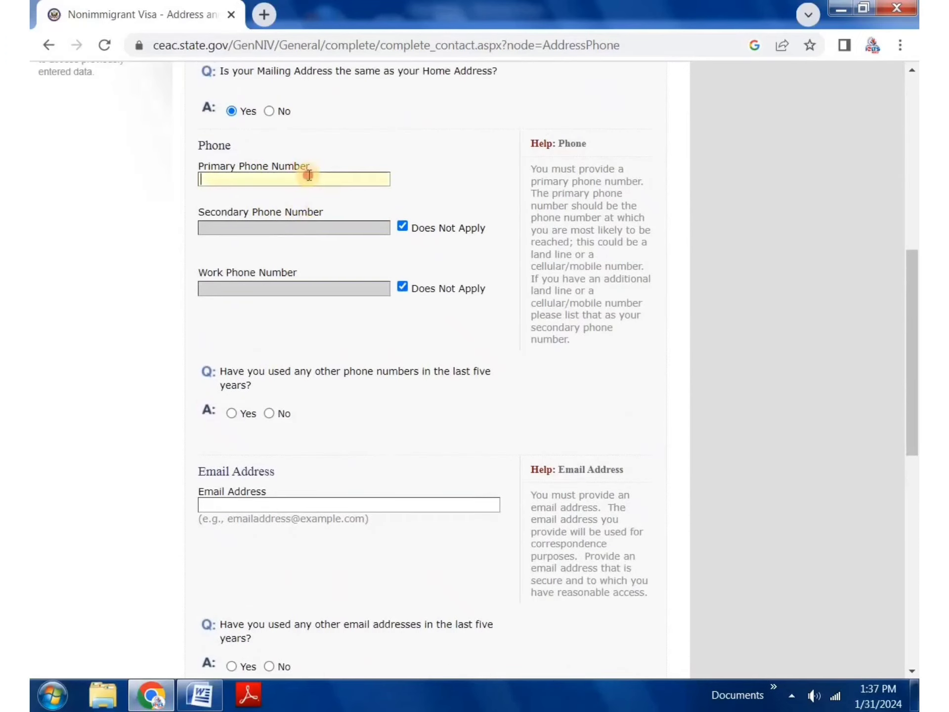
click(316, 245)
scroll(297, 277, down, 5)
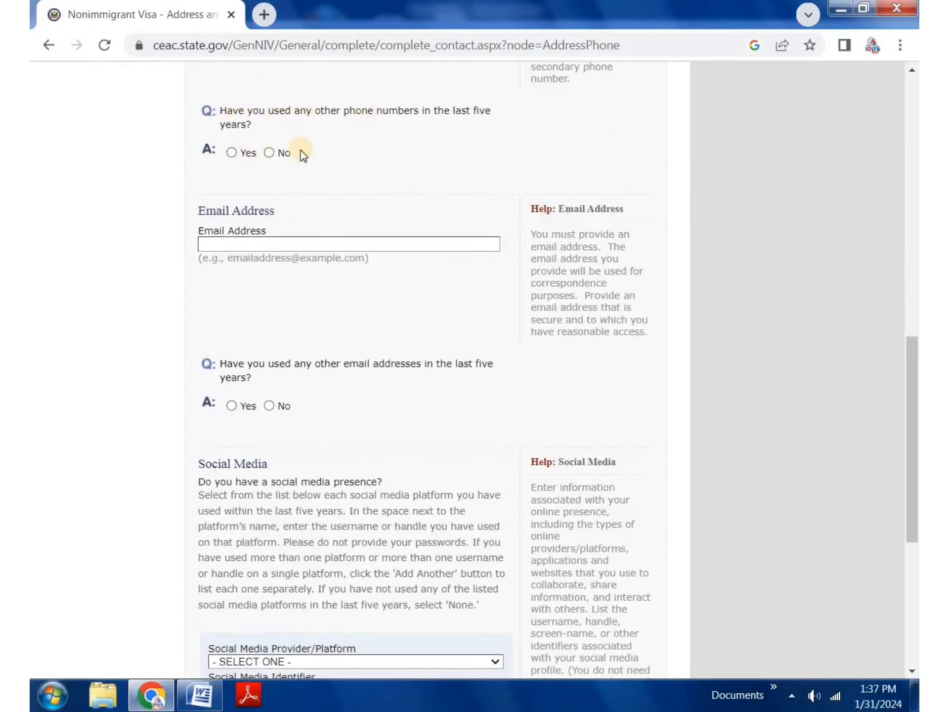
click(269, 153)
scroll(297, 277, up, 10)
scroll(288, 292, down, 7)
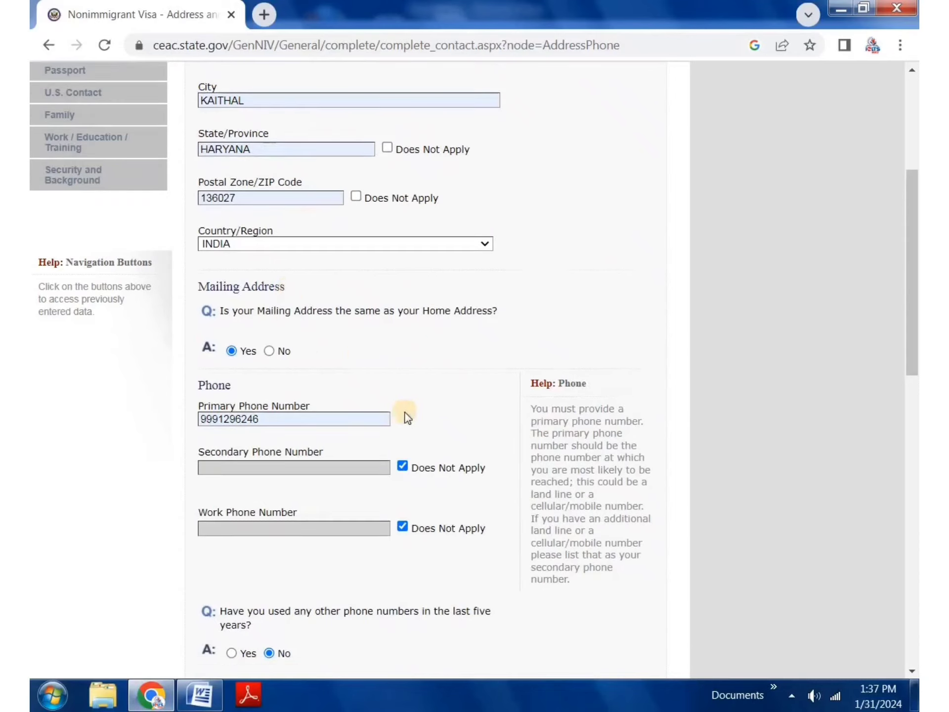
scroll(320, 428, down, 4)
Step: Fill in the e-mail address and answer No to other e-mail addresses
click(306, 244)
click(334, 279)
scroll(359, 319, down, 3)
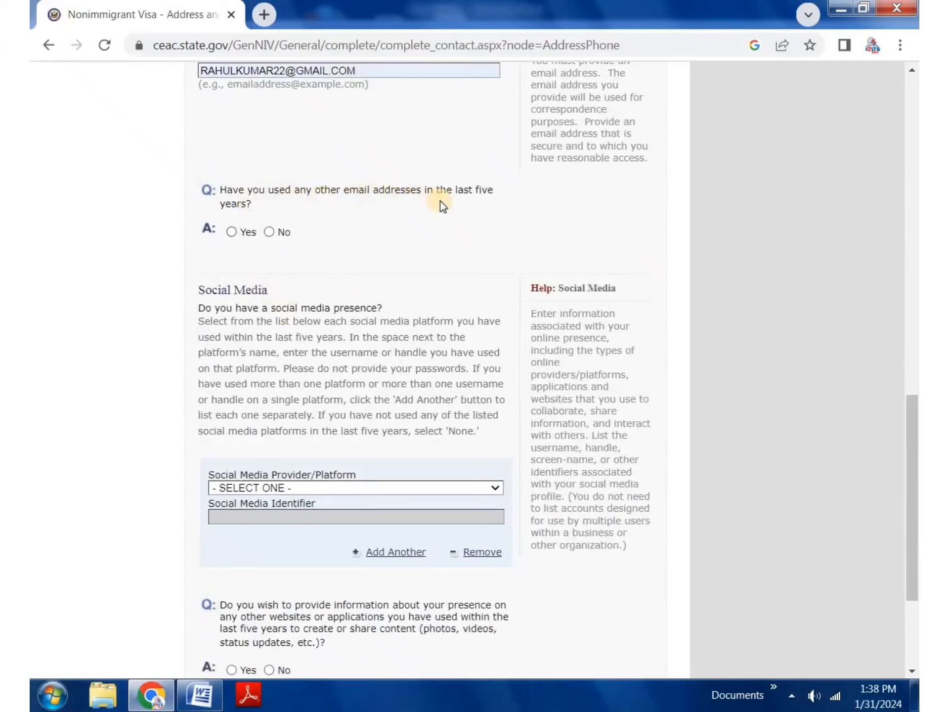
scroll(278, 234, down, 2)
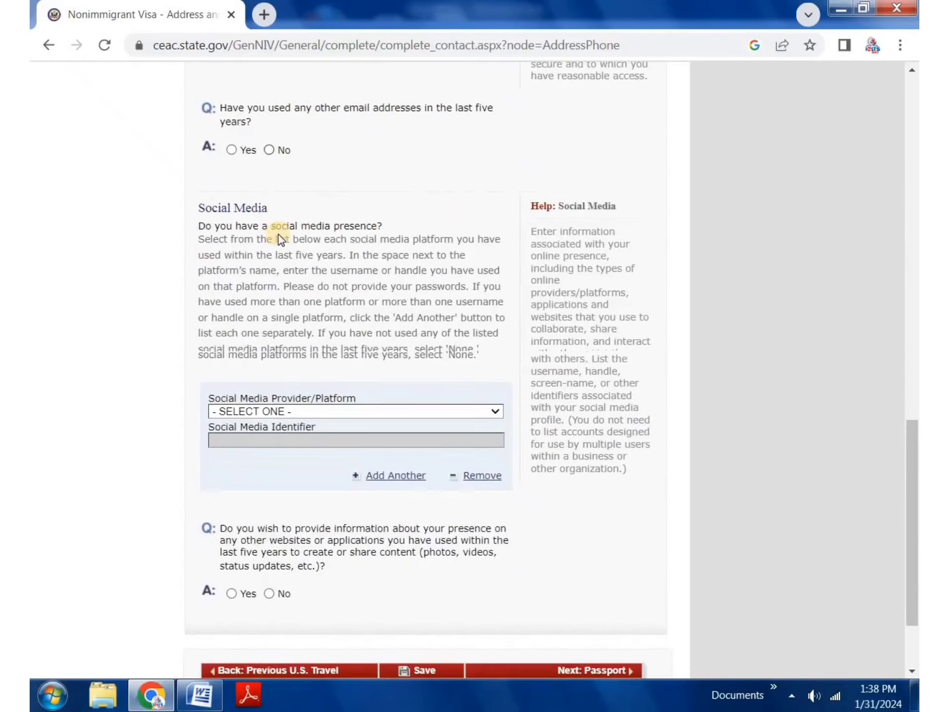
click(273, 144)
Step: Set social media to FACEBOOK with the profile identifier and answer No to other websites
scroll(272, 394, down, 10)
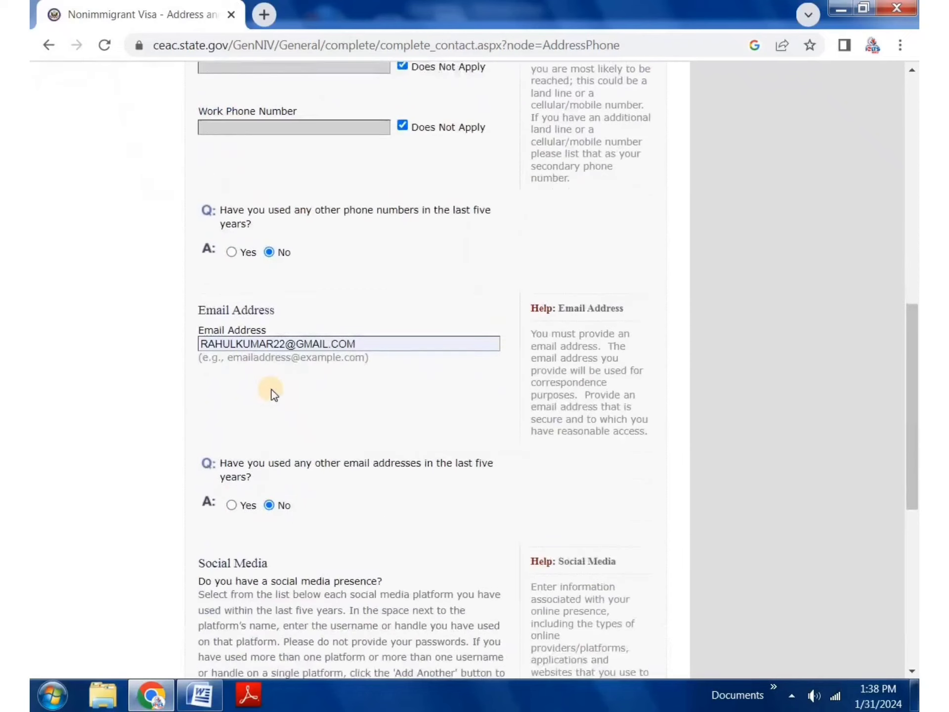
click(283, 296)
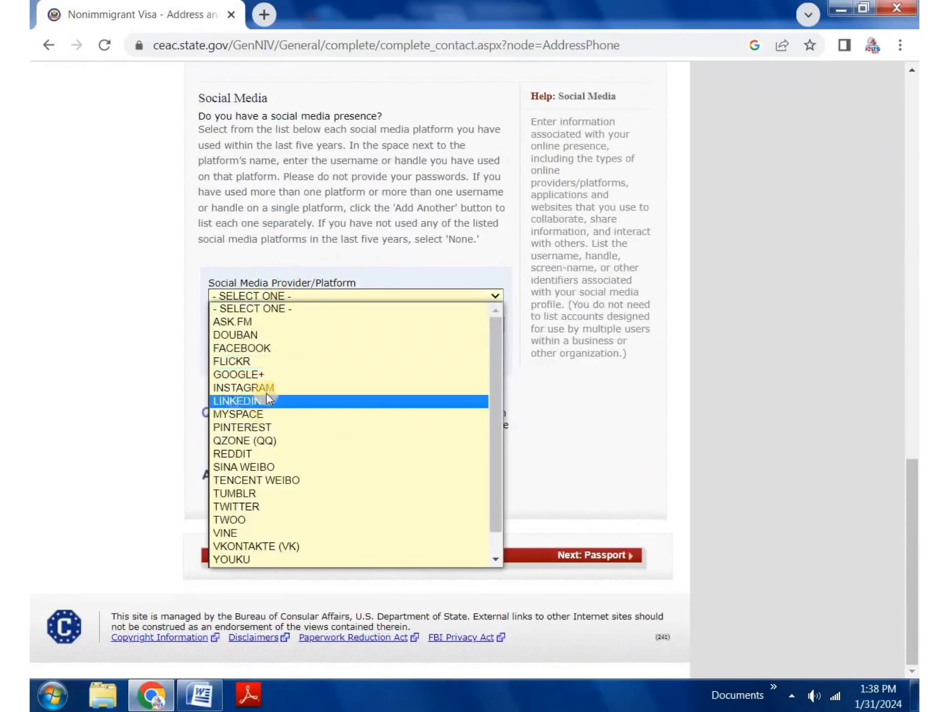
click(277, 388)
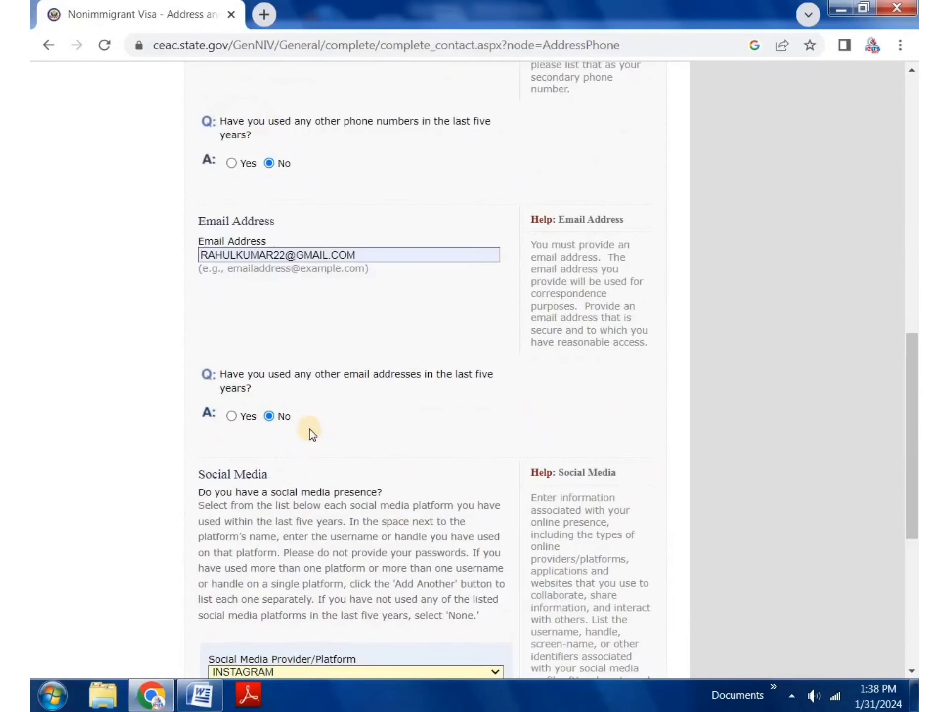
scroll(309, 428, down, 7)
click(299, 352)
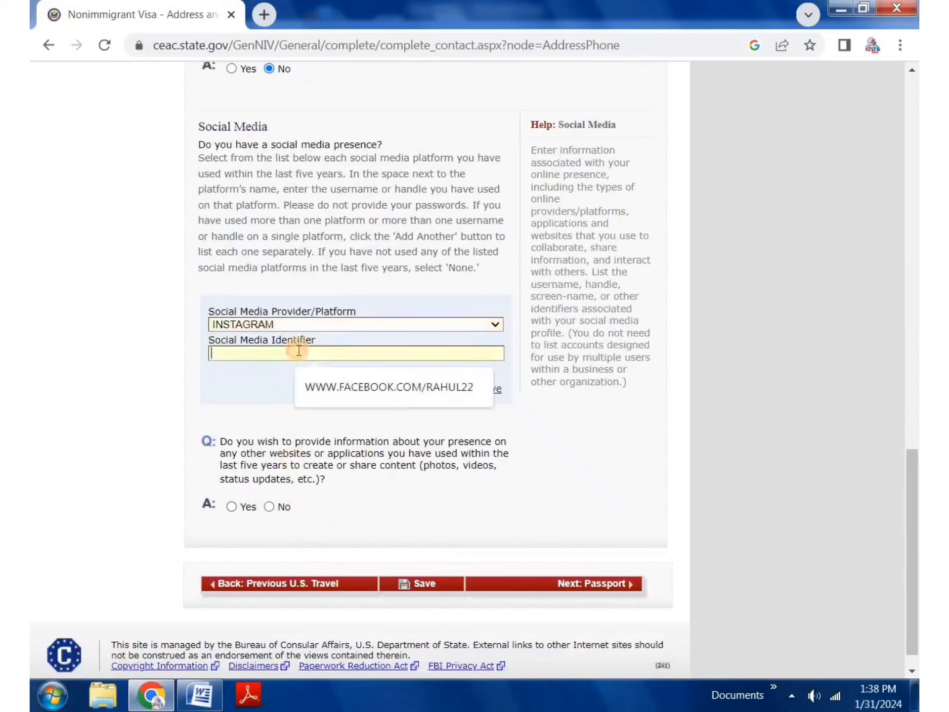
click(322, 309)
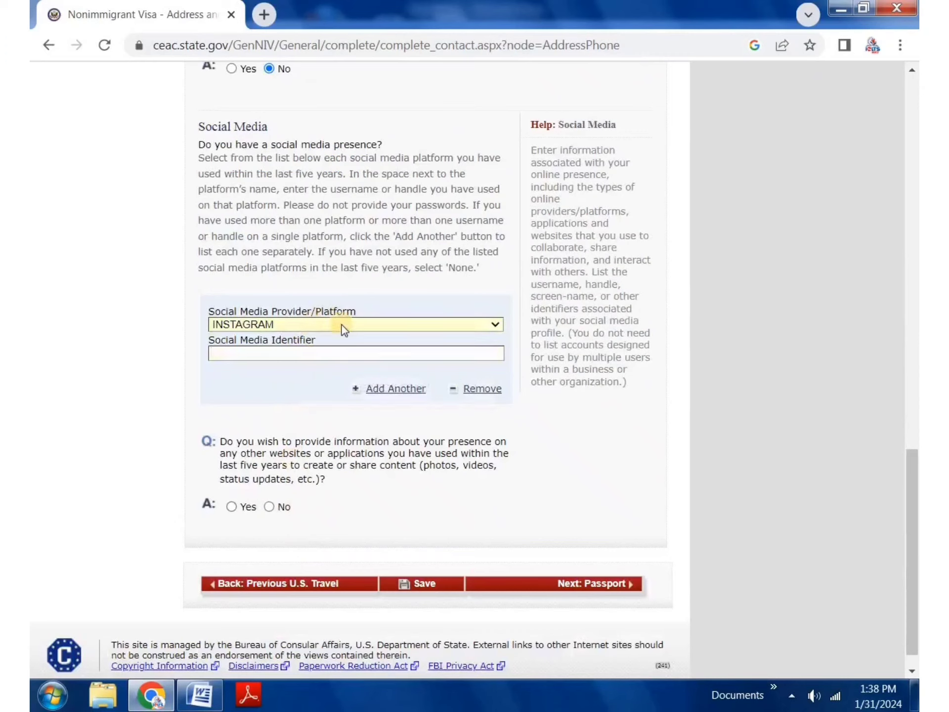
click(298, 328)
click(246, 383)
click(420, 288)
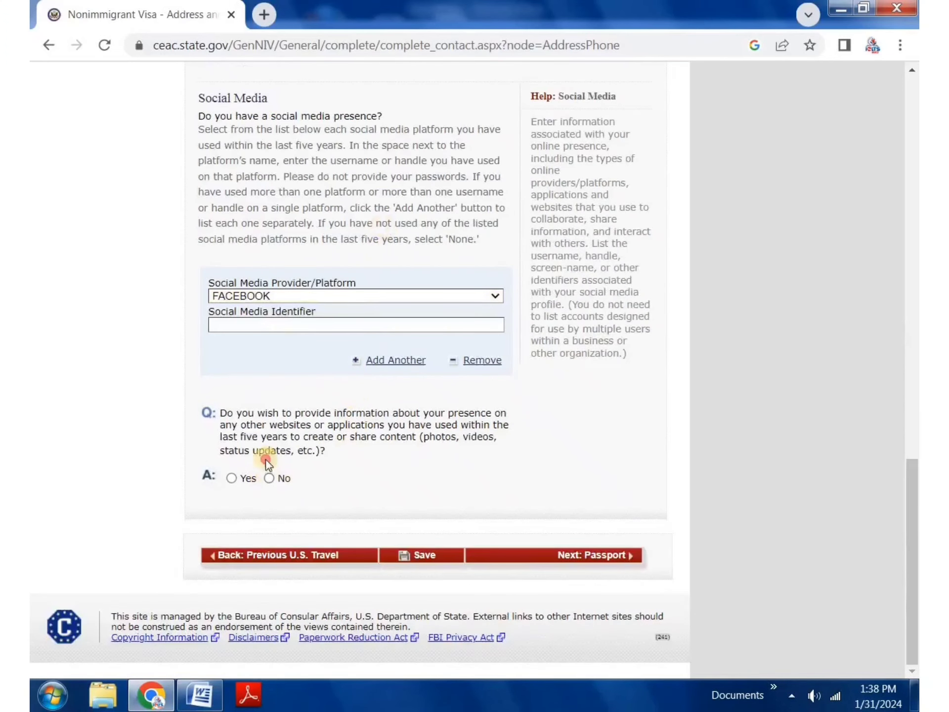
click(269, 476)
click(300, 319)
click(339, 357)
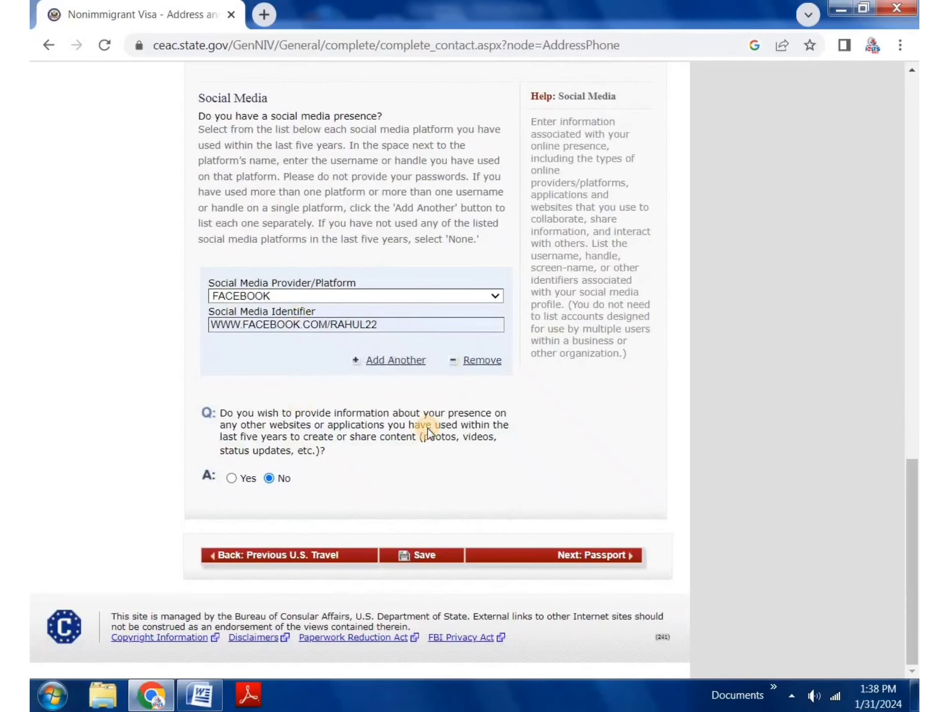
Step: Save the address and phone answers, continue, and advance to the Passport page
click(417, 555)
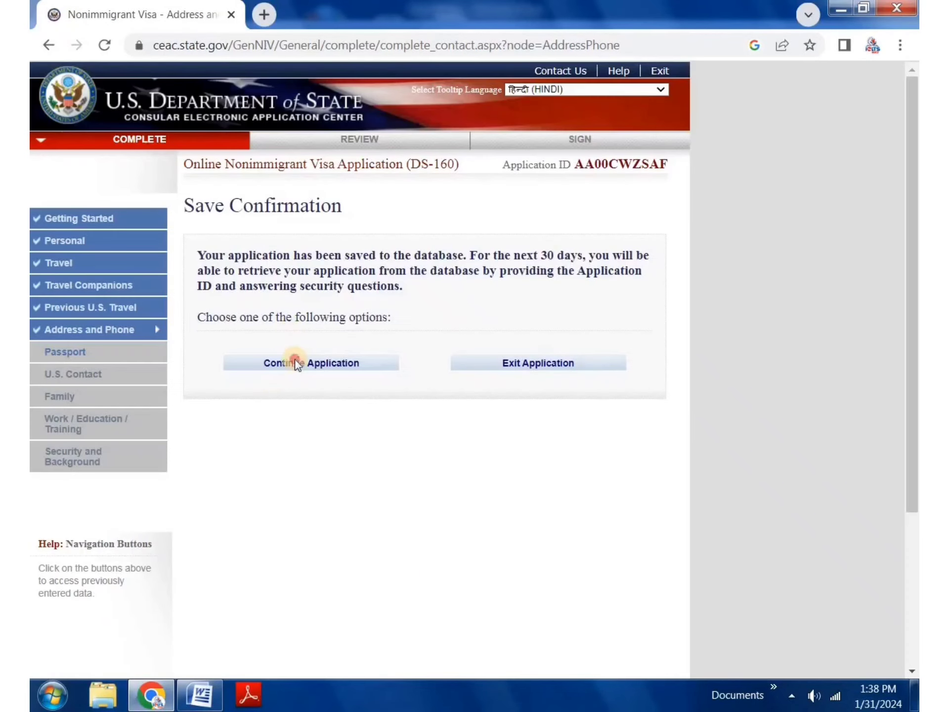
click(295, 364)
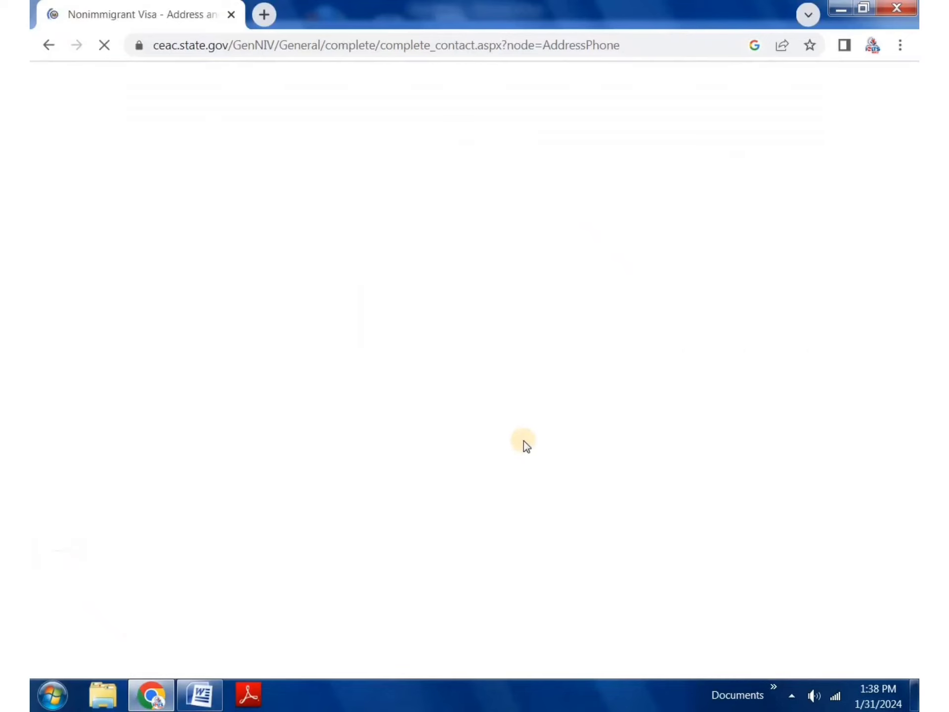
scroll(537, 449, down, 15)
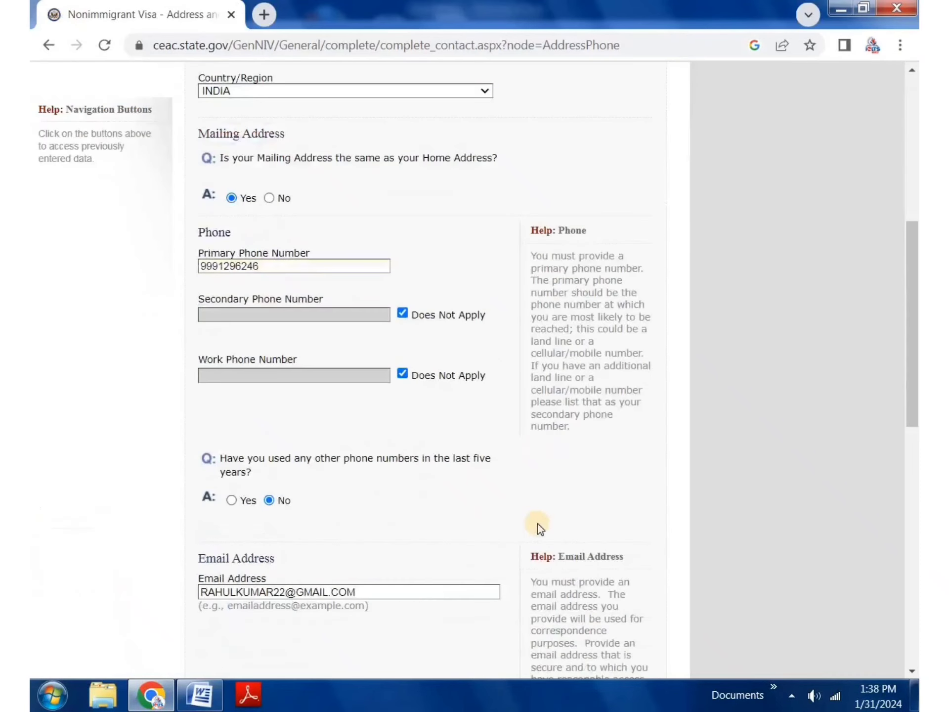
scroll(530, 543, down, 5)
click(598, 554)
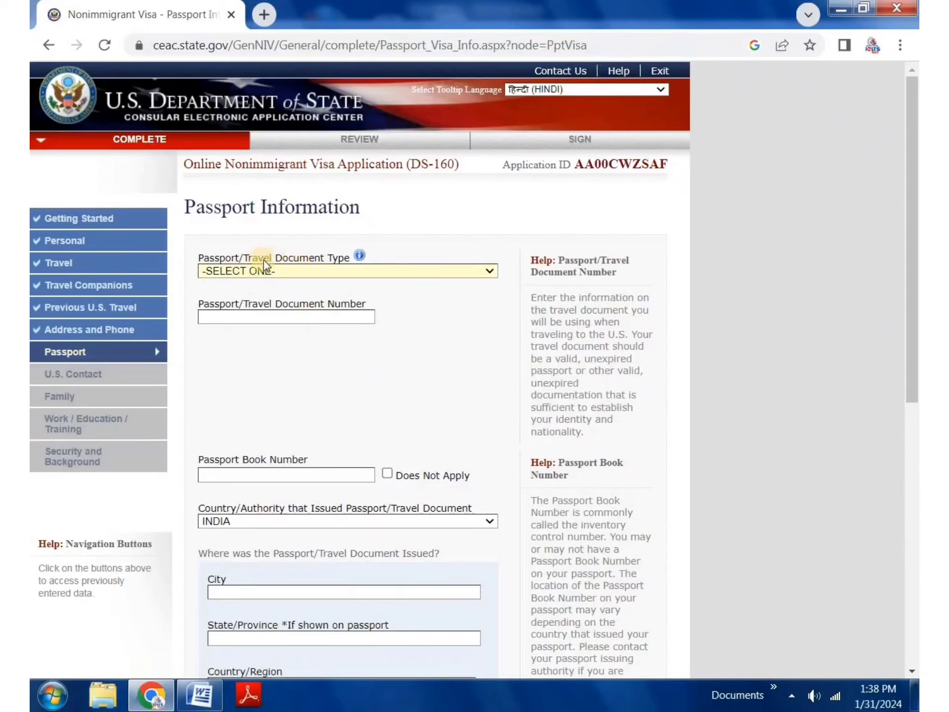
Step: Choose REGULAR document type, fill the passport number, and mark book number not applicable
click(310, 270)
click(262, 294)
click(263, 315)
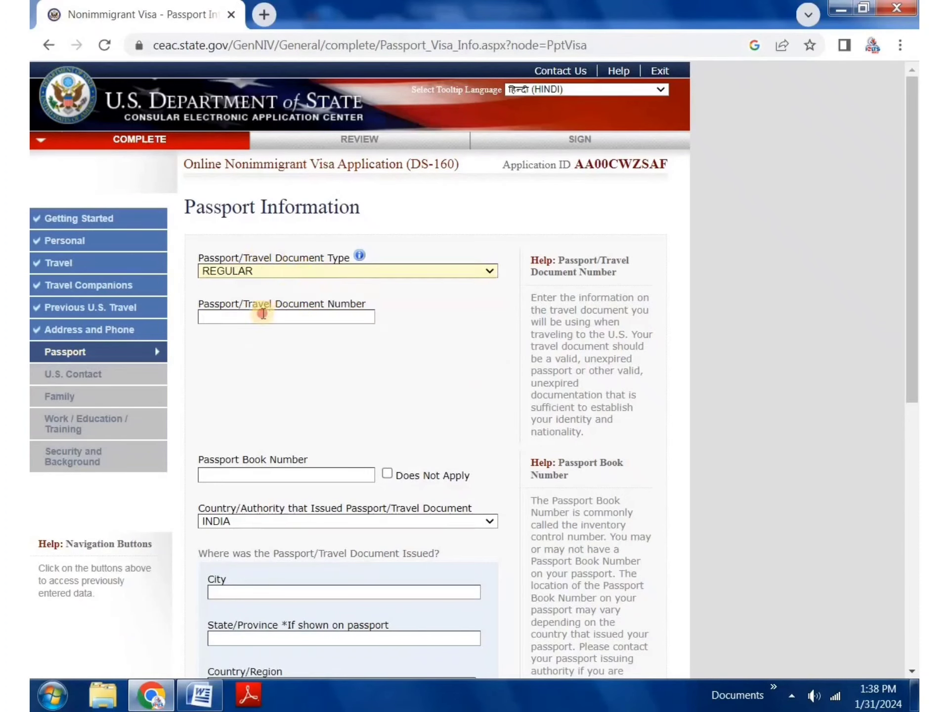
click(297, 355)
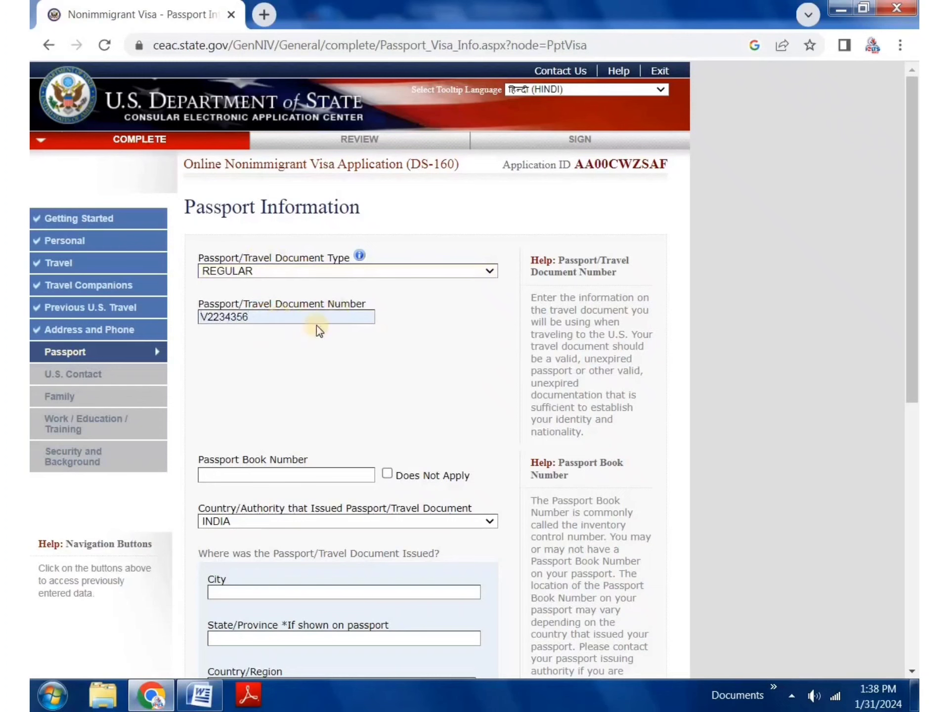
scroll(256, 390, down, 3)
click(402, 267)
click(387, 299)
scroll(298, 368, down, 3)
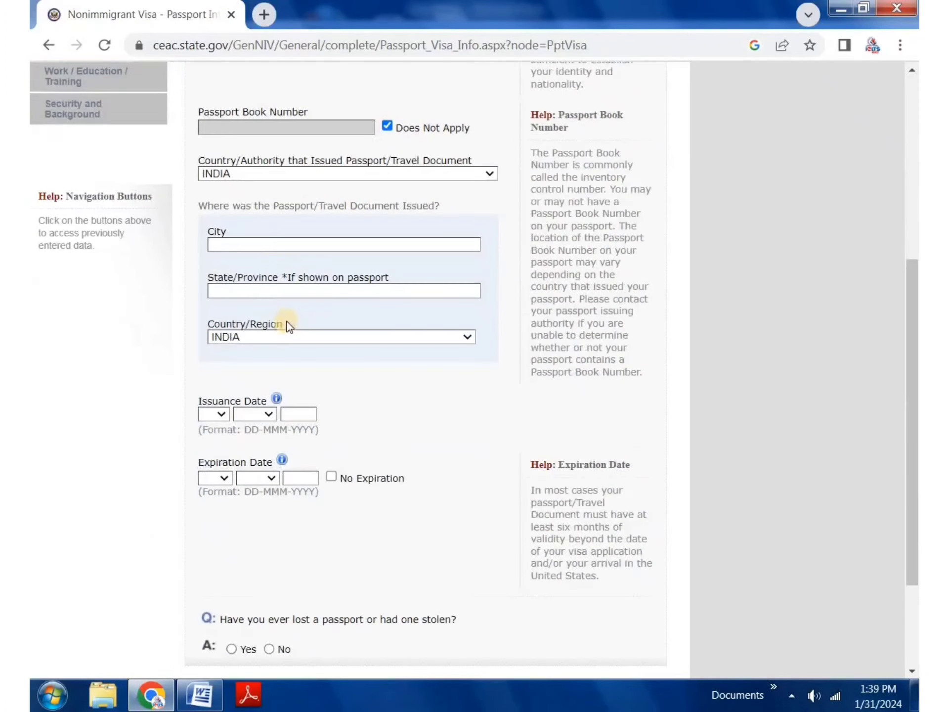
double_click(420, 206)
Step: Set the issuing city and state to DELHI, keeping INDIA as issuing country
click(331, 245)
click(320, 281)
click(359, 291)
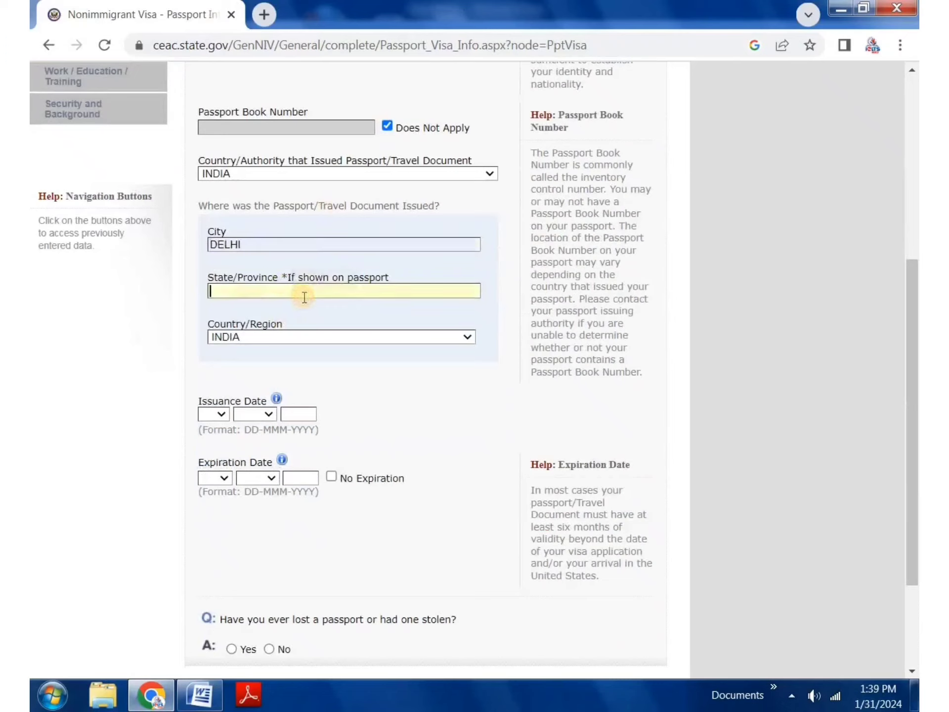
click(305, 320)
click(299, 342)
click(299, 342)
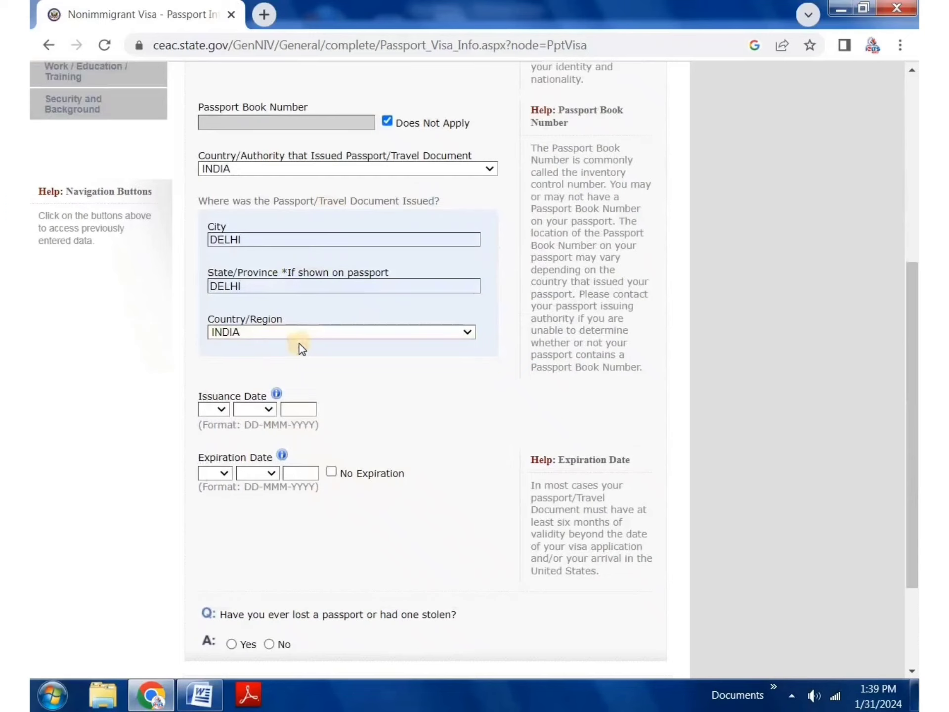
scroll(277, 352, down, 3)
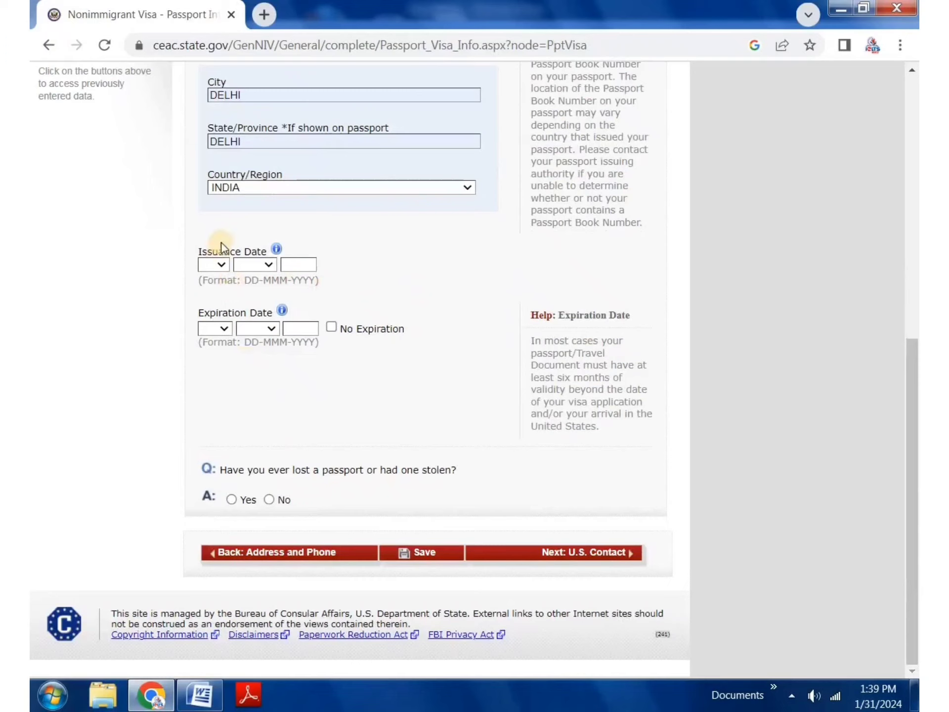
Step: Set the issuance date to 02 FEB 2016 and expiration date to 01 FEB 2026
click(223, 265)
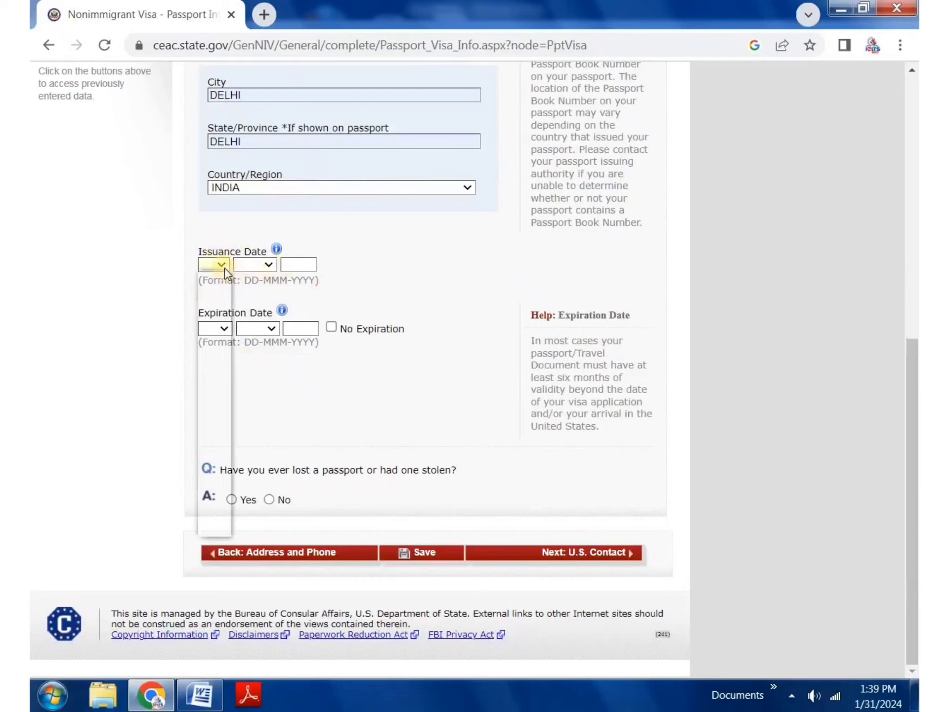
click(206, 305)
click(243, 266)
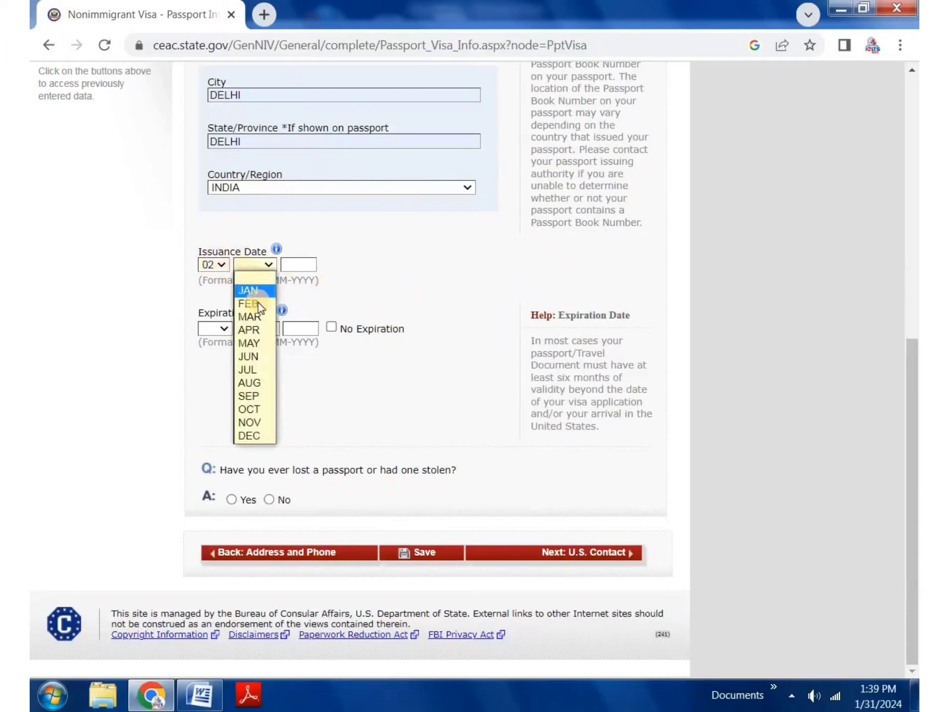
click(261, 303)
click(313, 265)
click(331, 312)
click(221, 325)
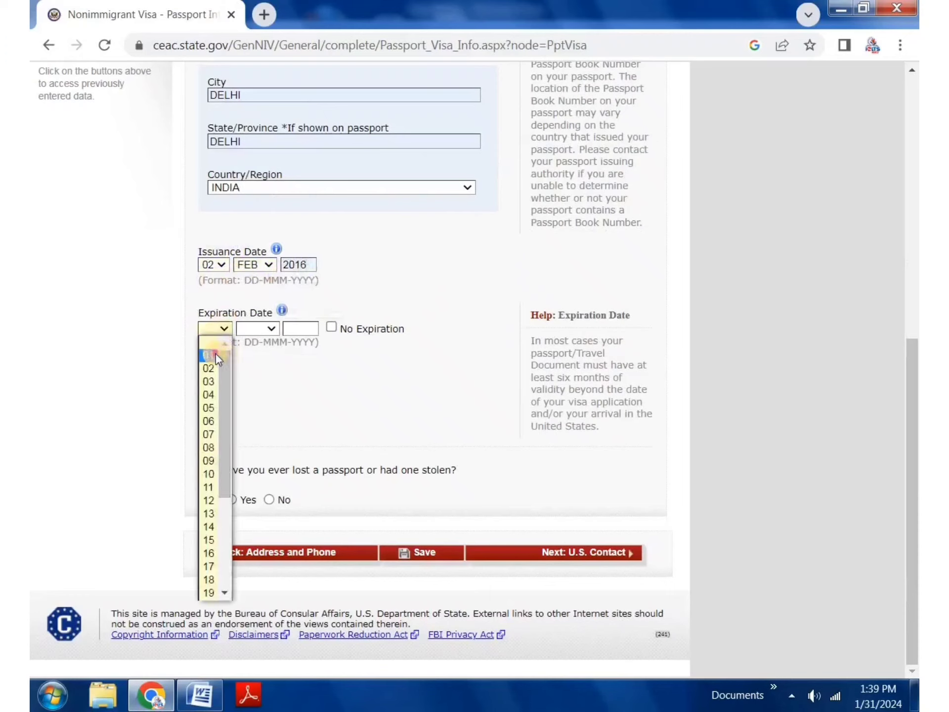
click(216, 354)
click(253, 329)
click(262, 370)
click(300, 329)
click(314, 367)
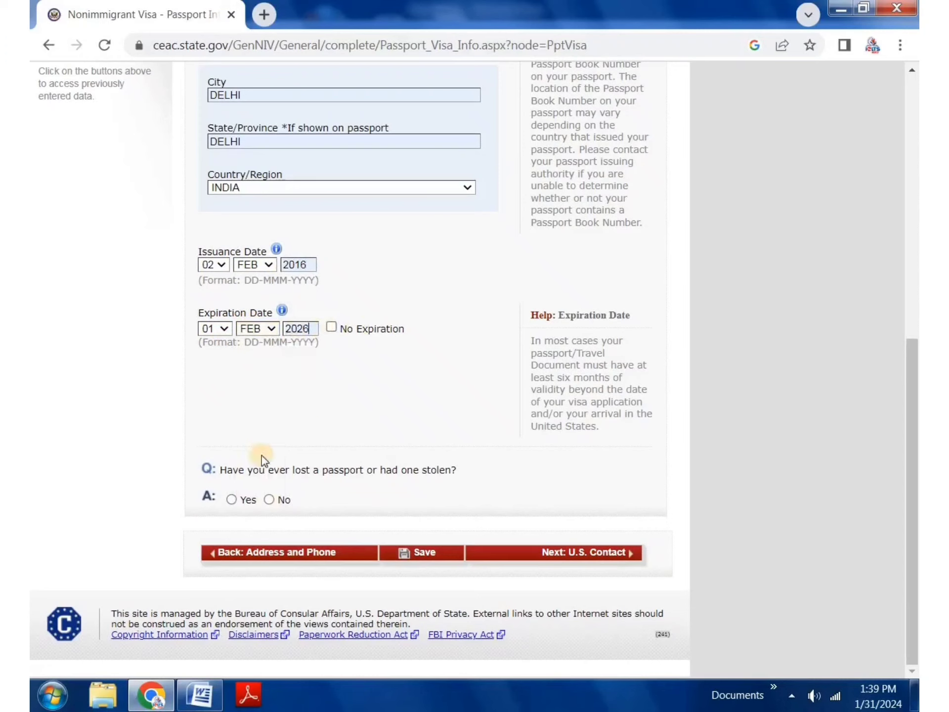
click(335, 410)
Step: Answer No to lost passport, save, and advance to the U.S. Point of Contact page
click(269, 500)
click(435, 553)
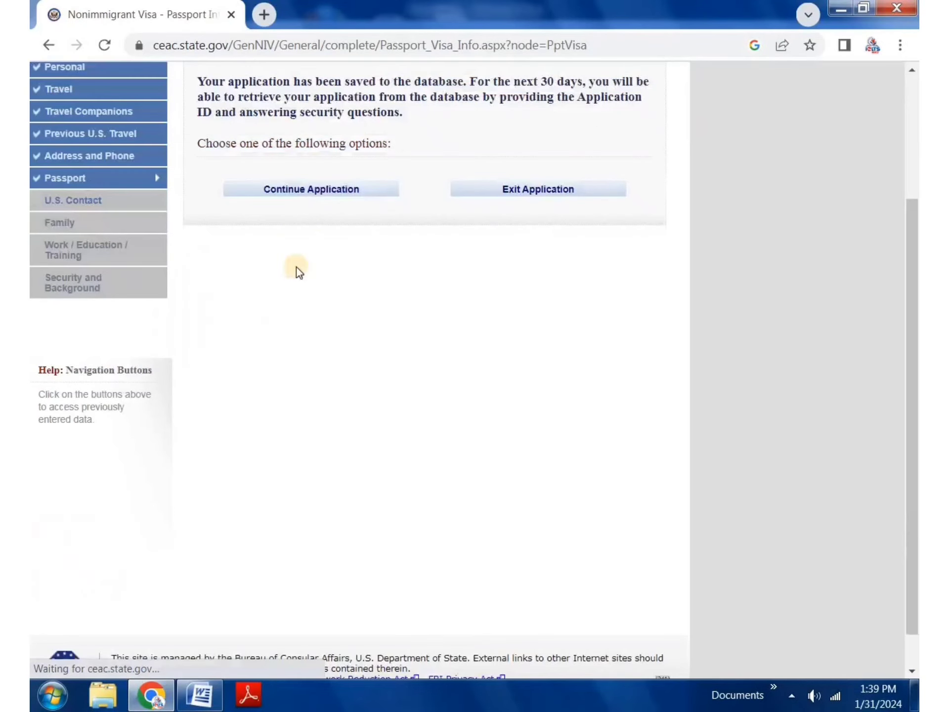
click(333, 192)
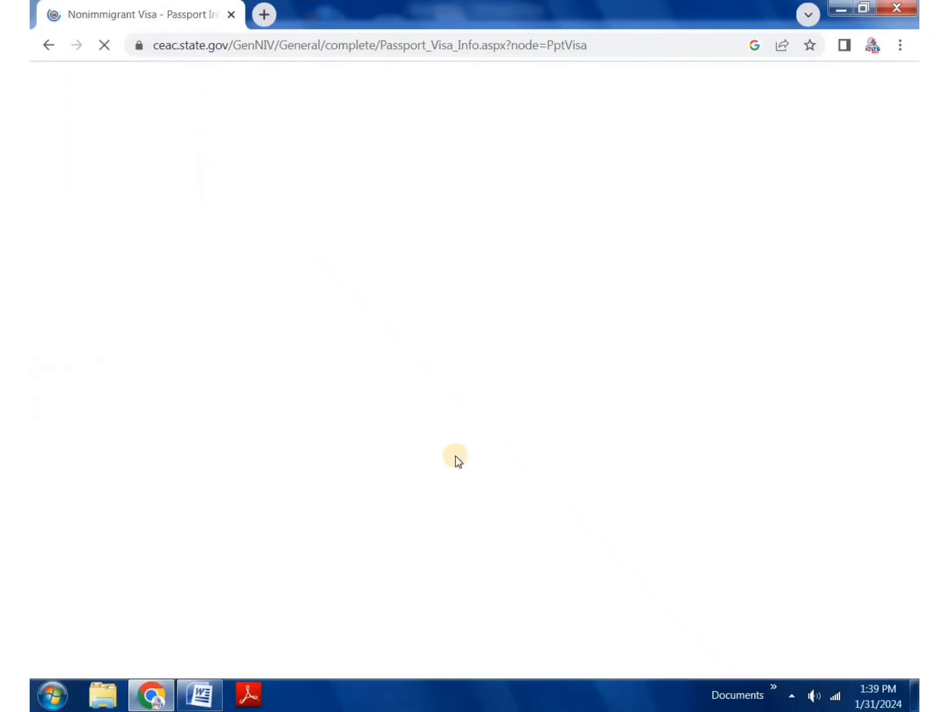
scroll(475, 490, down, 10)
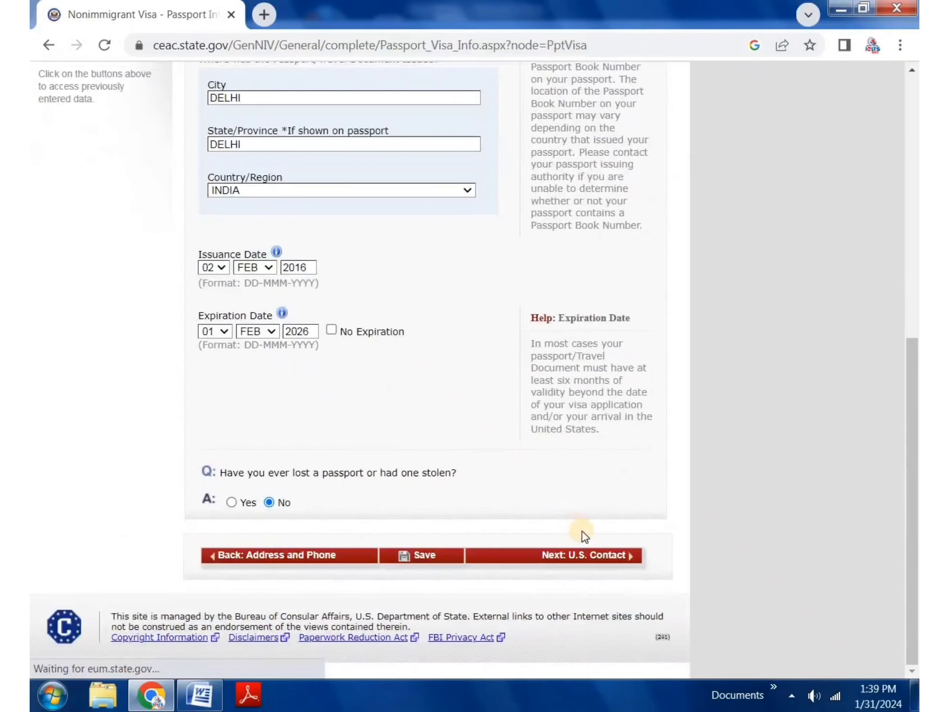
click(581, 562)
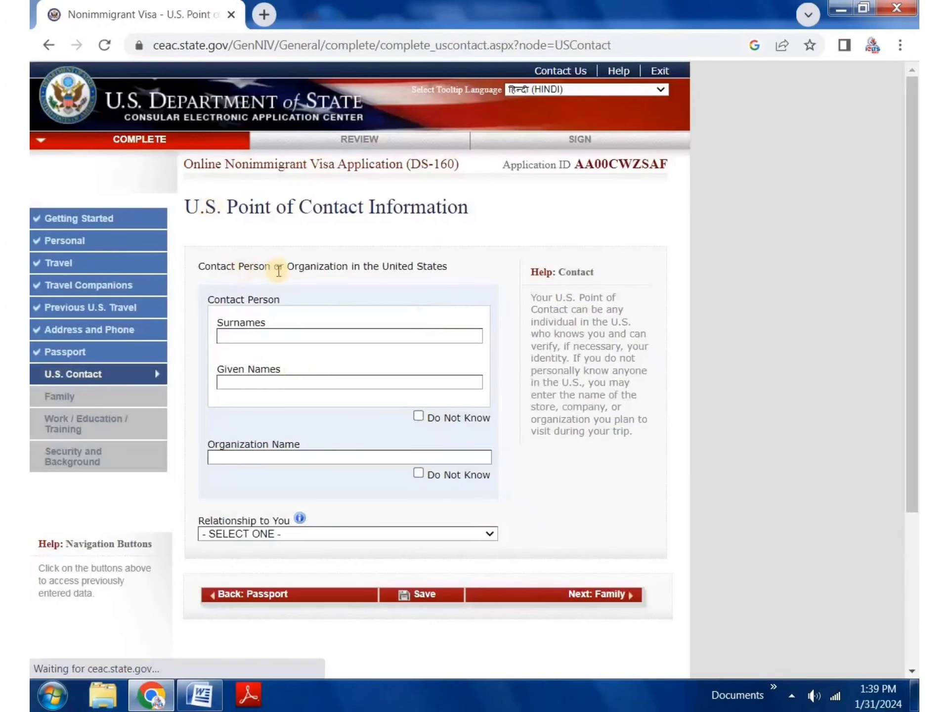
Step: Enter the U.S. contact person's surname and given names
click(285, 334)
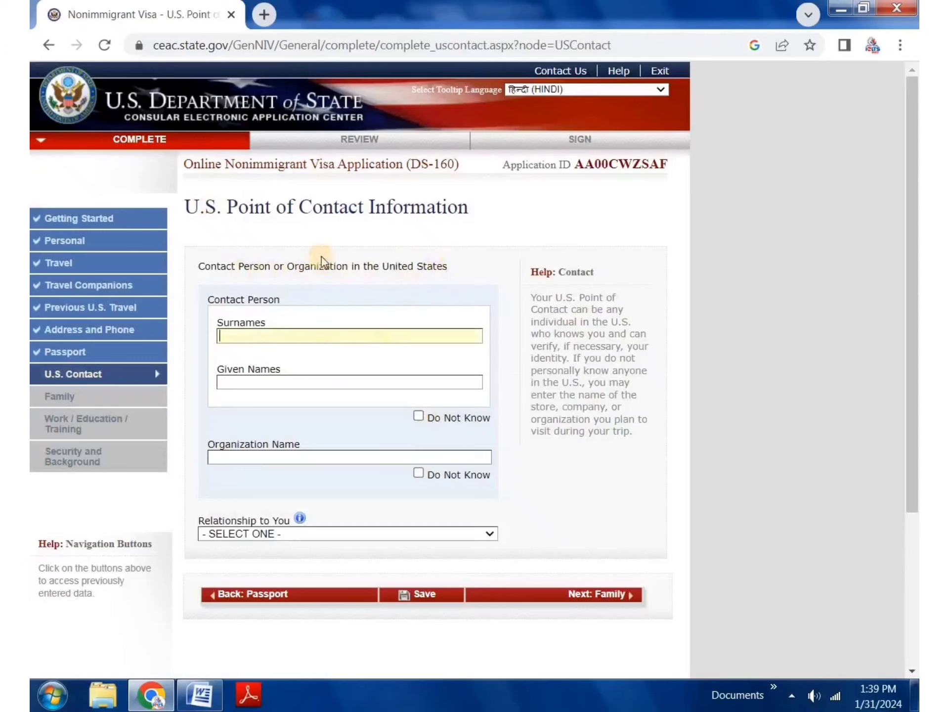
click(351, 256)
click(288, 330)
text(YYYYYY)
click(293, 379)
text(YYYYYYY)
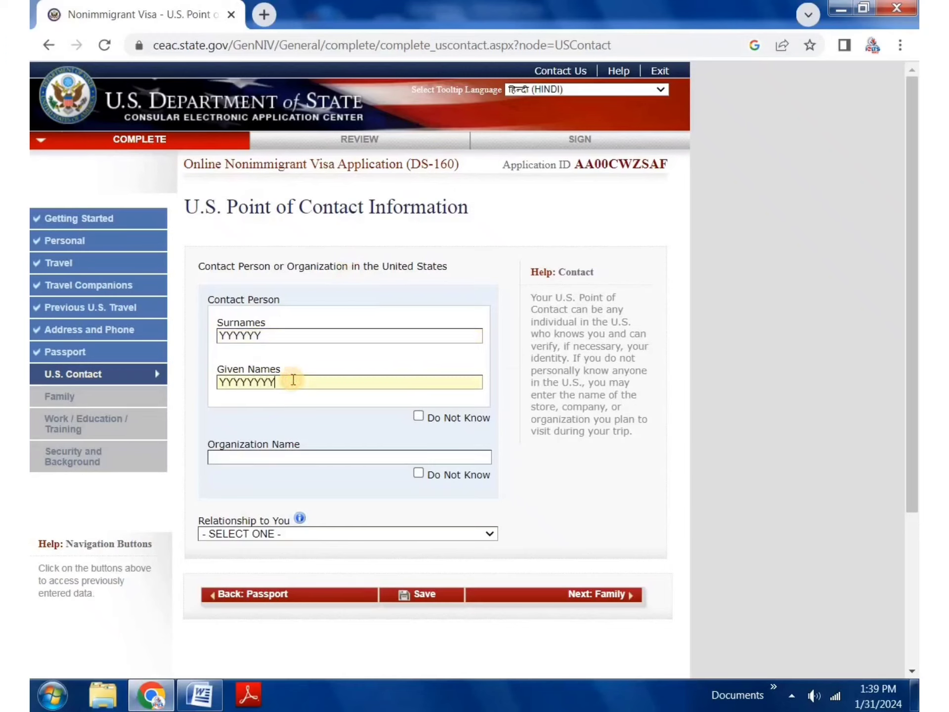
Step: Fill the organization name with HOTEL from the autofill suggestion
click(363, 457)
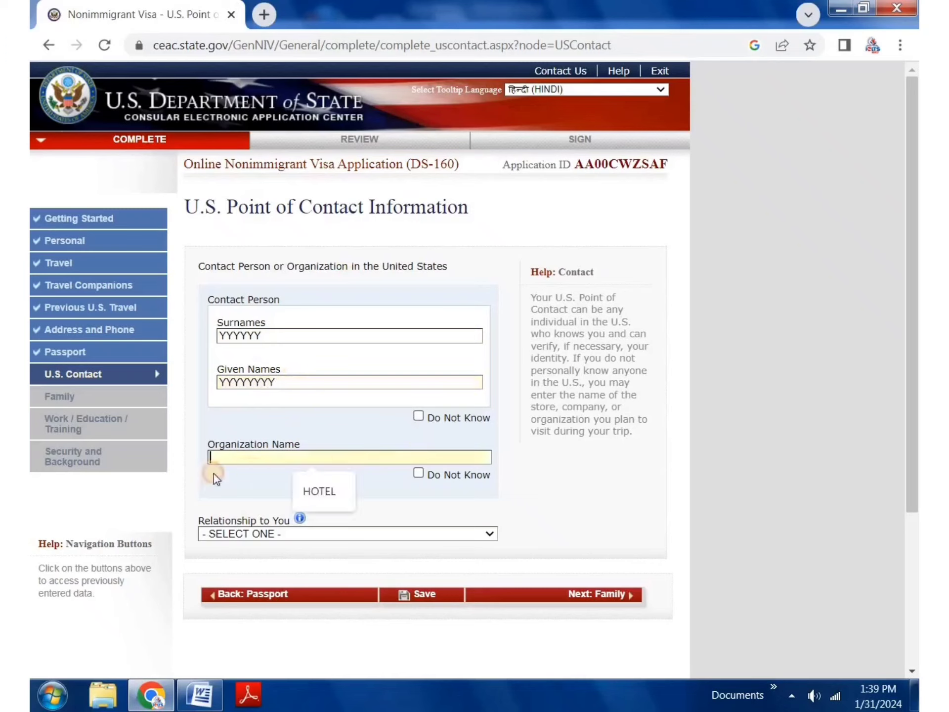
click(305, 493)
drag(246, 456, 203, 451)
click(329, 430)
scroll(264, 499, down, 1)
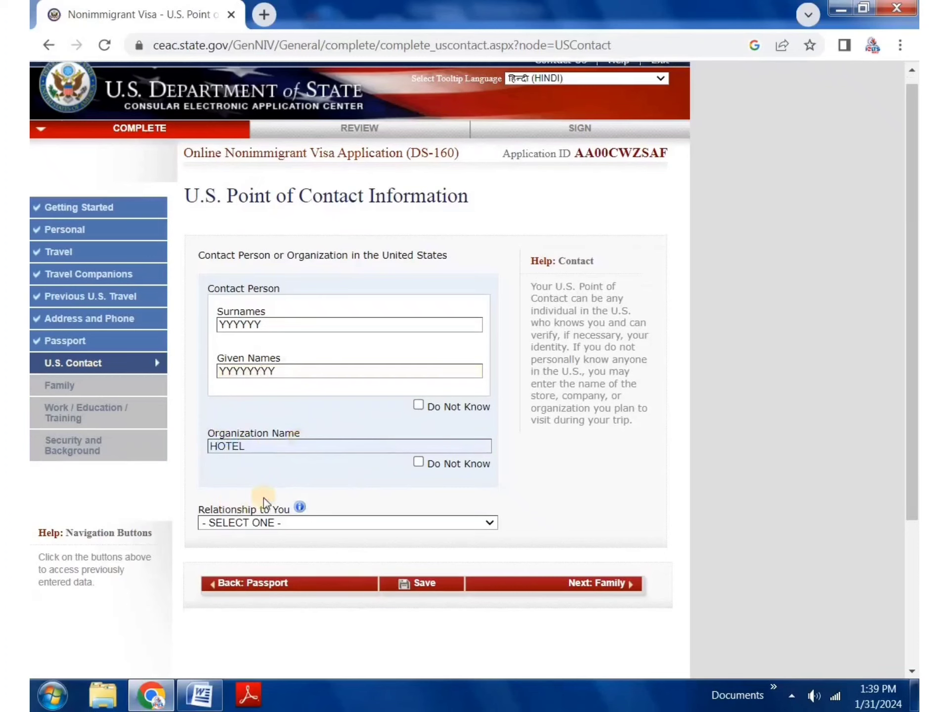
scroll(263, 498, down, 3)
click(300, 362)
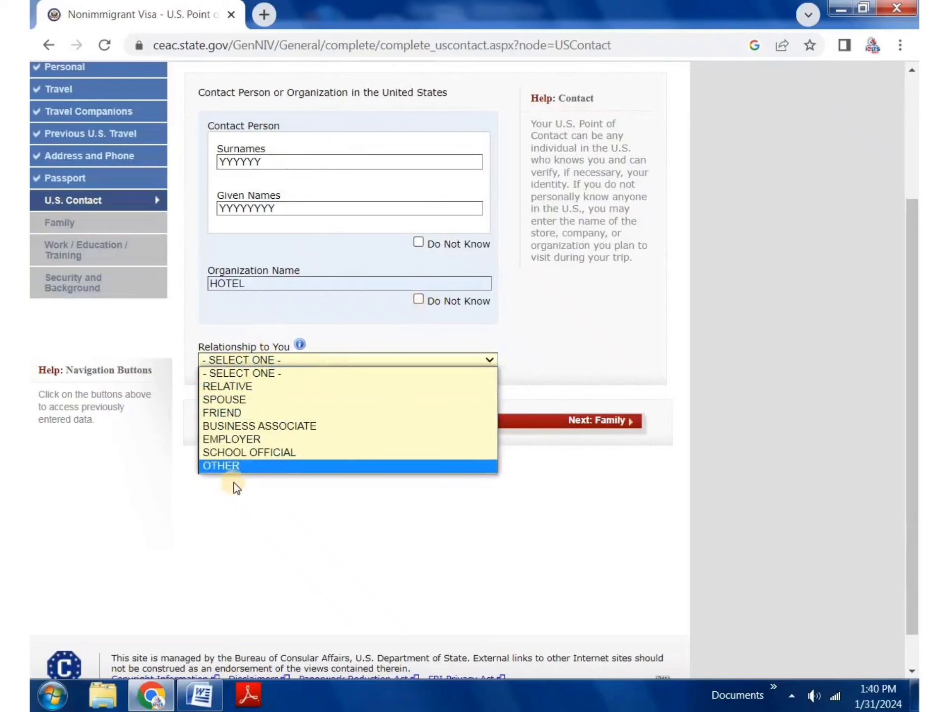
Step: Set the relationship to OTHER and autofill the contact's two street address lines
click(241, 465)
click(297, 431)
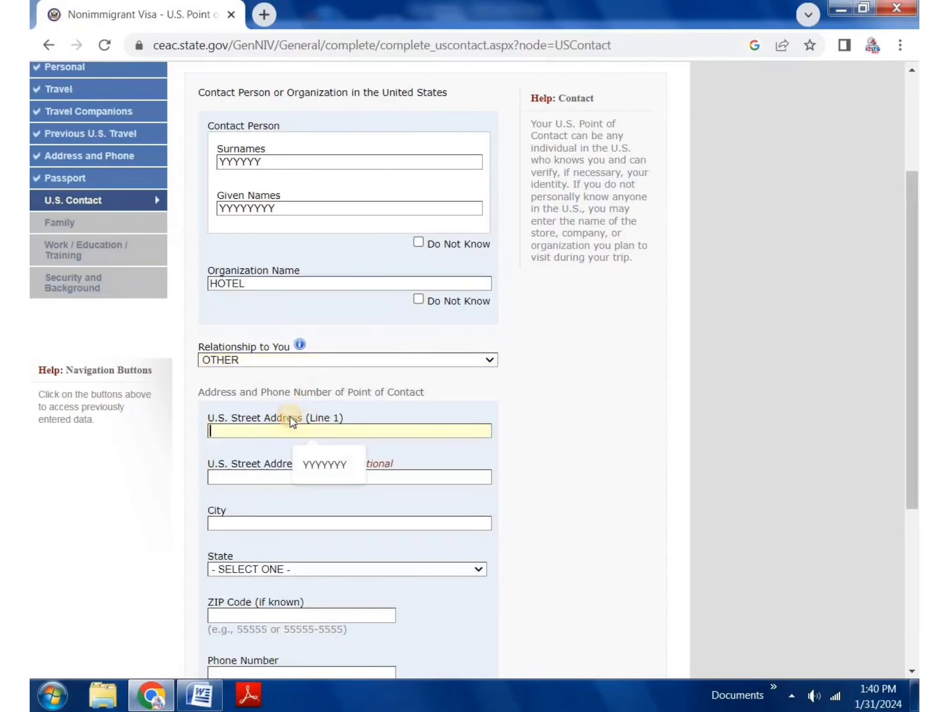
scroll(317, 420, down, 3)
click(319, 257)
click(316, 285)
click(297, 300)
click(319, 343)
Step: Set city and state to NEW YORK and enter ZIP code 12345
click(329, 384)
click(295, 394)
key(n)
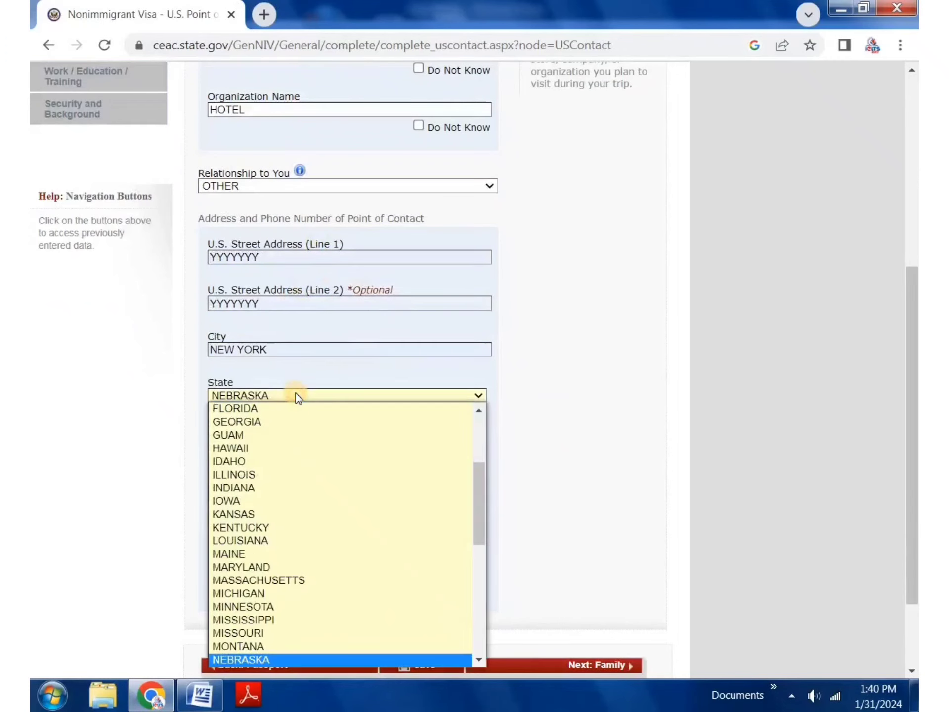
key(n)
key(n)
key(n)
key(n)
key(n)
key(n)
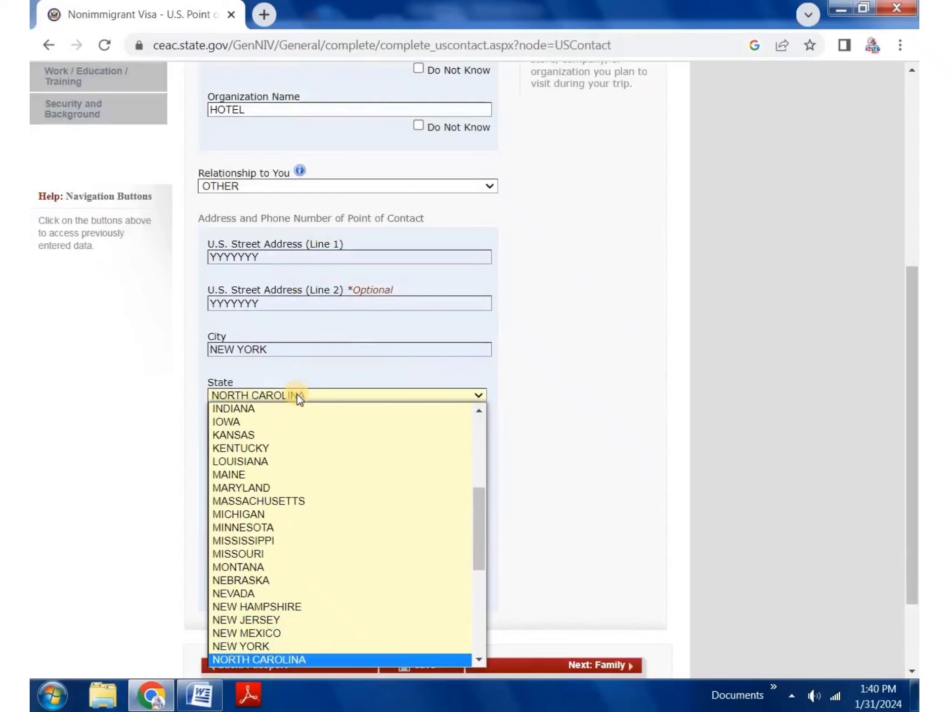
click(258, 648)
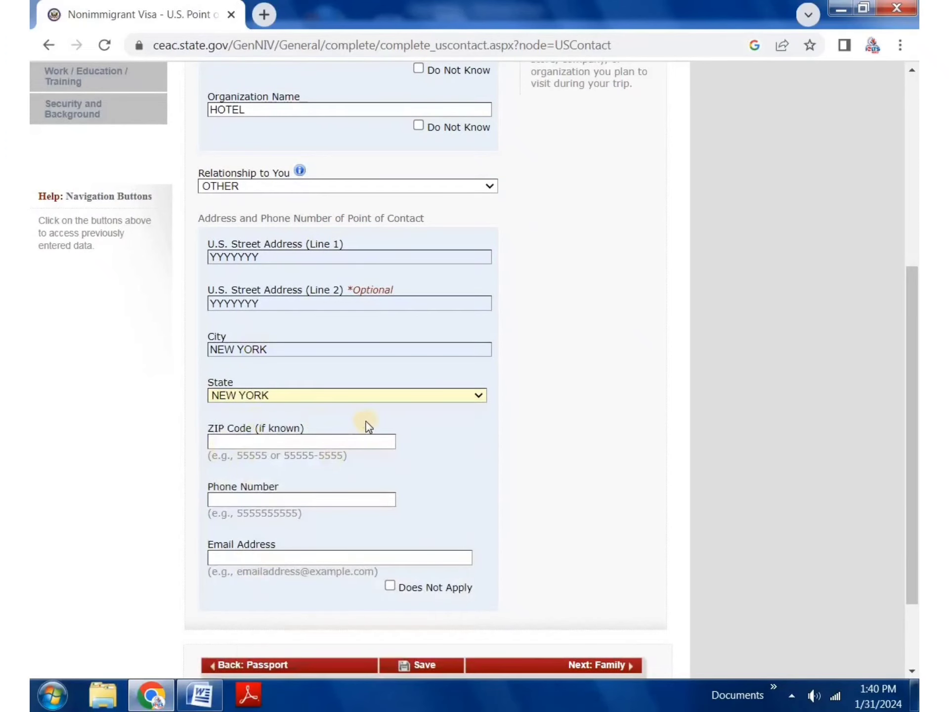
scroll(225, 400, down, 2)
click(250, 355)
text(123456)
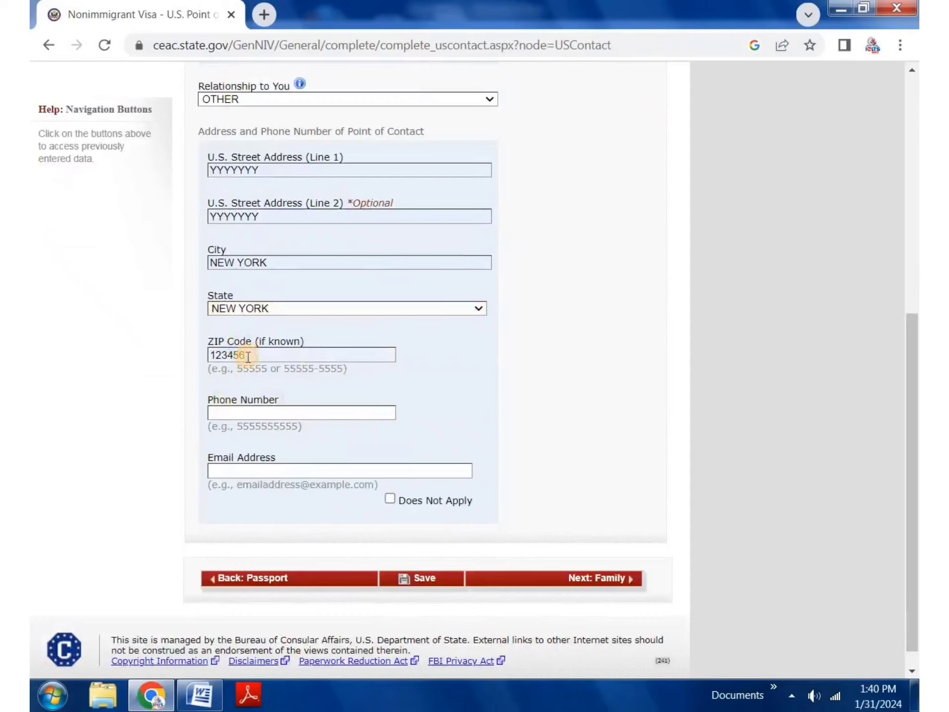
key(BackSpace)
click(335, 309)
click(506, 292)
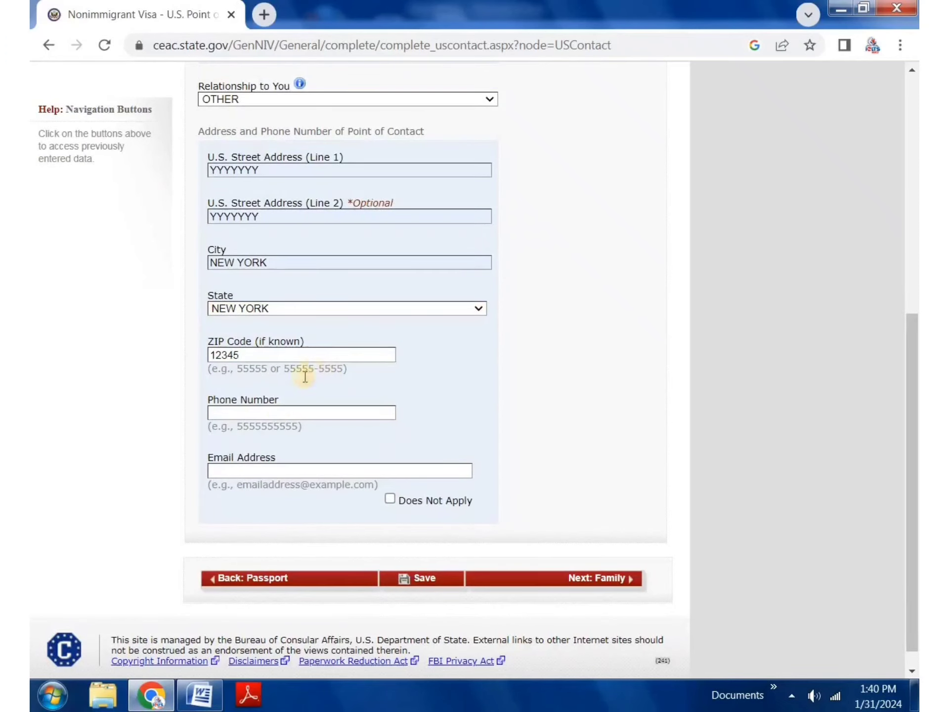
Step: Fill the contact's phone number, mark e-mail Does Not Apply, and save the page
click(288, 413)
click(331, 446)
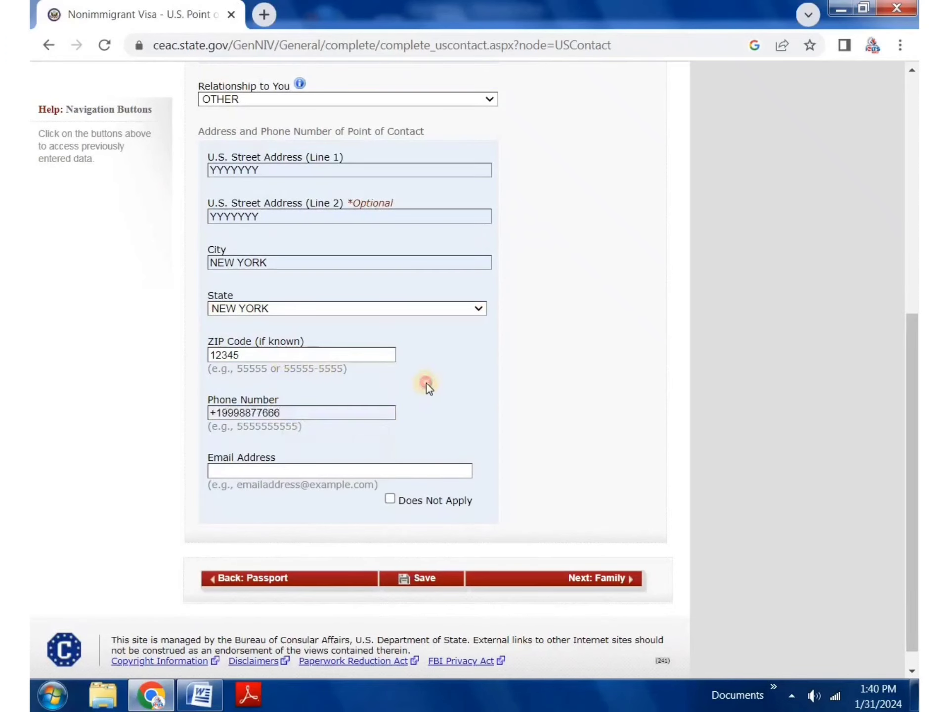
scroll(315, 386, down, 1)
click(257, 447)
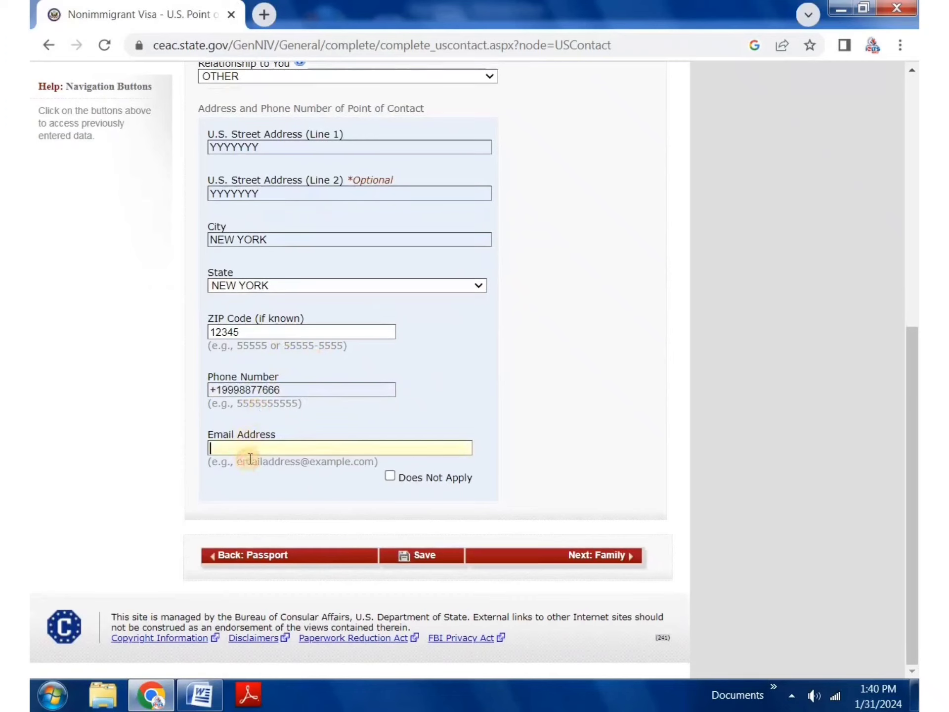
click(390, 475)
click(414, 555)
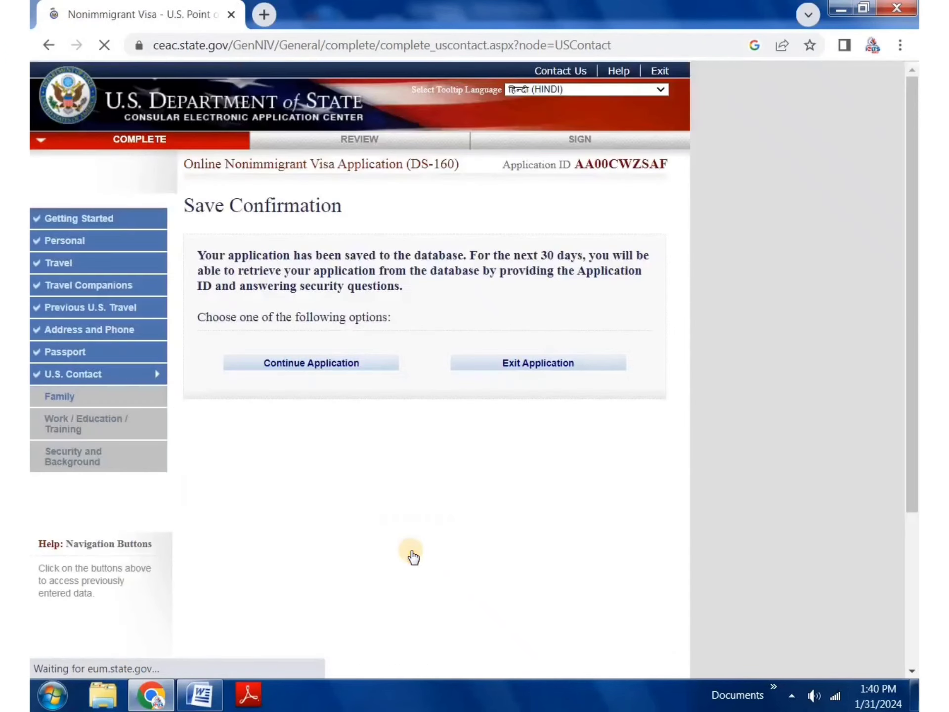
click(315, 363)
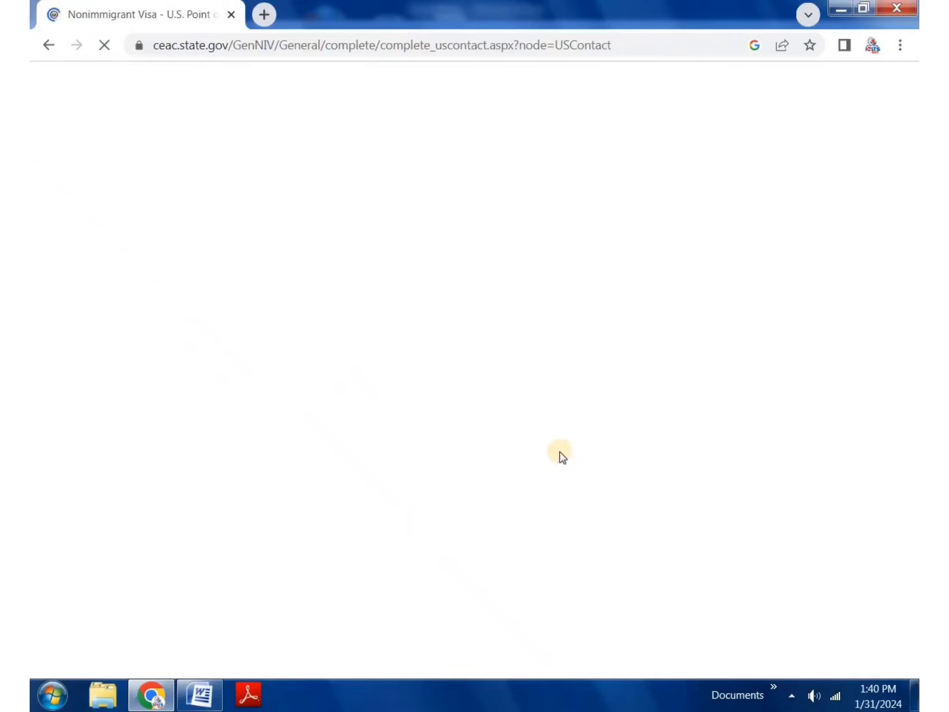
scroll(548, 441, down, 10)
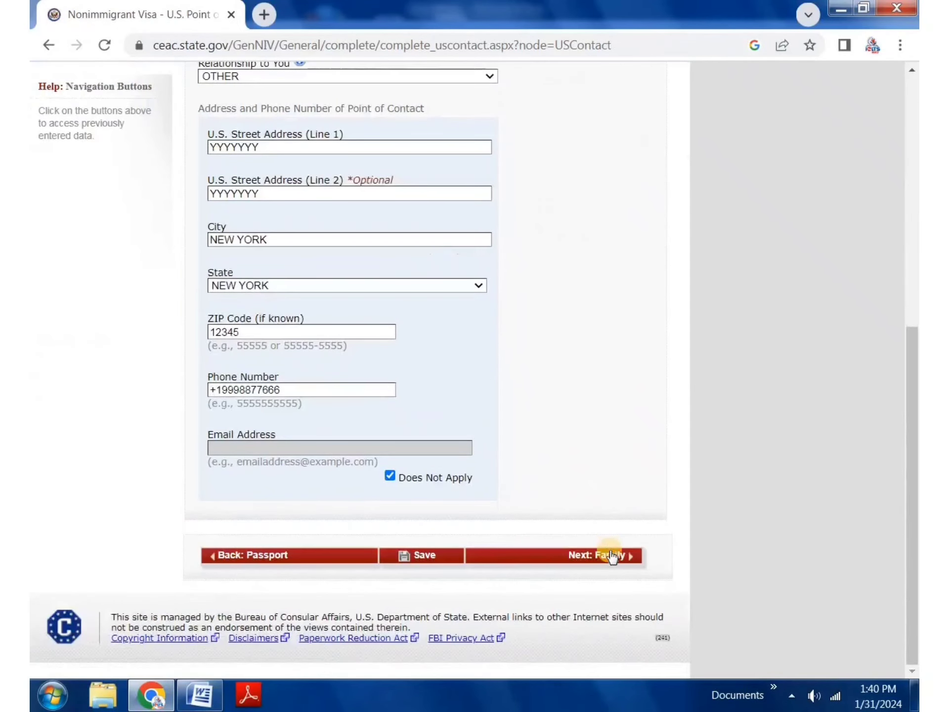
Step: Move to the family section and enter the father's surname and given names
click(608, 553)
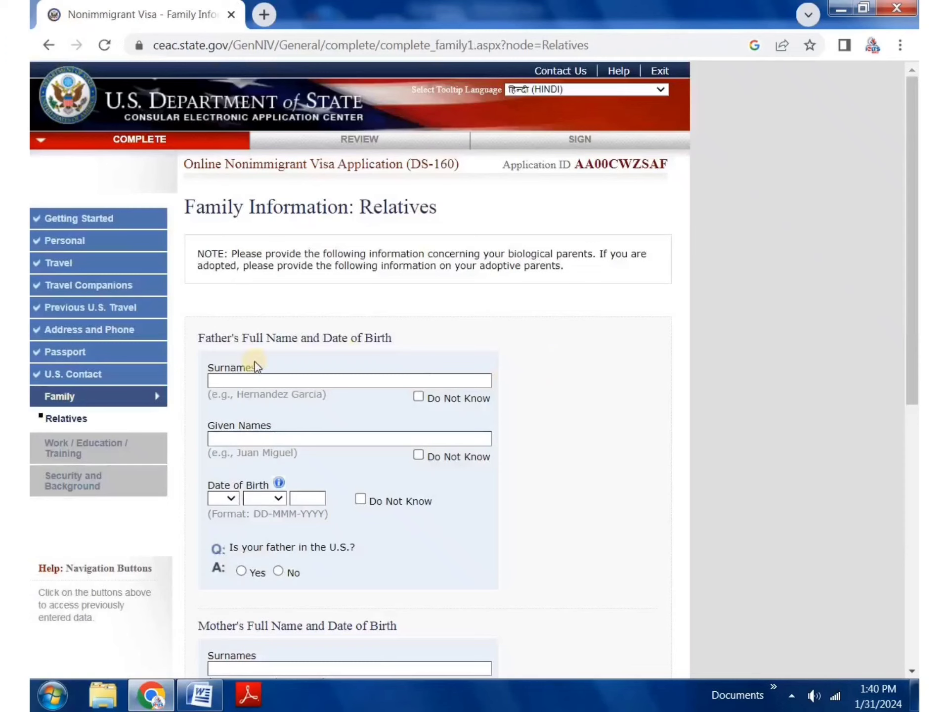
drag(211, 338, 382, 347)
click(359, 369)
click(250, 380)
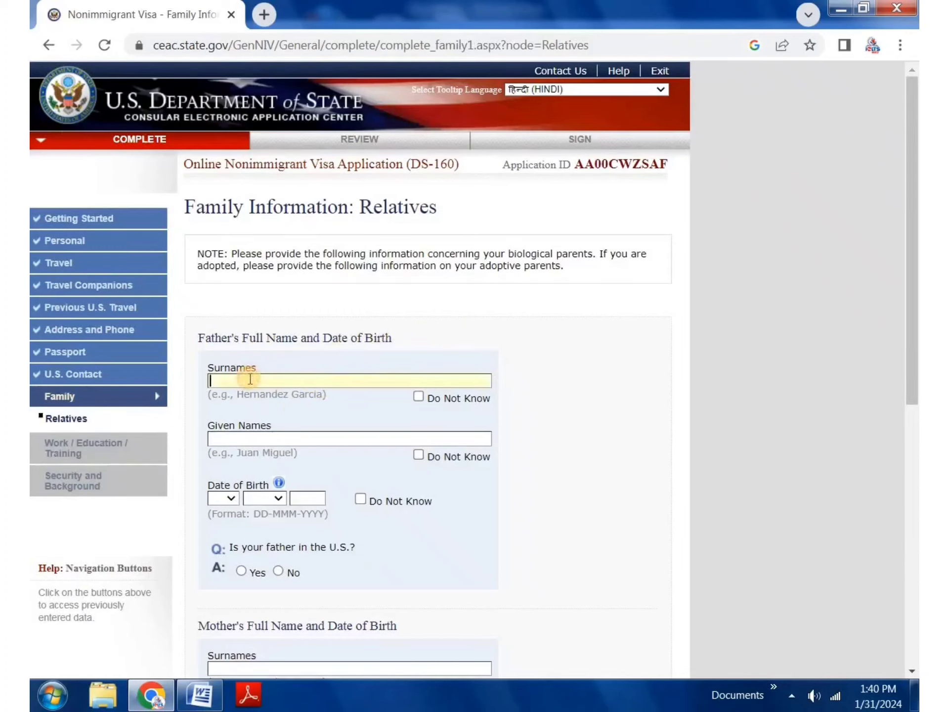
click(279, 439)
scroll(279, 439, down, 1)
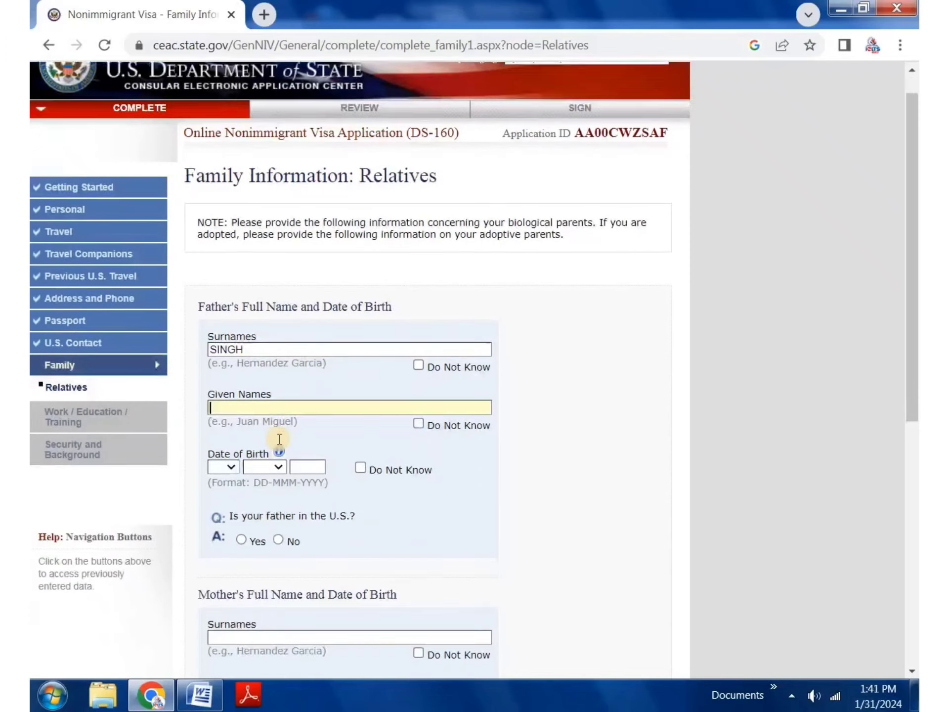
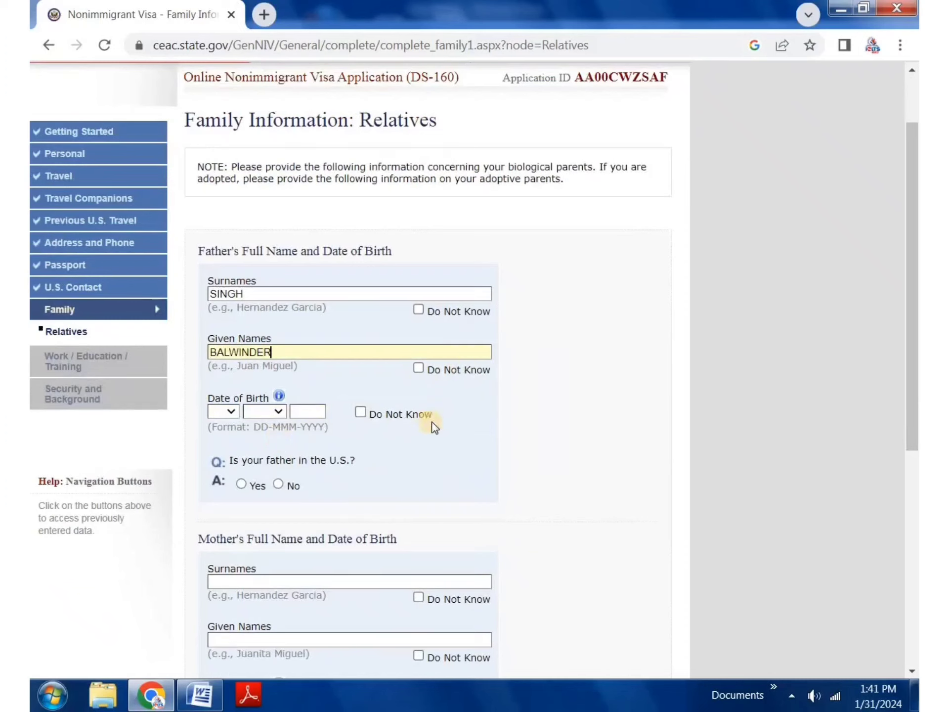
click(218, 412)
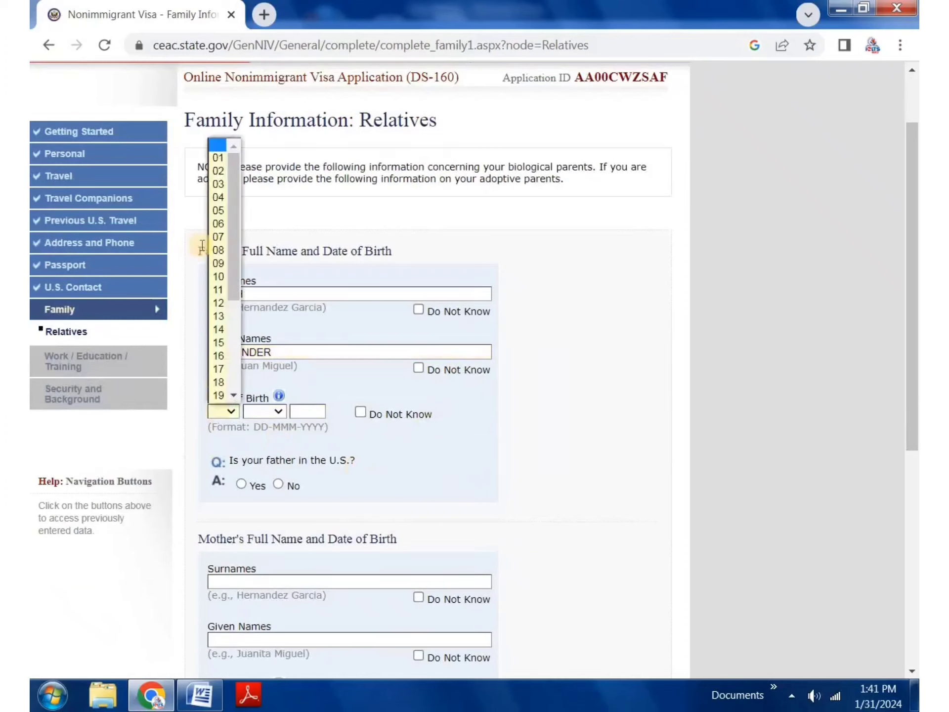
click(219, 198)
click(260, 418)
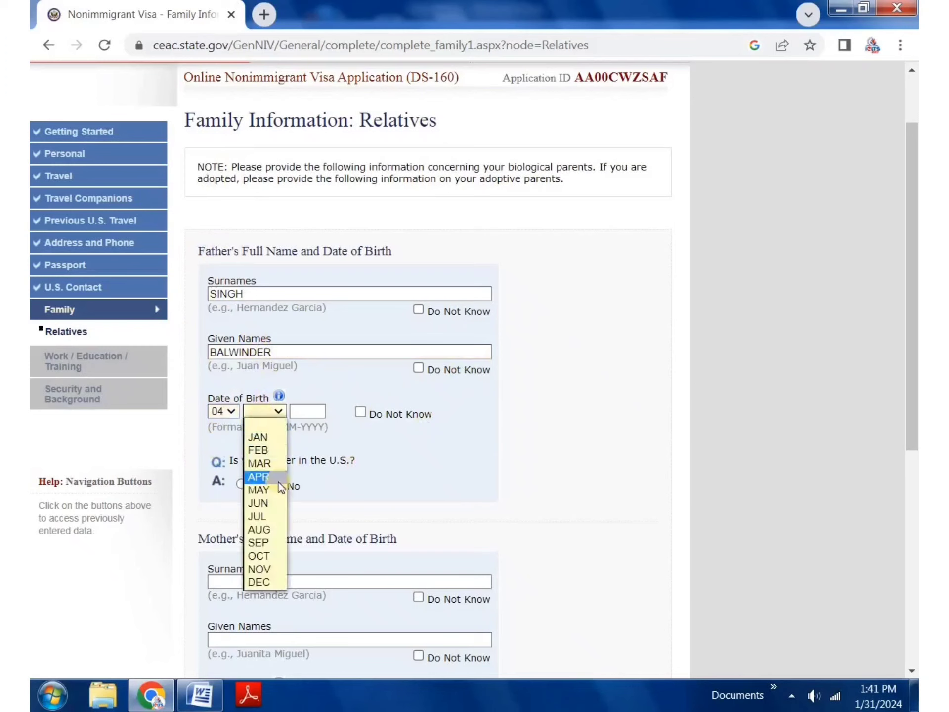
click(257, 481)
click(317, 414)
text(1977)
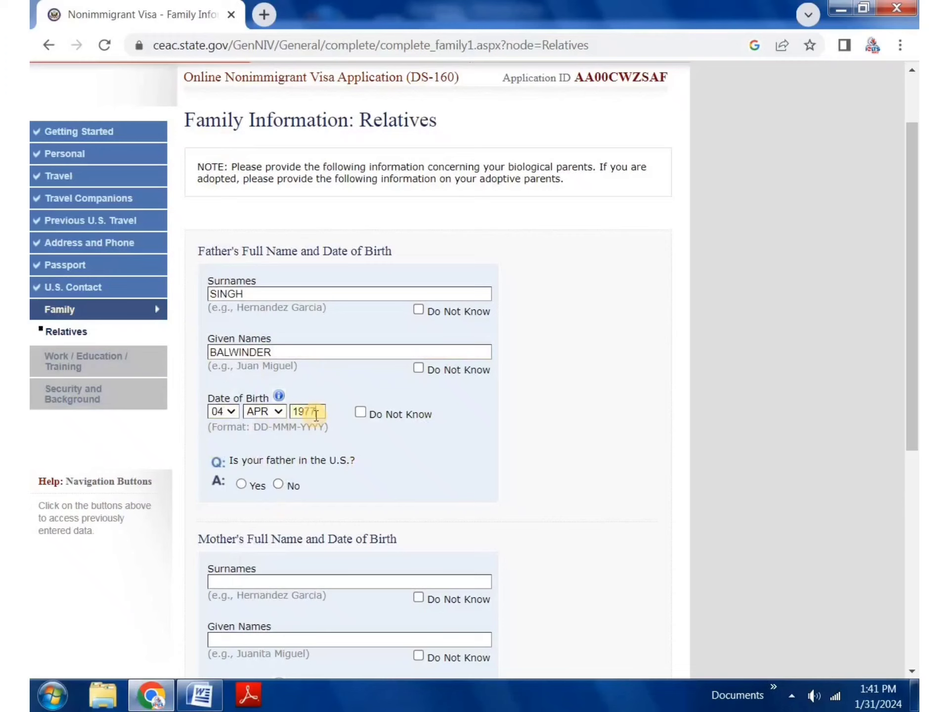
click(277, 484)
Step: Enter the mother's surname and given names
scroll(447, 422, down, 3)
click(241, 408)
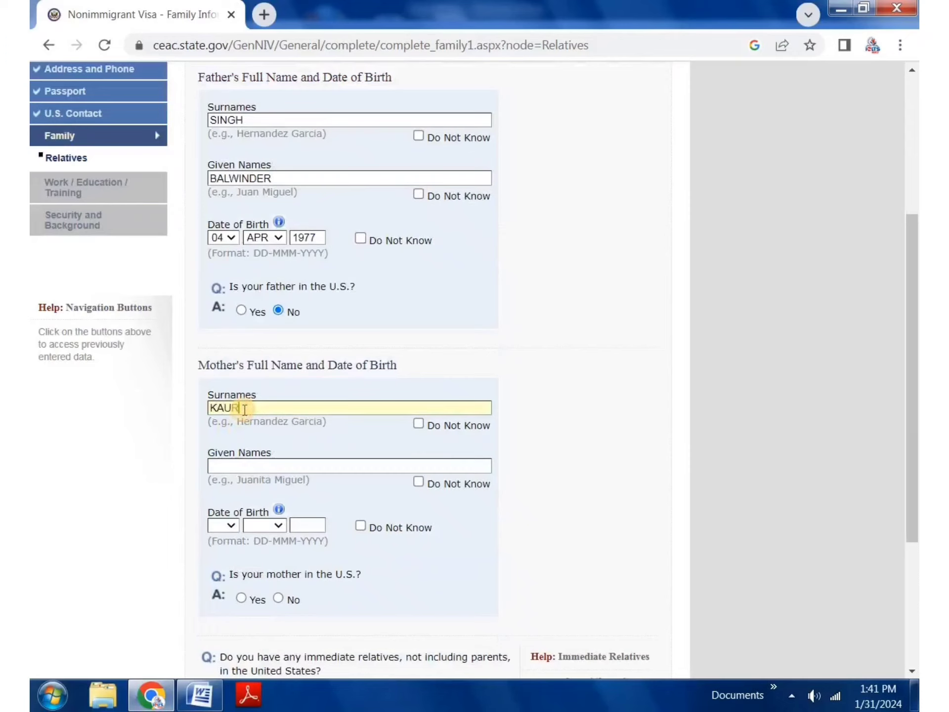
click(266, 463)
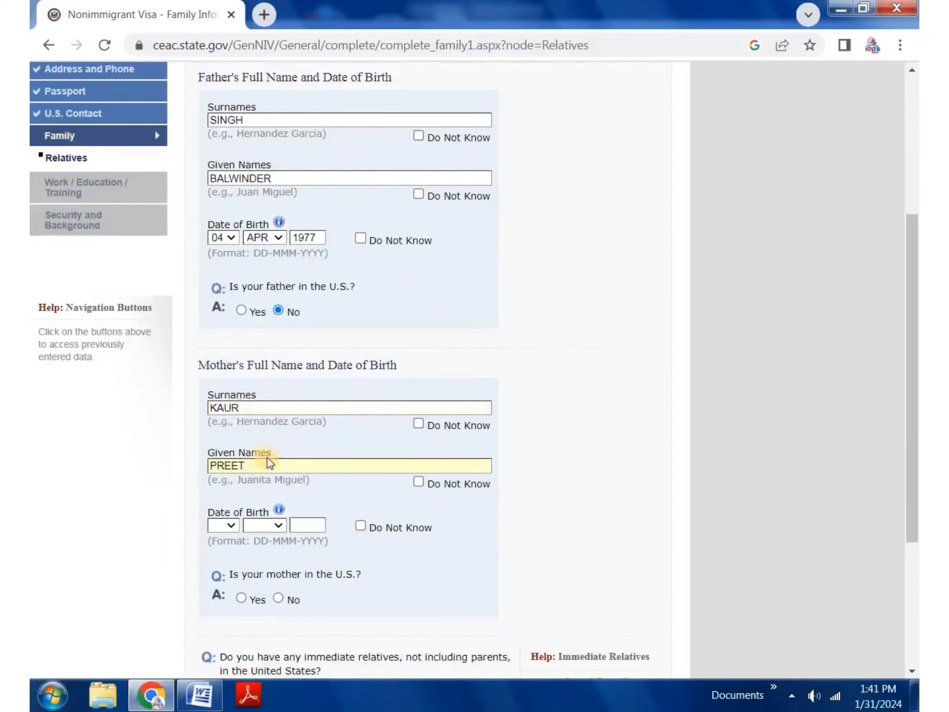
Step: Fill the mother's birth date as 03 MAY 1980, then mark it Do Not Know
scroll(378, 393, down, 3)
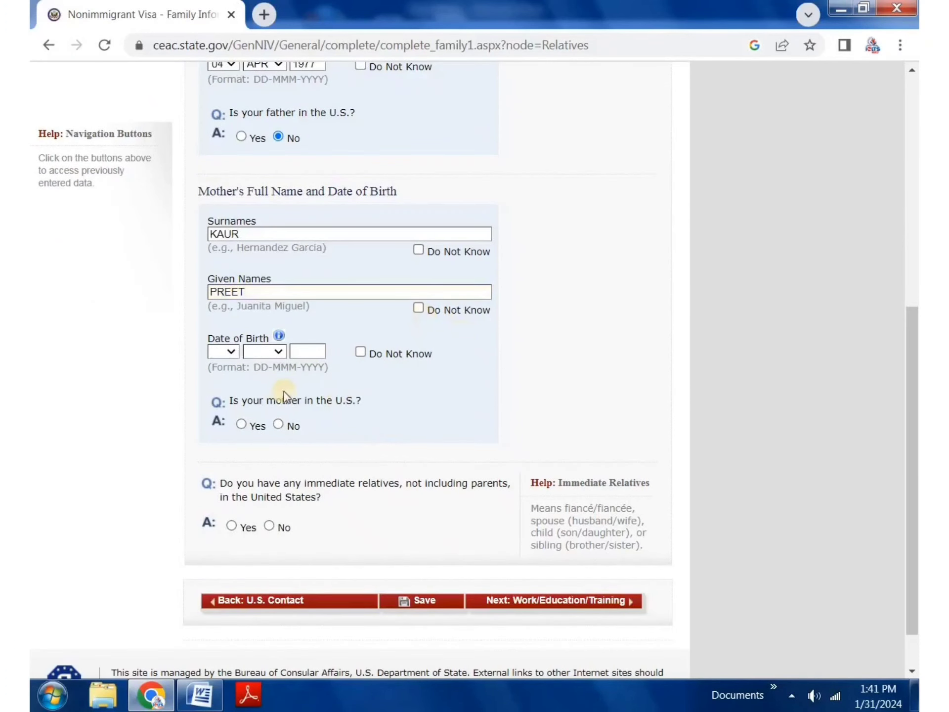
click(231, 352)
click(221, 383)
click(276, 353)
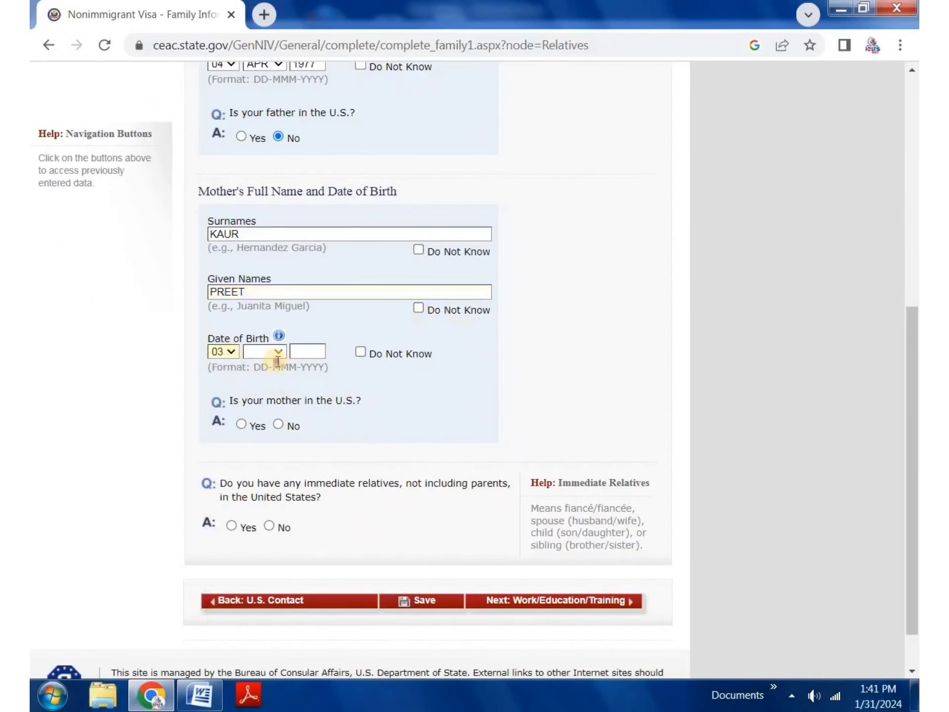
click(270, 429)
click(302, 351)
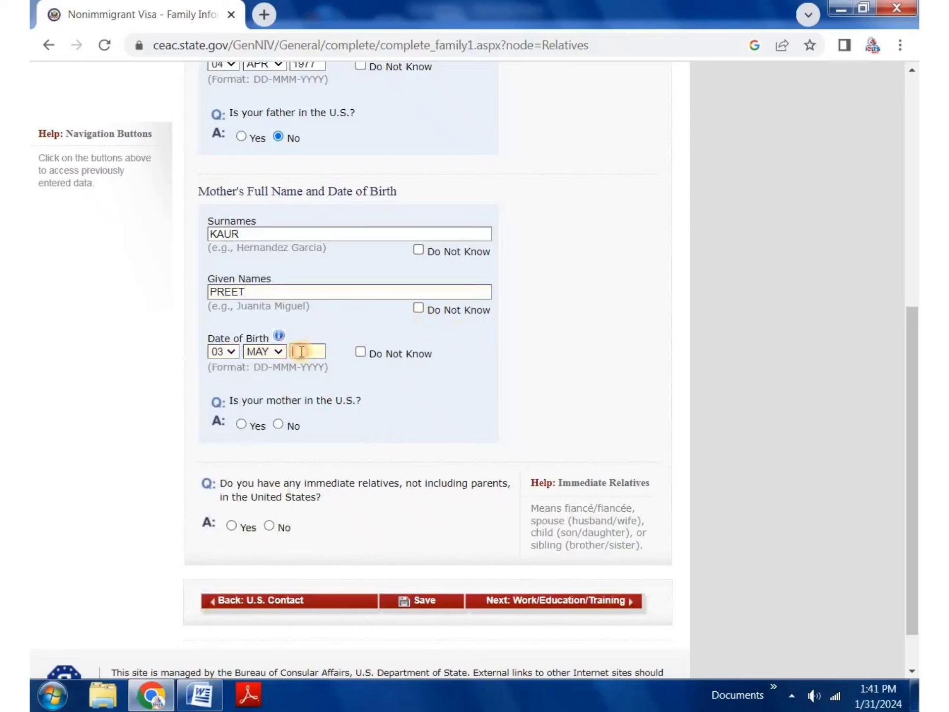
text(1980)
click(360, 351)
Step: Answer No for the mother being in the U.S. and Yes to immediate relatives
click(277, 425)
scroll(200, 447, down, 1)
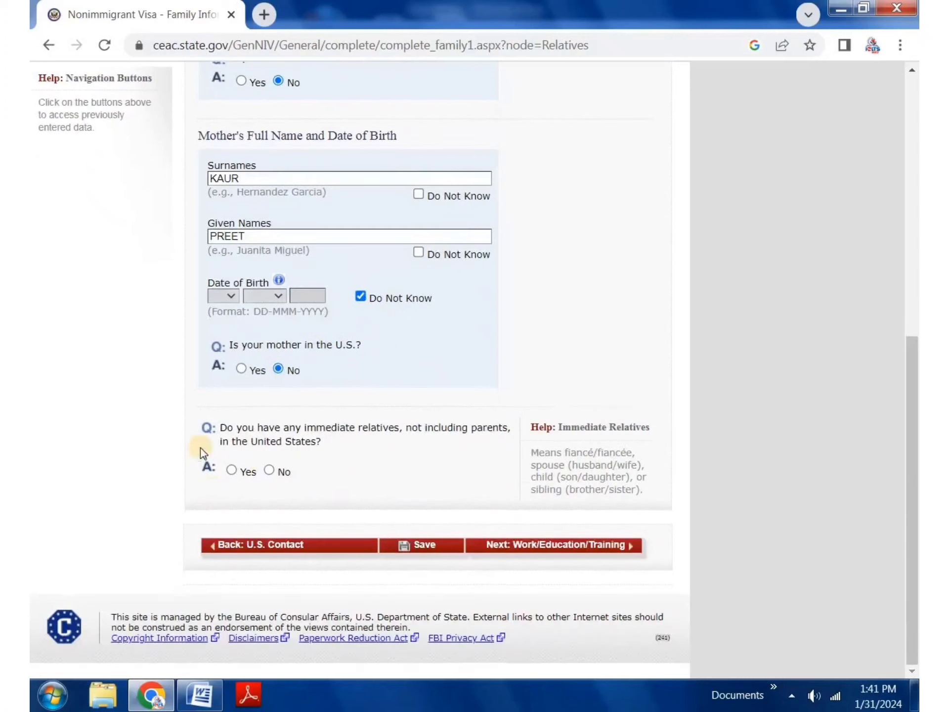
drag(245, 428, 393, 441)
click(334, 446)
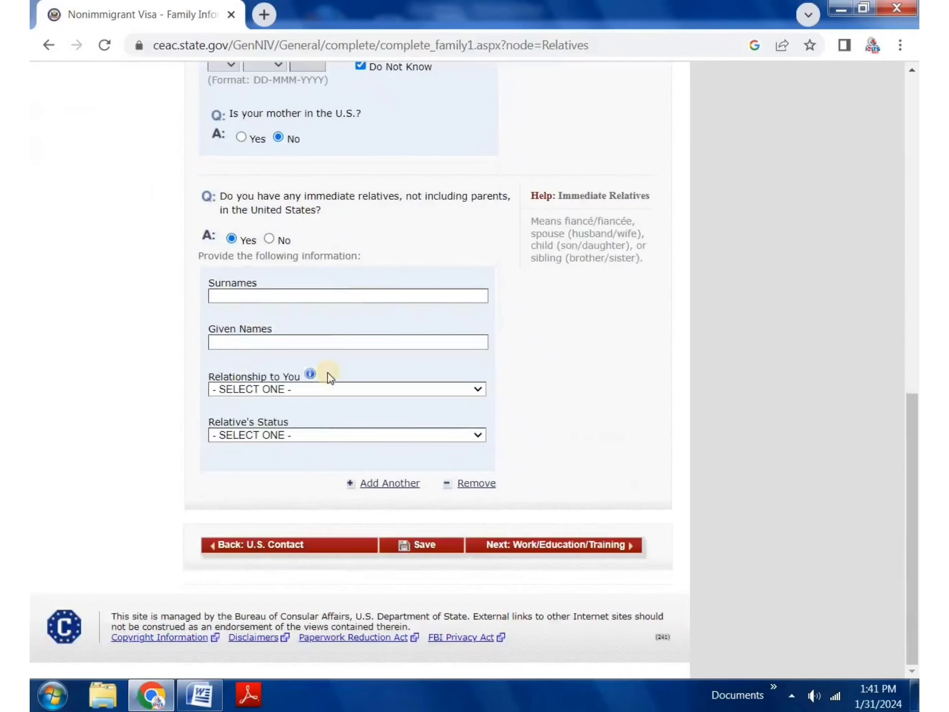
Step: Leave the relationship unset, switch immediate and other U.S. relatives to No, then save and continue
click(302, 390)
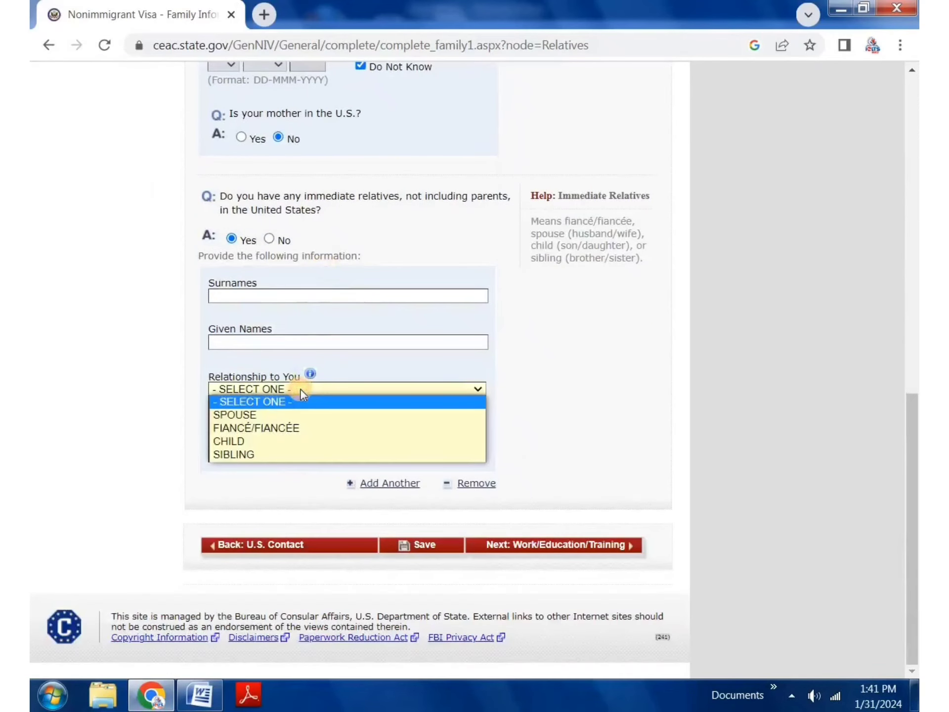
click(536, 360)
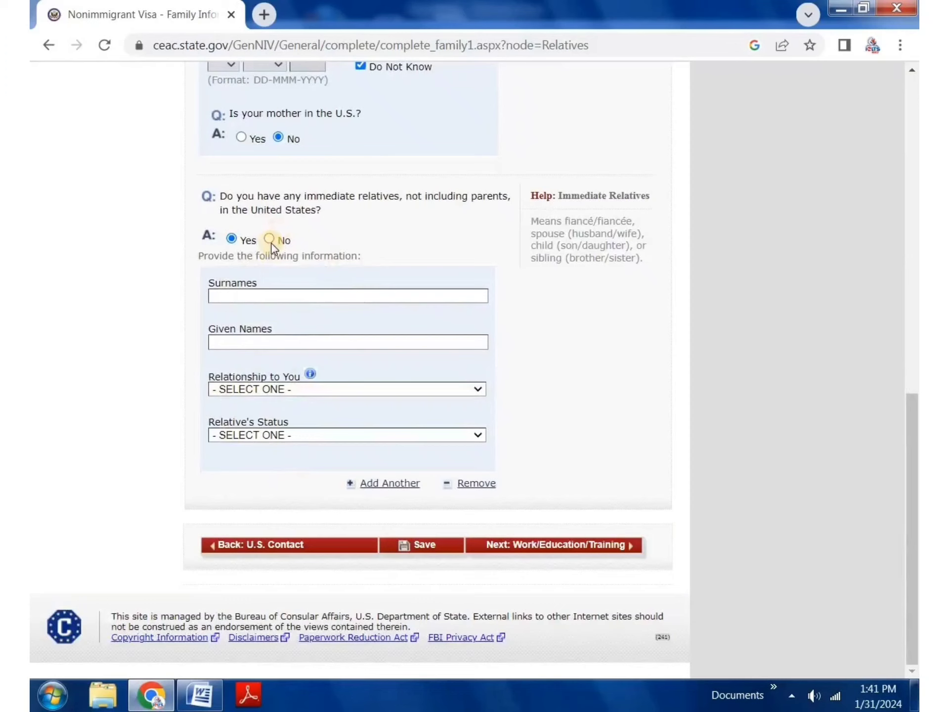
click(271, 238)
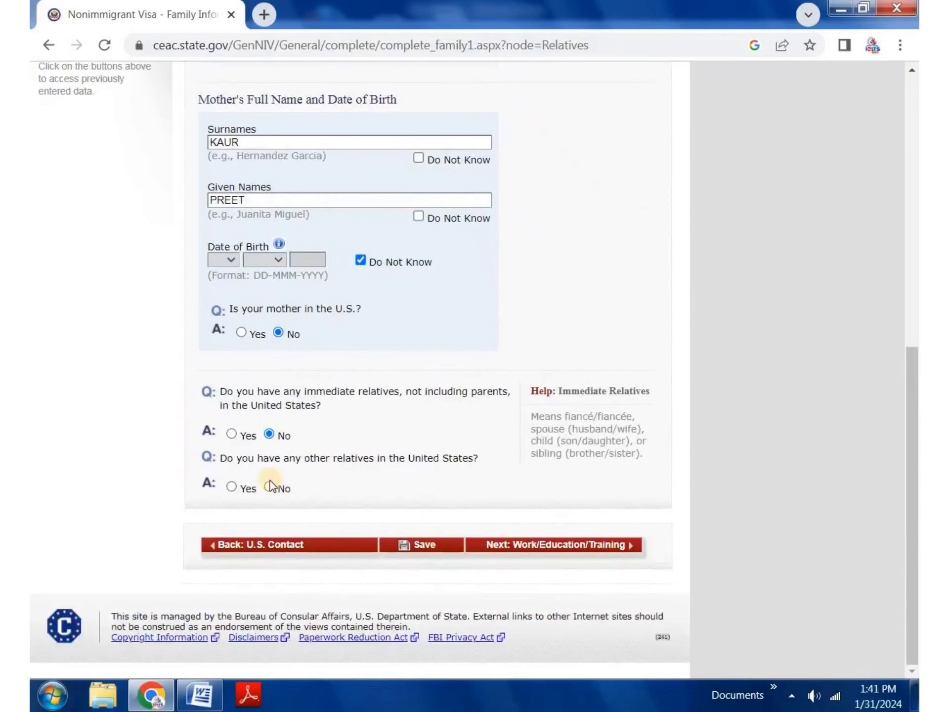
click(265, 484)
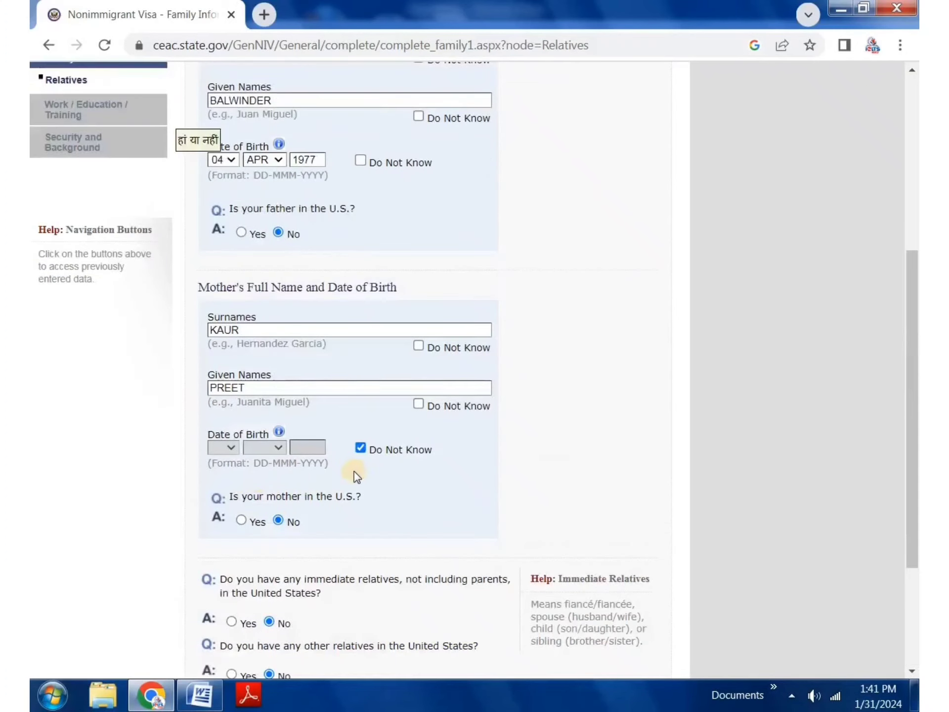
click(425, 546)
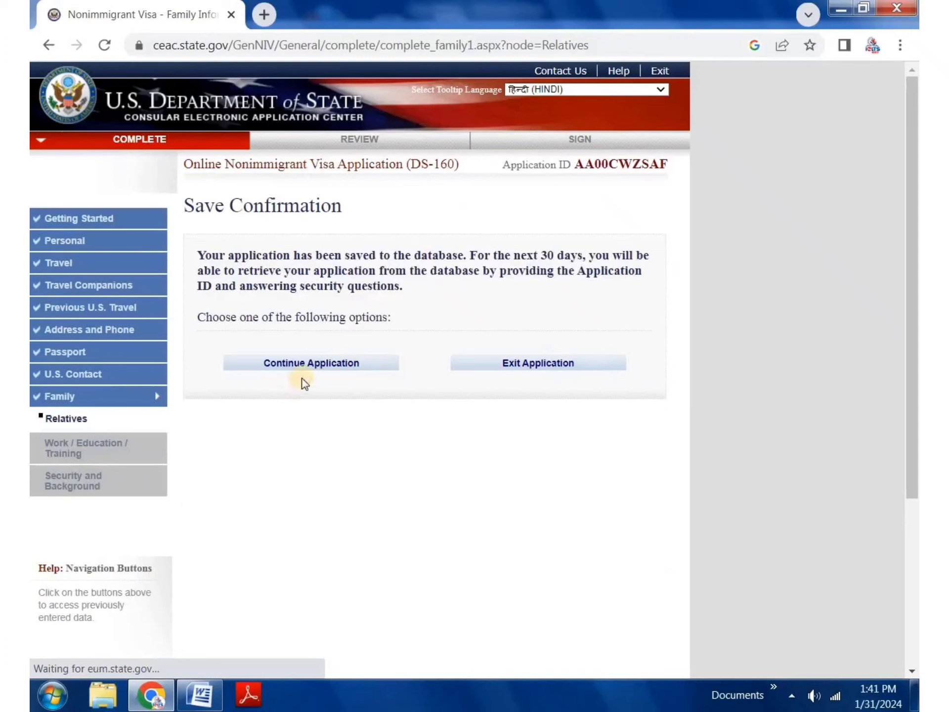
click(311, 363)
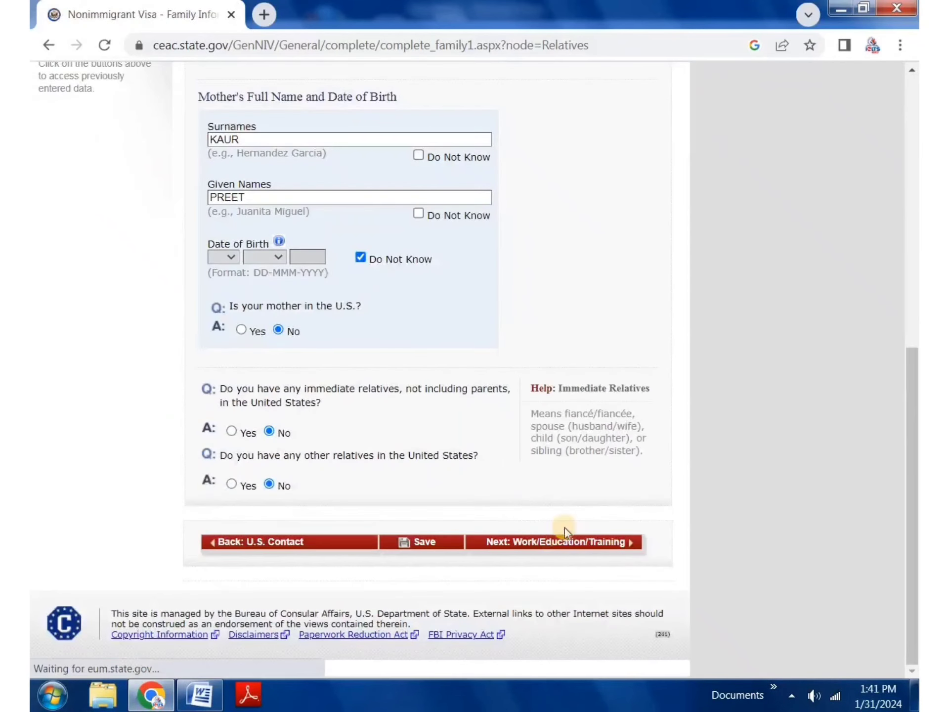
Step: Go to the Work/Education/Training page and choose BUSINESS from the Primary Occupation list
click(570, 544)
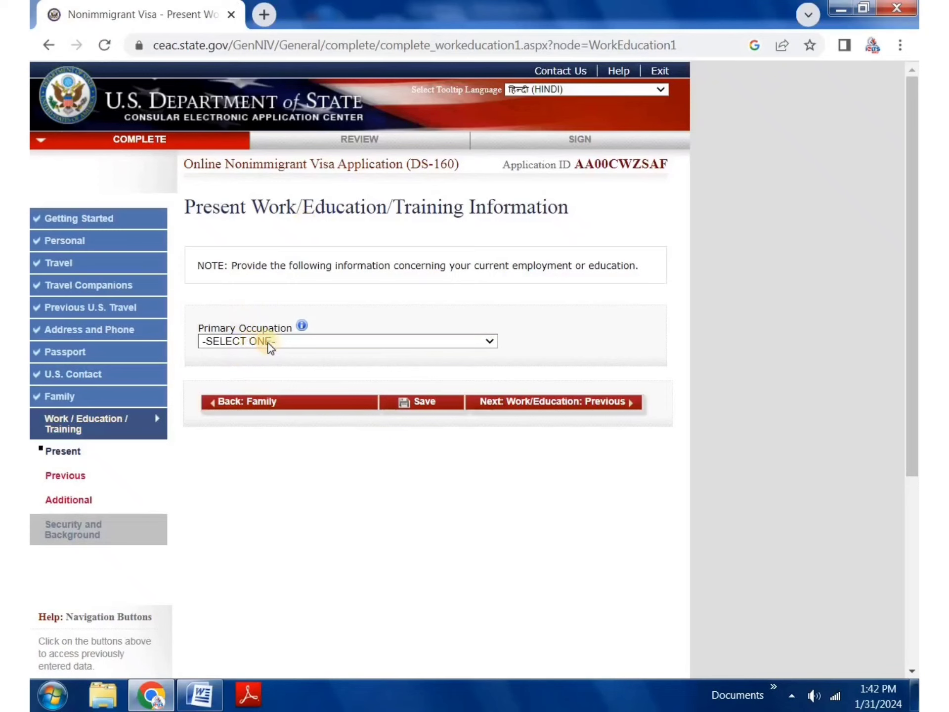
click(218, 343)
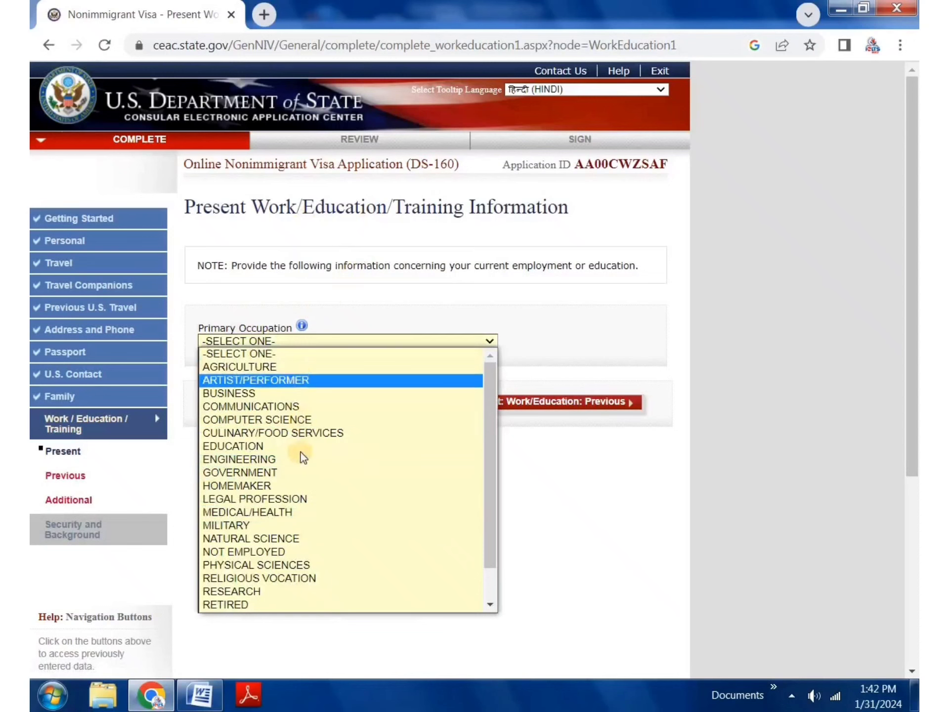
scroll(287, 504, down, 1)
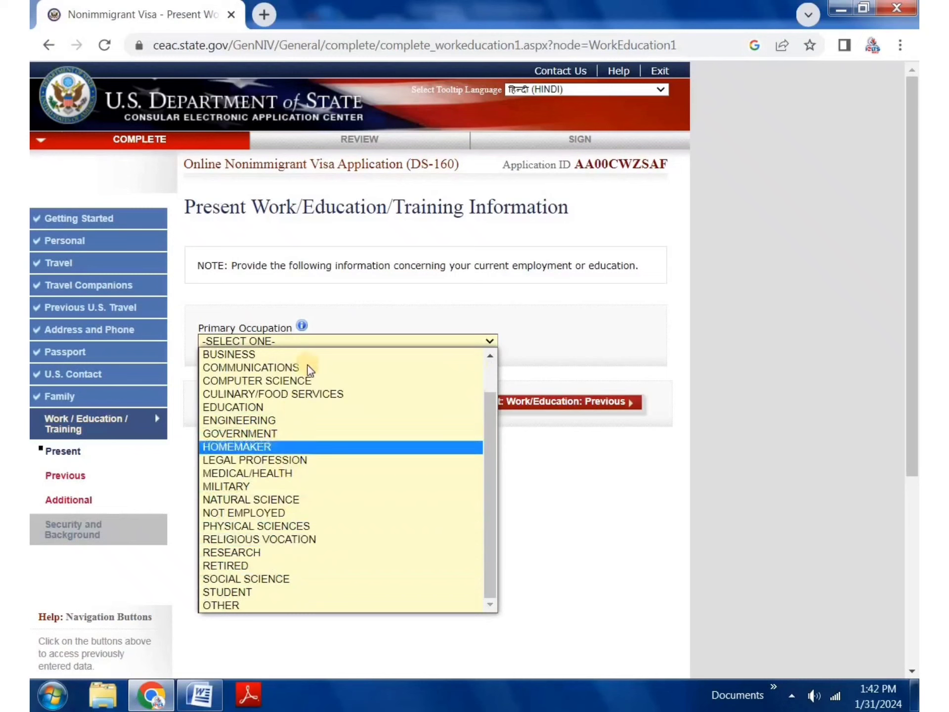
scroll(310, 370, up, 1)
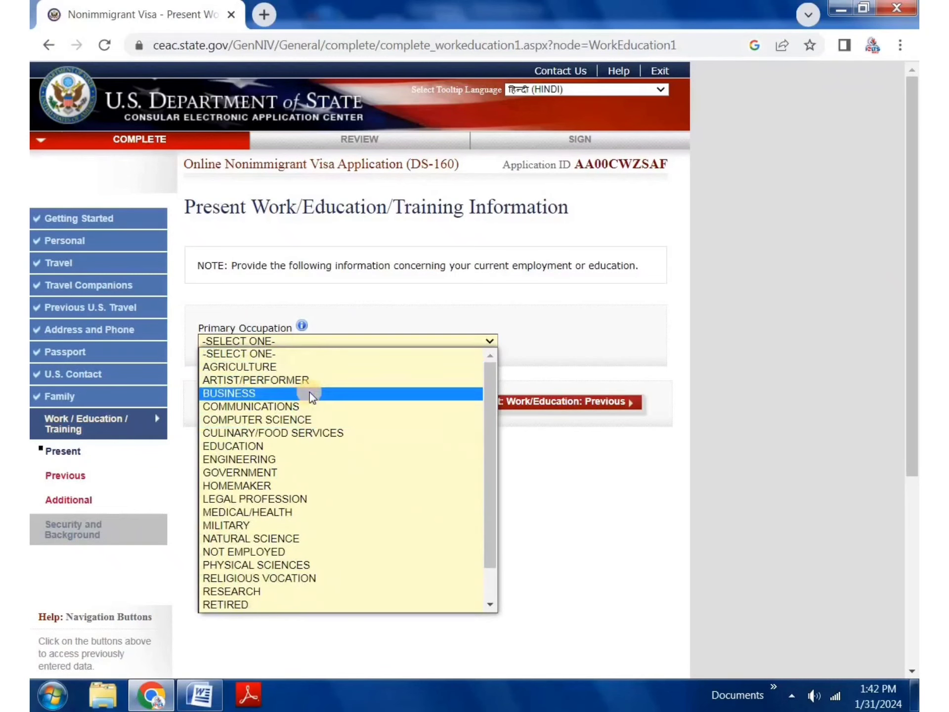
click(310, 394)
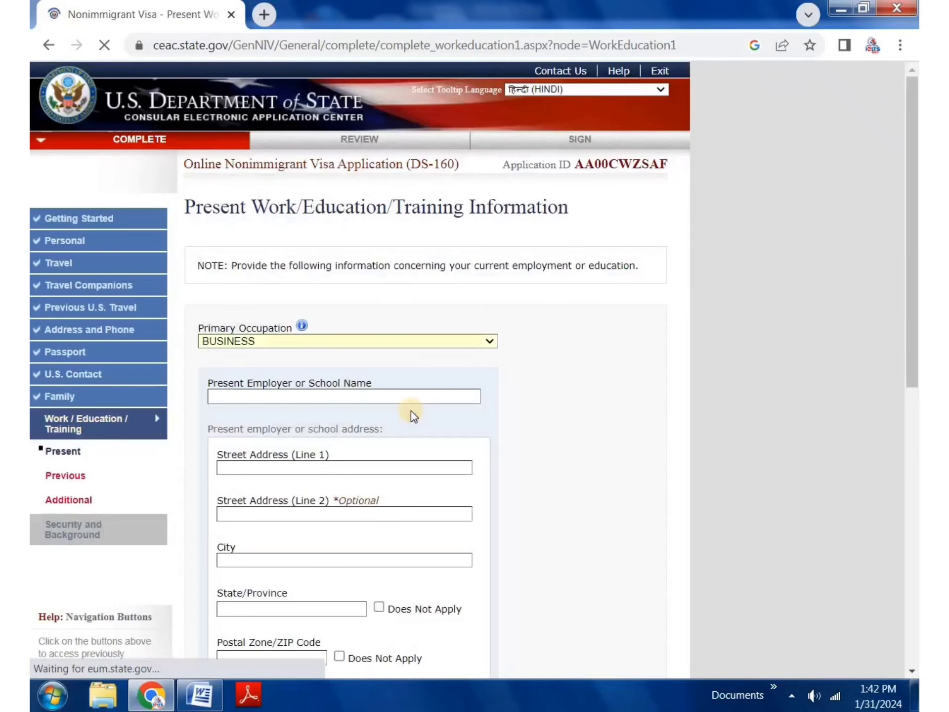
Step: Step through the employer fields from name and address down to Phone Number
scroll(352, 398, down, 2)
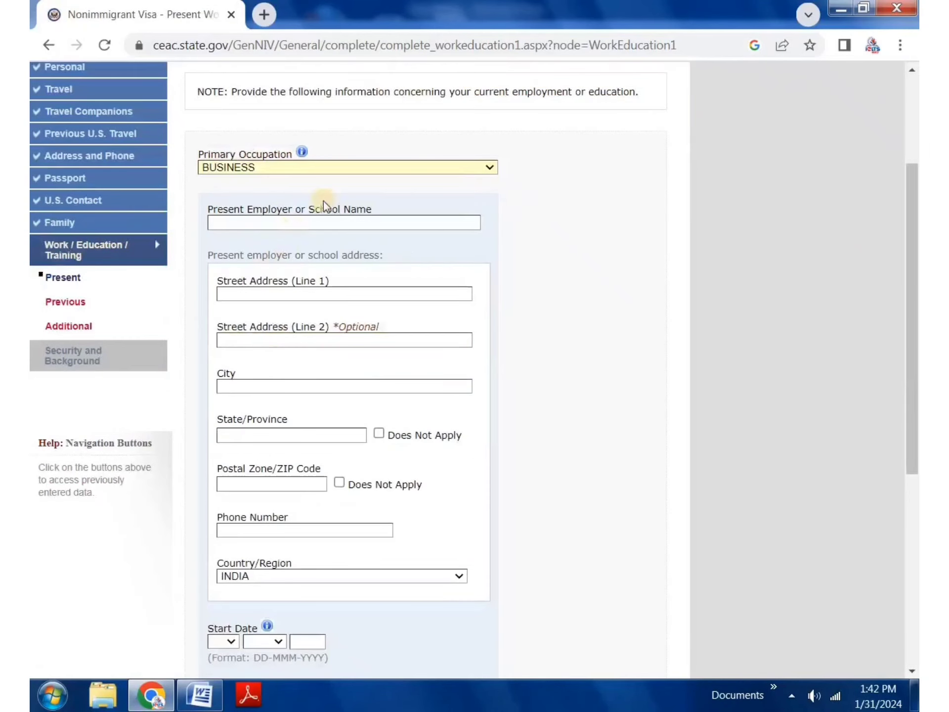
click(336, 222)
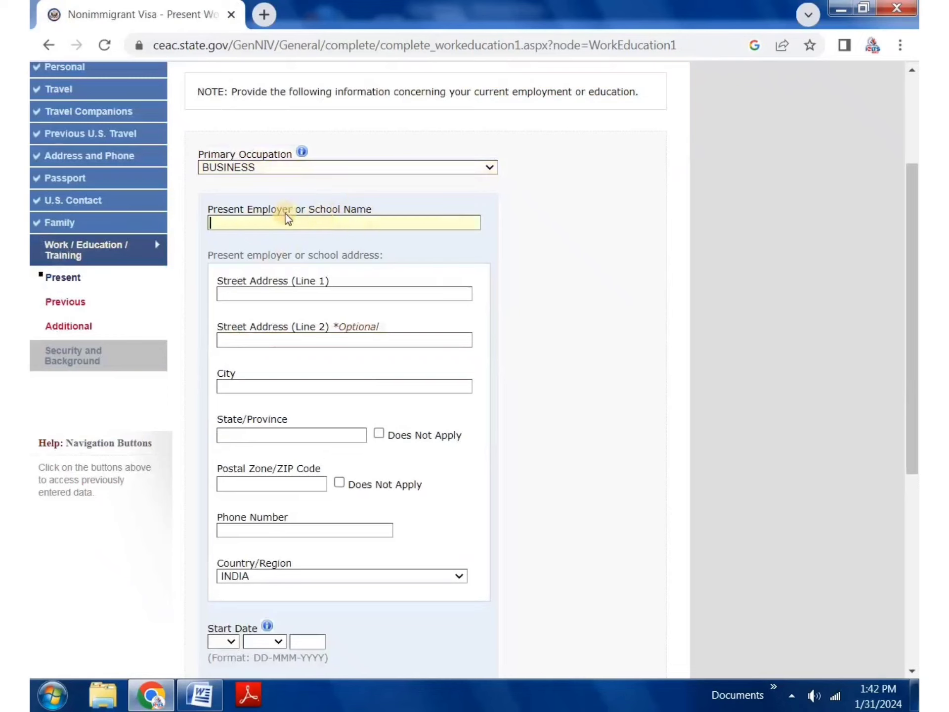
click(296, 293)
click(309, 341)
click(287, 386)
click(287, 435)
click(274, 484)
click(292, 530)
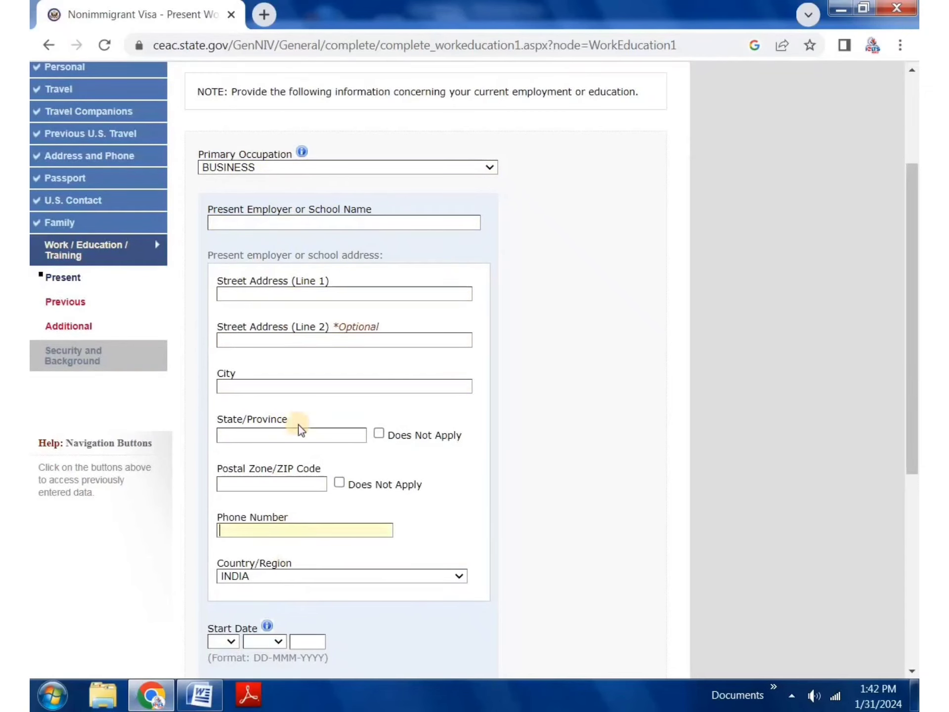
scroll(297, 426, down, 2)
Step: Enter employer name YYYYY, first street line YYYYYY, and the employer's city
click(301, 135)
text(YYYYY)
click(303, 207)
text(YY)
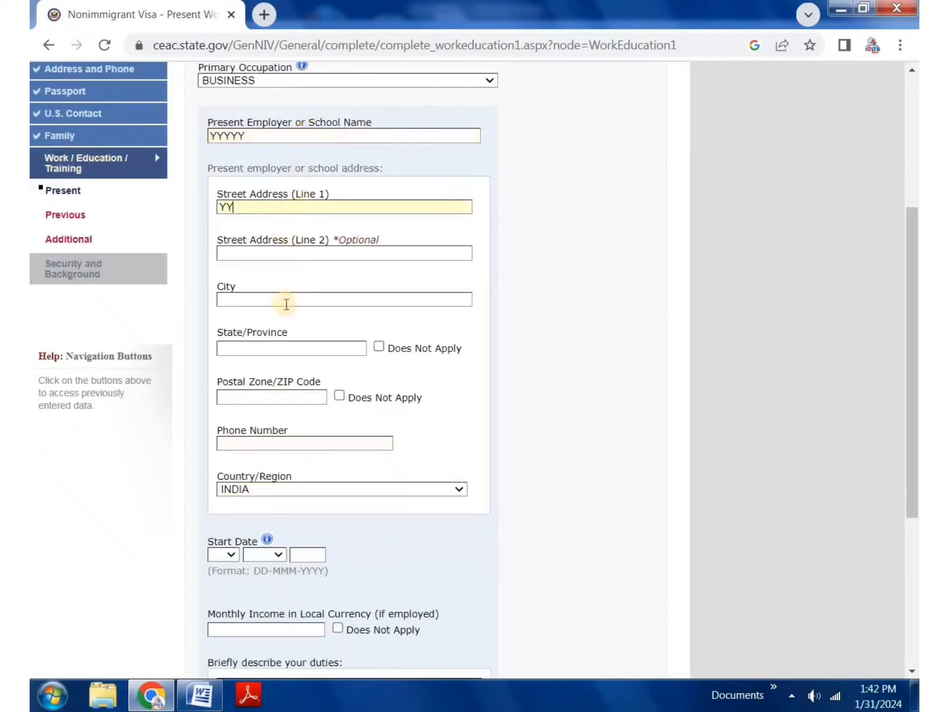
text(YYYY)
click(286, 253)
text(YYYYYY)
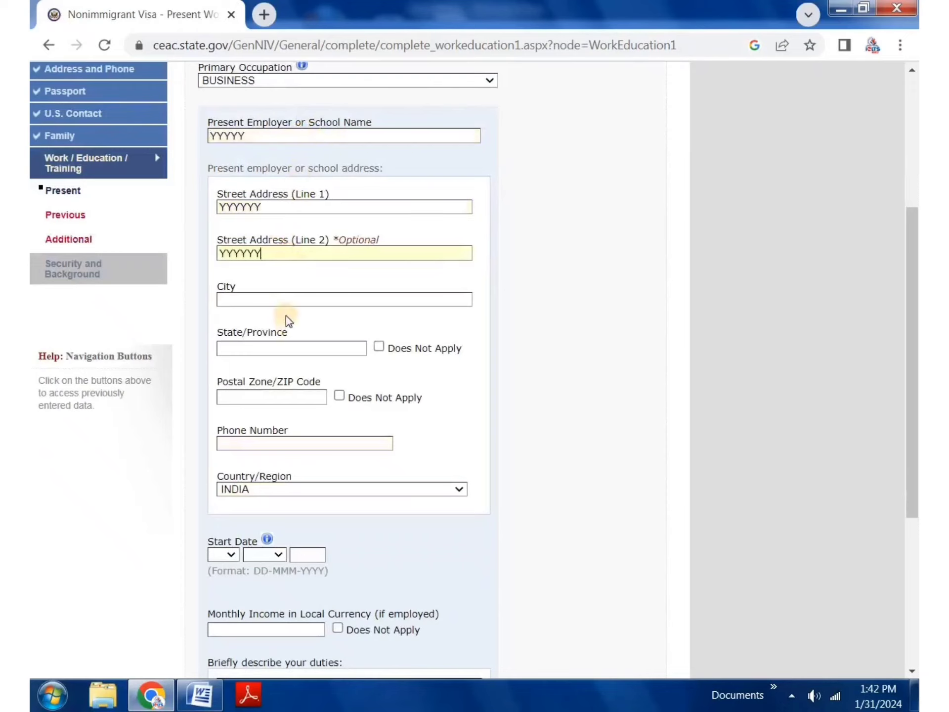
click(295, 303)
text(KAITHAL)
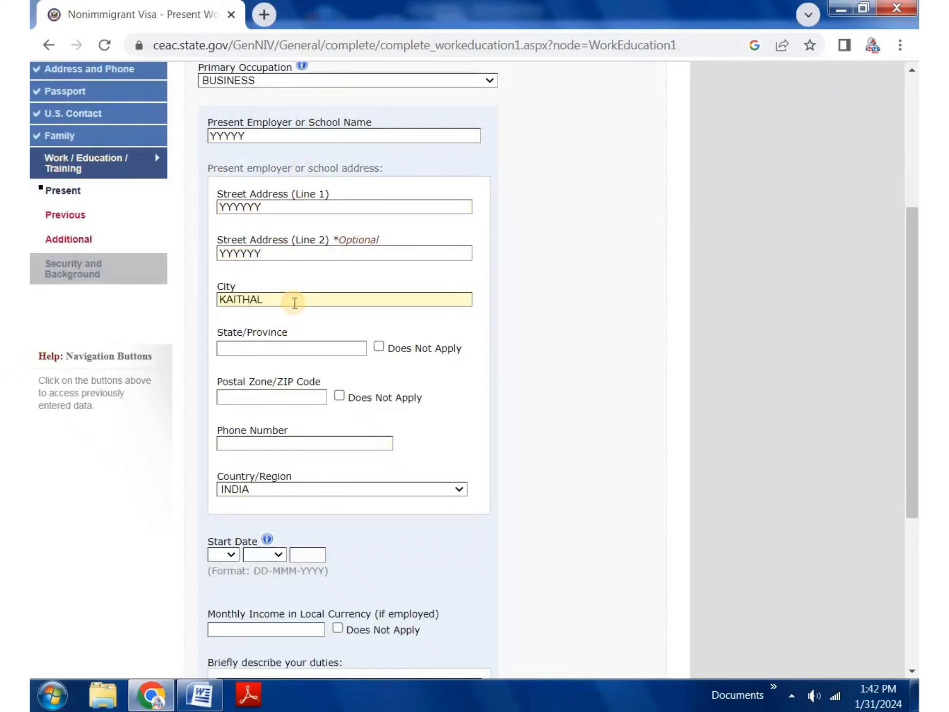
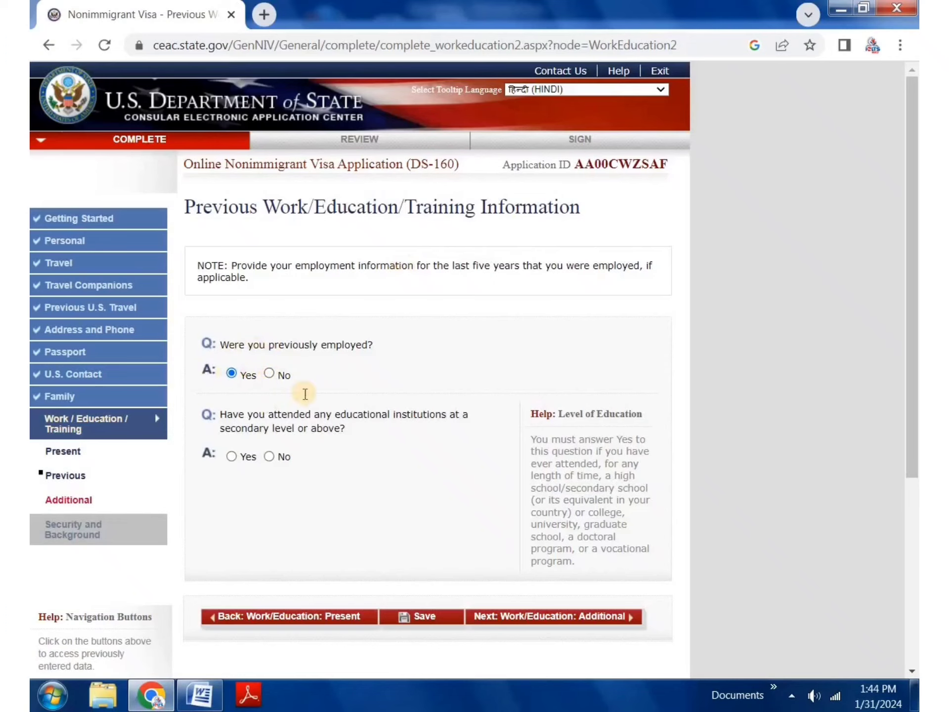
Step: Scroll down the Previous Work/Education page to the previously-employed question
scroll(329, 275, down, 5)
Step: Step through the previous employer fields from employer name down to the duties description
click(340, 176)
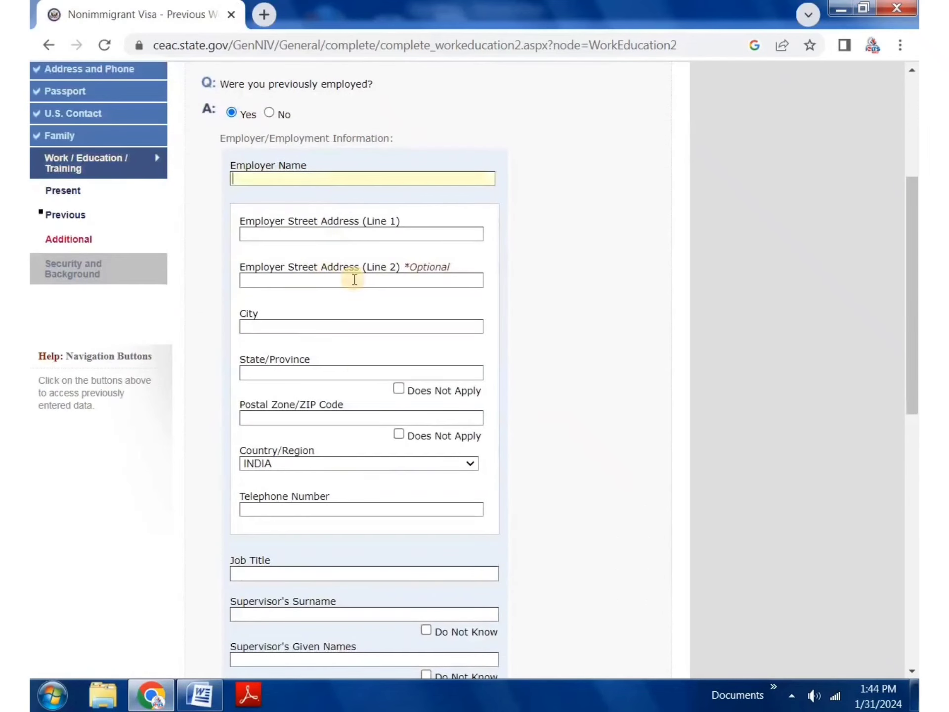
scroll(332, 455, down, 3)
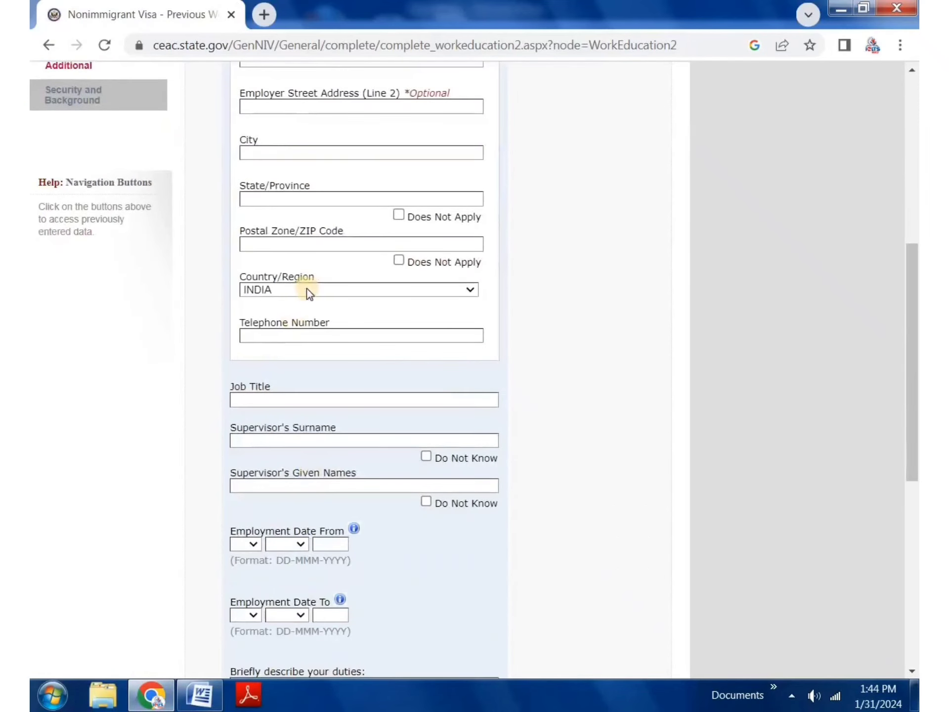
click(282, 406)
click(275, 437)
scroll(292, 386, down, 3)
click(313, 317)
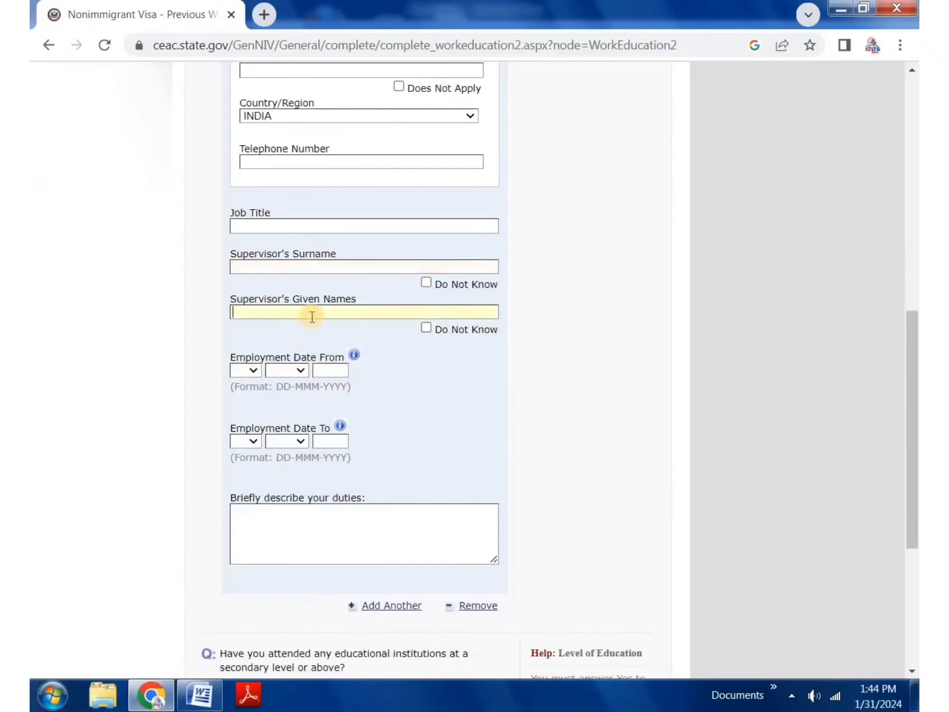
scroll(296, 365, down, 2)
drag(254, 337, 318, 414)
click(318, 419)
scroll(392, 428, down, 3)
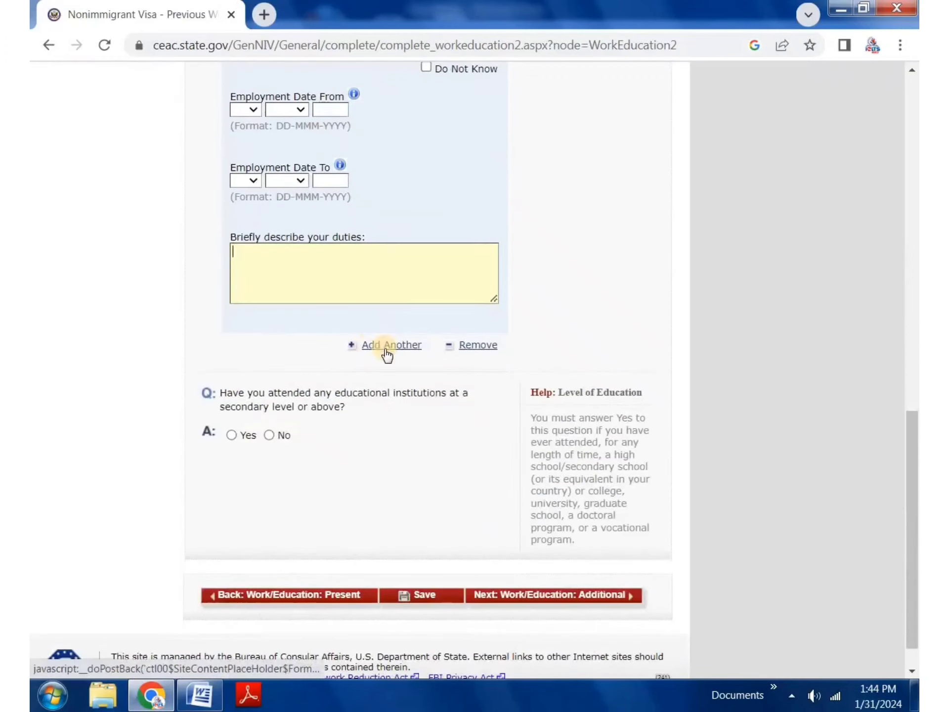
Step: Add a second employer entry, then change 'previously employed' to No
click(381, 347)
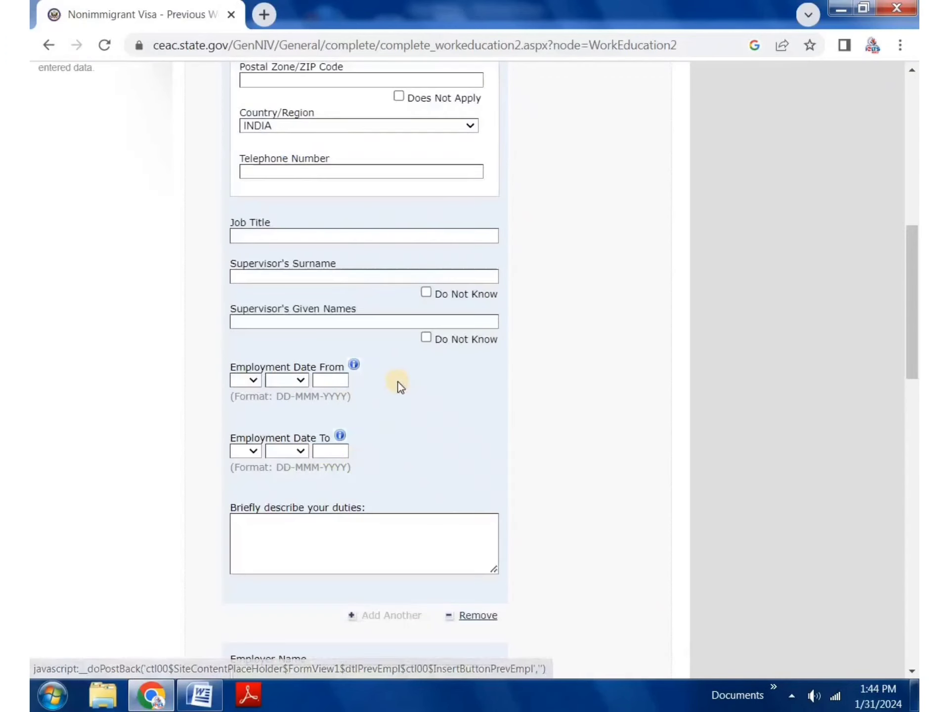
scroll(309, 515, down, 9)
scroll(369, 402, down, 3)
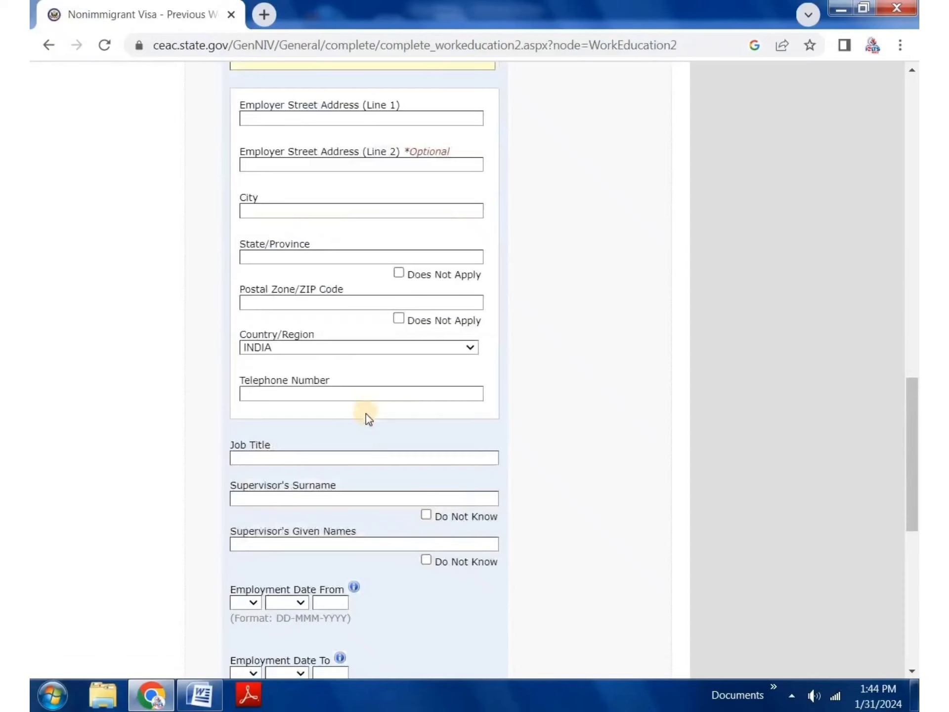
scroll(366, 413, down, 8)
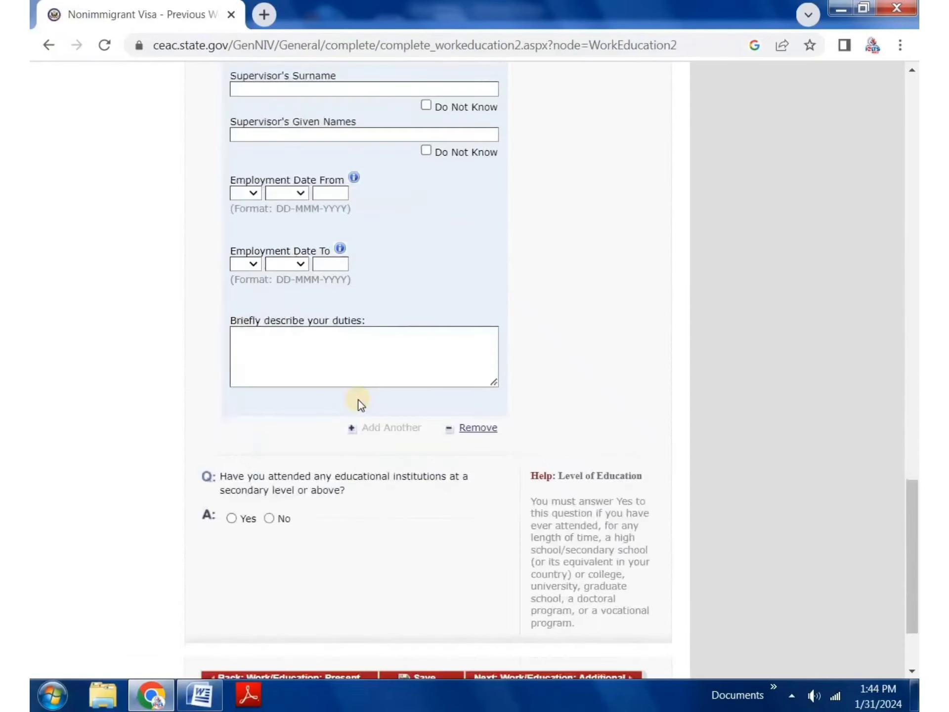
scroll(327, 374, up, 14)
scroll(327, 373, up, 14)
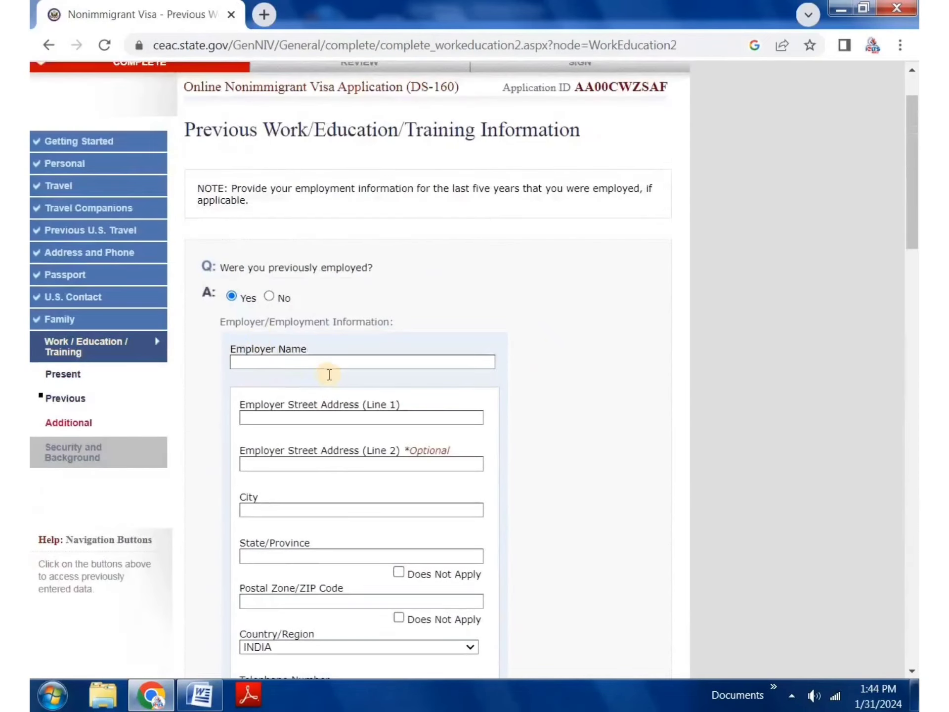
click(263, 298)
drag(251, 416, 394, 425)
click(288, 442)
Step: Answer Yes to secondary education and enter institution name GSSS
click(268, 456)
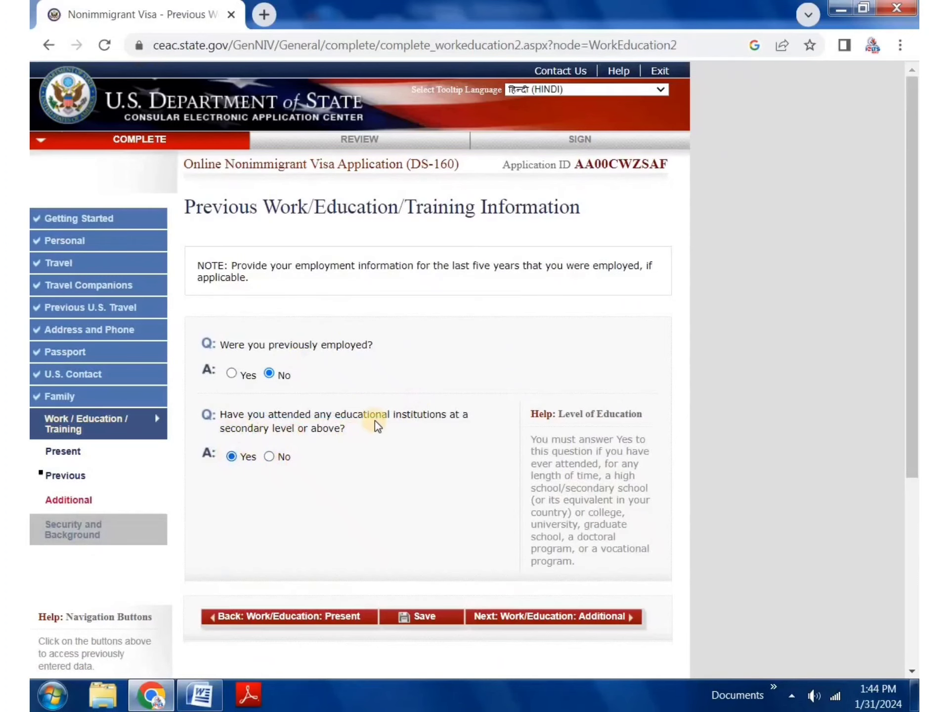
scroll(375, 418, down, 6)
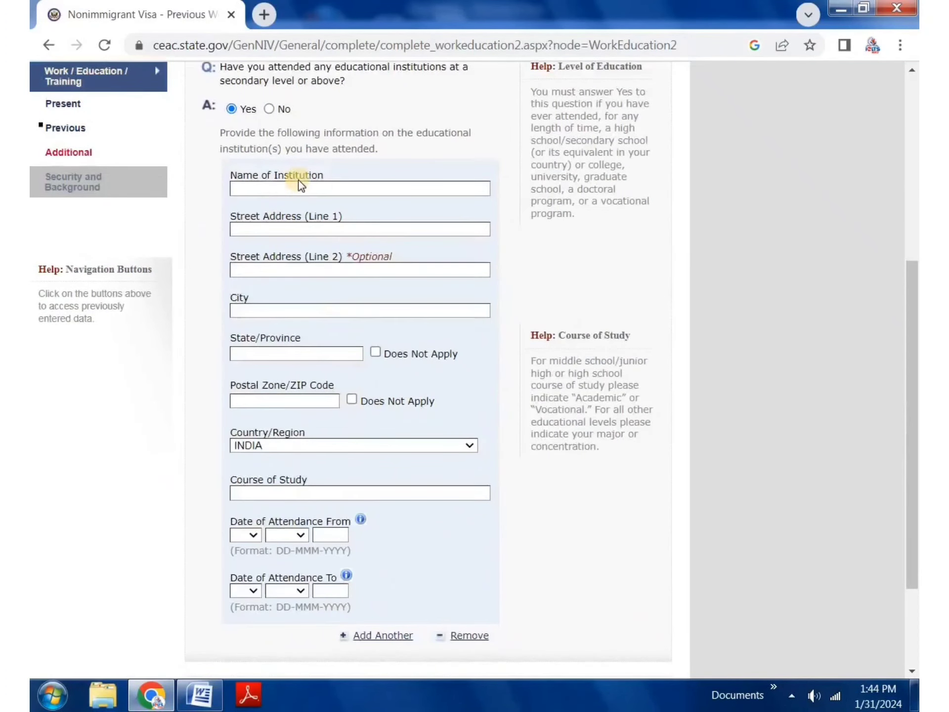
click(301, 185)
text(GSSSS)
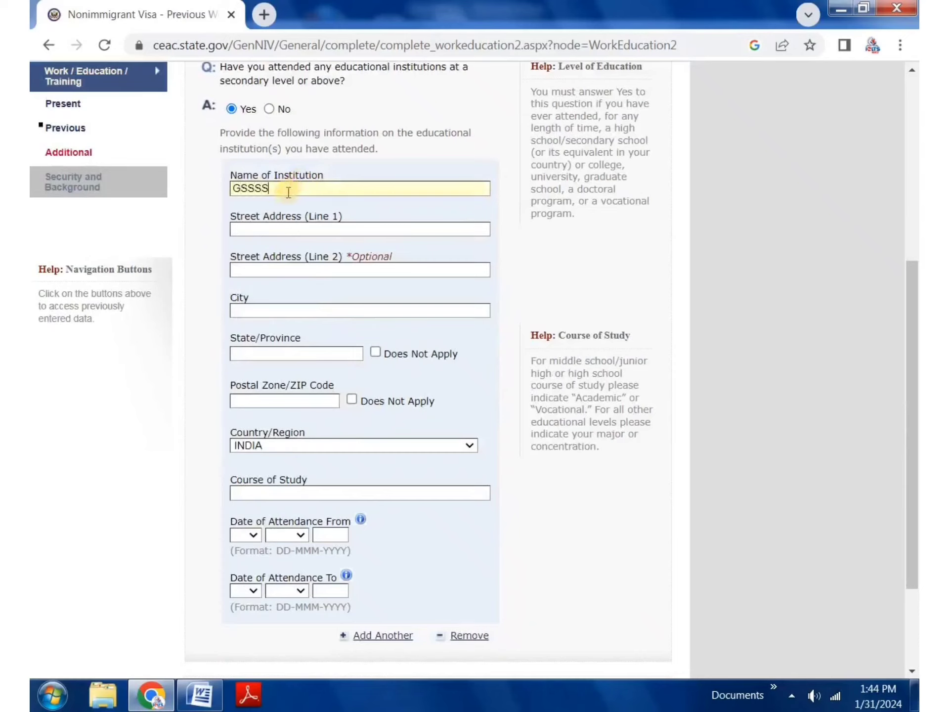
key(BackSpace)
Step: Step through the institution's address, city, state and postal code, then add a second institution entry
click(314, 228)
click(308, 269)
click(300, 311)
click(294, 354)
click(280, 402)
scroll(279, 485, down, 3)
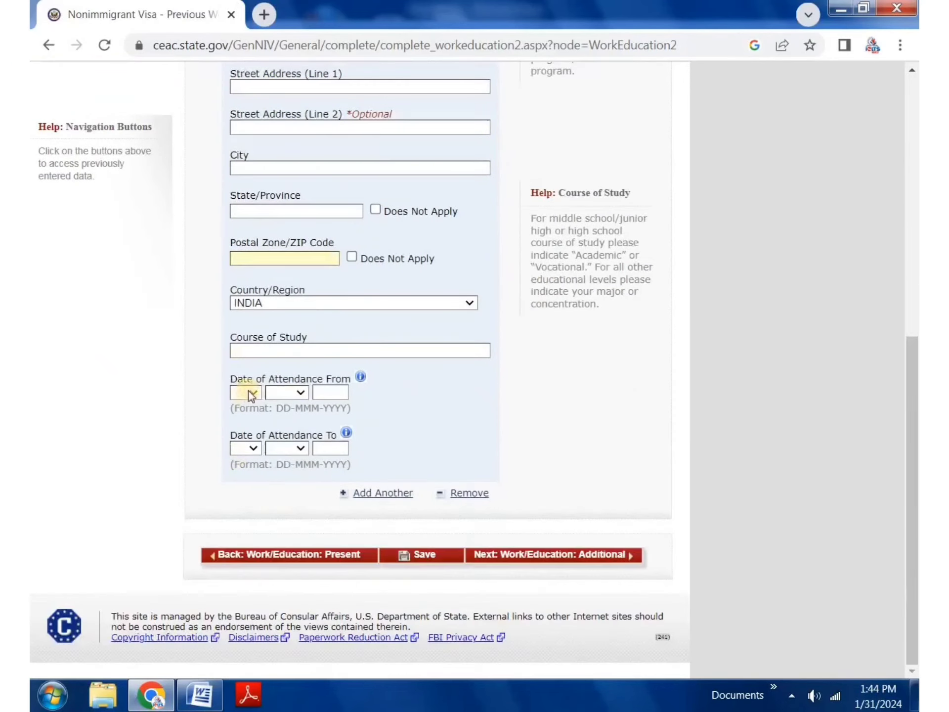
click(407, 417)
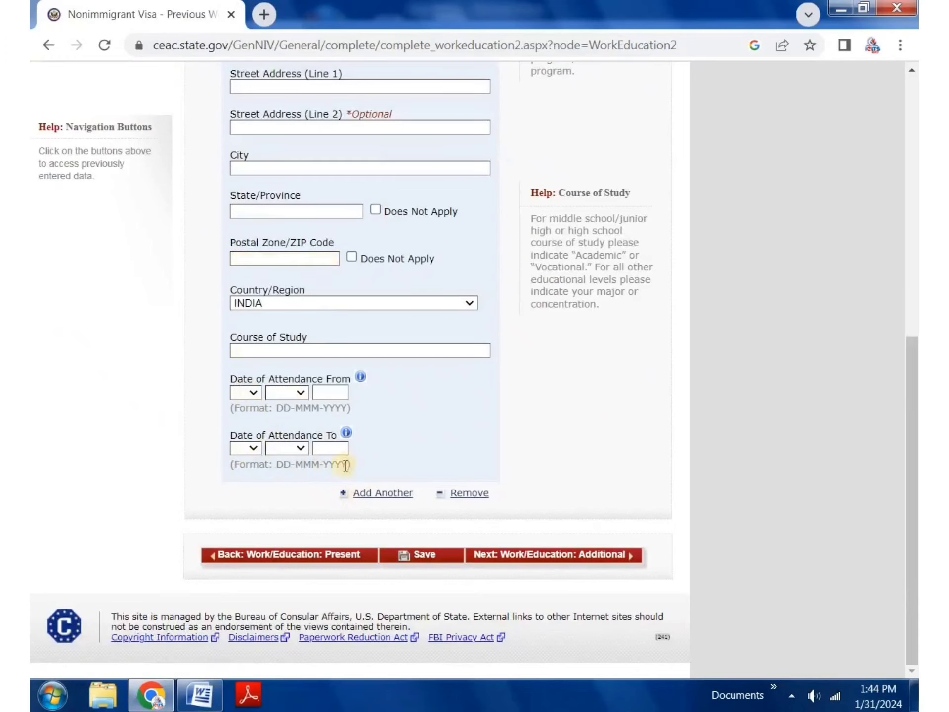
click(385, 489)
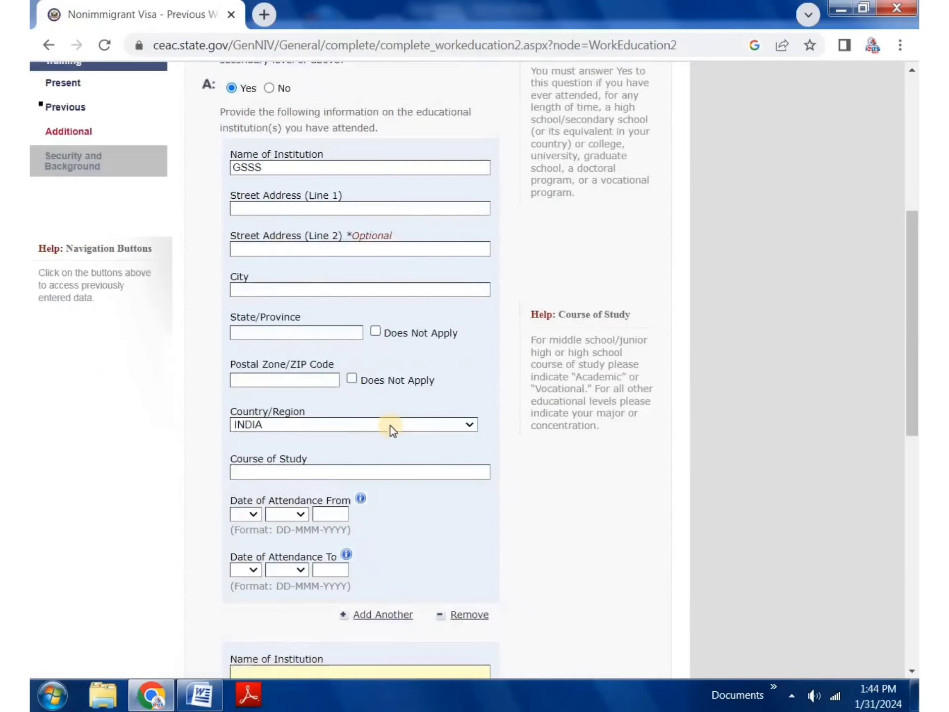
scroll(390, 428, down, 10)
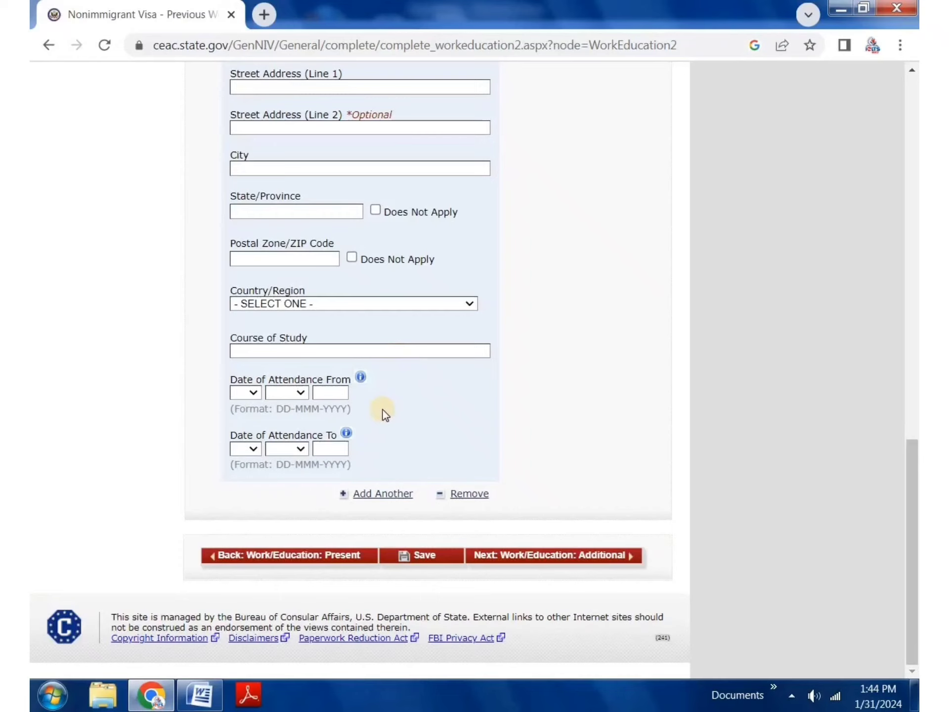
Step: Switch the education answer to No and save the page
scroll(385, 414, up, 10)
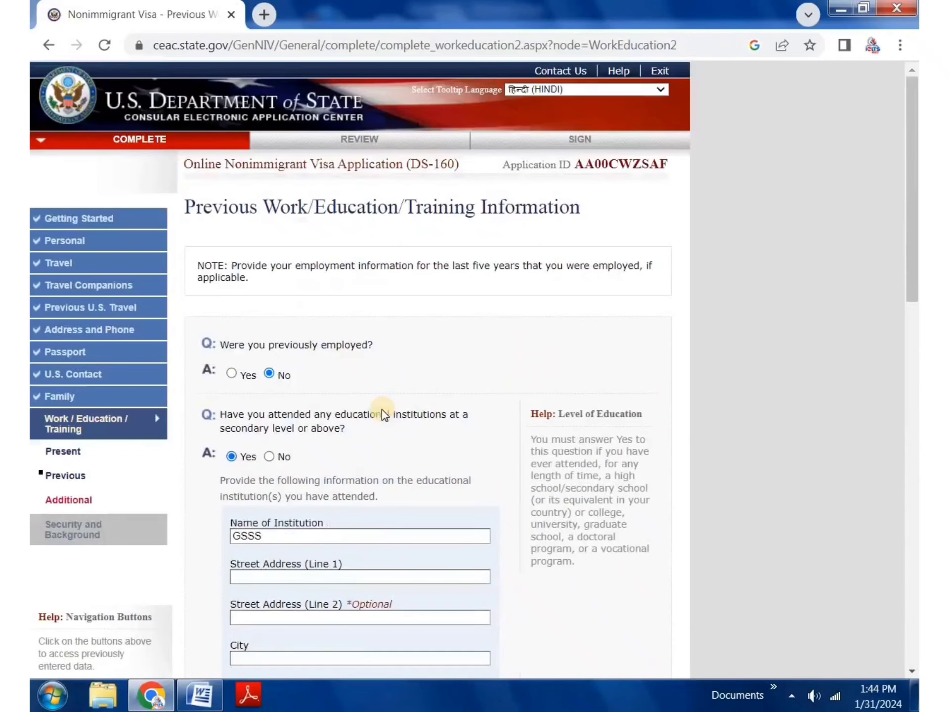
click(270, 457)
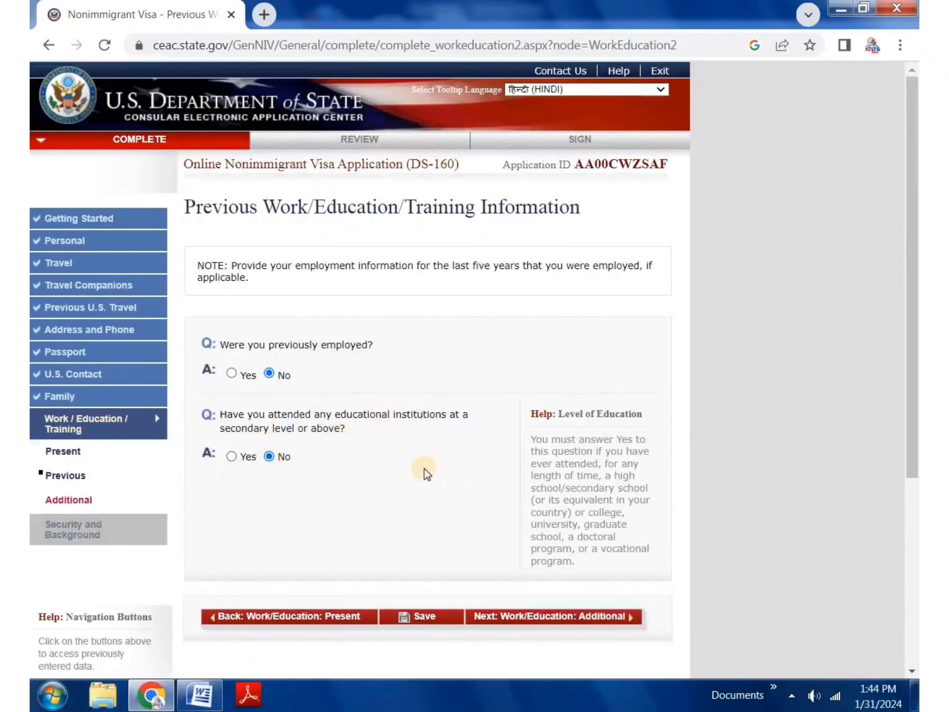
click(427, 619)
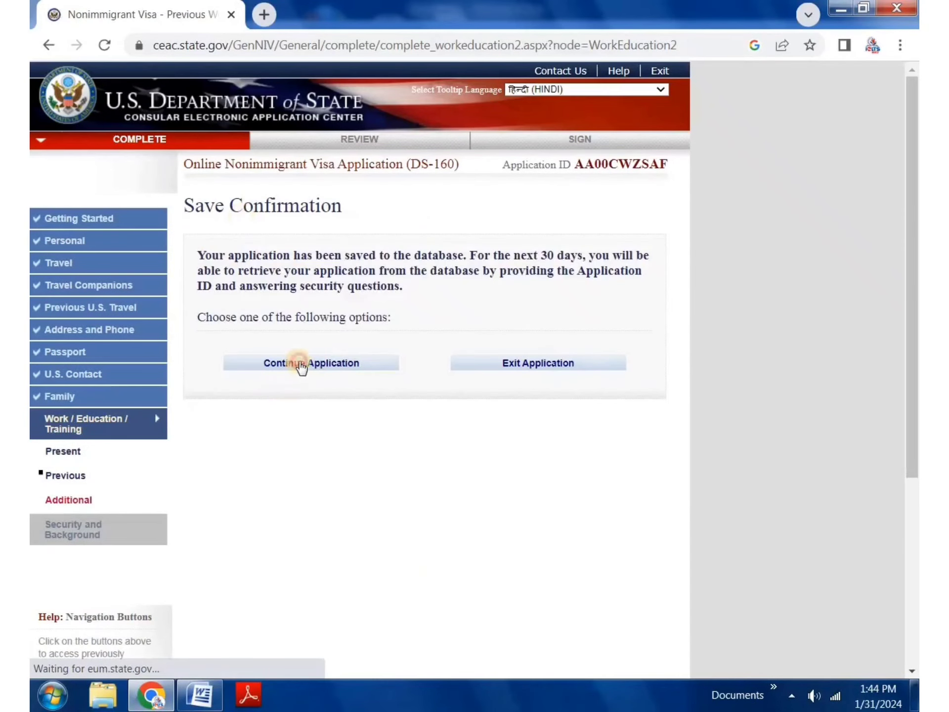
click(299, 365)
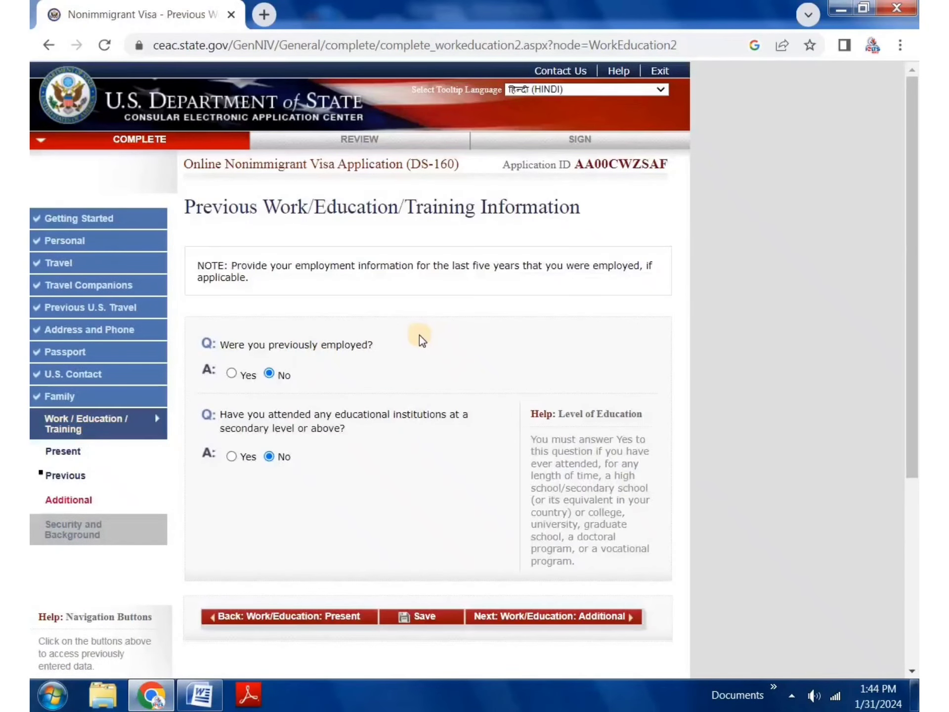
scroll(479, 437, down, 5)
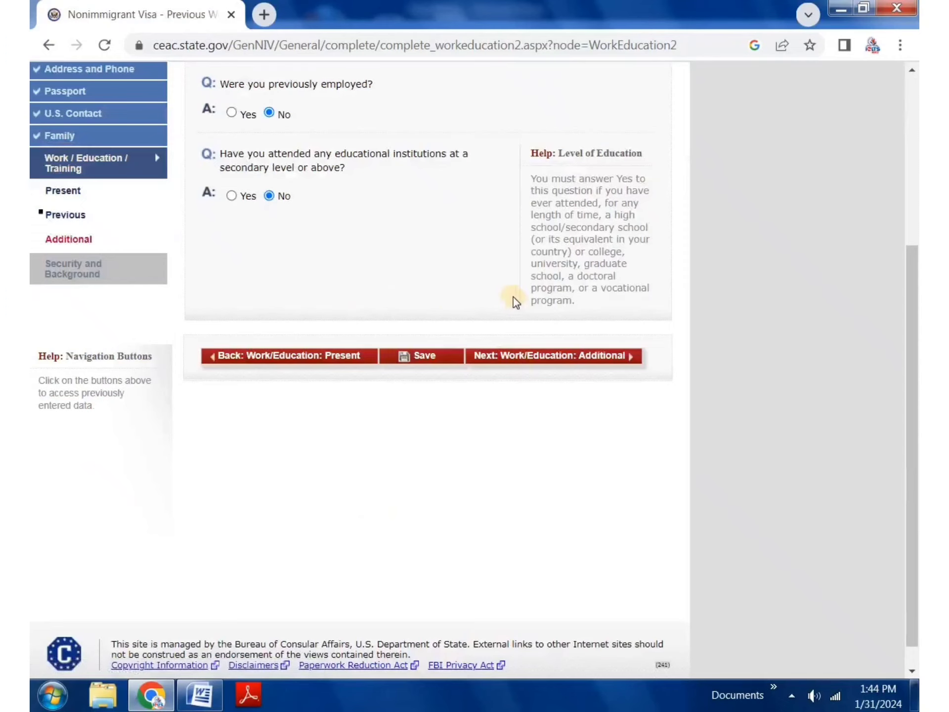
Step: Go to the Additional Work/Education page and answer No to clan or tribe membership
click(546, 357)
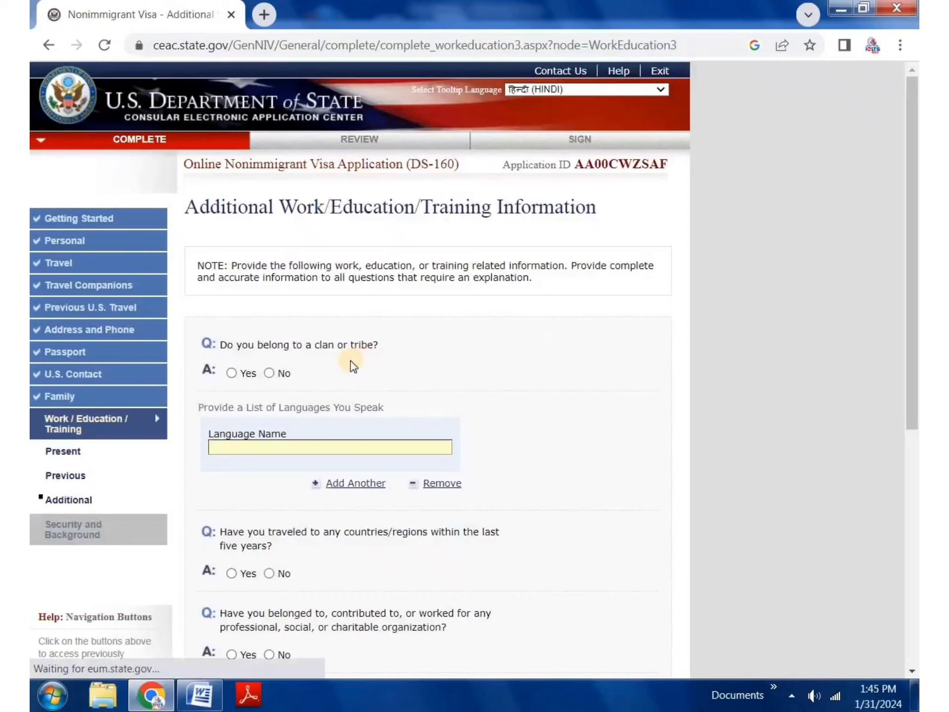
scroll(292, 304, down, 2)
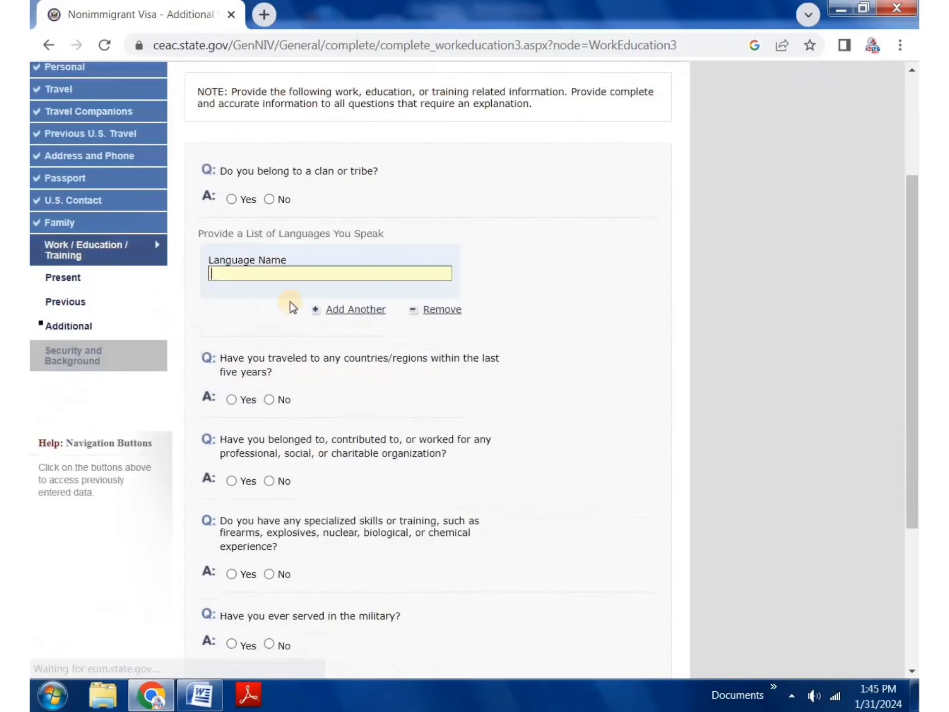
click(270, 200)
Step: Enter the spoken languages ENGLISH, PUNJABI and HINDI as three separate entries
click(285, 275)
text(ENGLISH)
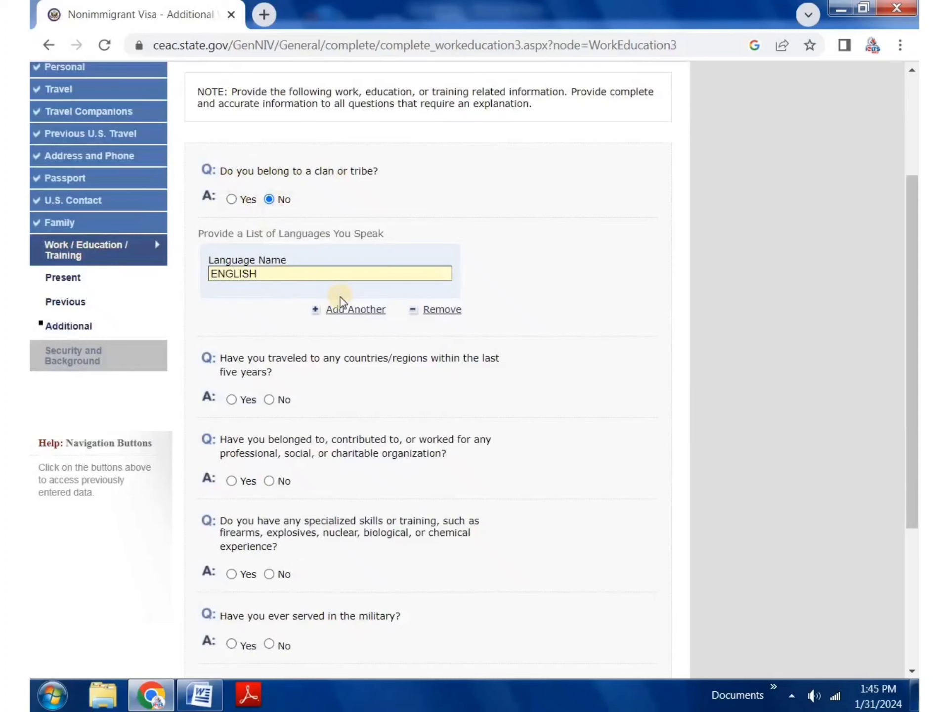
click(354, 311)
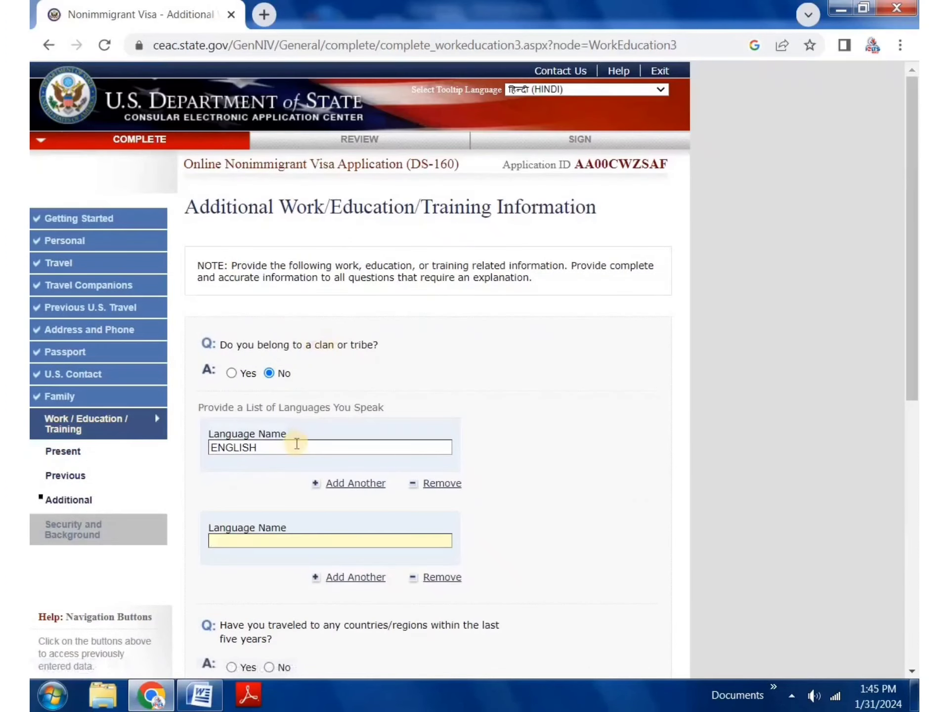
scroll(288, 441, down, 5)
text(P)
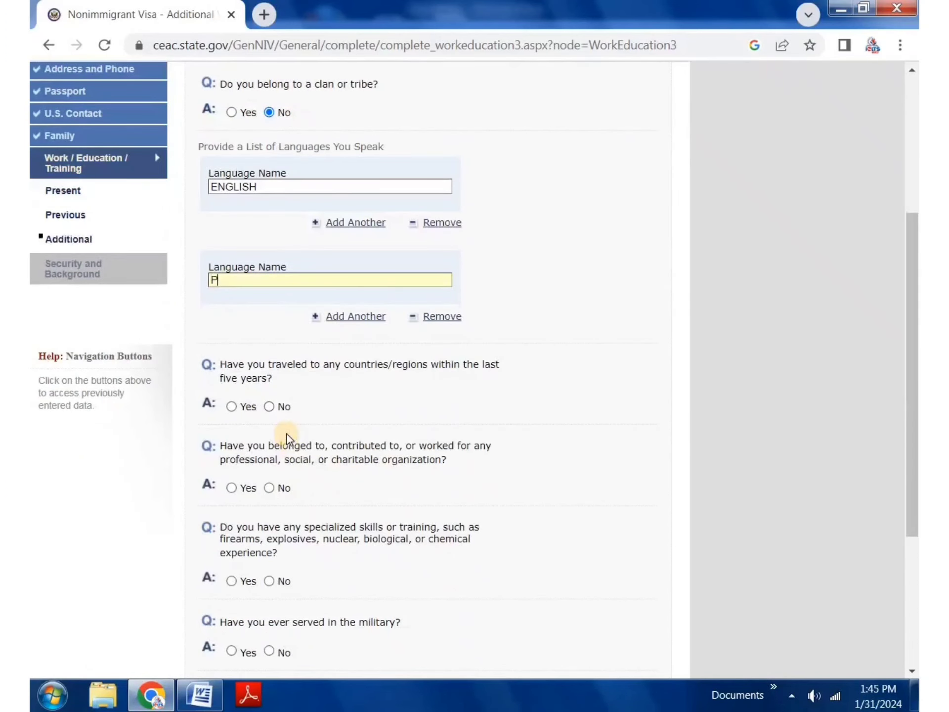
text(UNJABI)
click(355, 318)
scroll(240, 520, down, 3)
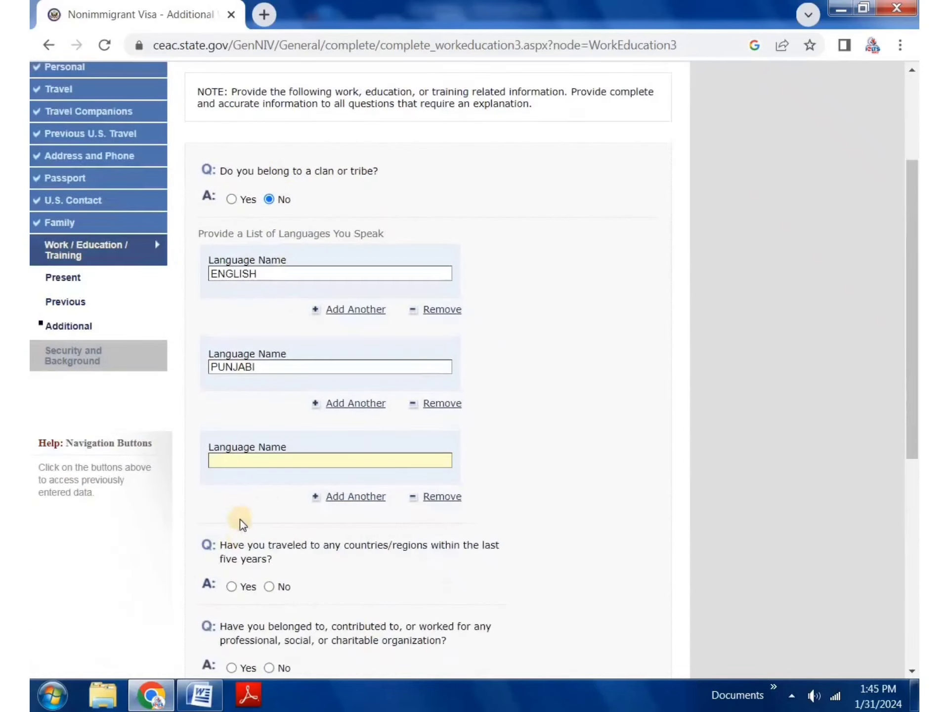
text(HINDI)
click(461, 426)
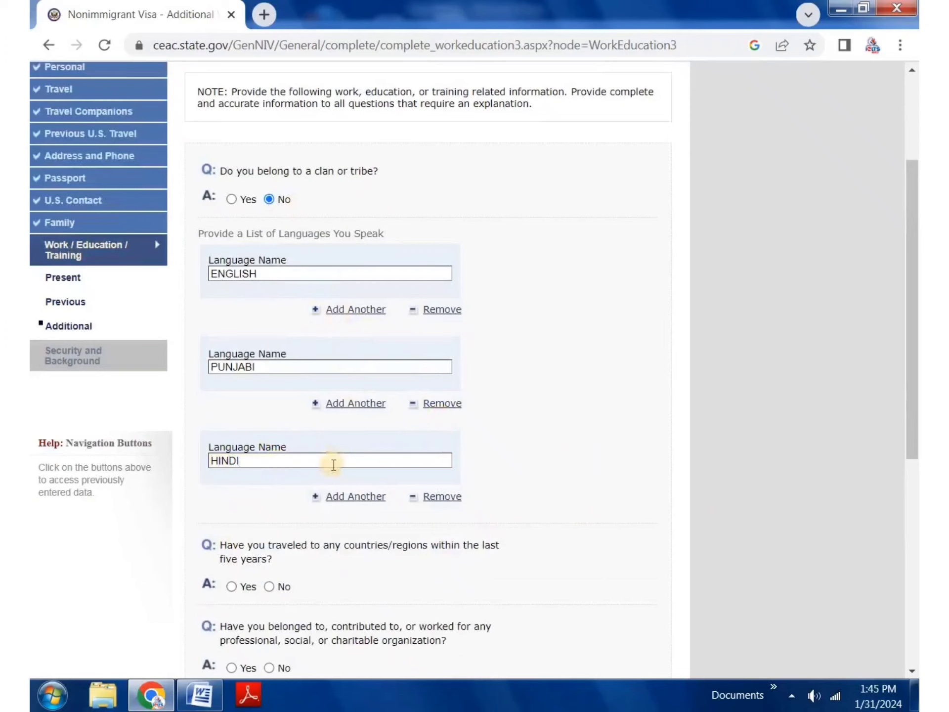
Step: Answer Yes to travel in the last five years
scroll(304, 470, down, 3)
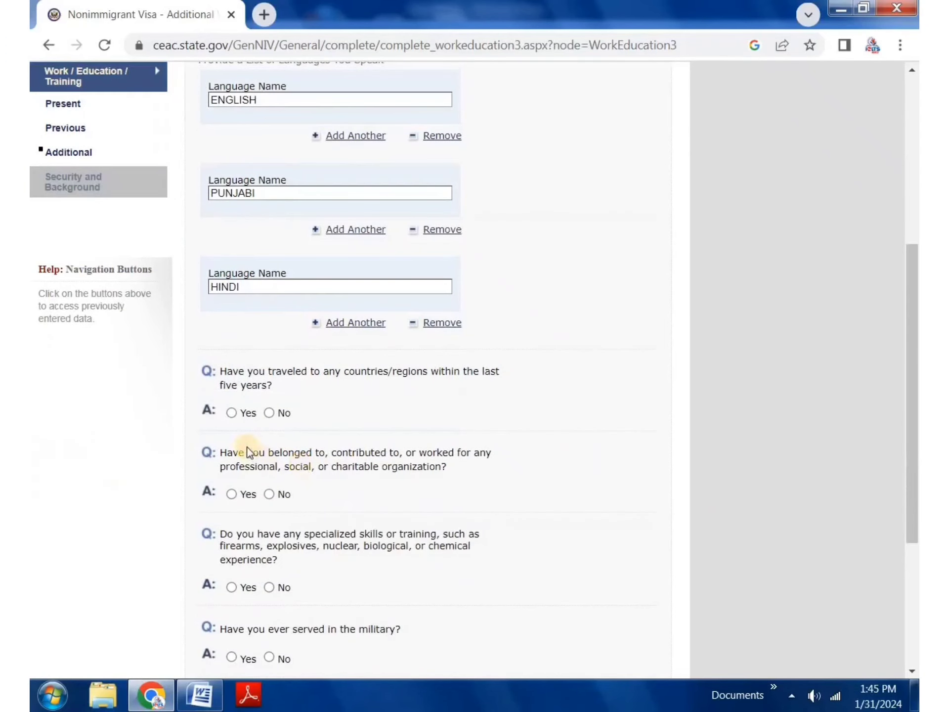
scroll(247, 446, down, 2)
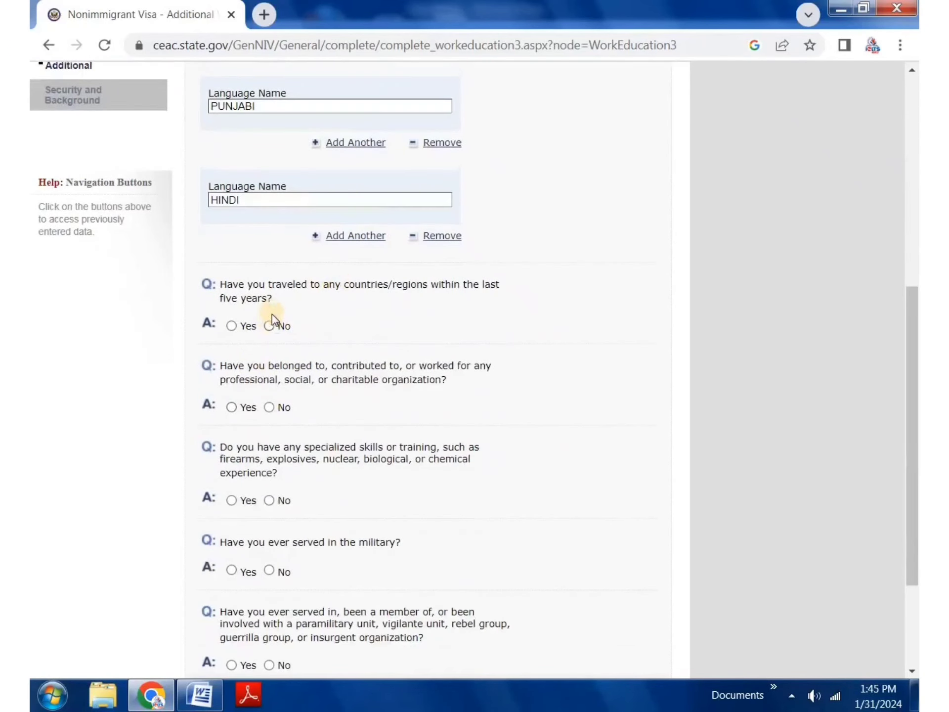
mouse_move(315, 293)
mouse_down()
mouse_move(399, 280)
mouse_move(305, 287)
mouse_move(313, 287)
mouse_up()
click(268, 307)
click(231, 325)
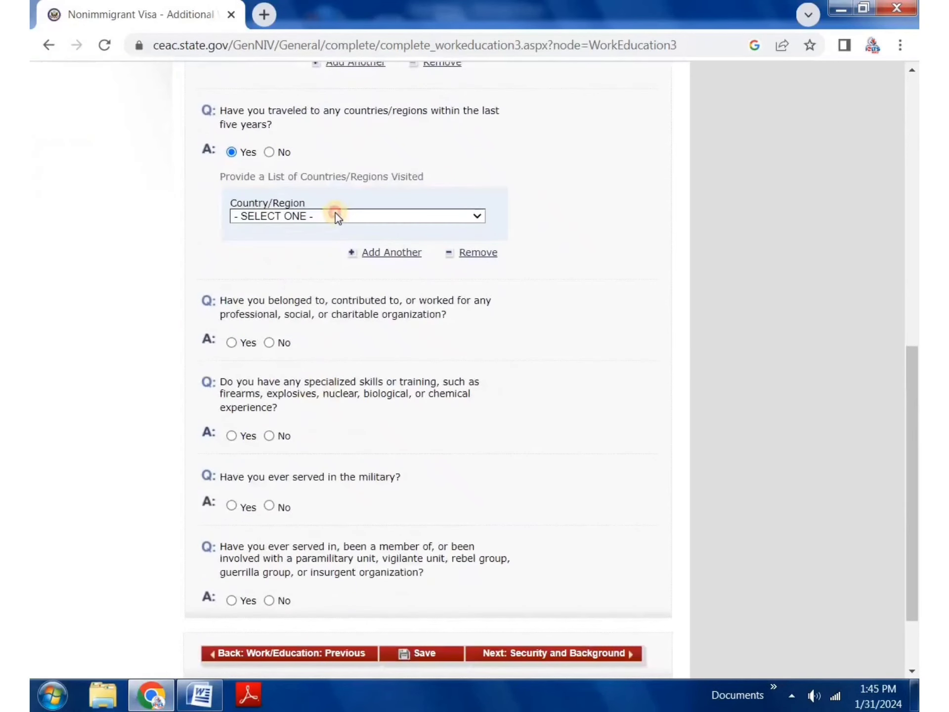
Step: Close the countries list without choosing one and change the recent travel answer to No
click(335, 214)
click(520, 158)
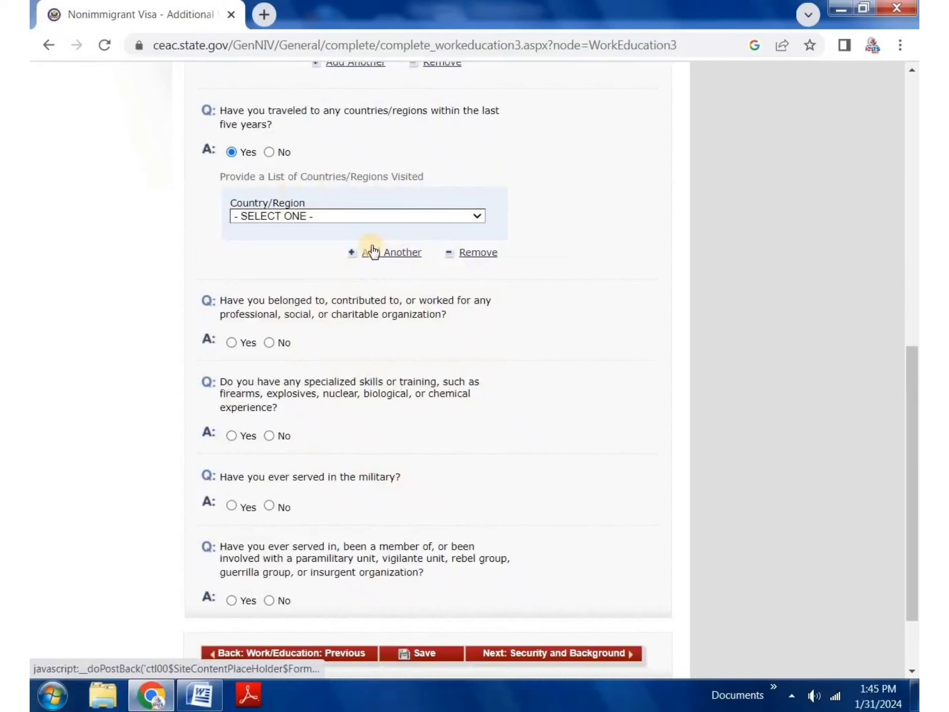
click(269, 152)
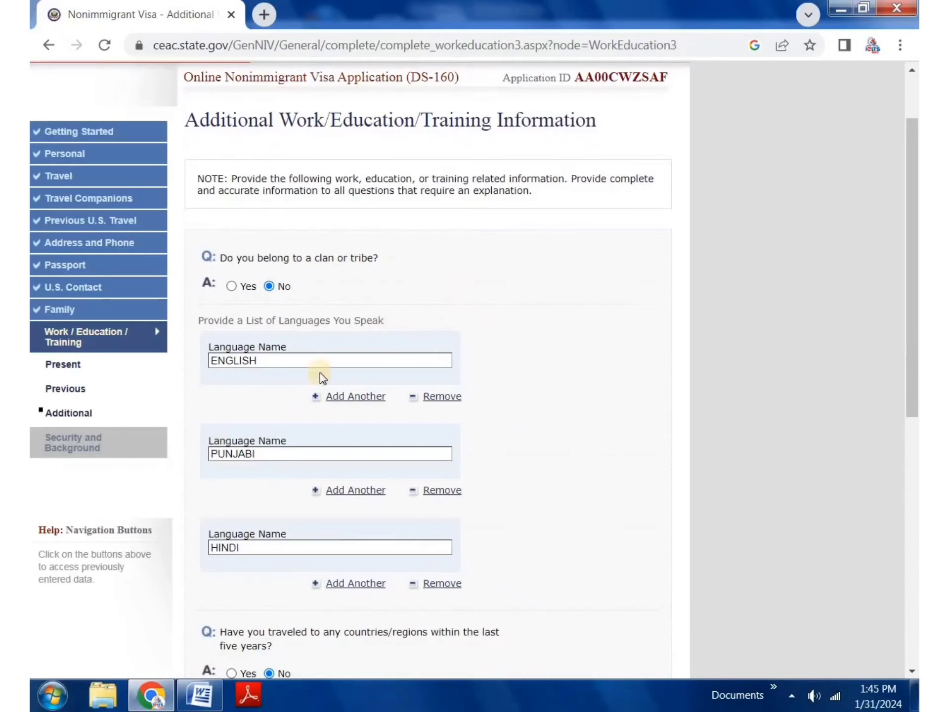
scroll(319, 374, down, 8)
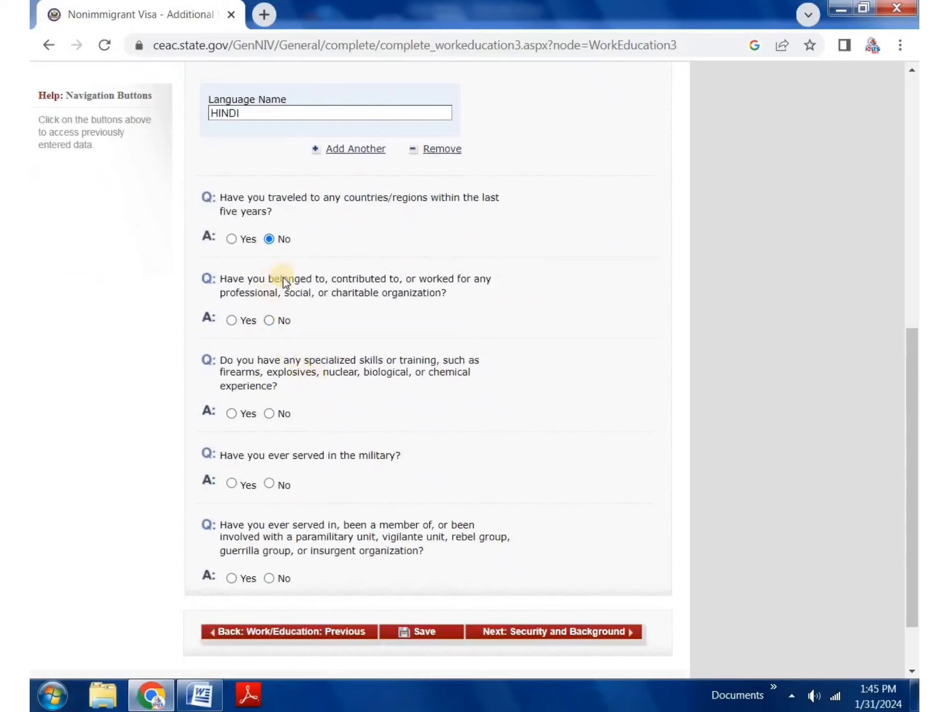
drag(276, 293, 363, 287)
click(347, 287)
Step: Answer No to organization membership and to specialized skills or training
click(230, 319)
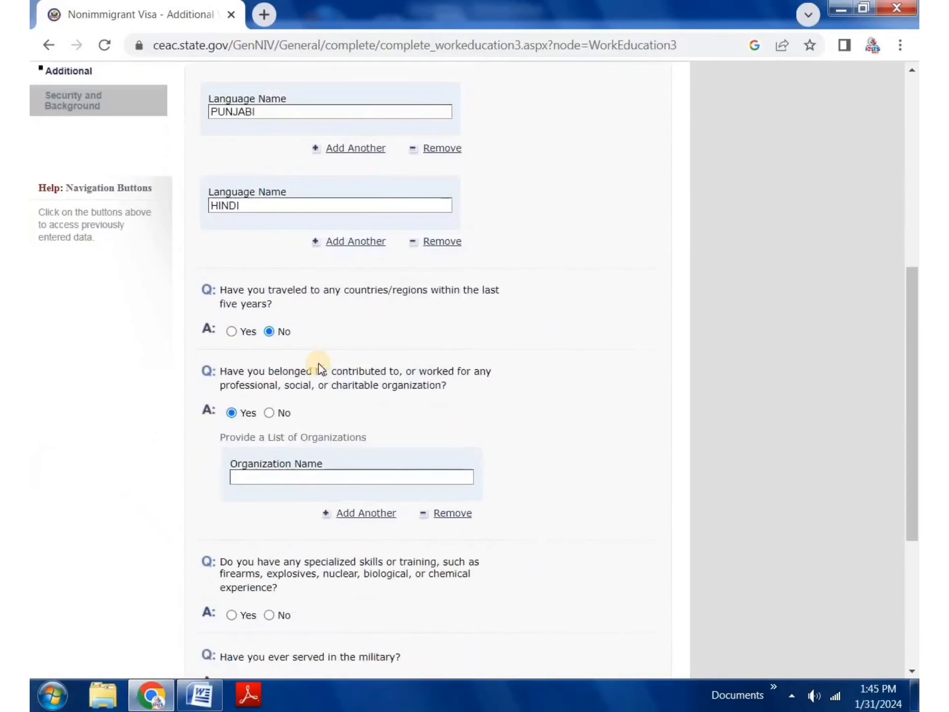
click(313, 386)
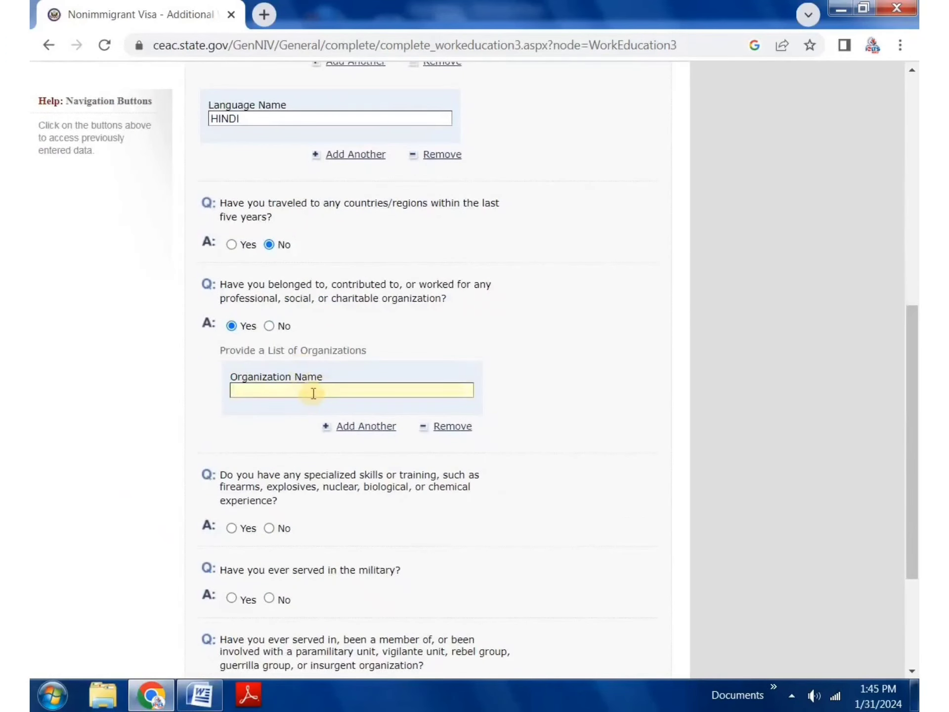
click(269, 325)
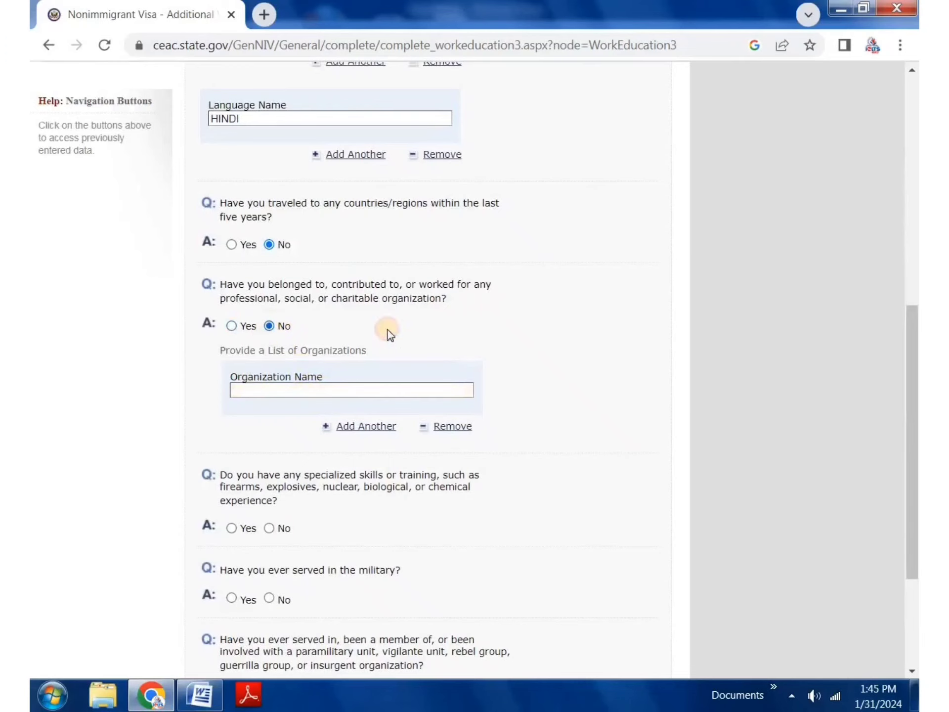
scroll(328, 373, down, 8)
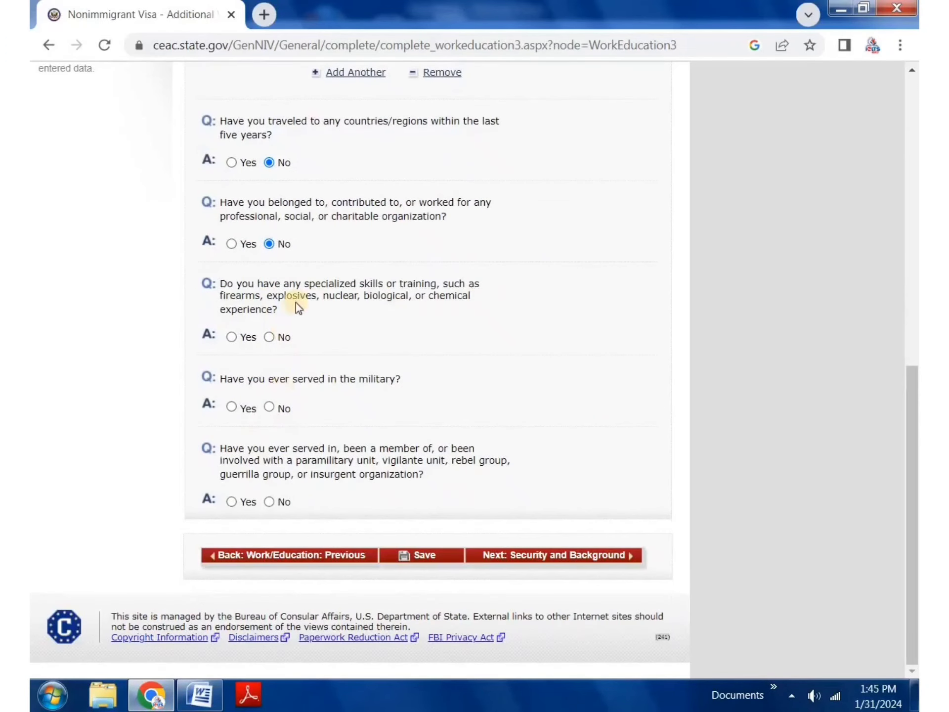
drag(269, 283, 422, 310)
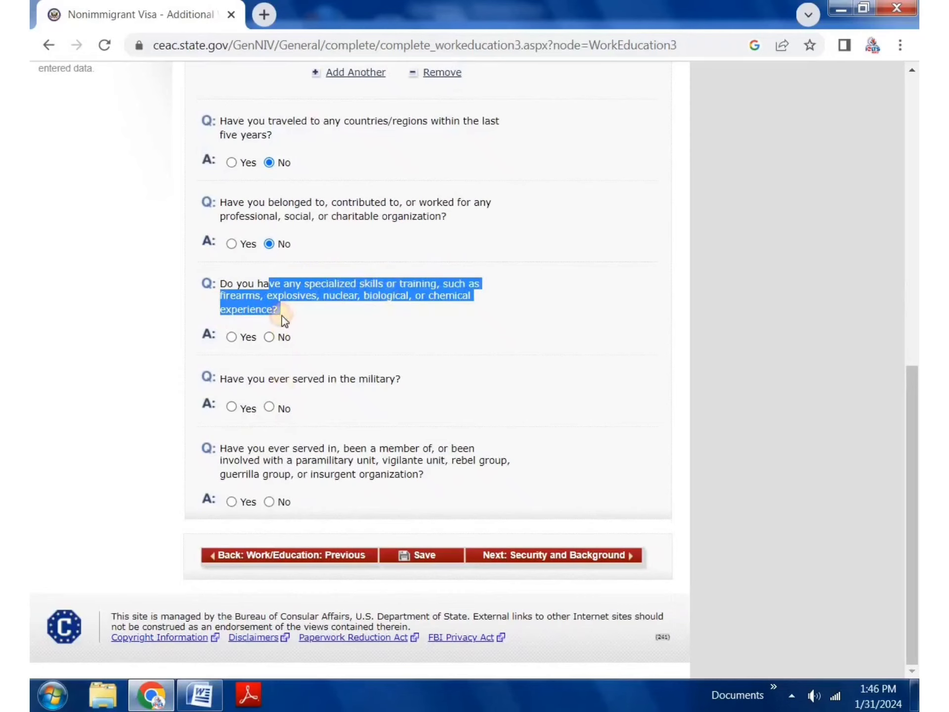
click(268, 338)
Step: Answer No to the military and paramilitary questions
scroll(296, 391, up, 5)
drag(244, 388, 413, 381)
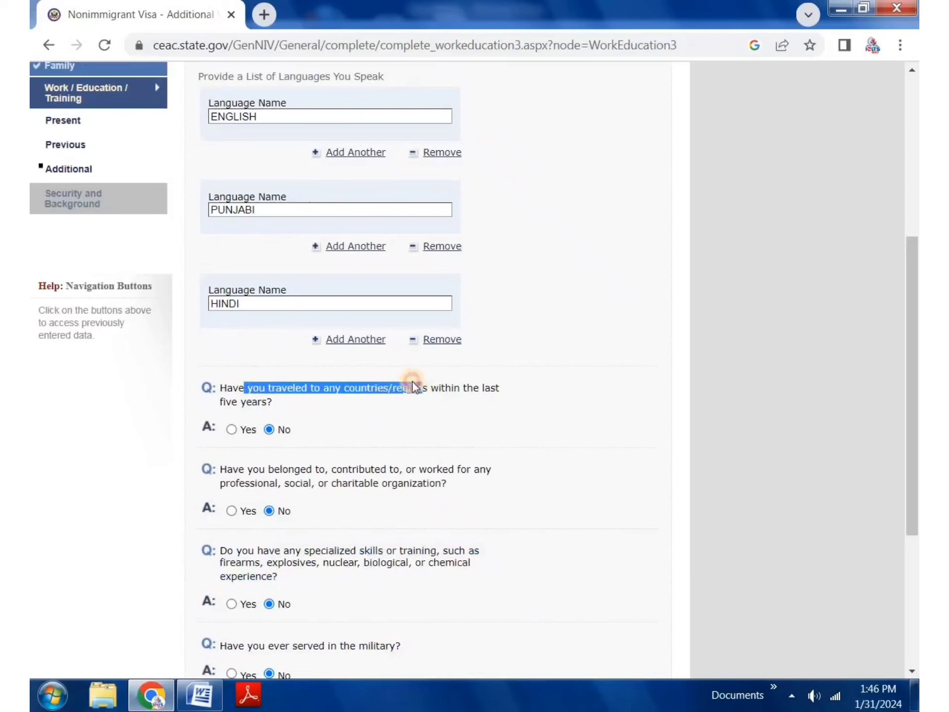
scroll(364, 418, down, 5)
click(373, 378)
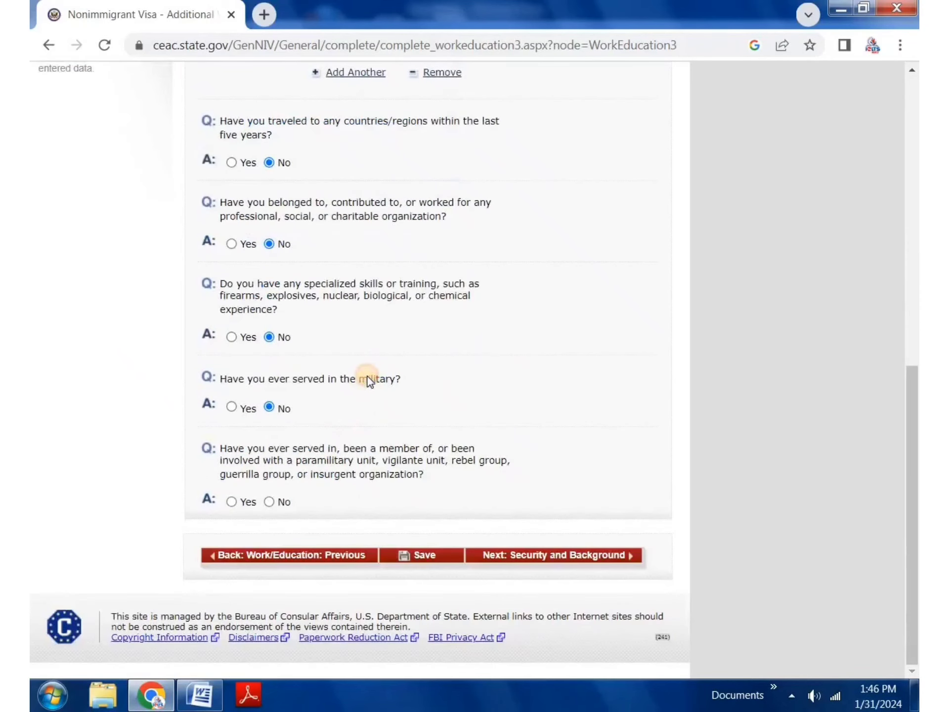
drag(272, 468, 384, 473)
click(275, 492)
click(269, 502)
Step: Save the page and continue to Security and Background Part 1
click(435, 553)
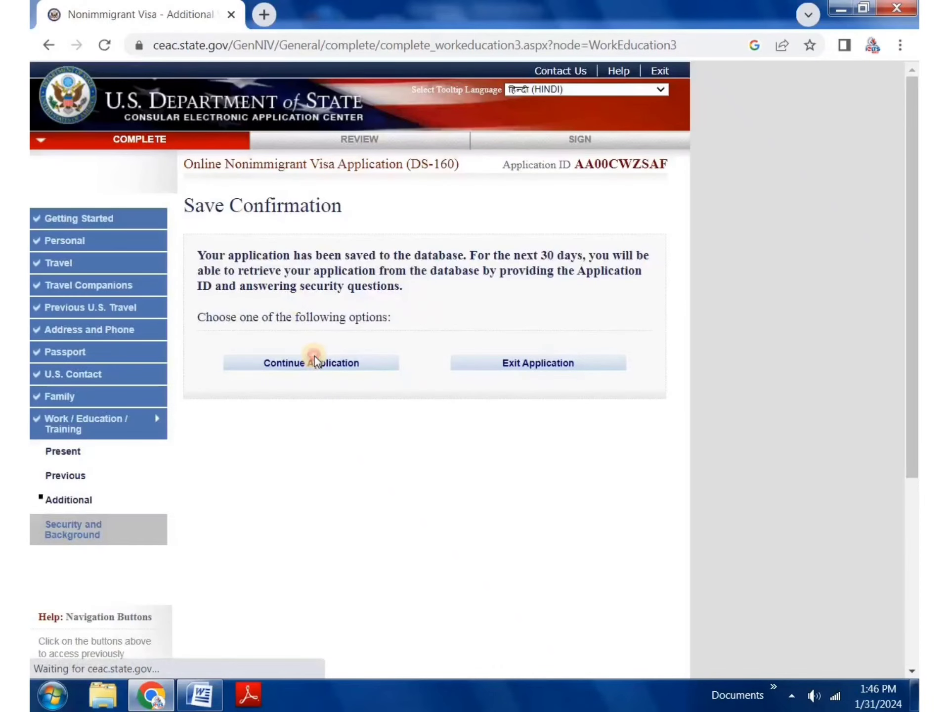
click(315, 360)
scroll(474, 397, down, 10)
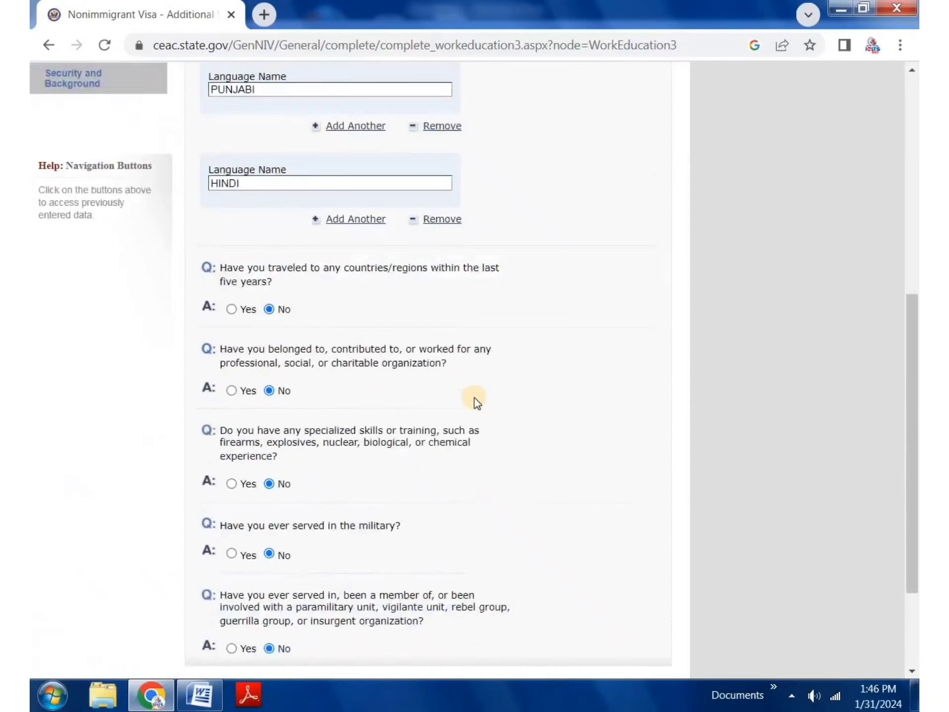
click(547, 556)
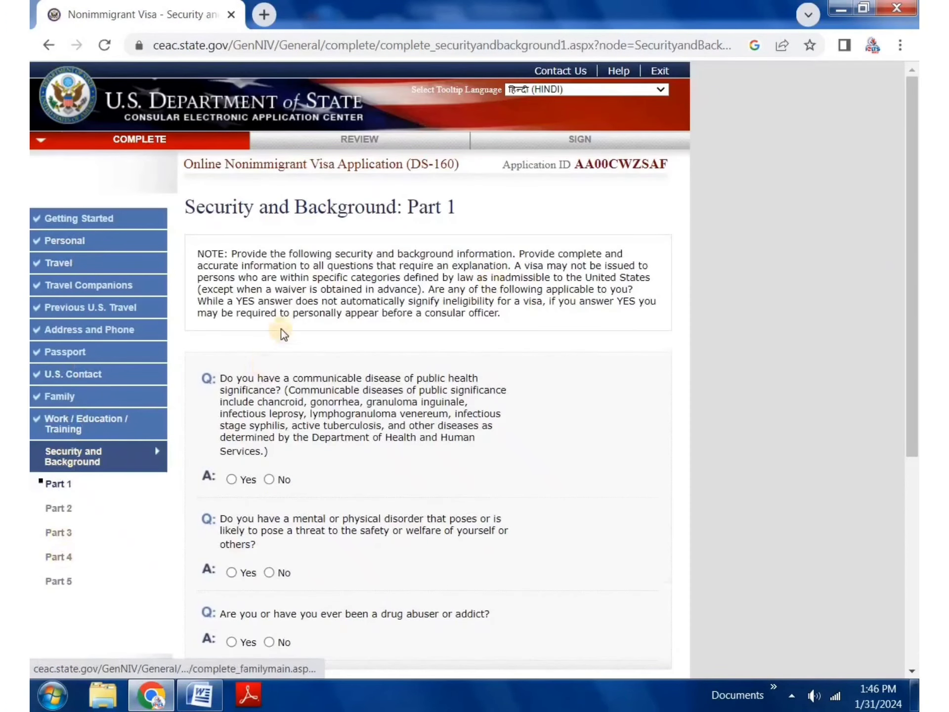
Step: Answer No to communicable disease, mental or physical disorder and drug abuse, then open Part 2
scroll(280, 329, down, 3)
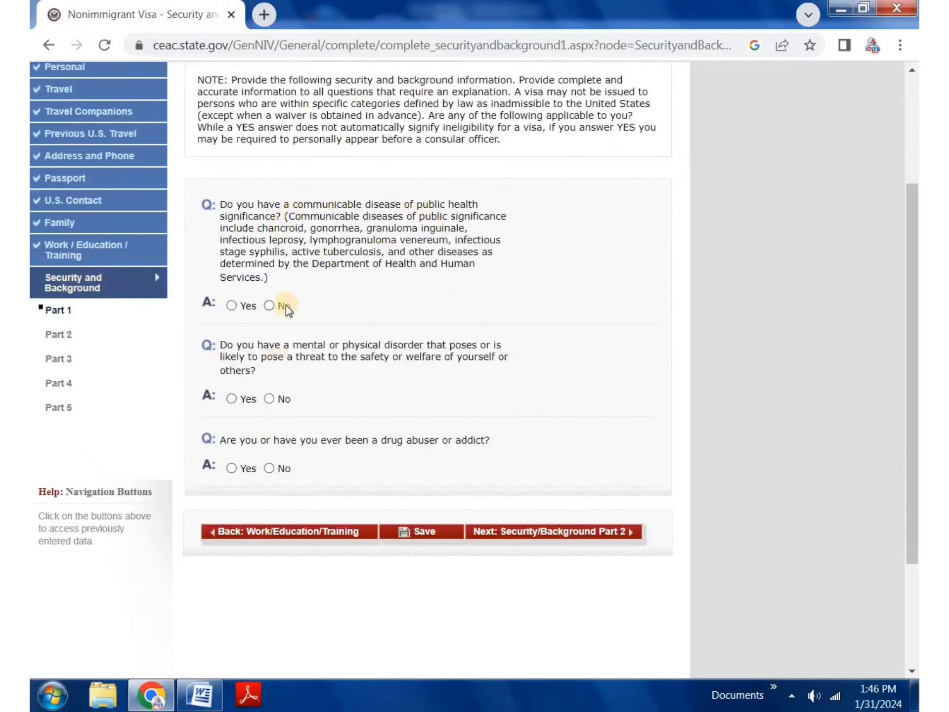
click(269, 306)
click(269, 399)
click(269, 468)
click(586, 532)
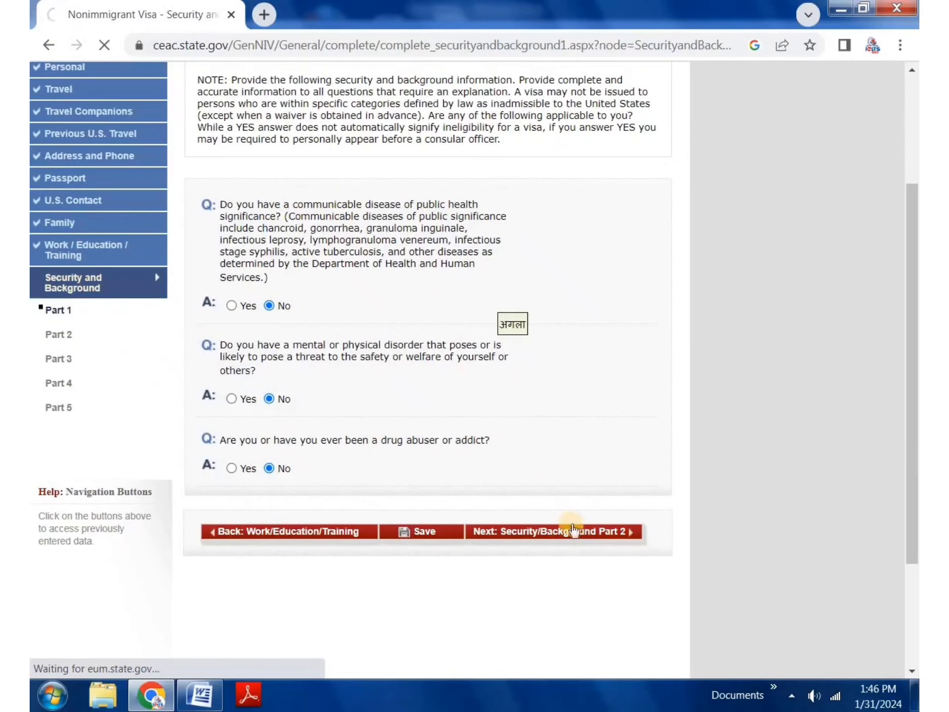
scroll(289, 262, down, 3)
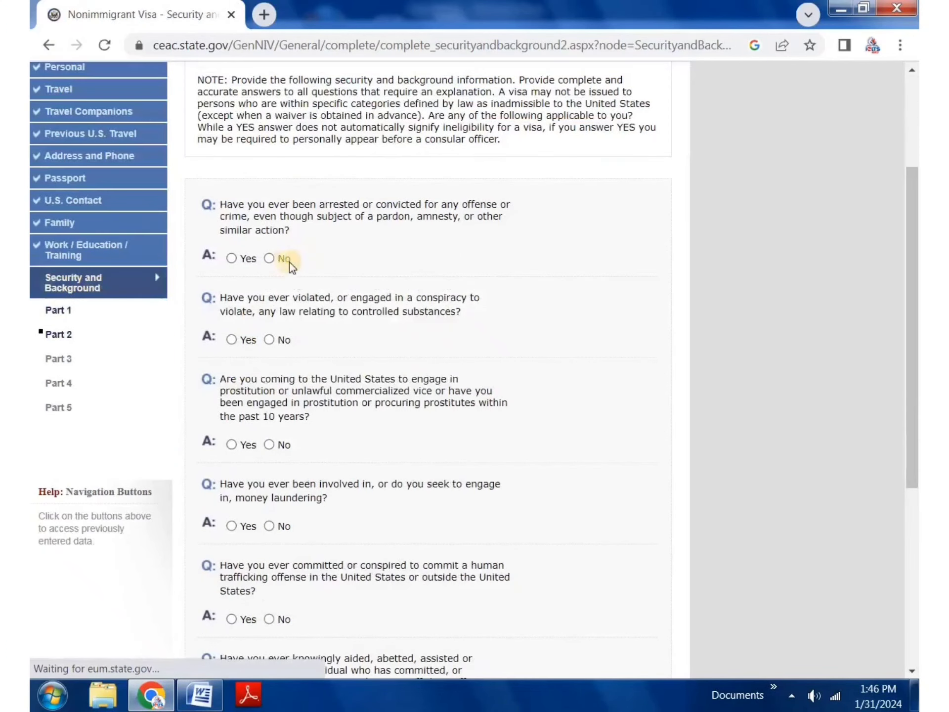
Step: Answer No to arrest, prostitution, money laundering and human trafficking, then go to Part 3
click(269, 258)
click(269, 444)
click(269, 526)
scroll(254, 445, down, 3)
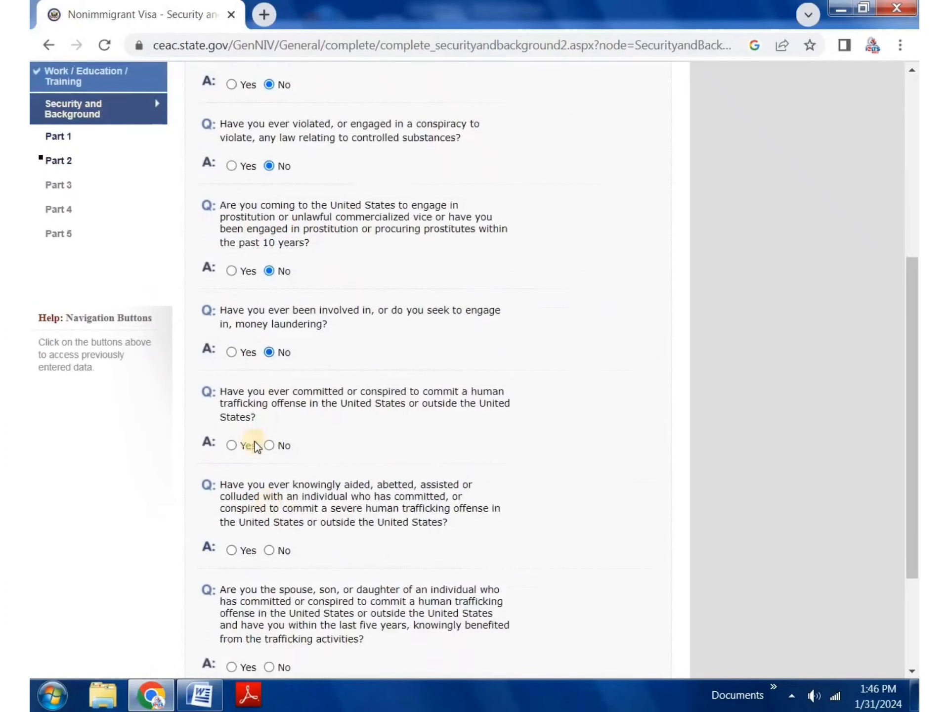
click(273, 552)
scroll(272, 542, down, 3)
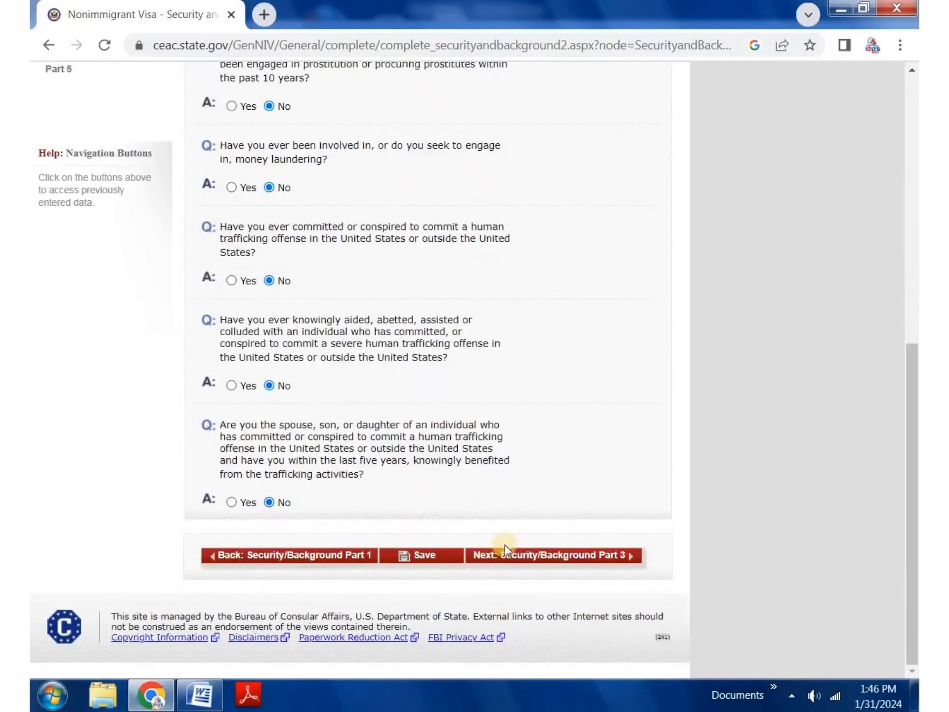
click(514, 556)
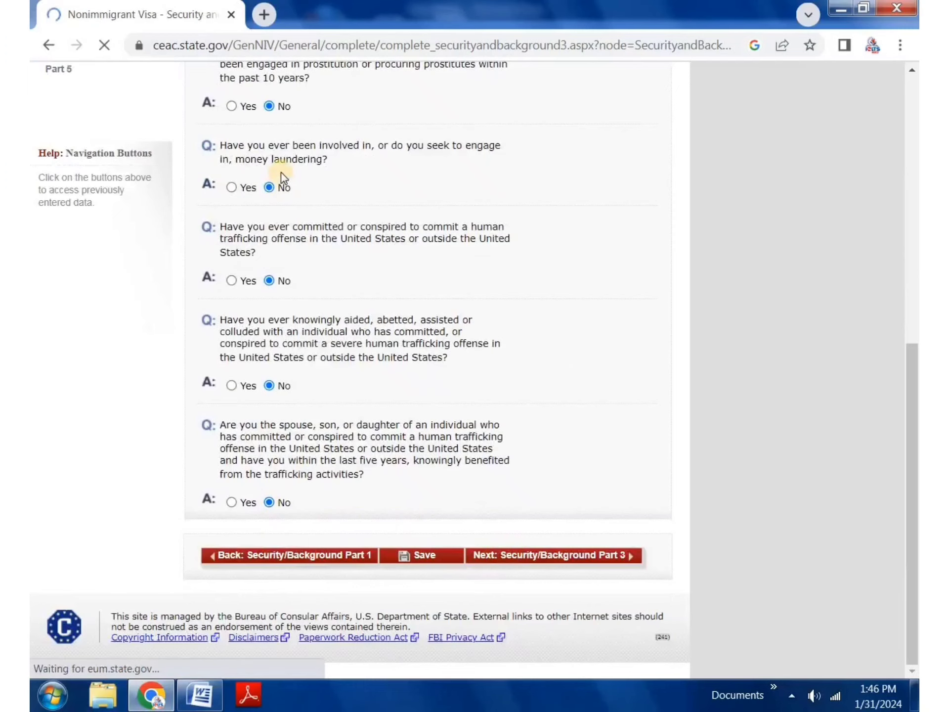
Step: Answer No to the terrorism, genocide, torture and religious freedom violation questions
scroll(269, 182, down, 5)
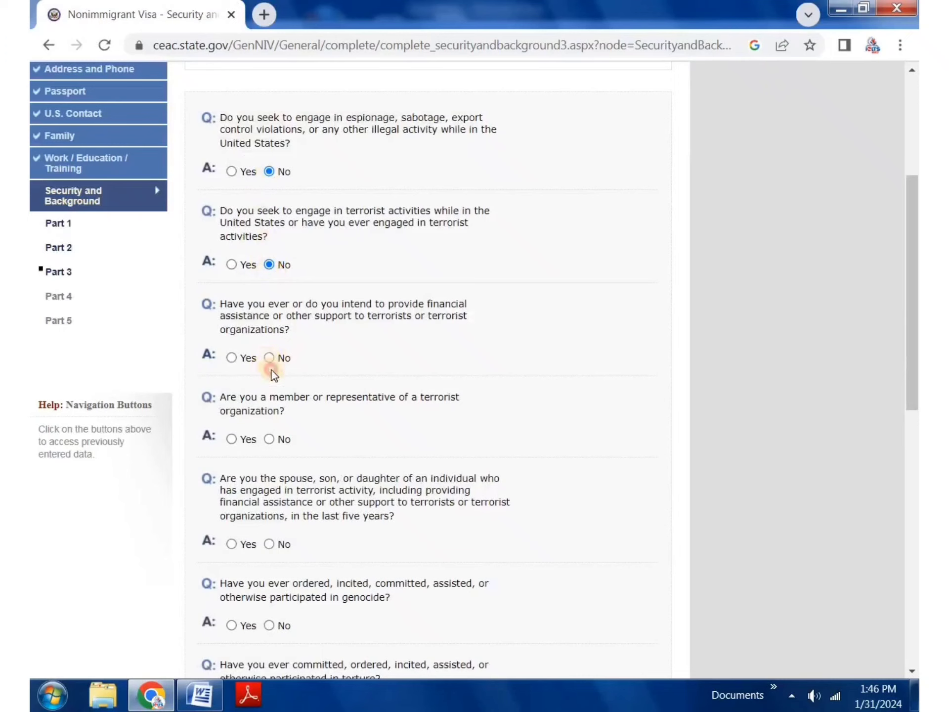
click(269, 438)
scroll(277, 440, down, 3)
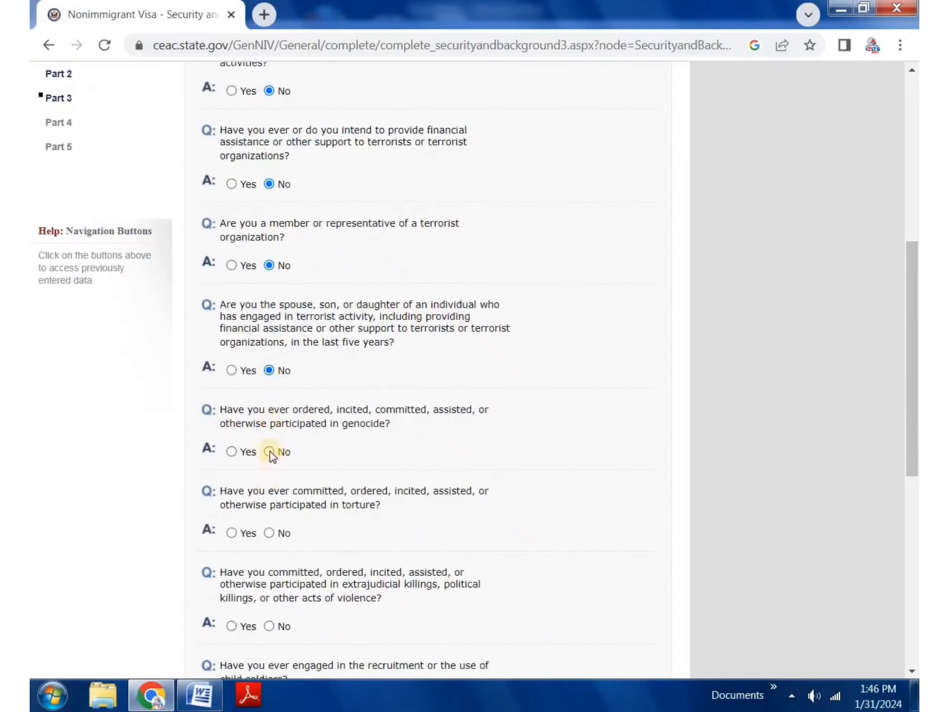
click(270, 451)
scroll(270, 451, down, 2)
click(270, 446)
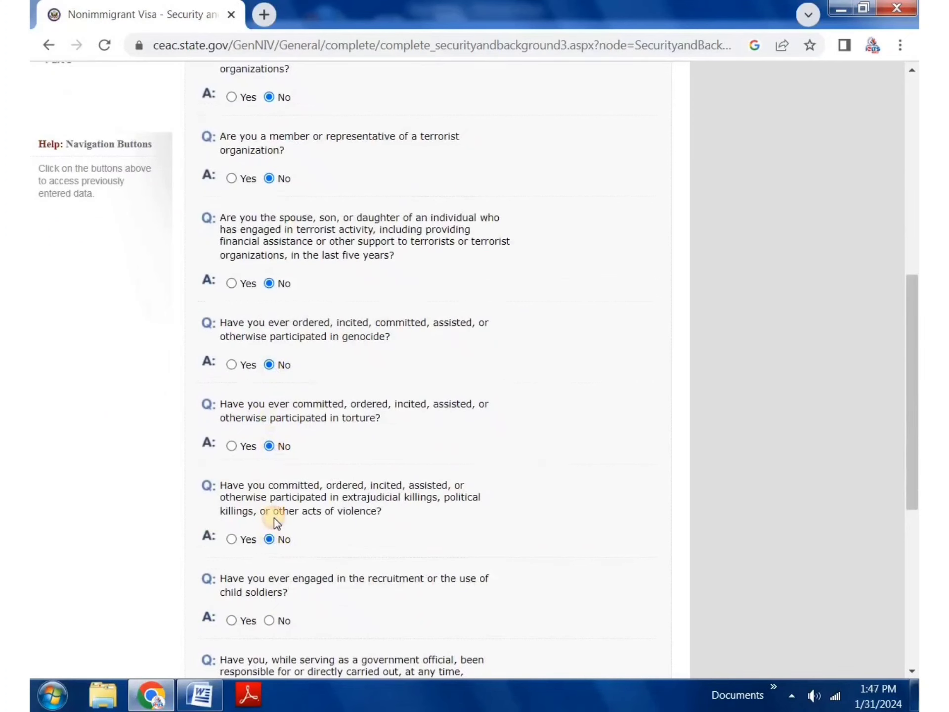
scroll(275, 509, down, 3)
click(271, 540)
scroll(275, 536, down, 3)
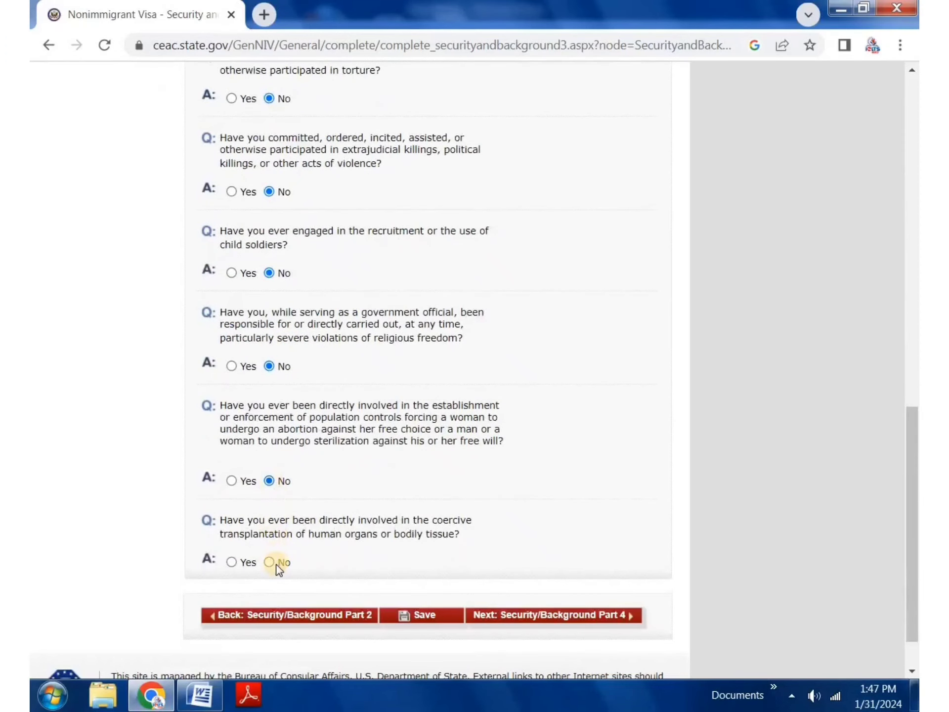
Step: Save the Part 3 answers and continue to Security and Background Part 4
click(430, 618)
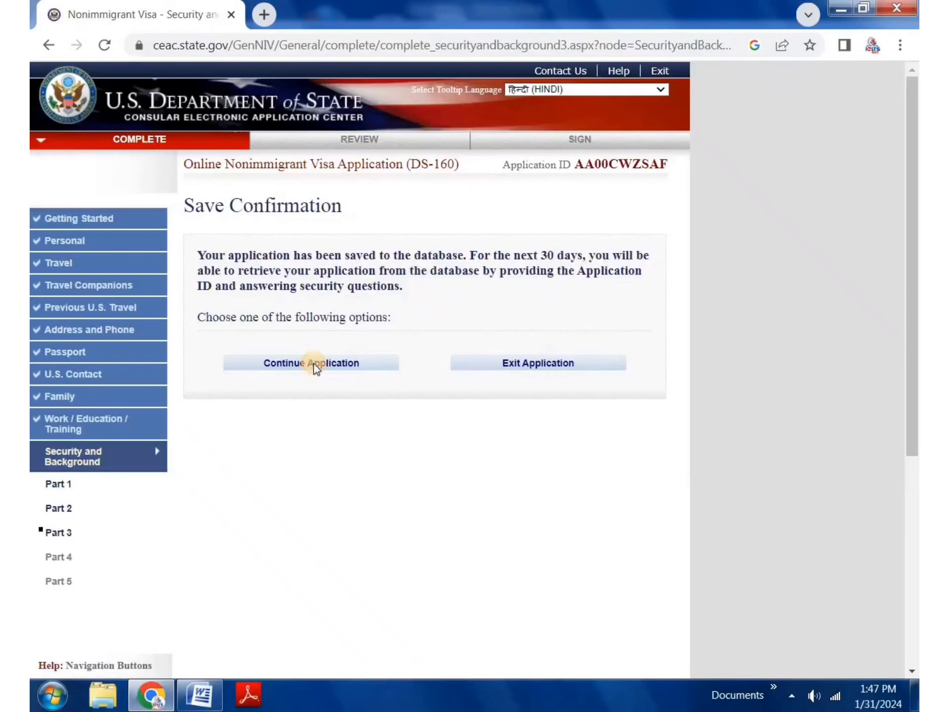
click(314, 364)
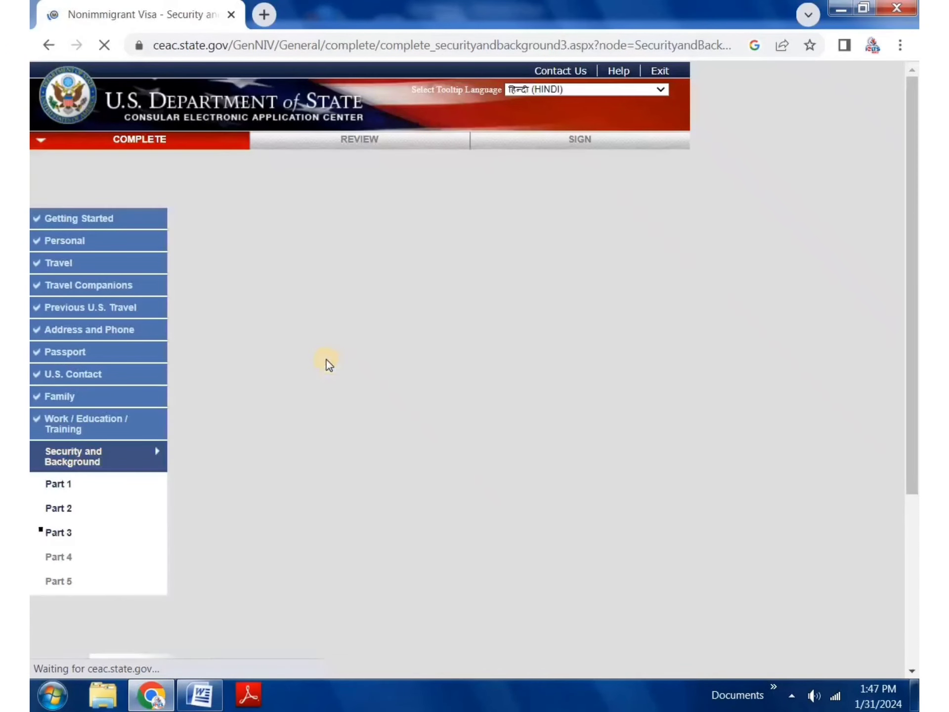
scroll(415, 395, down, 6)
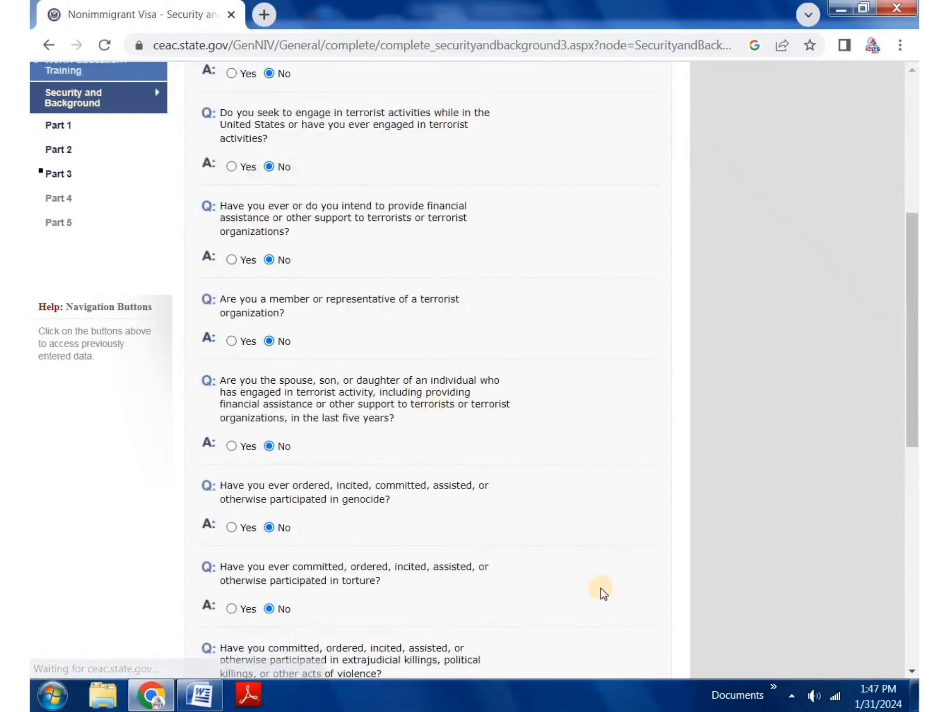
scroll(608, 561, down, 10)
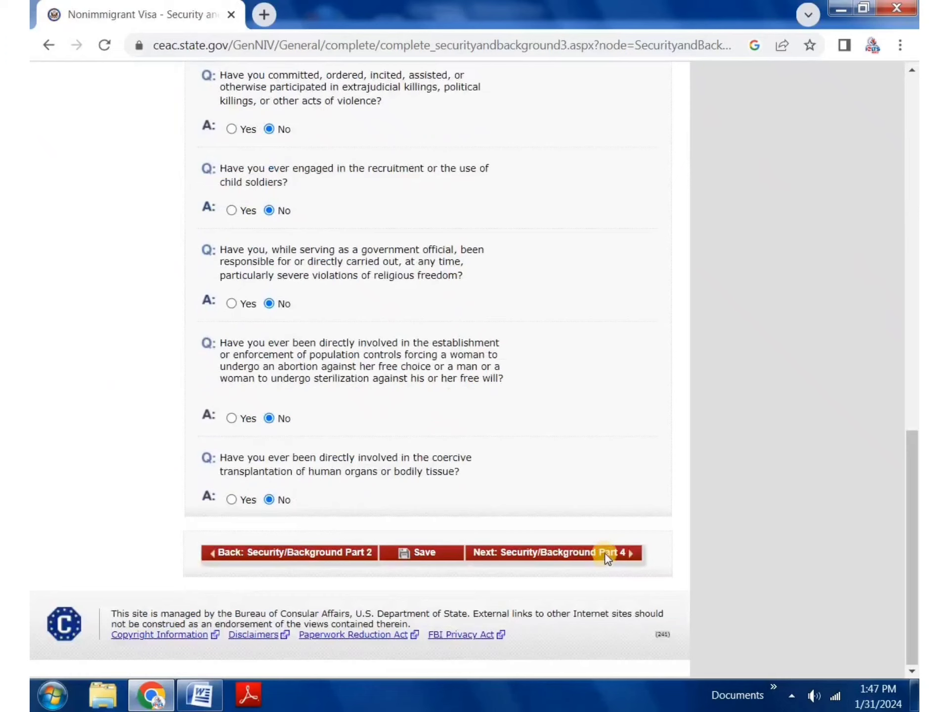
click(607, 560)
Step: Answer No to the visa fraud and deportation questions, then go to Part 5
click(549, 559)
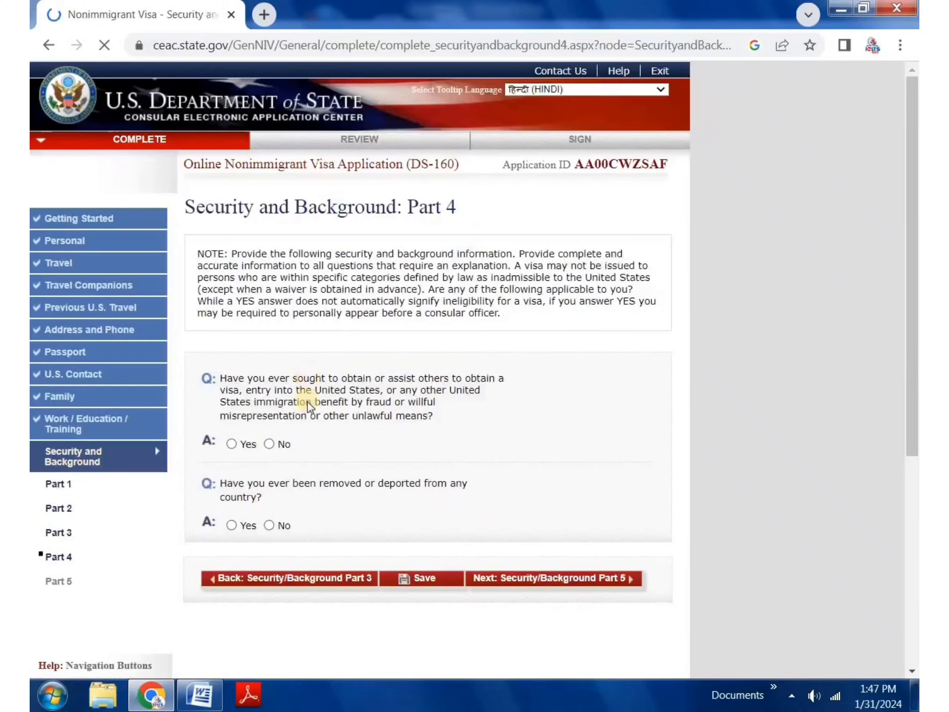
scroll(308, 402, down, 1)
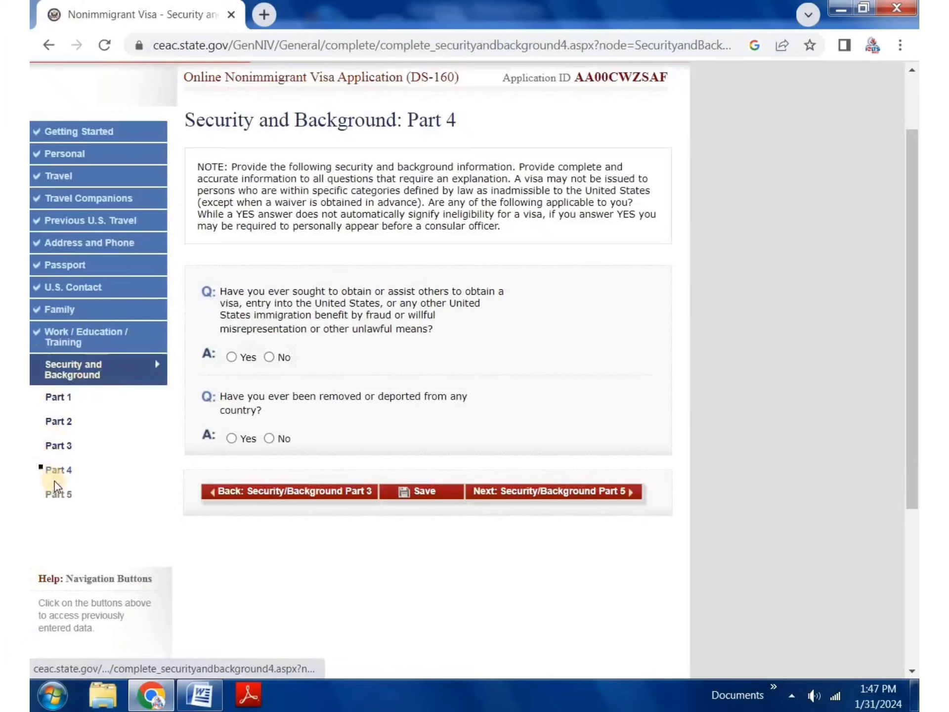
click(270, 357)
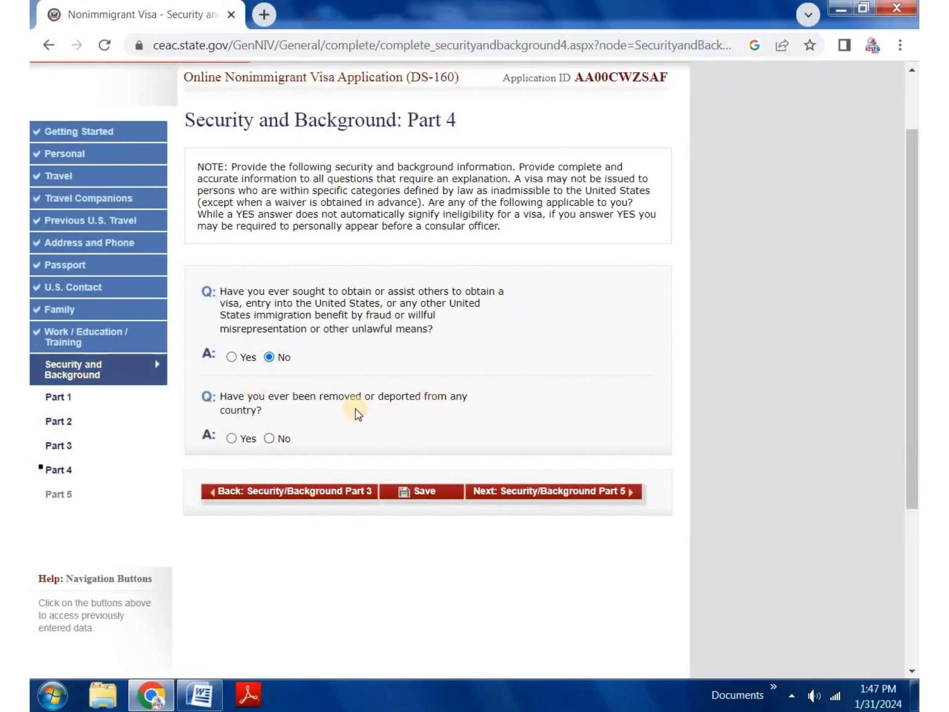
drag(422, 396, 422, 397)
click(273, 437)
click(577, 492)
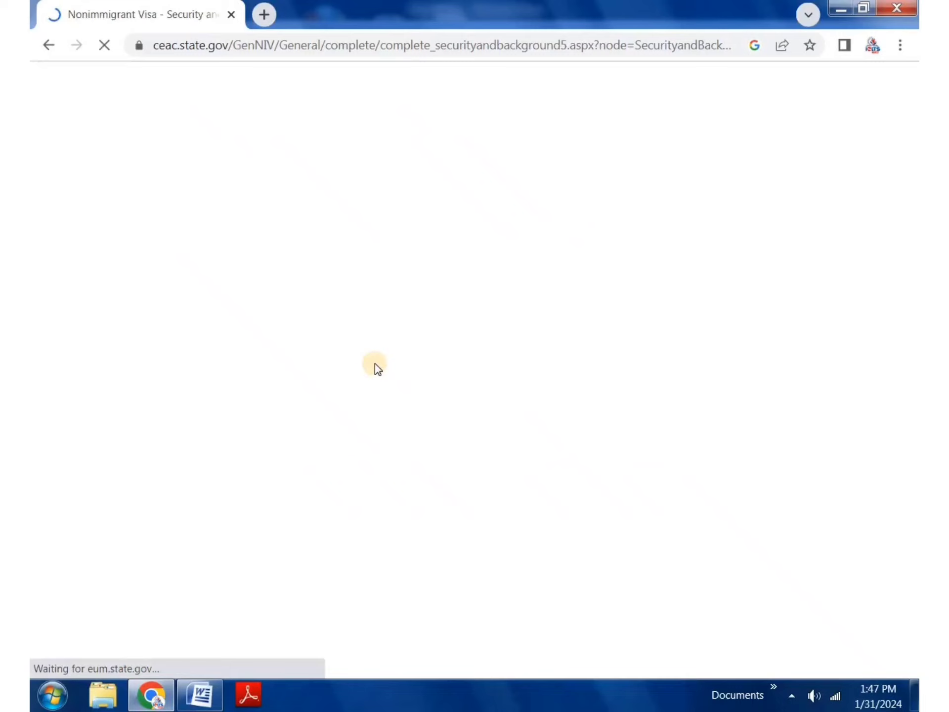
Step: Answer No to child custody, illegal voting and renouncing citizenship for taxes, then proceed to review
scroll(373, 363, down, 6)
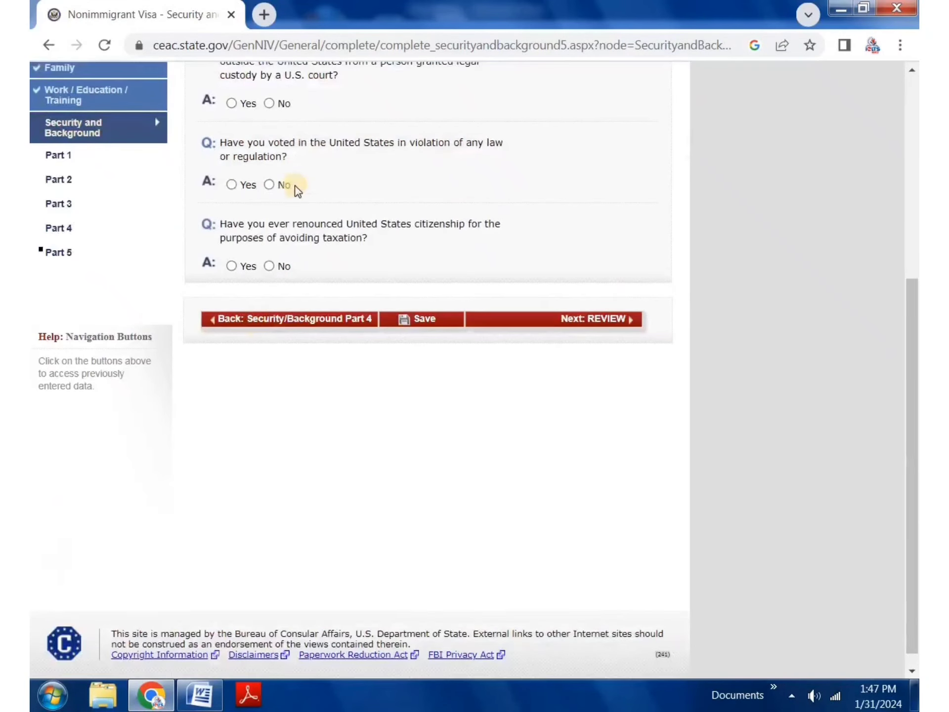
scroll(287, 312, up, 3)
click(269, 268)
click(278, 351)
click(270, 430)
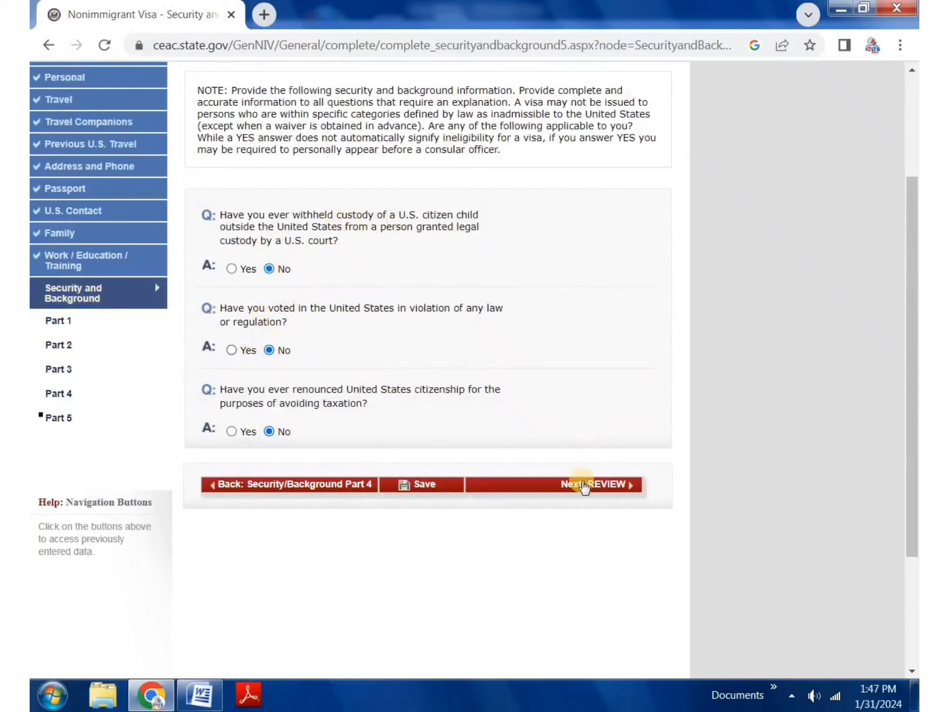
click(584, 486)
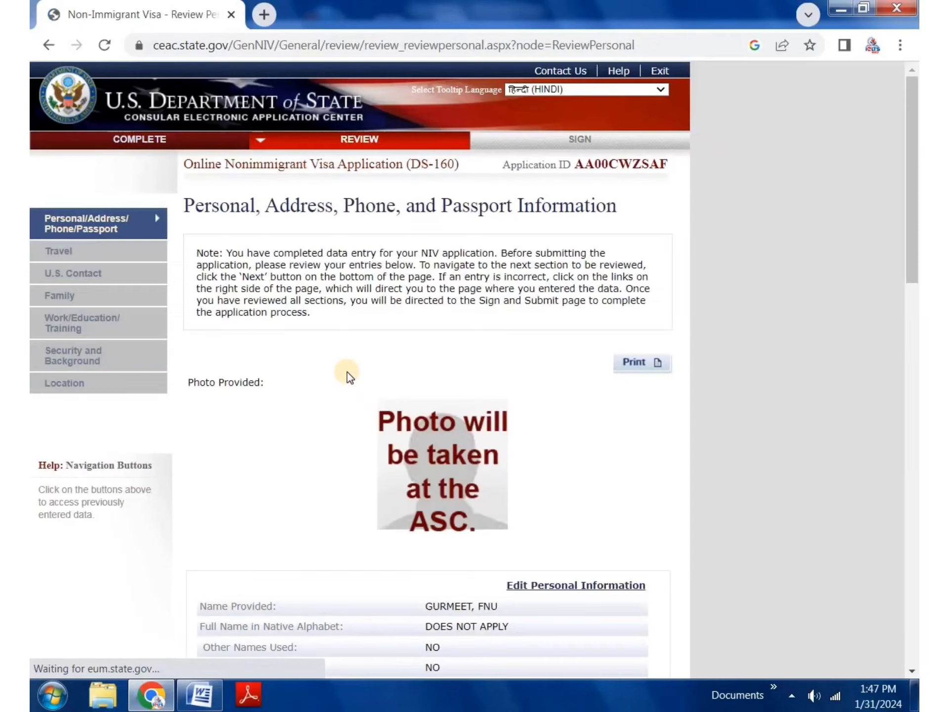
Step: Review the personal, address and contact details, then continue to the Travel review
scroll(384, 416, down, 5)
drag(419, 342, 428, 456)
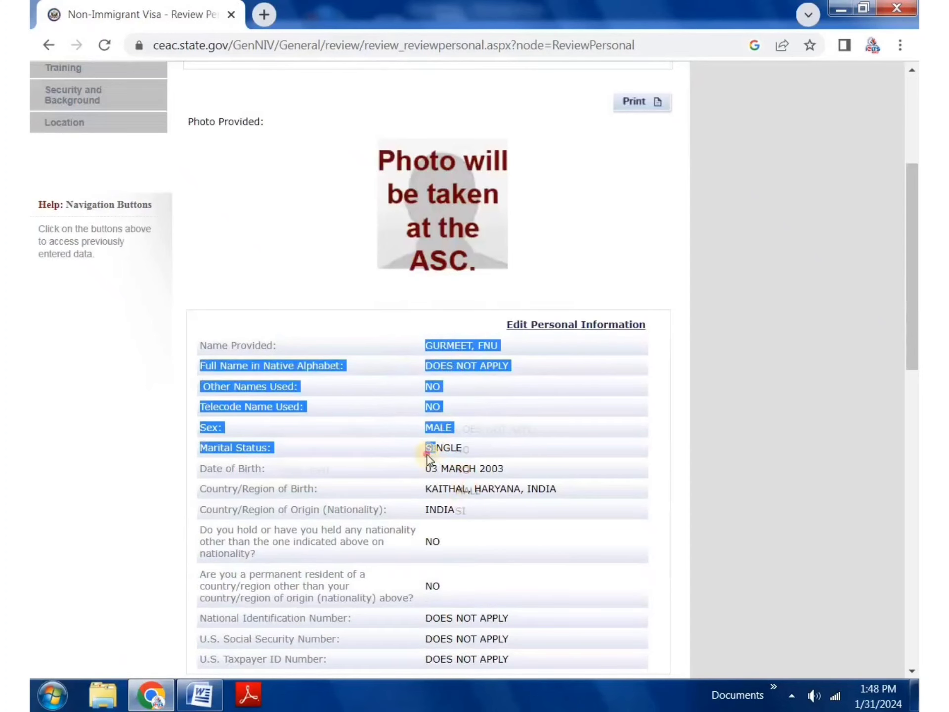
scroll(420, 435, down, 4)
mouse_move(435, 303)
mouse_down()
mouse_move(458, 291)
mouse_move(445, 291)
mouse_up()
scroll(440, 330, down, 3)
drag(432, 247, 461, 440)
scroll(459, 469, down, 3)
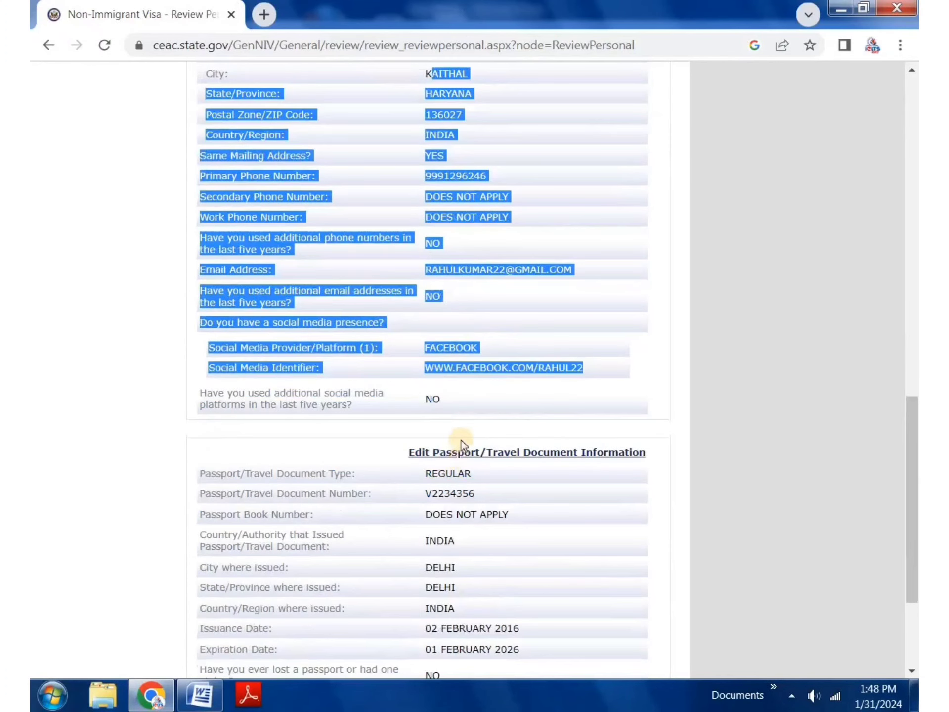
scroll(461, 430, down, 3)
click(452, 346)
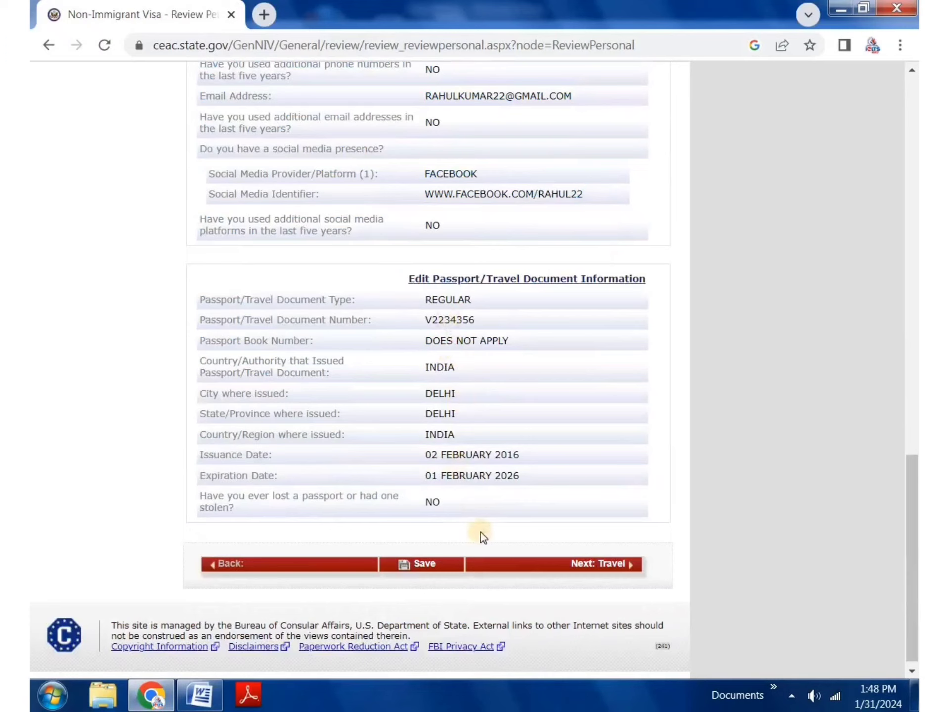
click(617, 564)
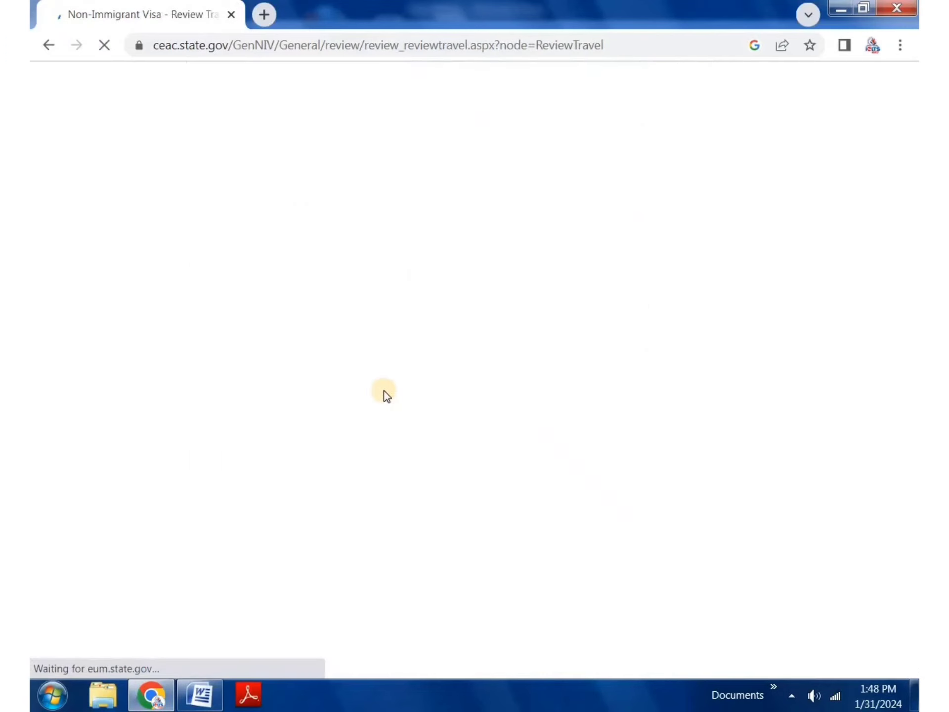
Step: Page through the Travel and U.S. Contact reviews to the Family section
scroll(450, 303, down, 3)
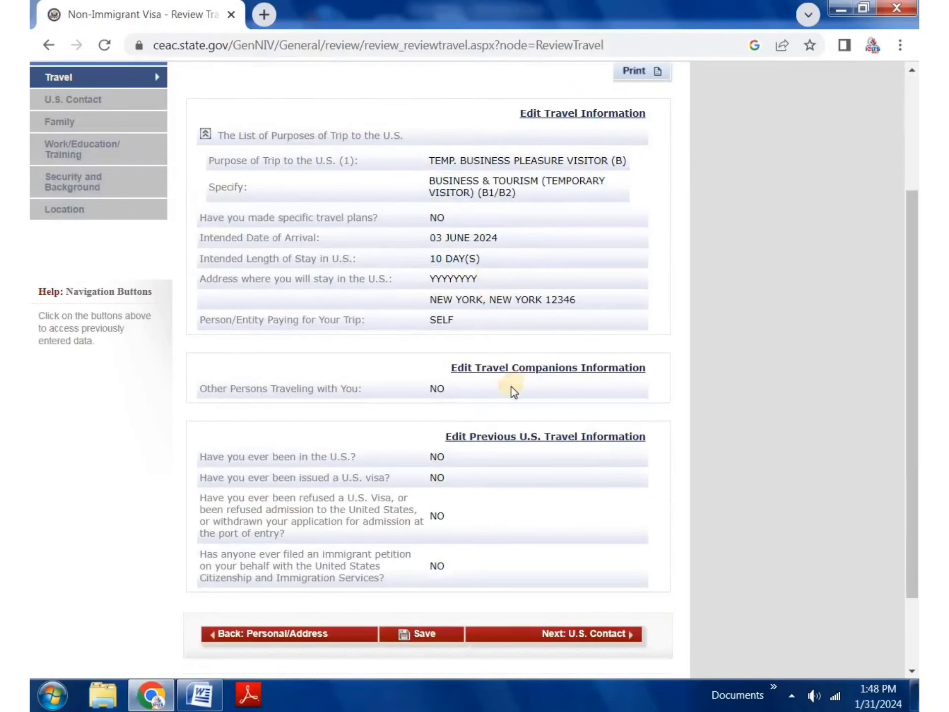
scroll(512, 388, down, 2)
click(586, 548)
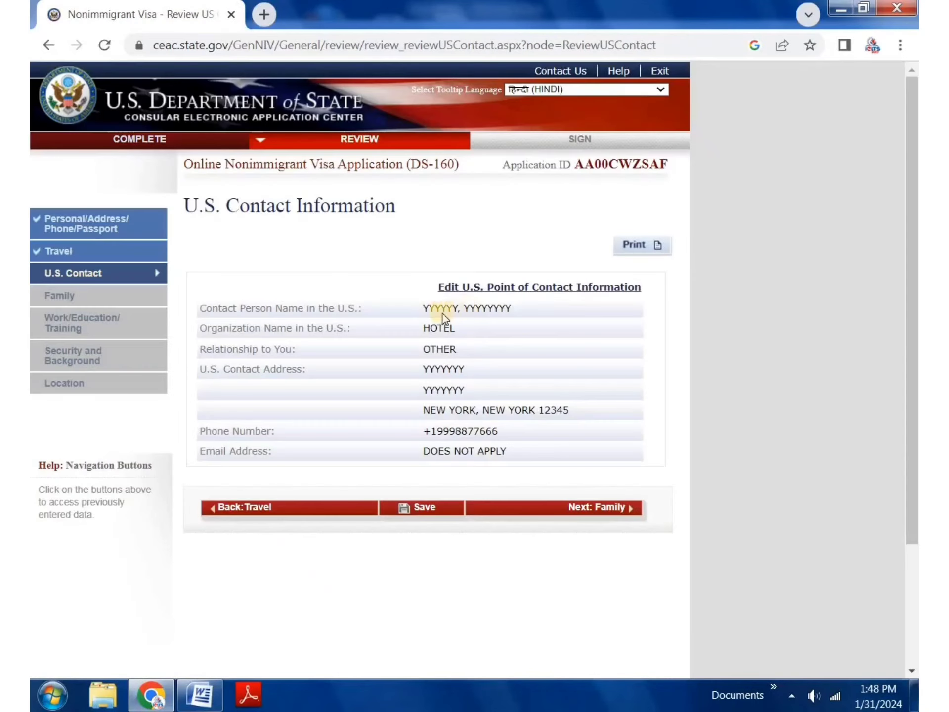
drag(430, 307, 490, 425)
click(456, 371)
click(593, 509)
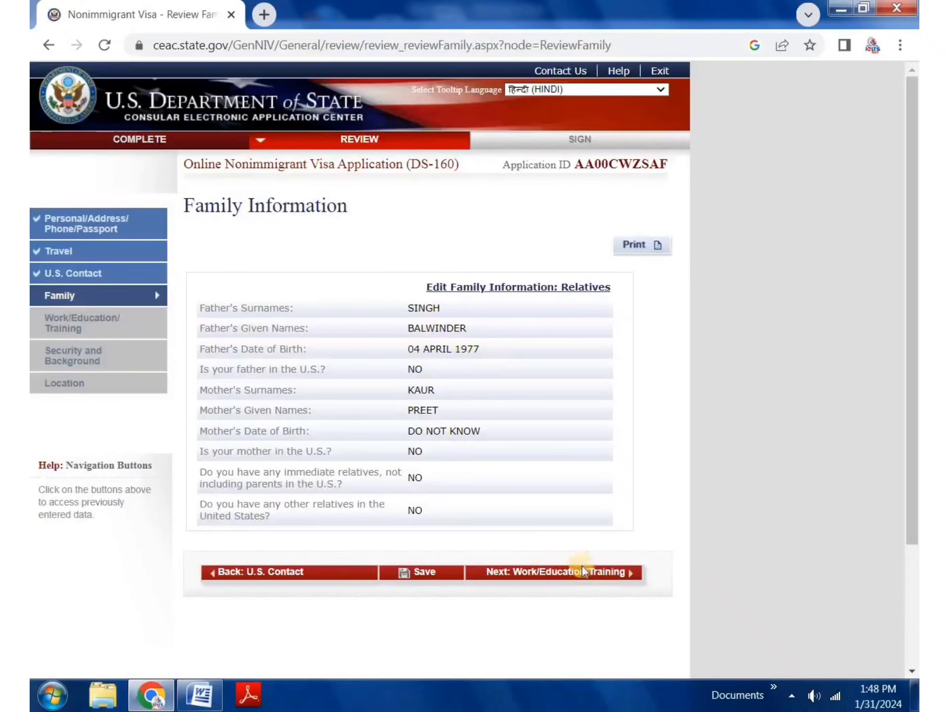
Step: Save the application, resume it, and advance to the Work/Education/Training review
click(434, 574)
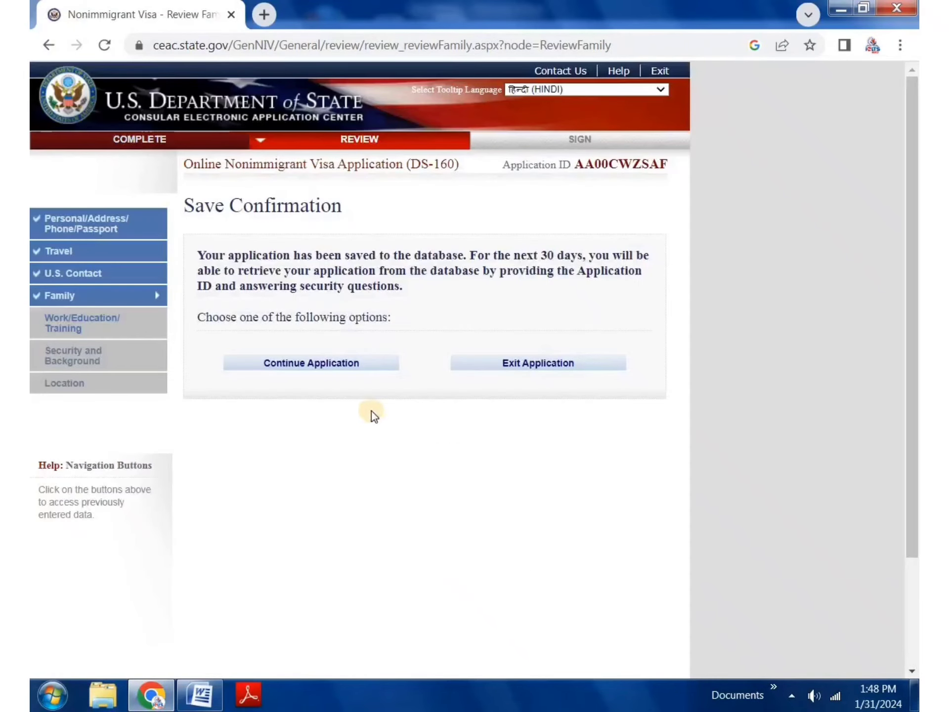
click(346, 360)
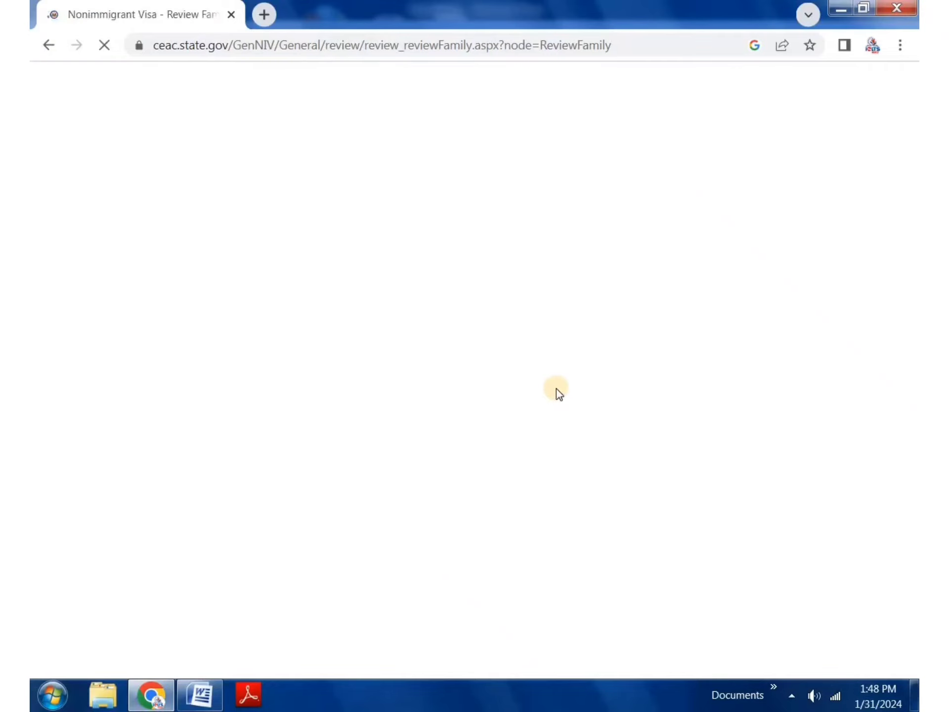
scroll(577, 483, down, 3)
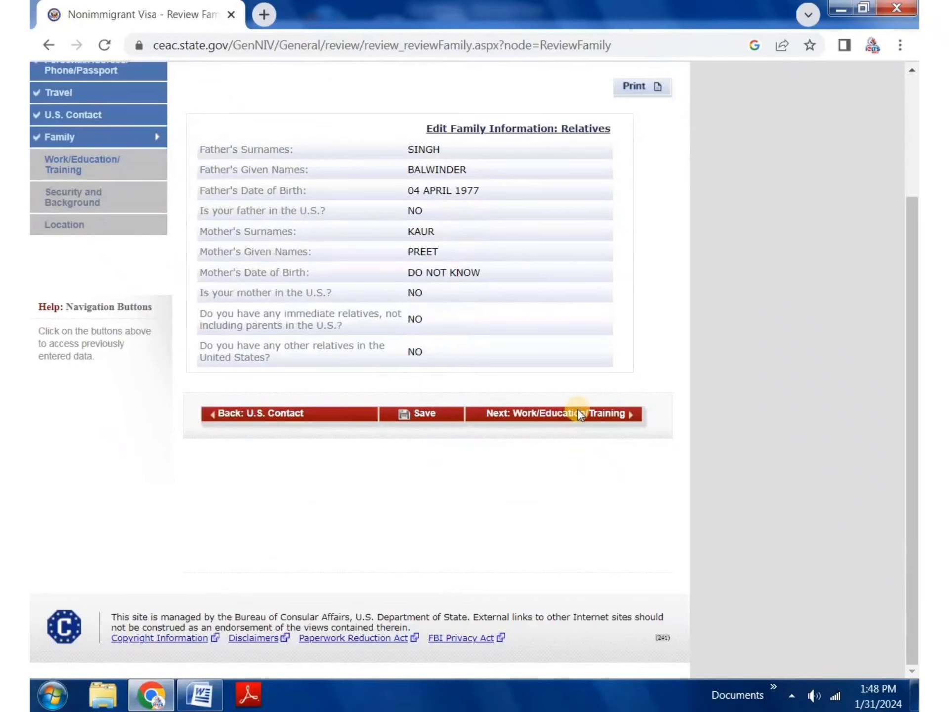
click(578, 414)
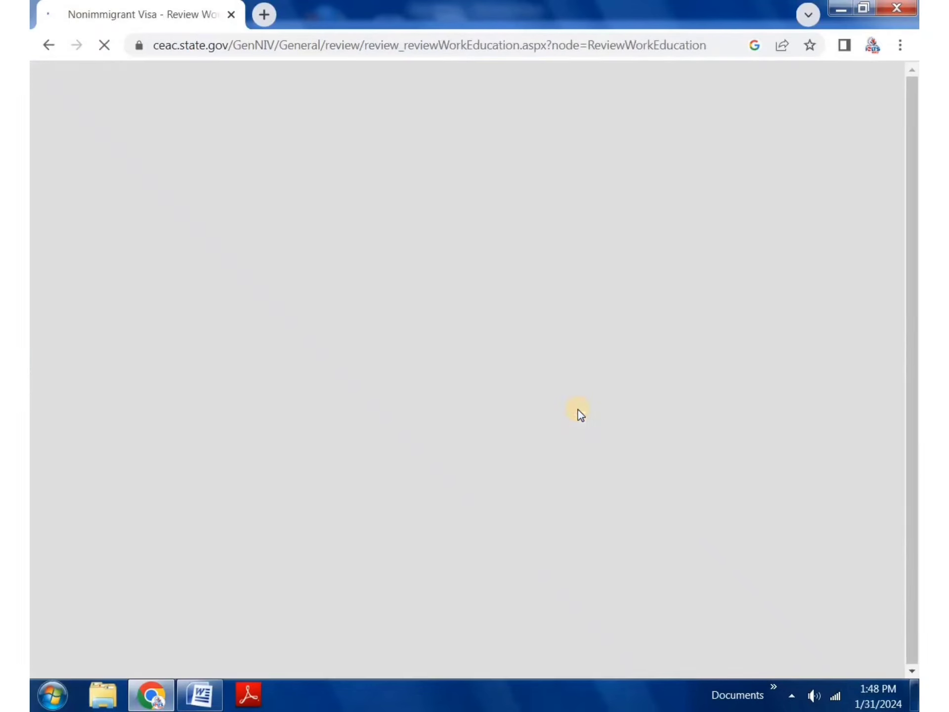
Step: Page past Security and Background to the Location Information review showing NEW DELHI, INDIA
scroll(545, 453, down, 8)
scroll(545, 496, down, 2)
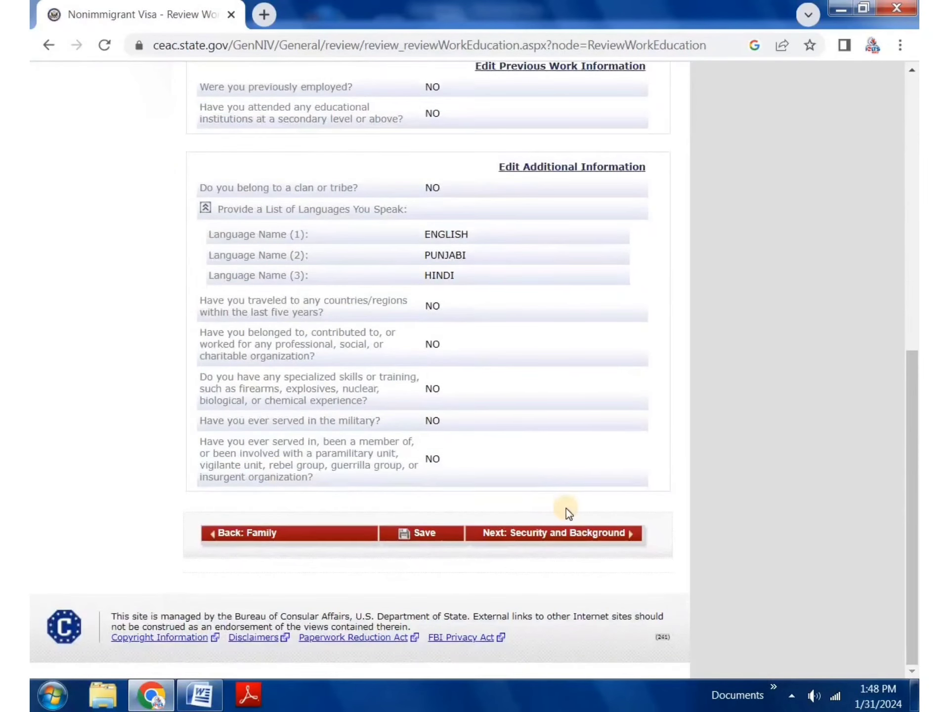
click(560, 533)
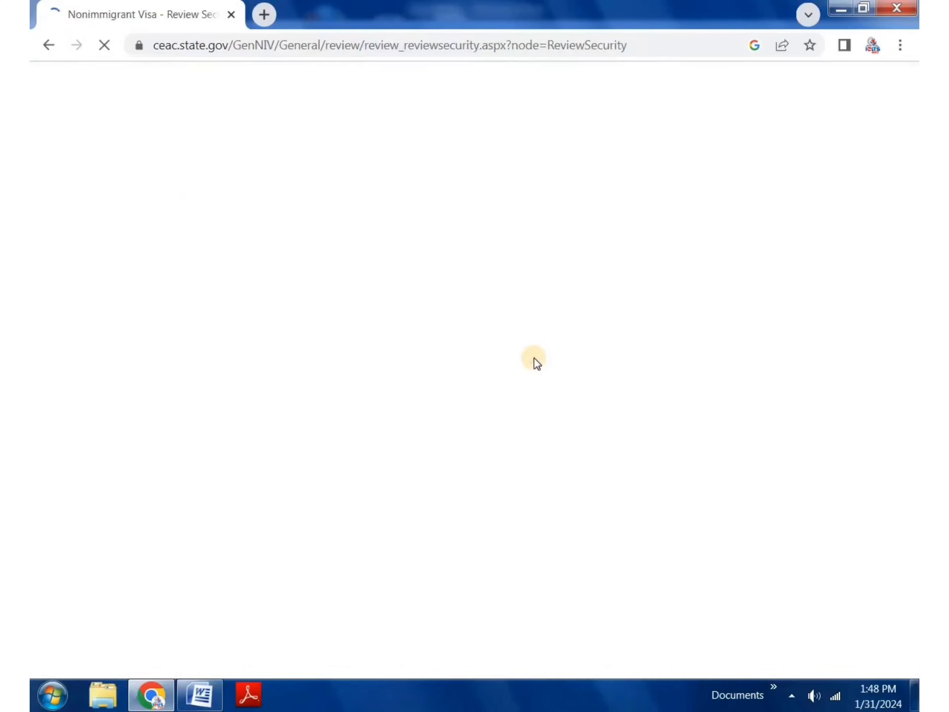
scroll(534, 358, down, 12)
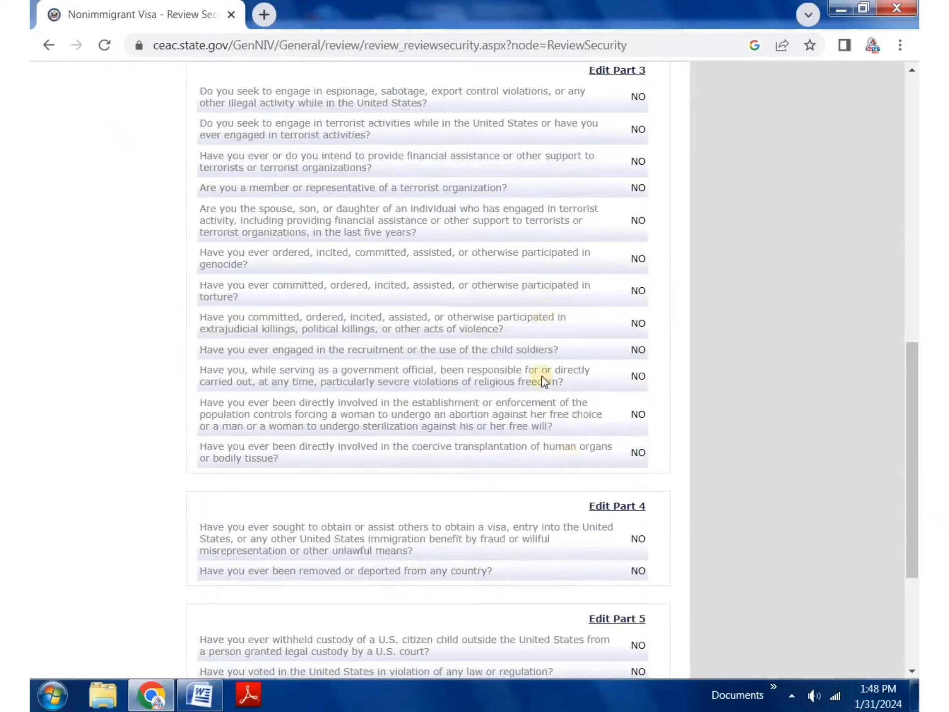
scroll(543, 377, down, 5)
click(611, 533)
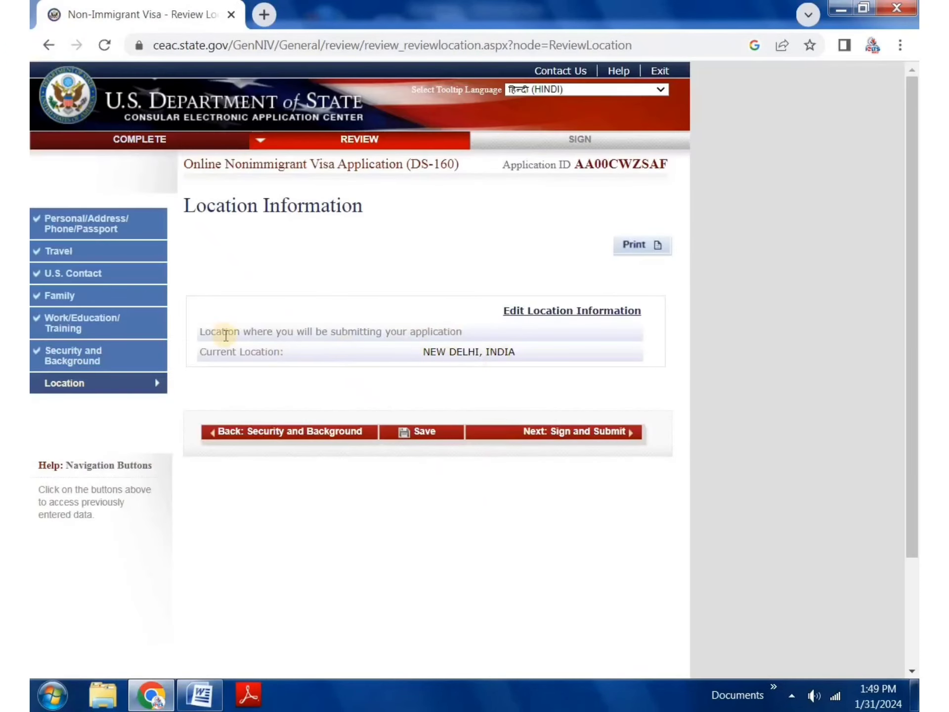
Step: Leave the NEW DELHI, INDIA location review for the Sign and Submit page
drag(222, 349, 199, 329)
triple_click(425, 352)
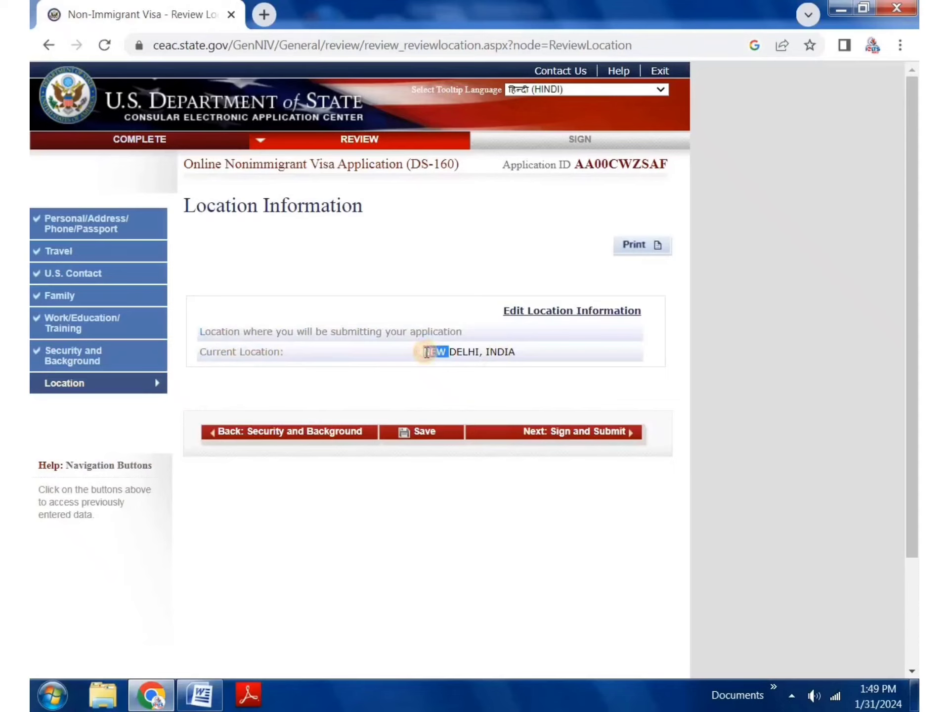
click(577, 393)
click(598, 428)
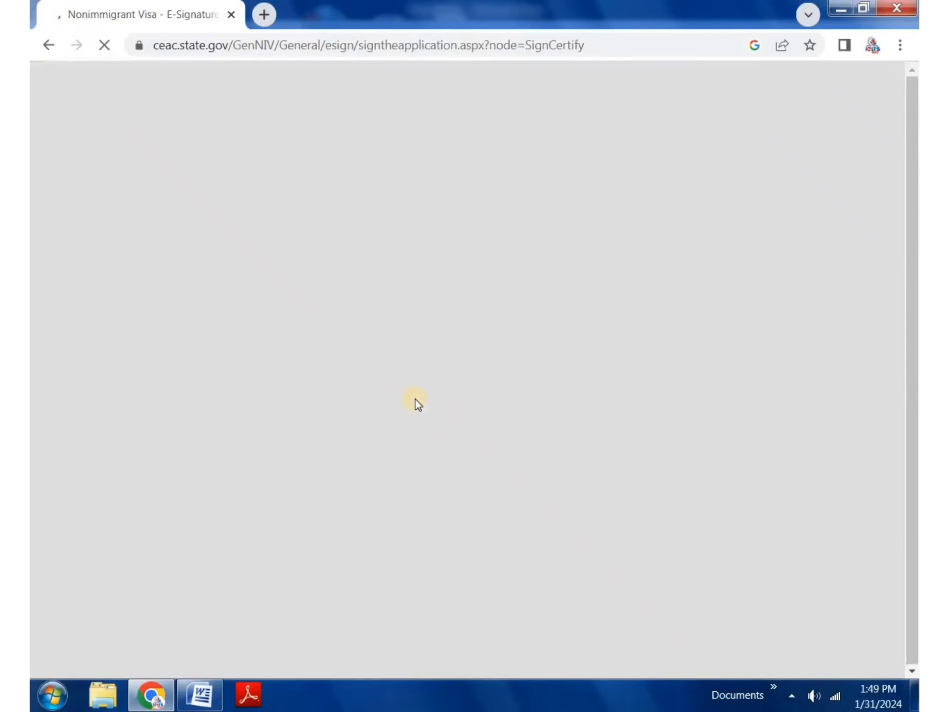
scroll(371, 388, down, 5)
scroll(368, 387, down, 10)
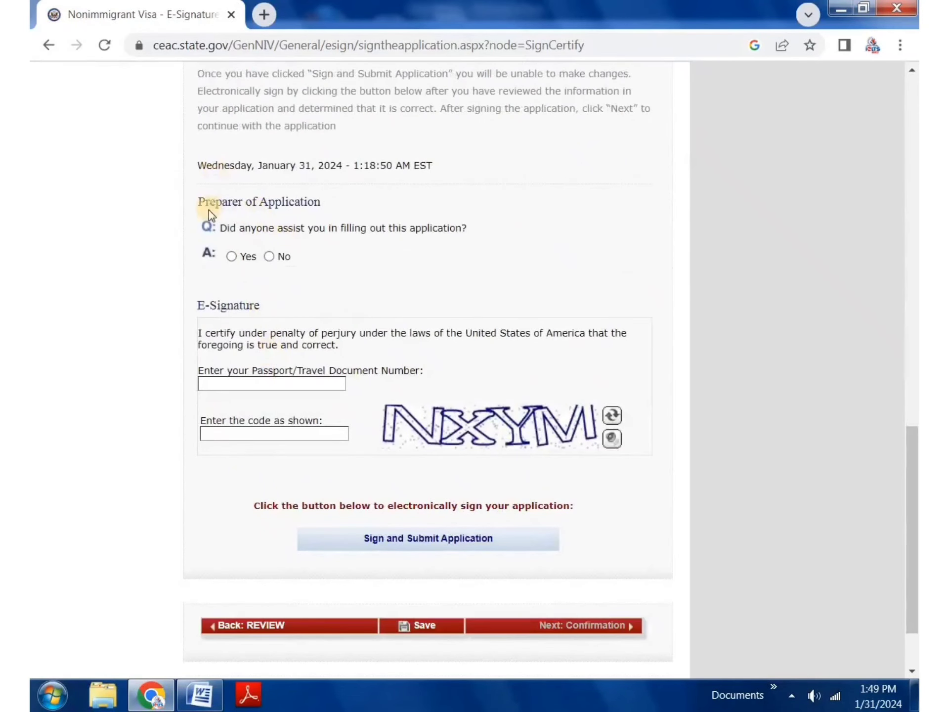
Step: Answer No to whether anyone assisted in preparing the application
drag(205, 201, 328, 194)
click(290, 197)
click(270, 258)
click(231, 259)
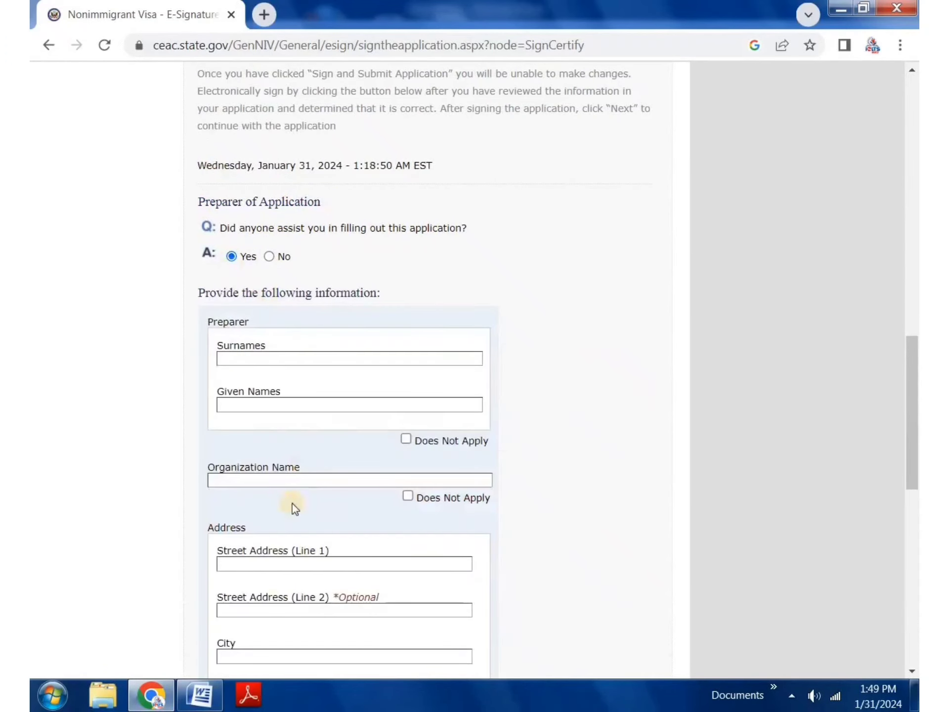
click(271, 257)
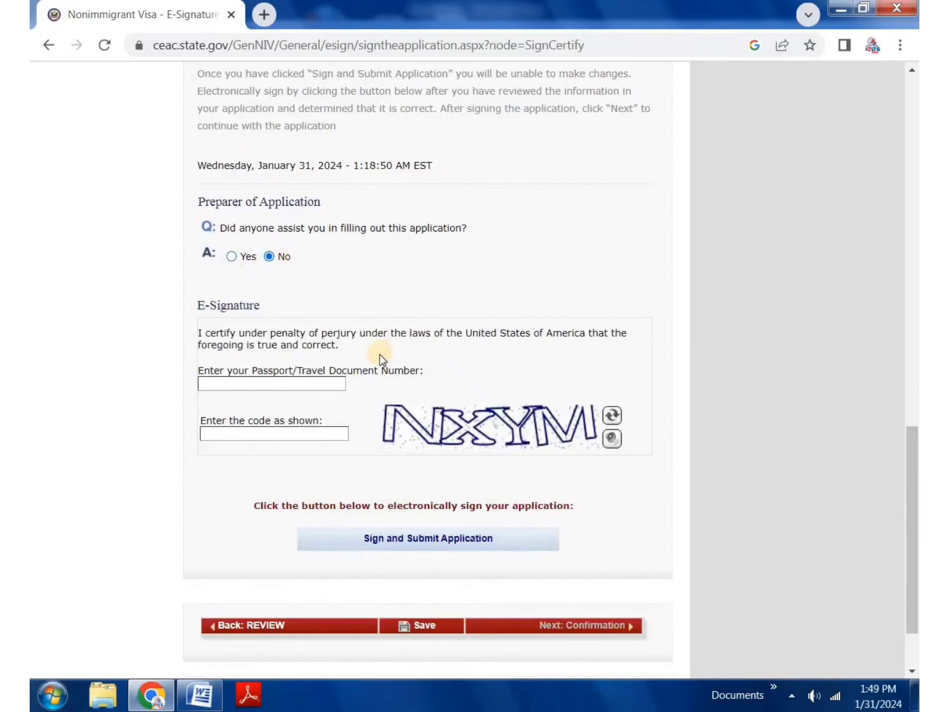
scroll(380, 354, down, 2)
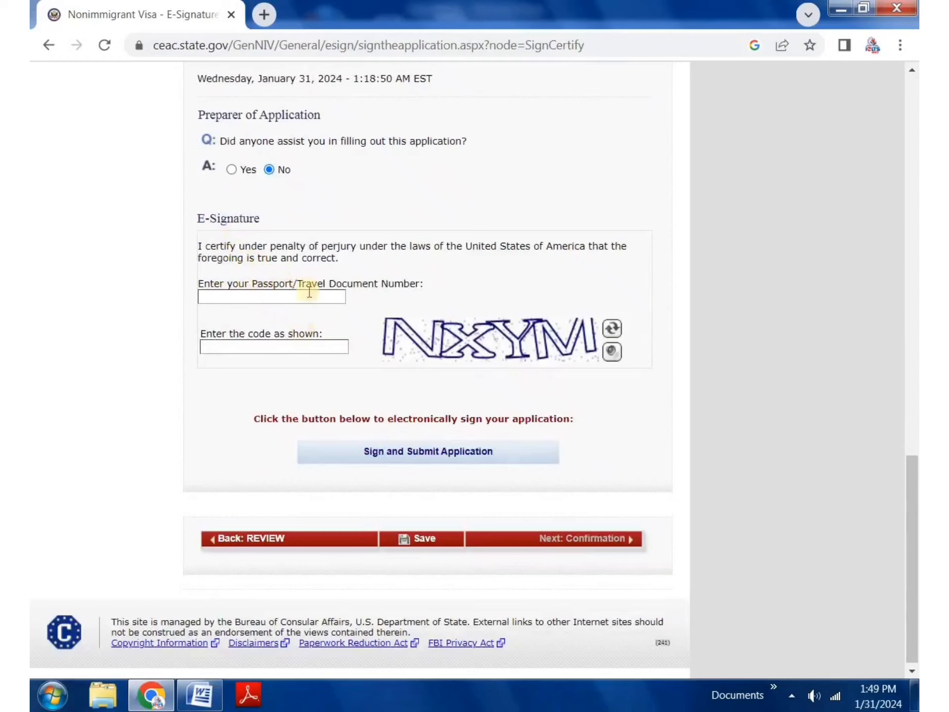
Step: Check the passport number and code fields, leaving them empty, and return to the review pages
click(255, 297)
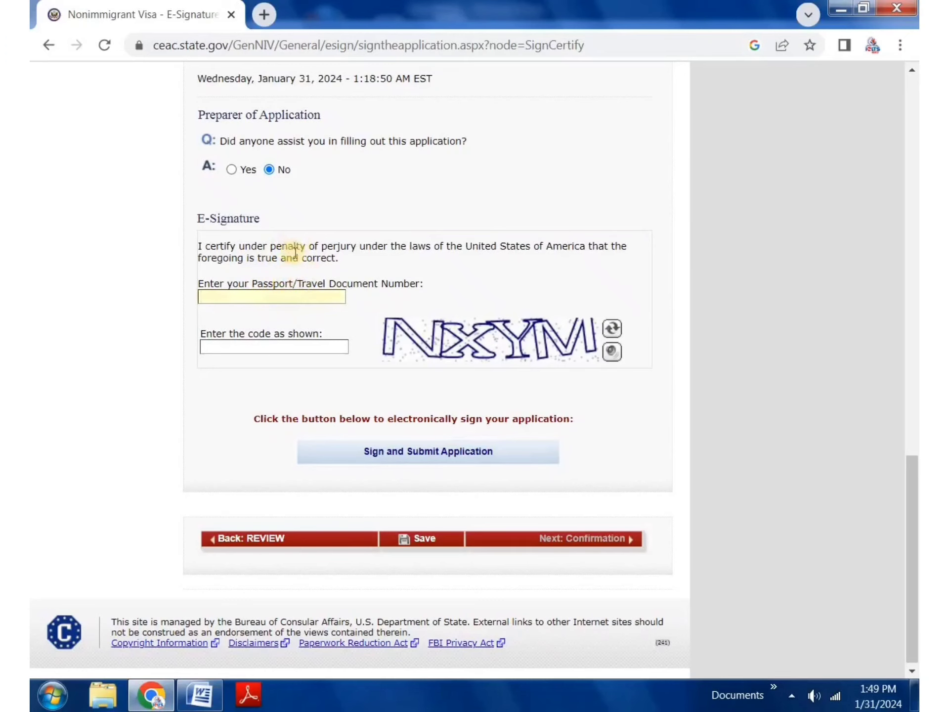
scroll(296, 287, up, 5)
scroll(295, 287, down, 5)
click(277, 348)
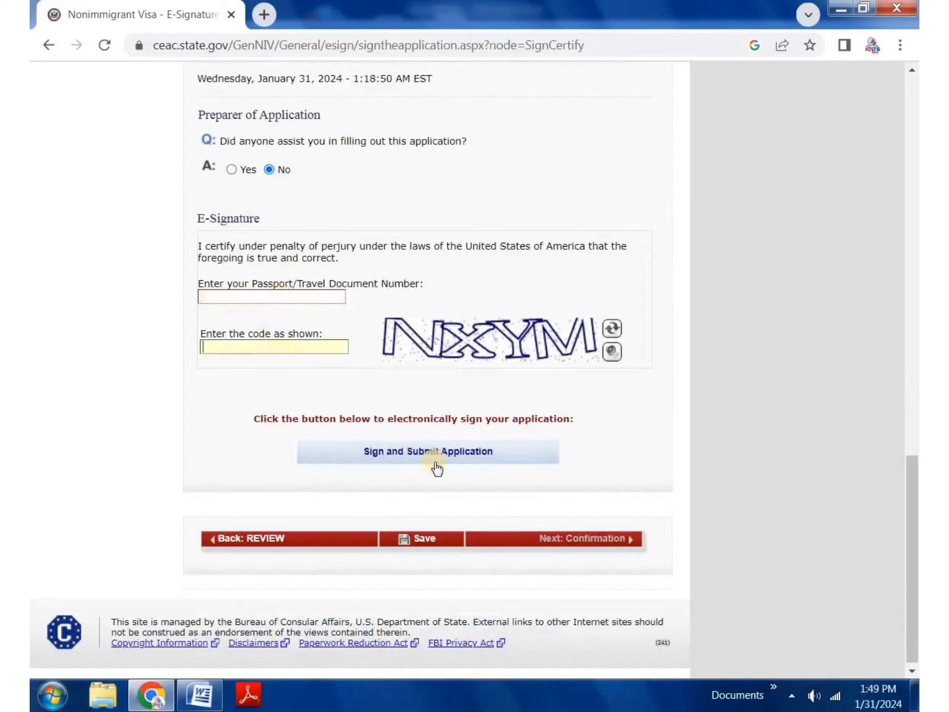
scroll(415, 463, up, 15)
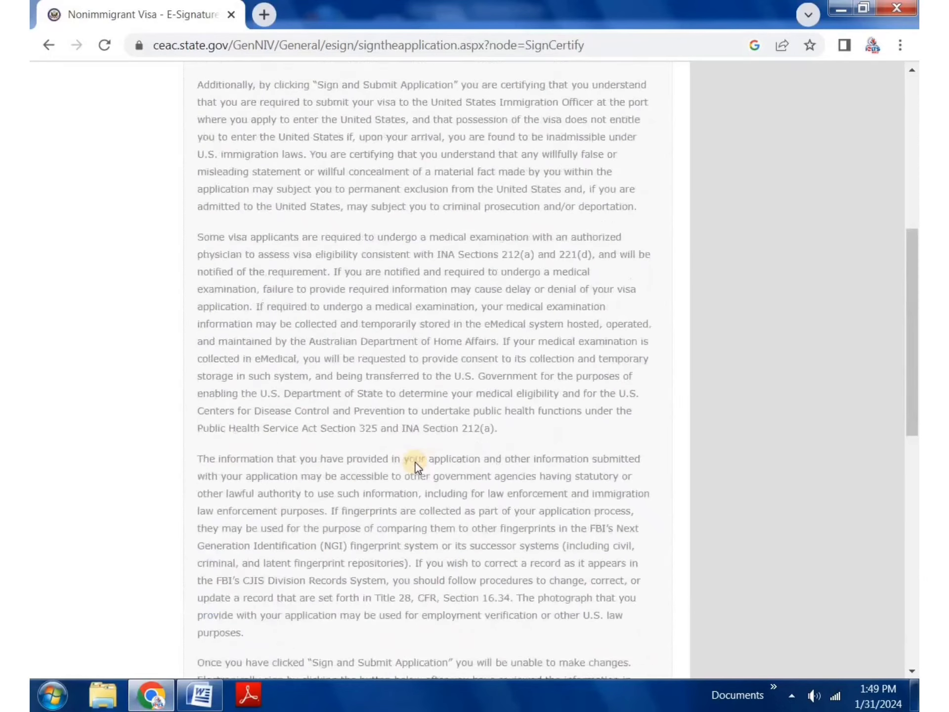
scroll(270, 292, down, 15)
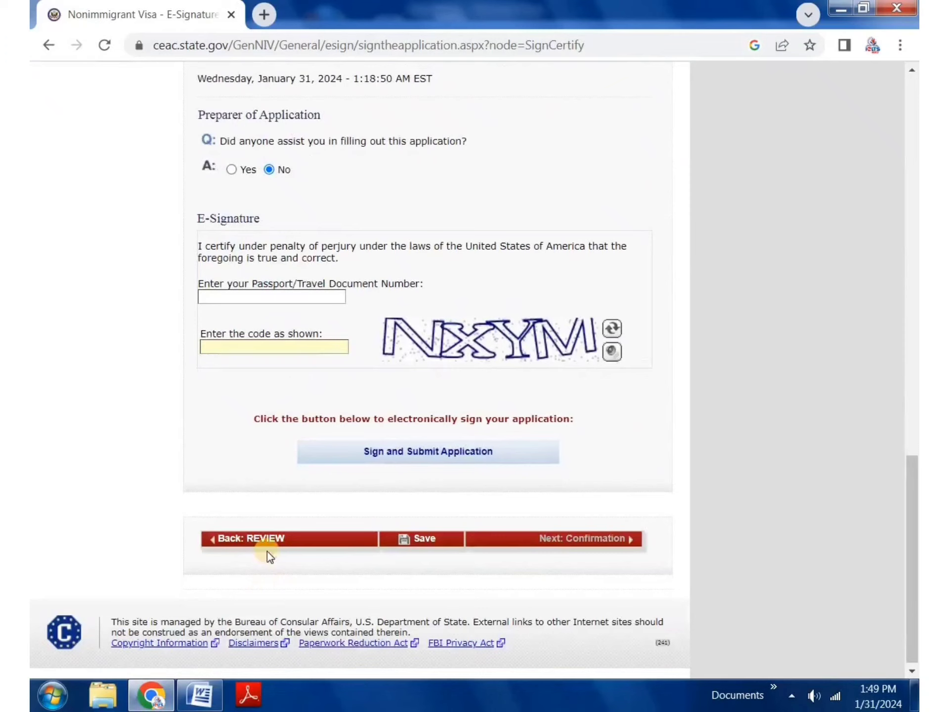
click(269, 540)
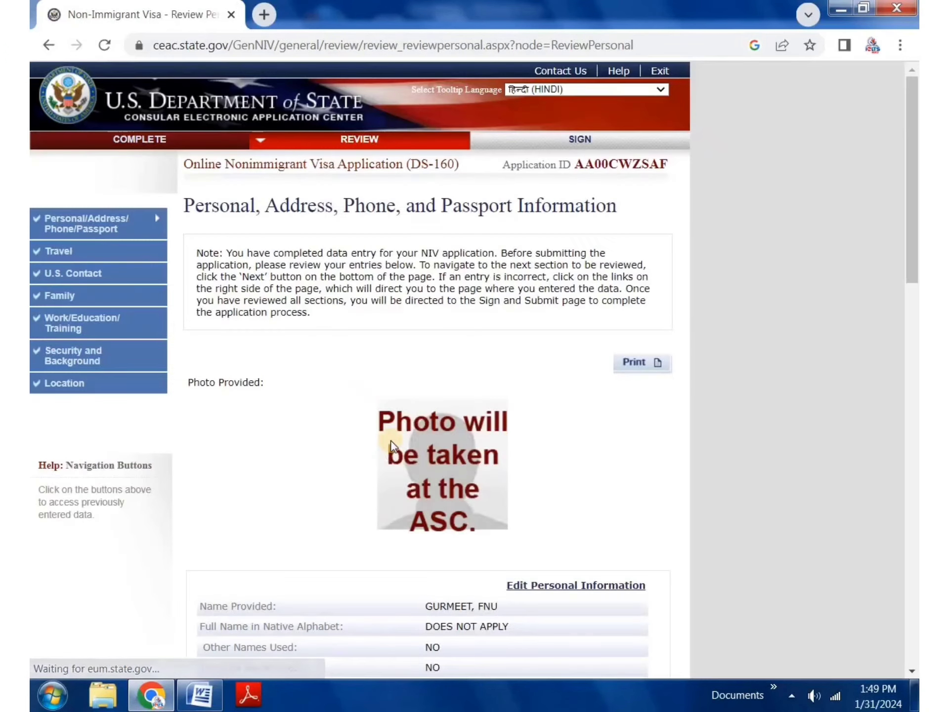
Step: Copy the passport number from the review page
scroll(474, 494, down, 10)
scroll(468, 515, down, 12)
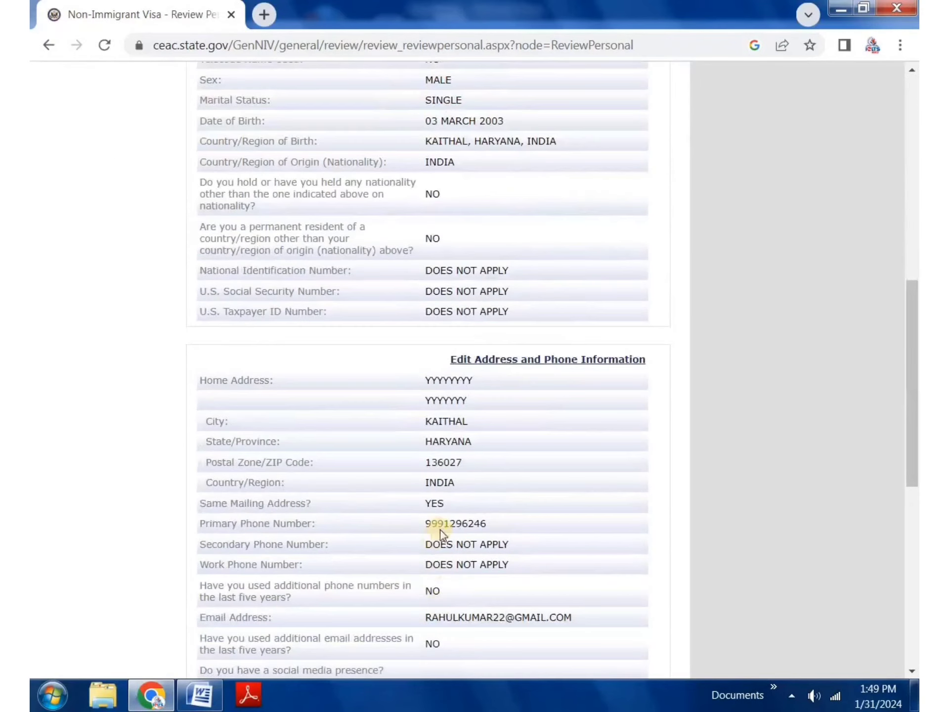
double_click(452, 406)
right_click(452, 407)
click(479, 421)
scroll(477, 440, down, 2)
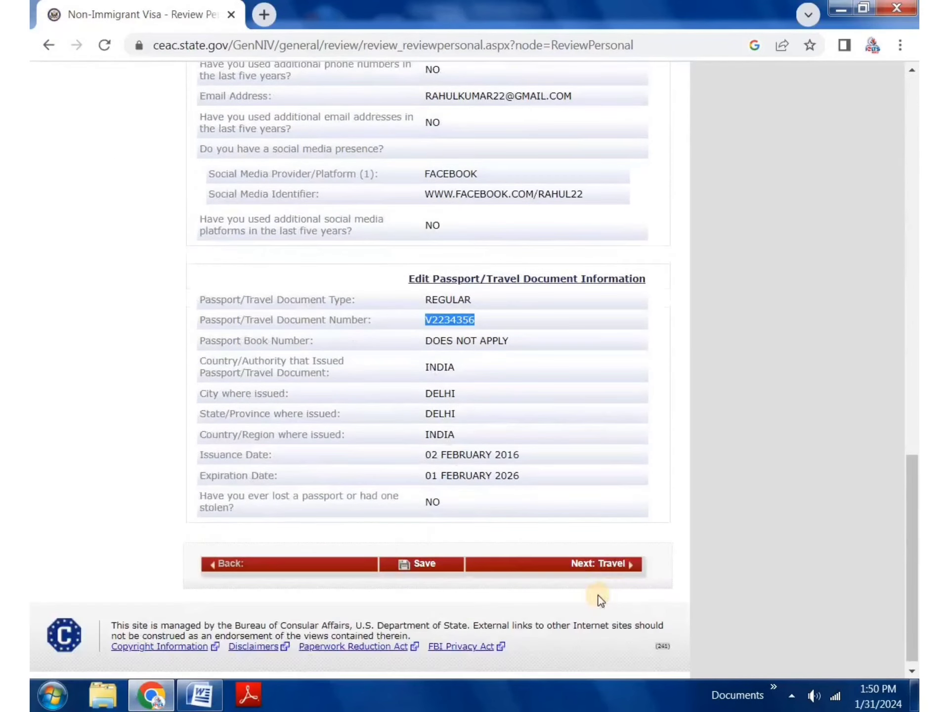
Step: Page through Travel, Work/Education, Security and Location reviews to the signing page
click(612, 565)
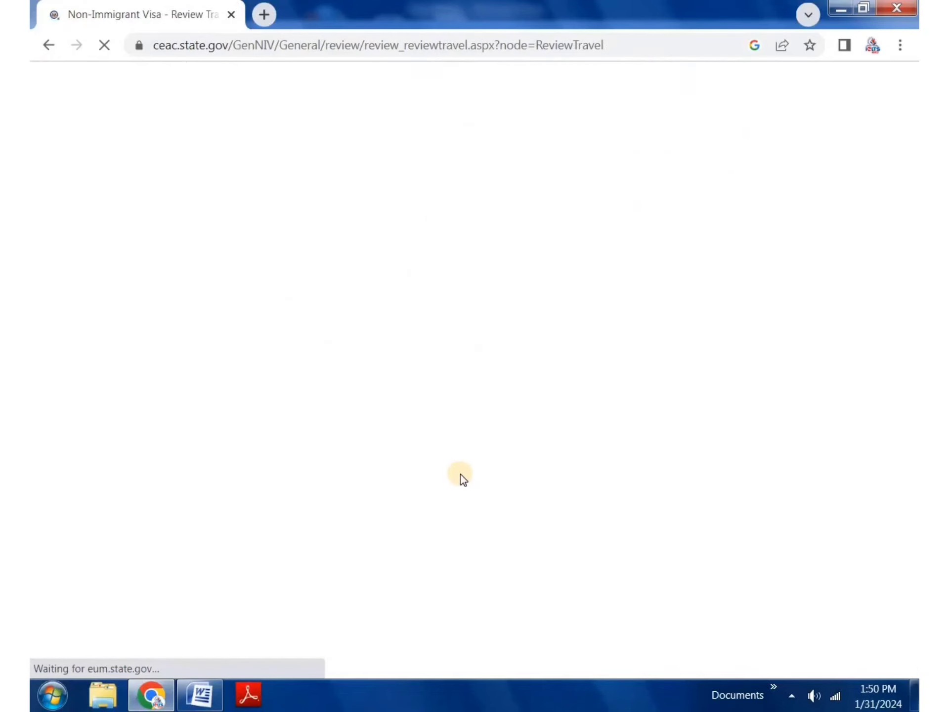
scroll(510, 554, down, 5)
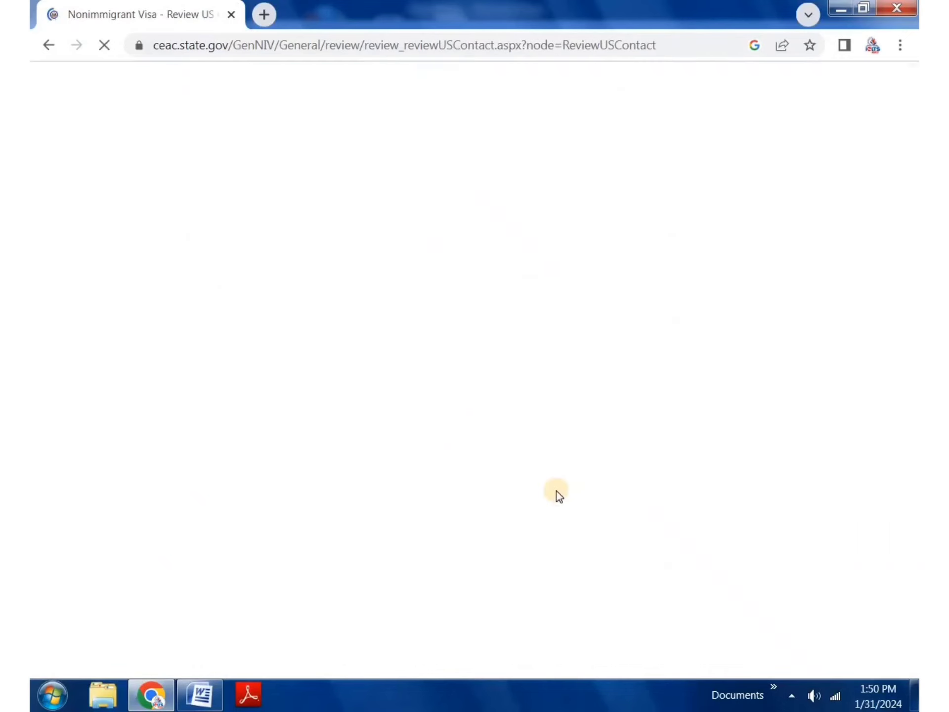
scroll(554, 494, down, 3)
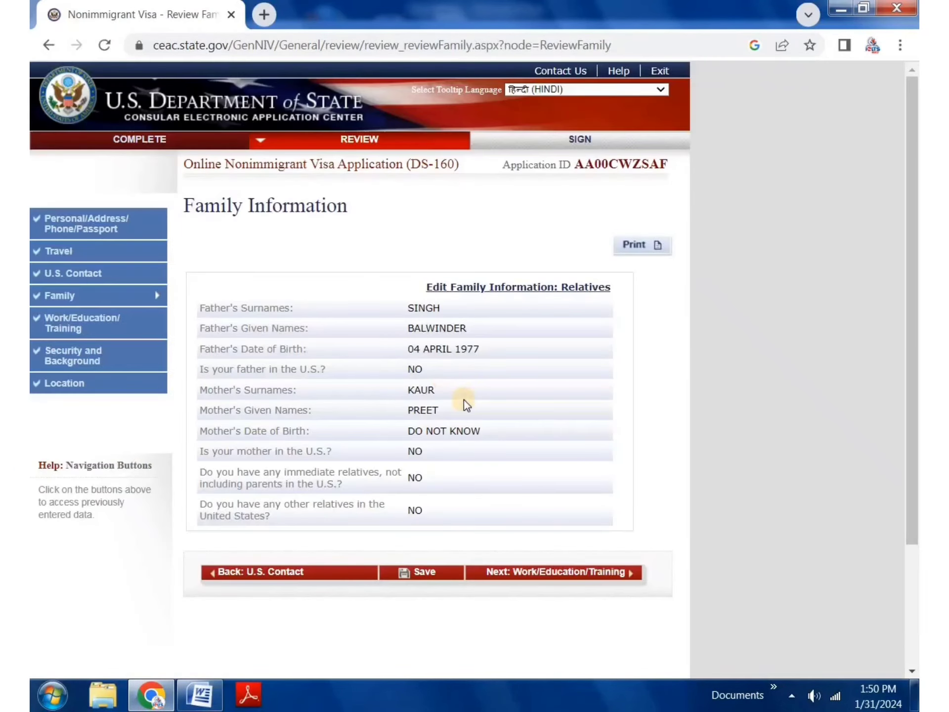
scroll(528, 486, down, 2)
click(529, 486)
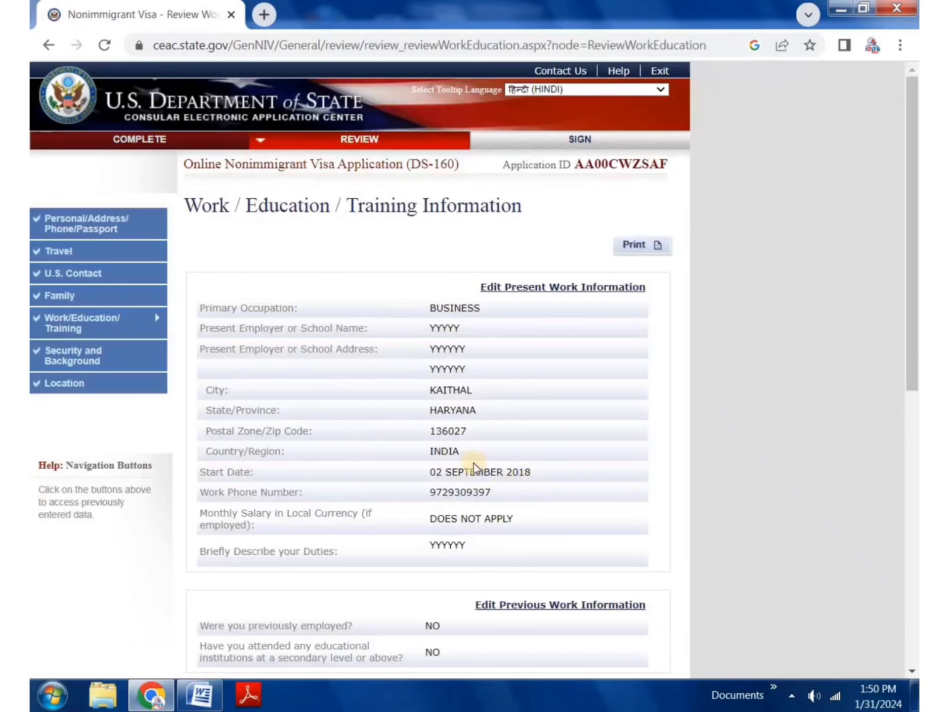
scroll(499, 460, down, 10)
click(562, 528)
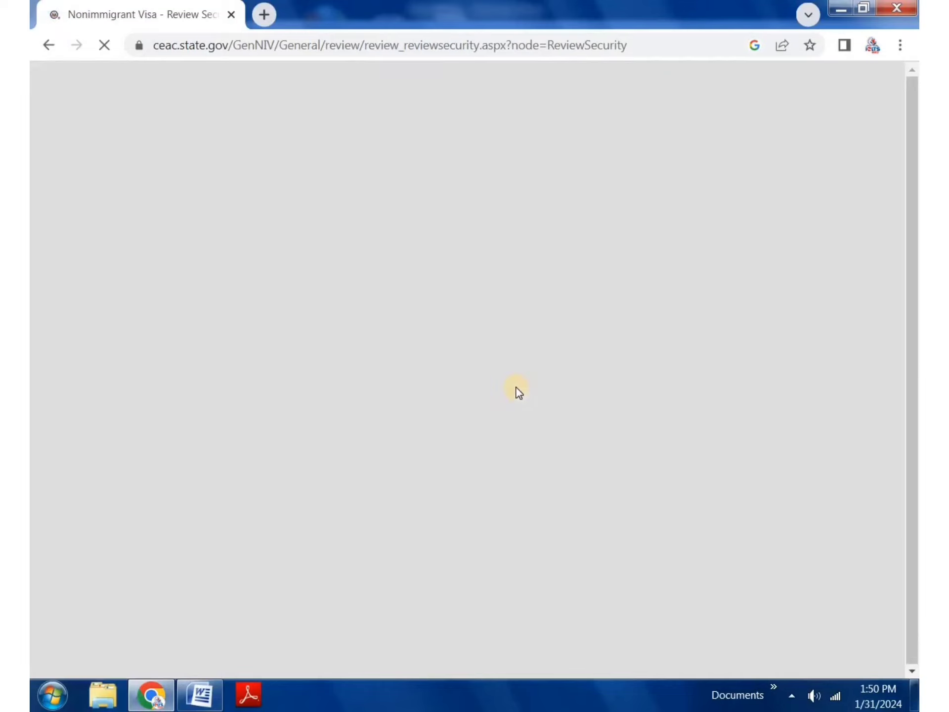
scroll(519, 420, down, 15)
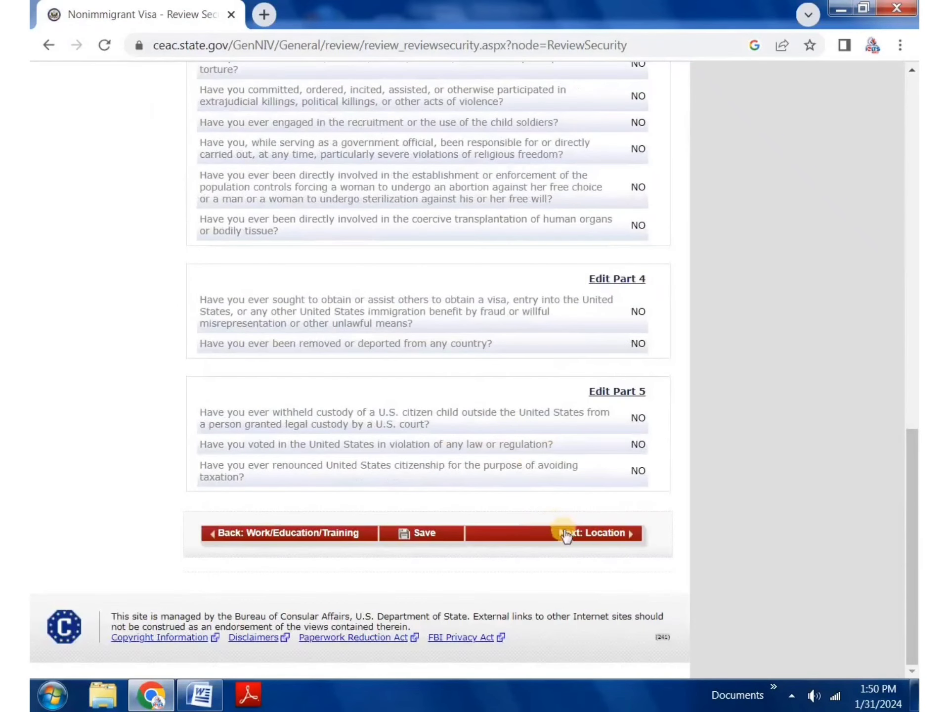
click(608, 535)
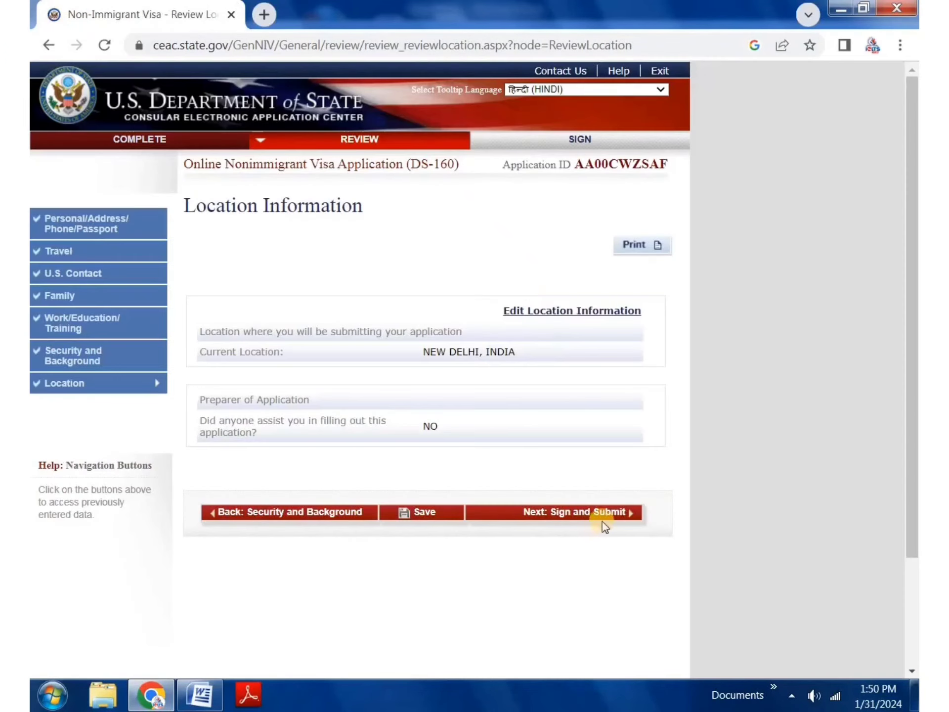
click(611, 514)
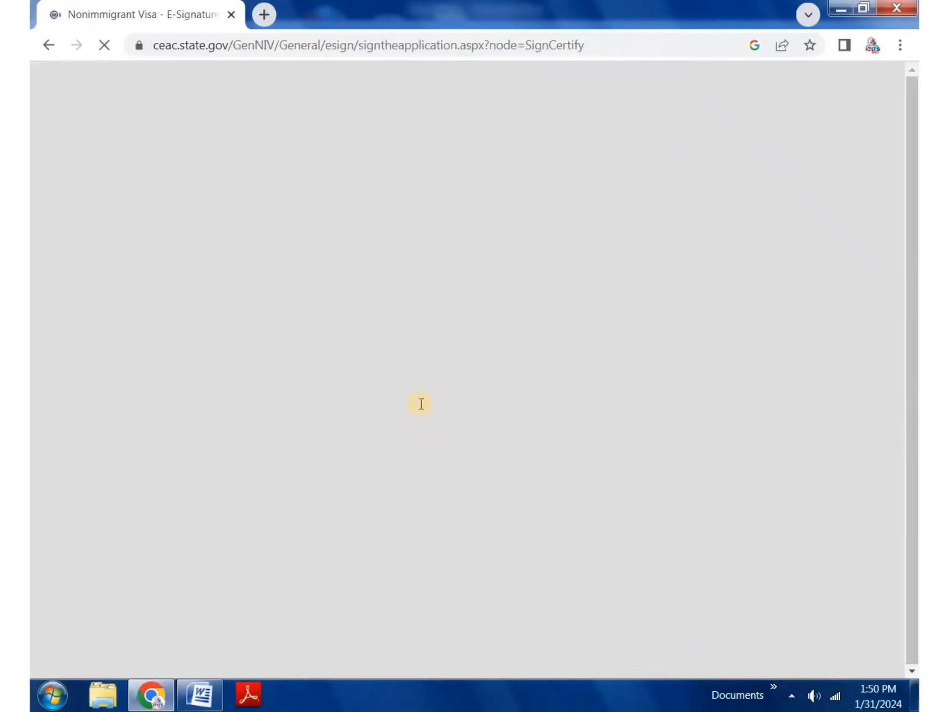
Step: Paste the passport number, enter the security code, sign and submit, then continue to Confirmation
scroll(364, 408, down, 15)
scroll(361, 416, down, 5)
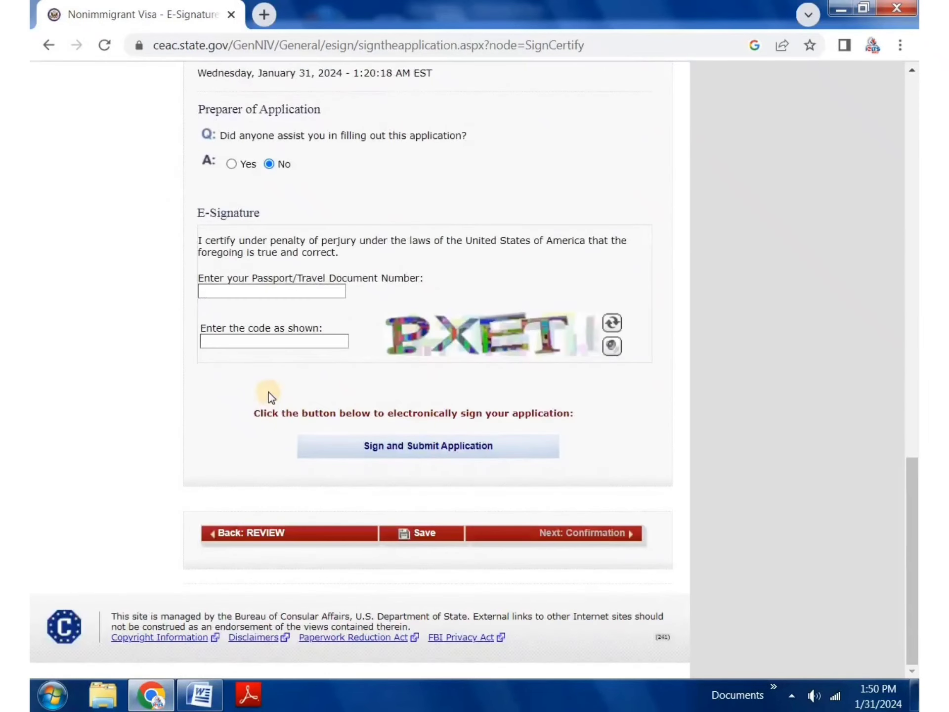
click(331, 291)
right_click(326, 290)
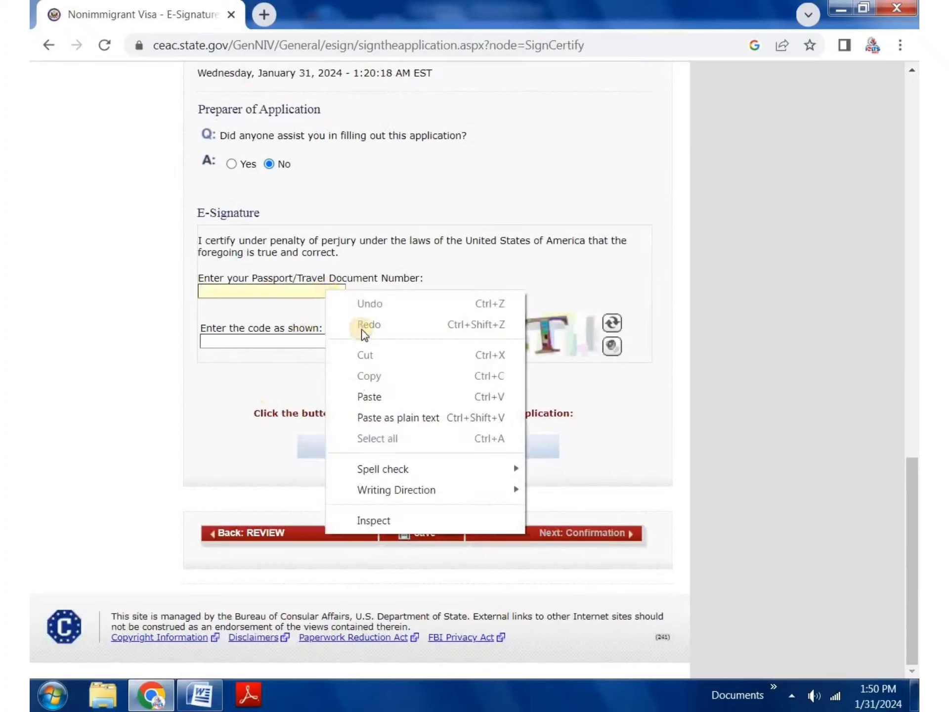
click(370, 397)
click(245, 345)
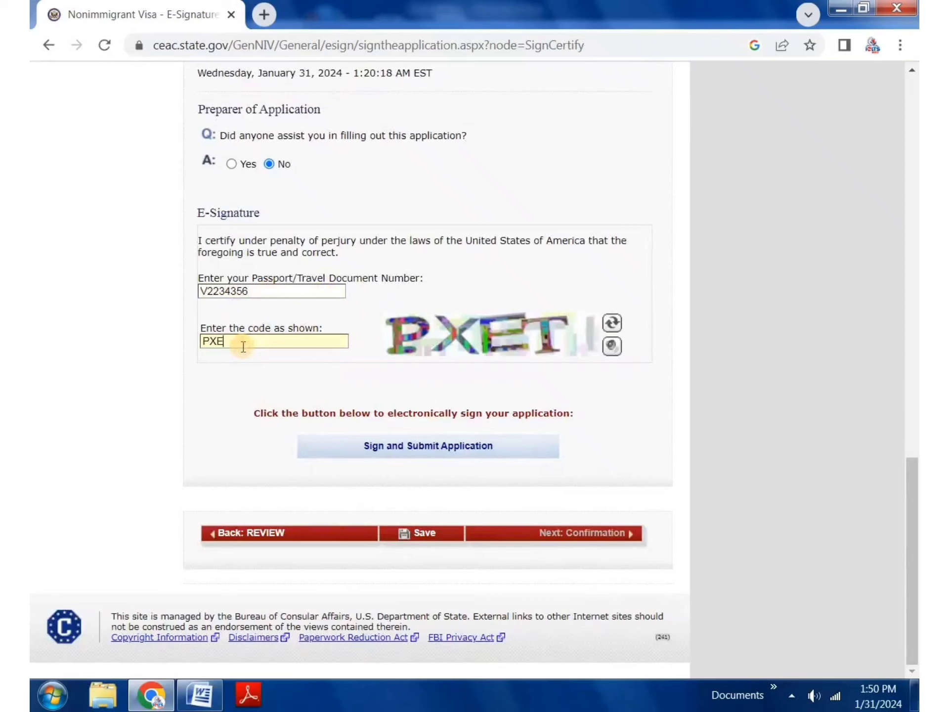
click(399, 451)
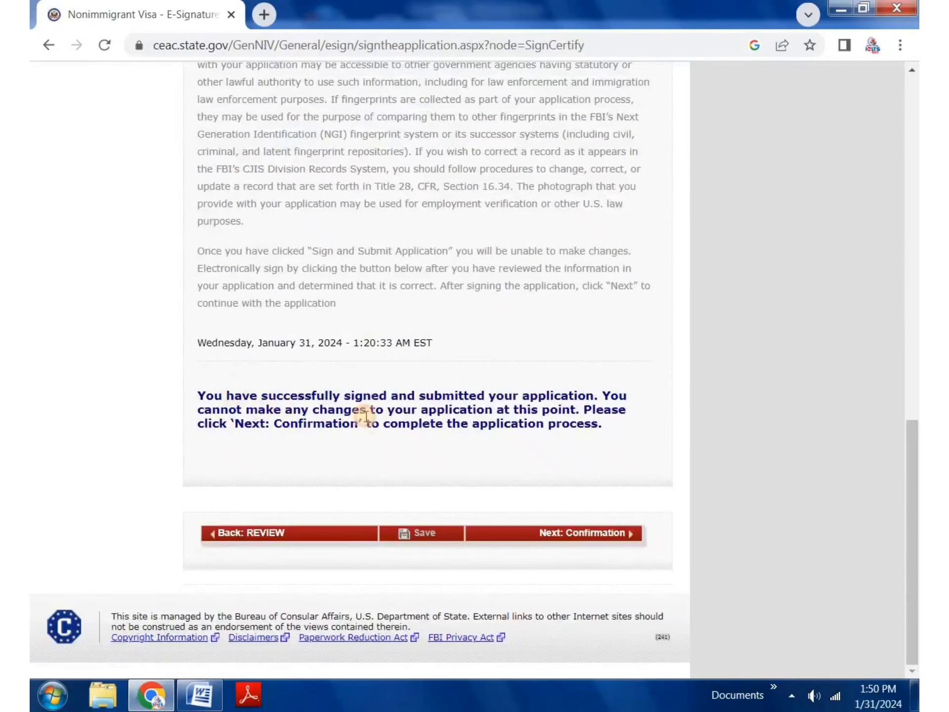
click(592, 536)
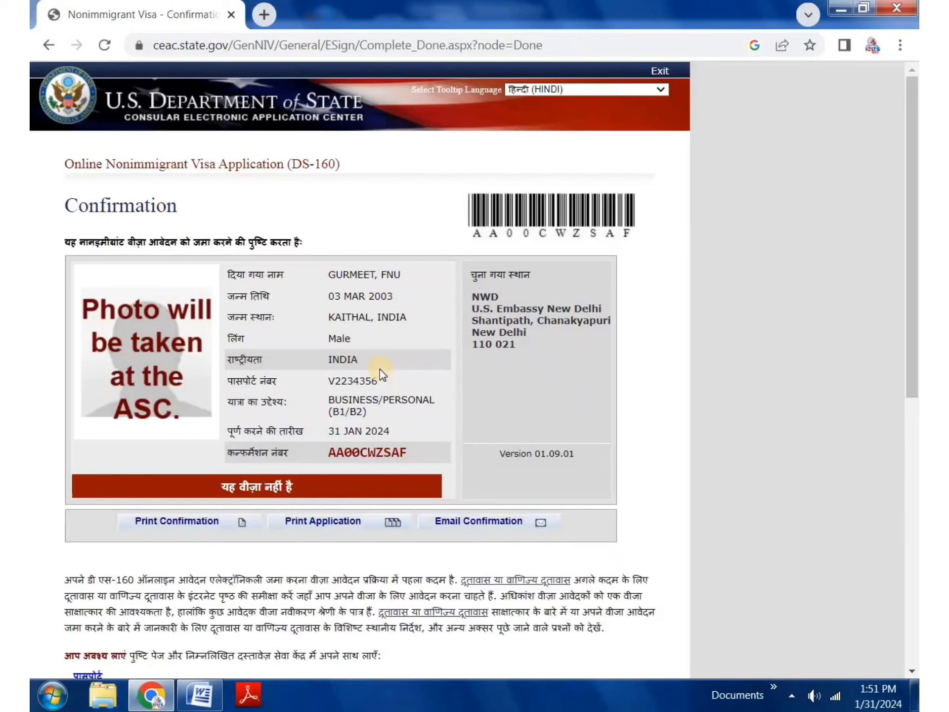
Step: Change the tooltip language from Hindi to ENGLISH
click(553, 90)
click(541, 100)
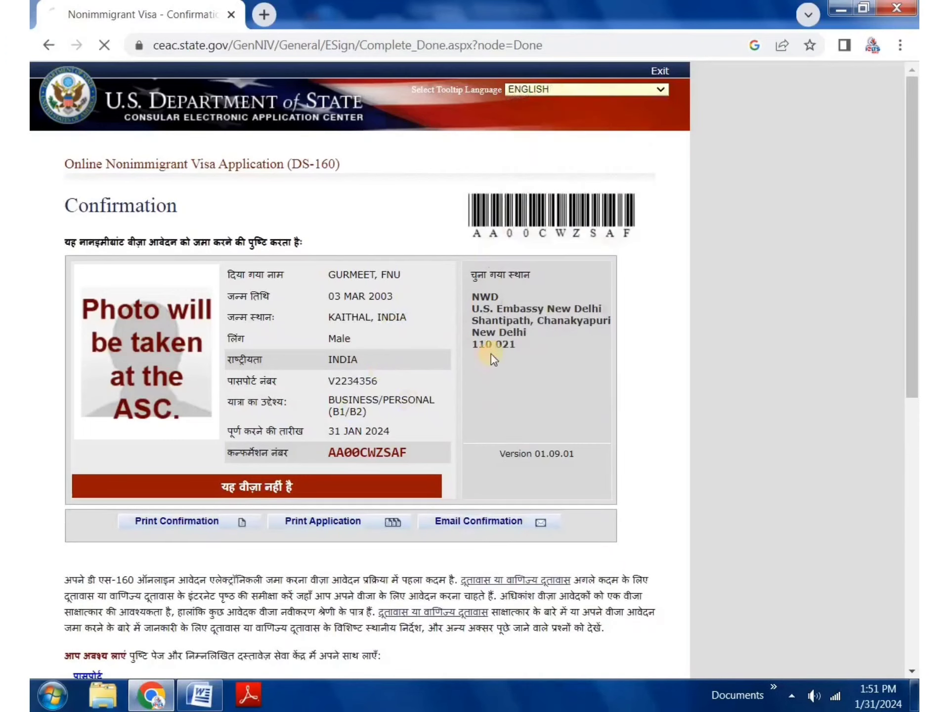
scroll(320, 431, down, 1)
scroll(321, 432, down, 1)
scroll(319, 433, up, 2)
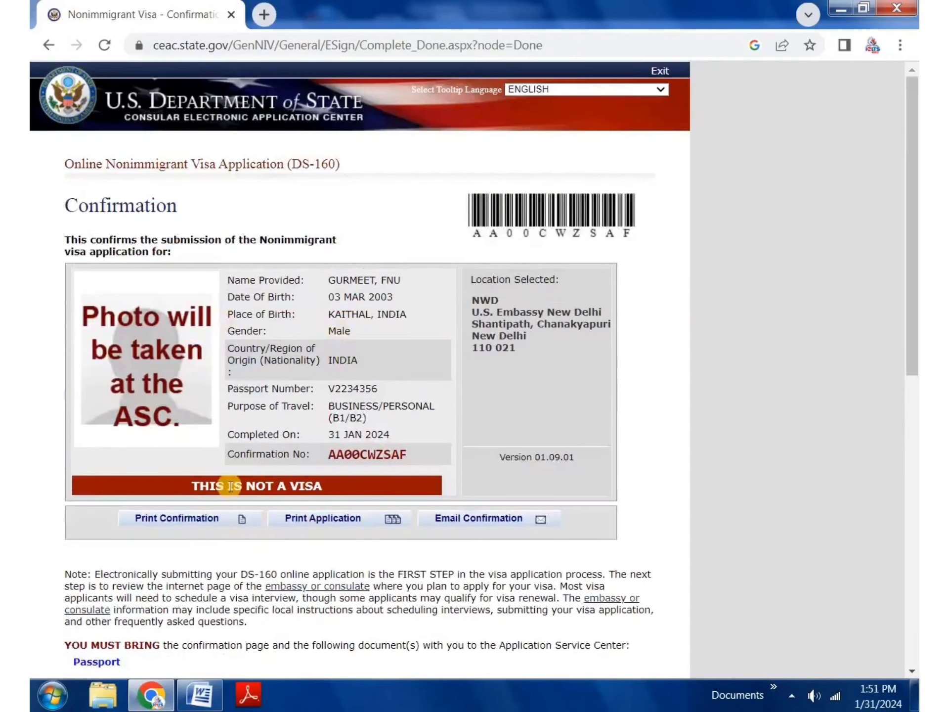
Step: Preview printing the confirmation page, then cancel the print dialog
click(188, 523)
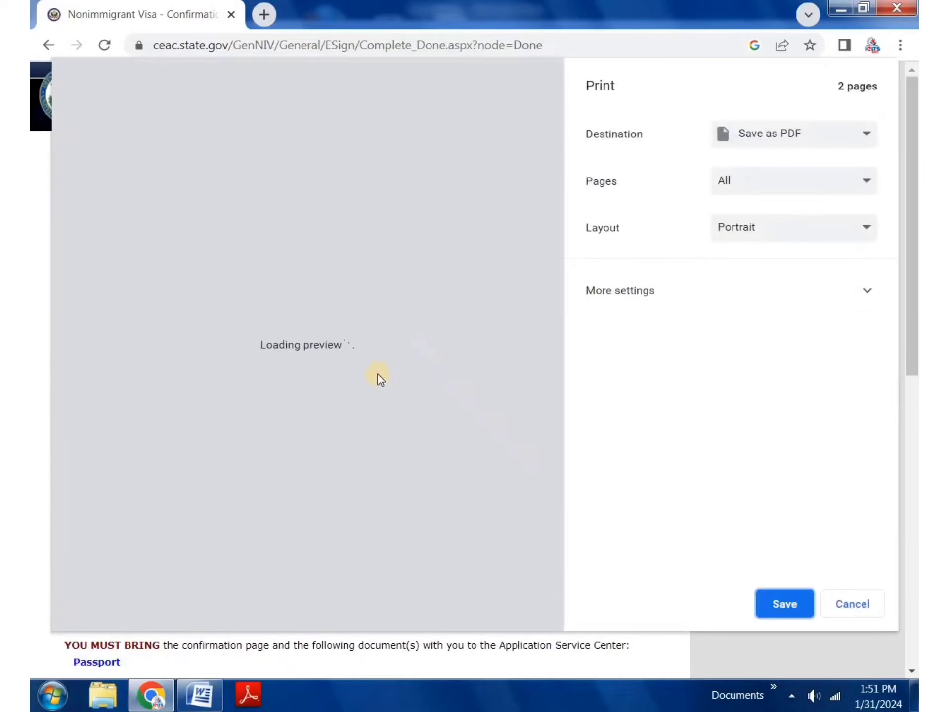
scroll(379, 381, down, 10)
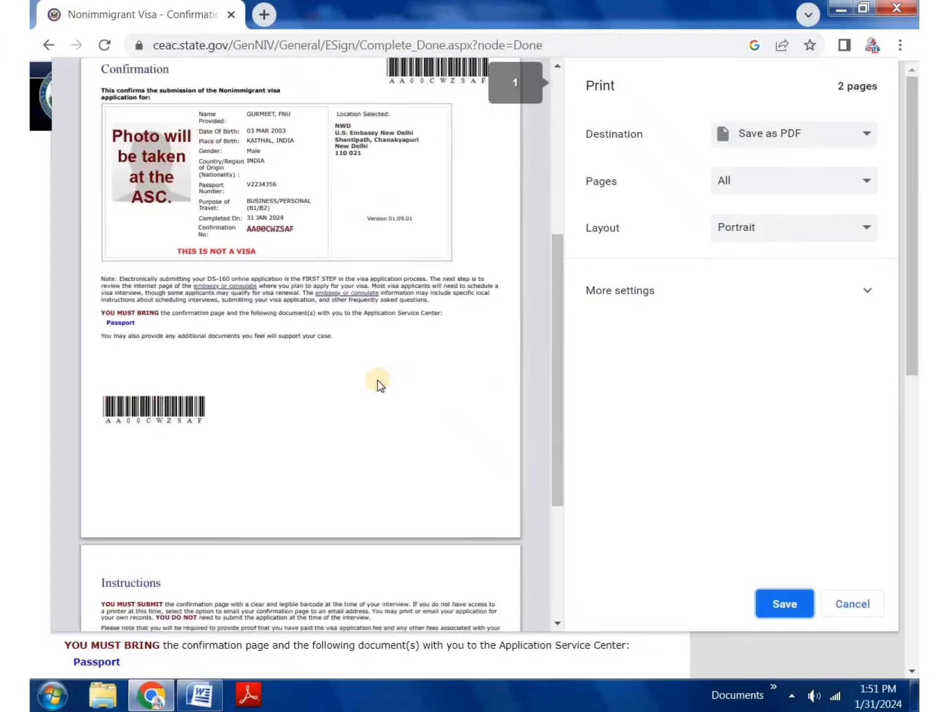
scroll(379, 391, up, 10)
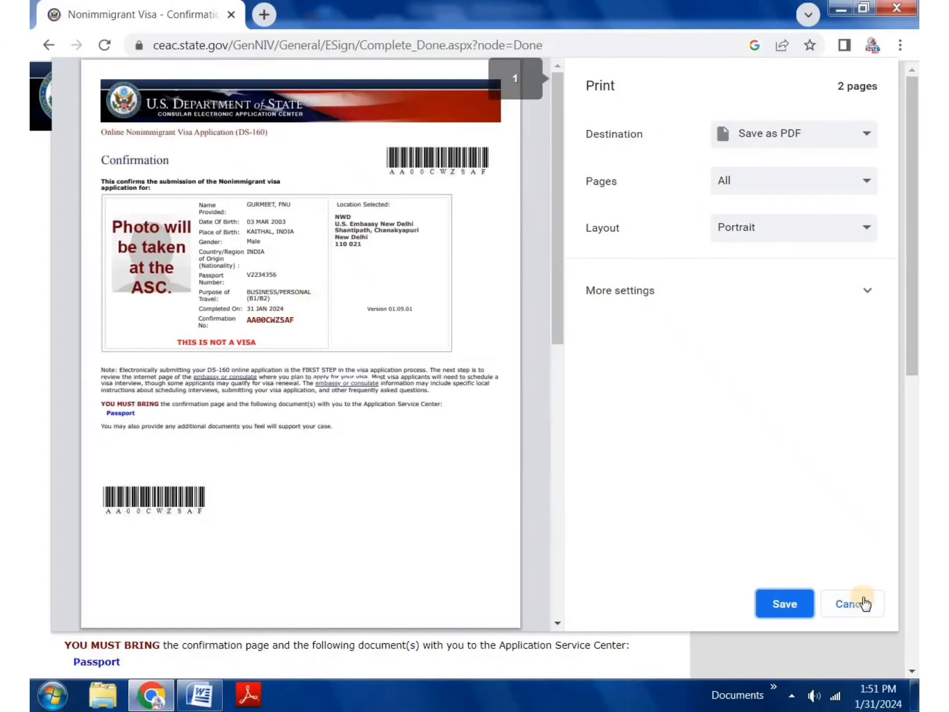
click(866, 604)
drag(341, 297, 359, 319)
click(349, 347)
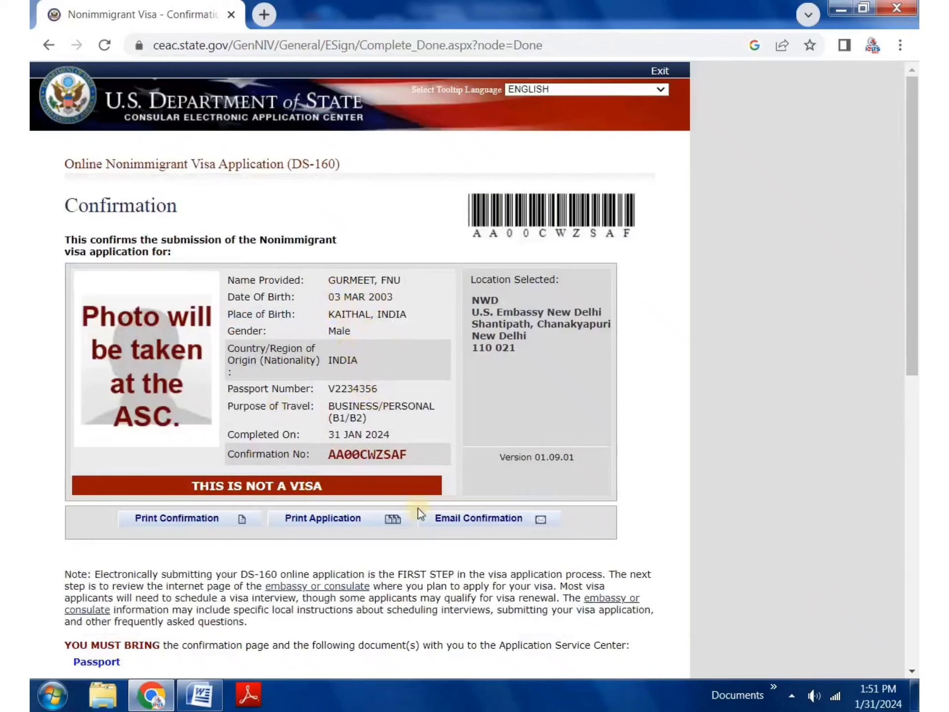
Step: Open the printable full application, dismiss the notice, and cancel its print preview
click(320, 525)
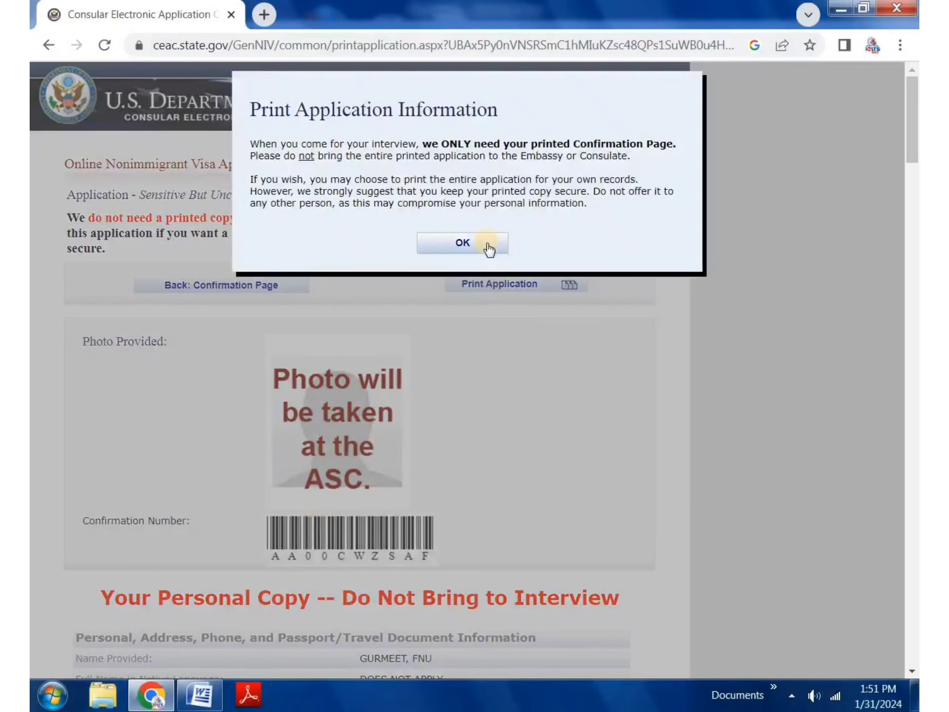
click(488, 245)
scroll(463, 381, down, 5)
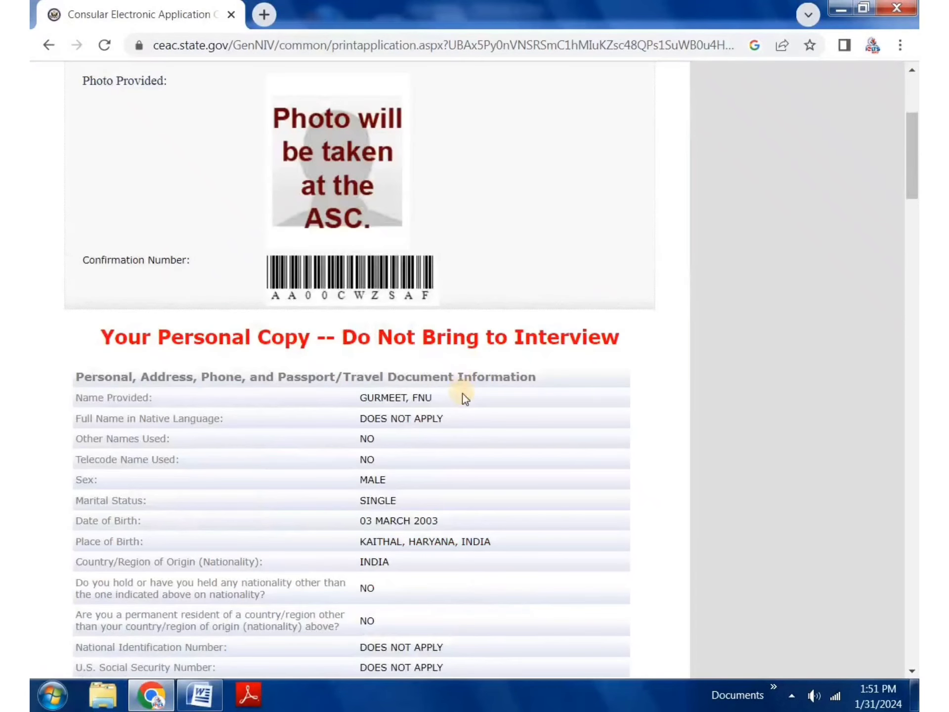
scroll(460, 401, down, 10)
scroll(452, 406, up, 13)
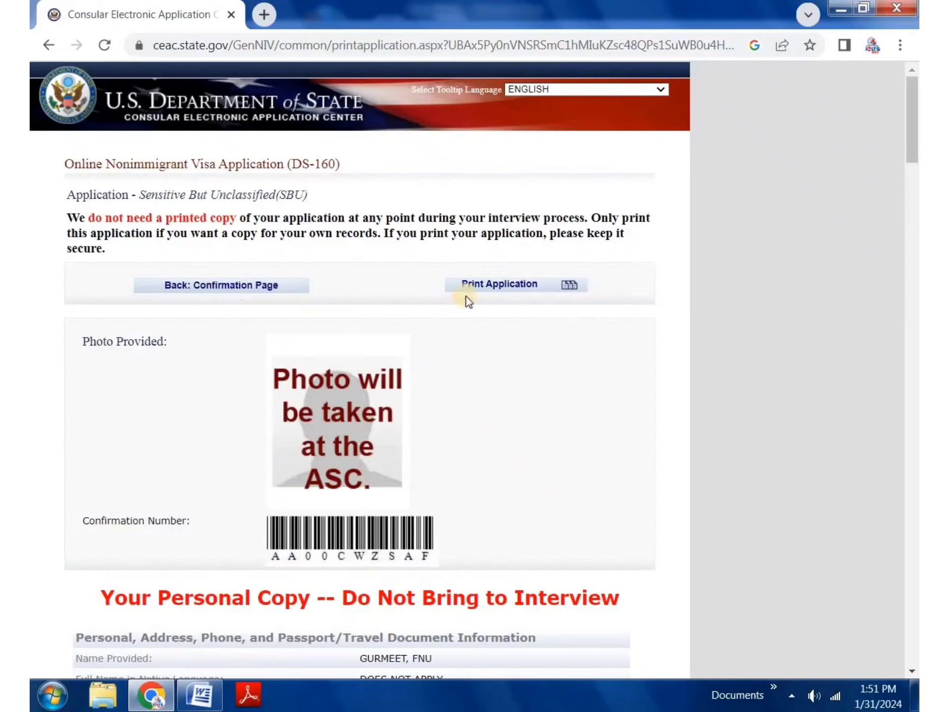
click(496, 285)
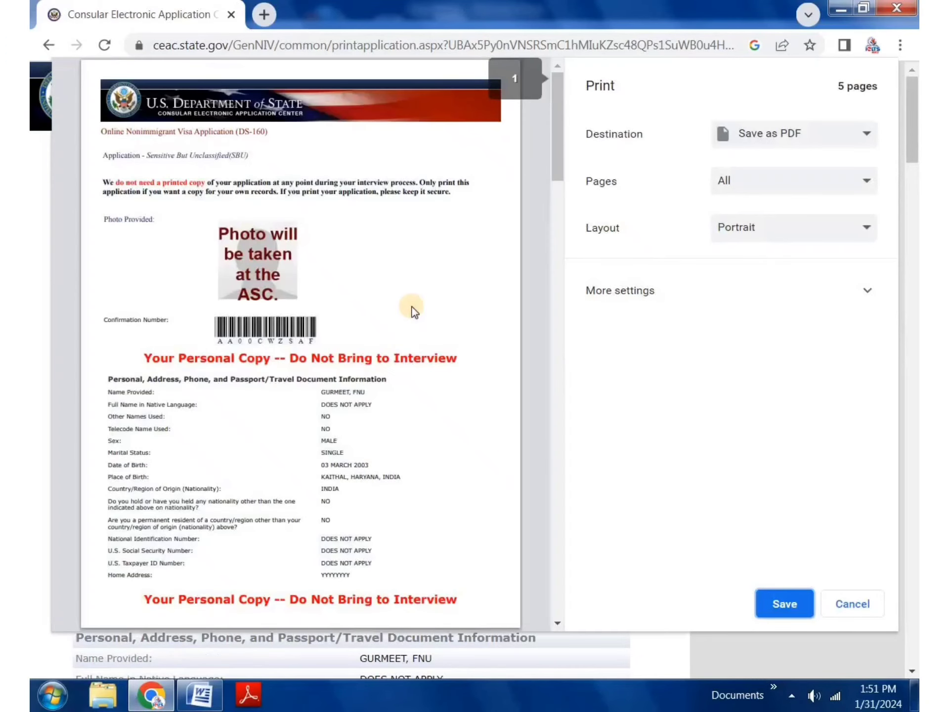
scroll(415, 311, down, 3)
scroll(414, 311, up, 3)
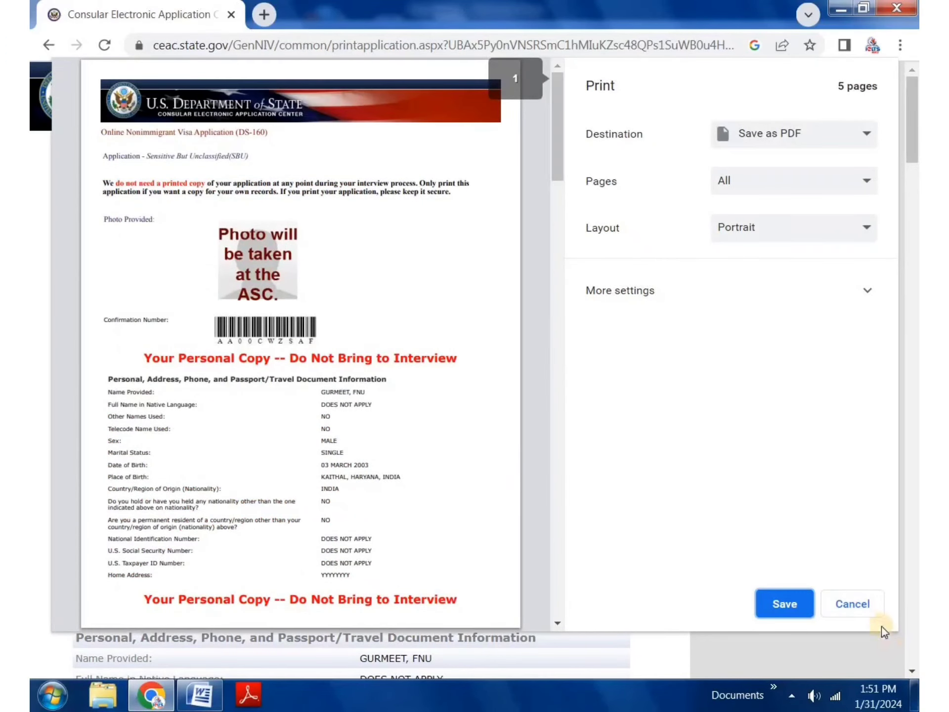
click(879, 604)
Step: Leave the printout for the Thank You page, then go back to the Confirmation page
click(234, 279)
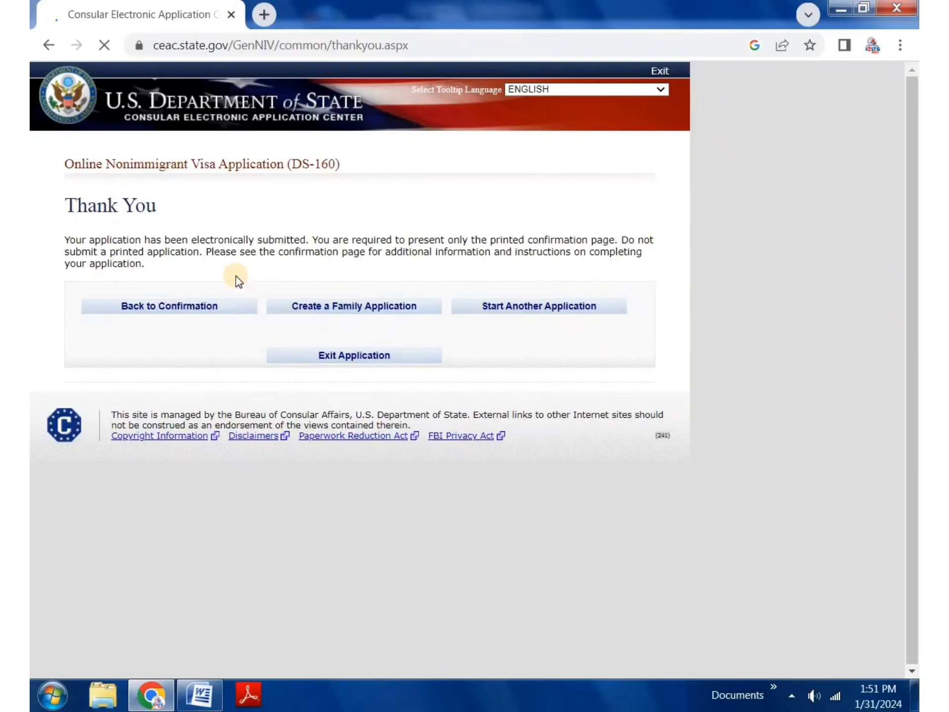
drag(175, 219, 55, 225)
click(209, 257)
click(186, 310)
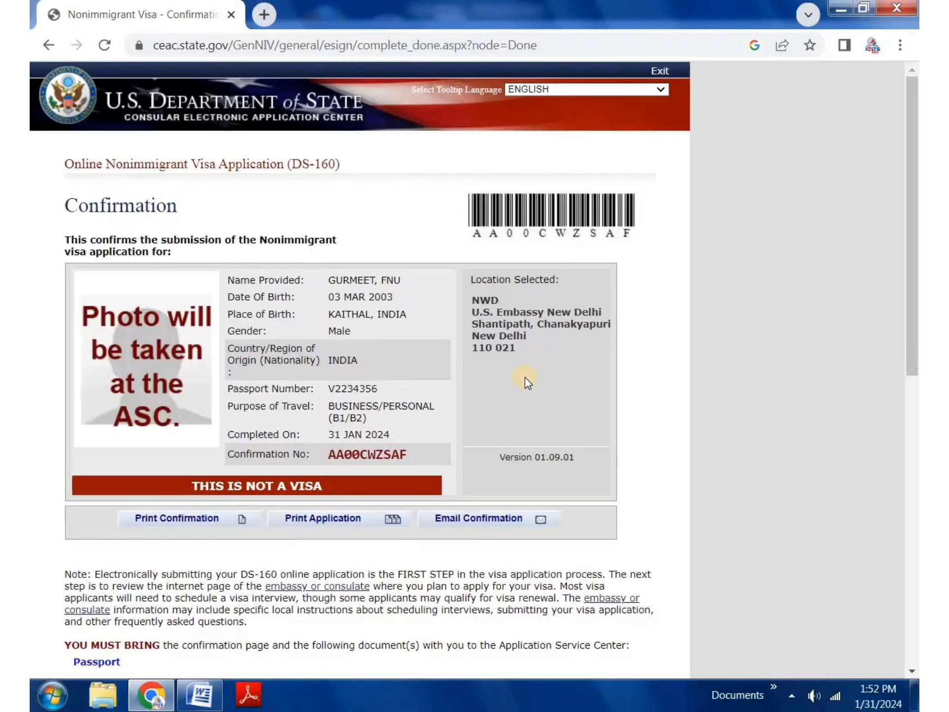
Step: On the email confirmation page, choose to send the confirmation to another address
click(465, 519)
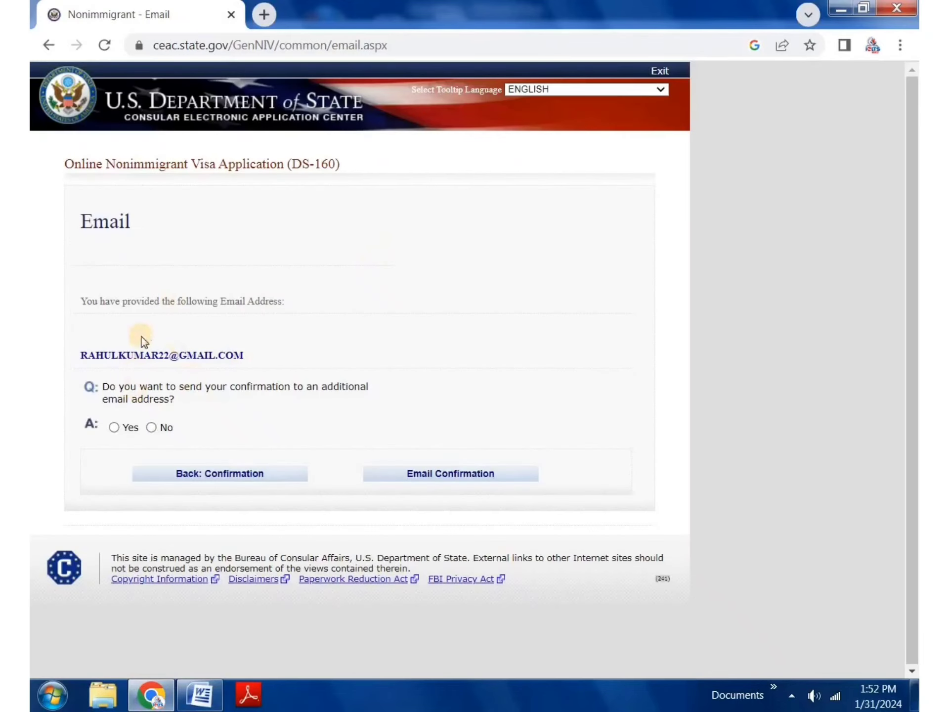
drag(220, 355, 123, 355)
click(134, 398)
click(115, 426)
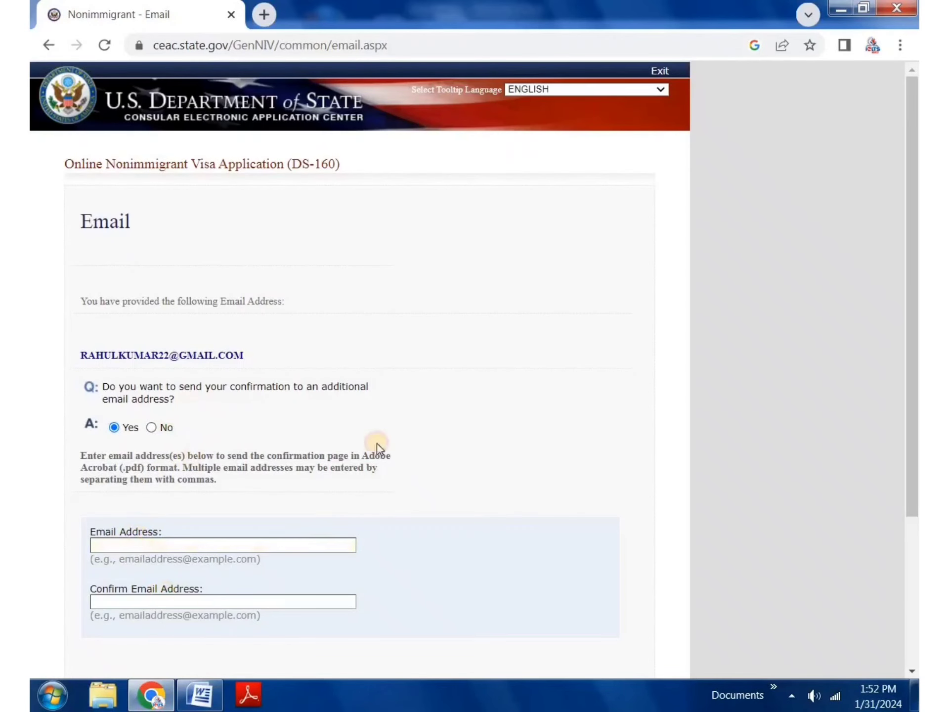
scroll(377, 445, down, 3)
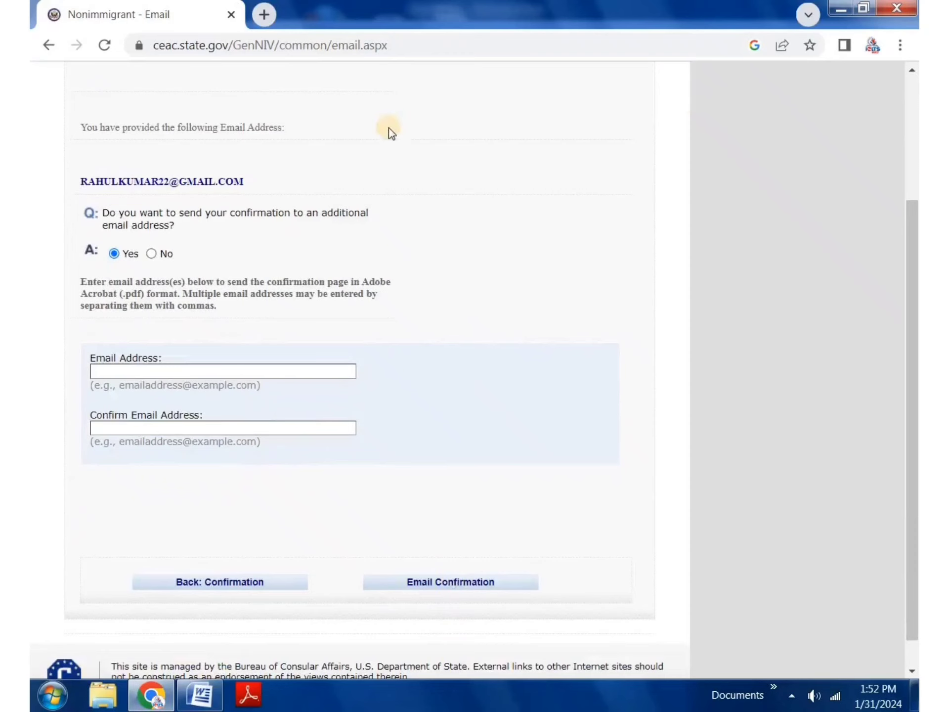
scroll(418, 273, up, 3)
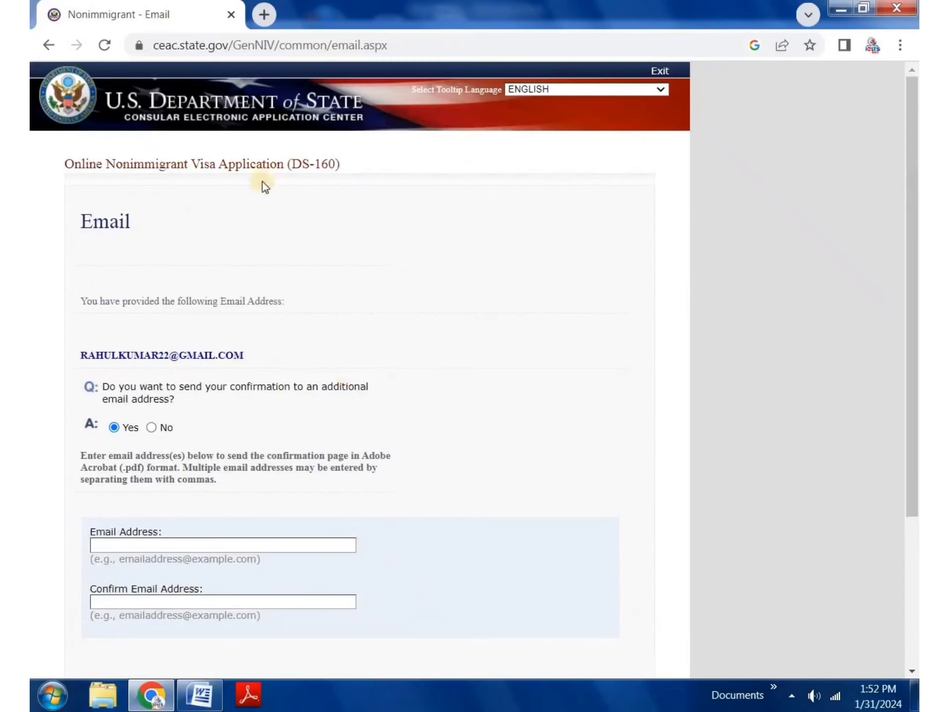
double_click(245, 208)
click(396, 250)
scroll(247, 419, down, 4)
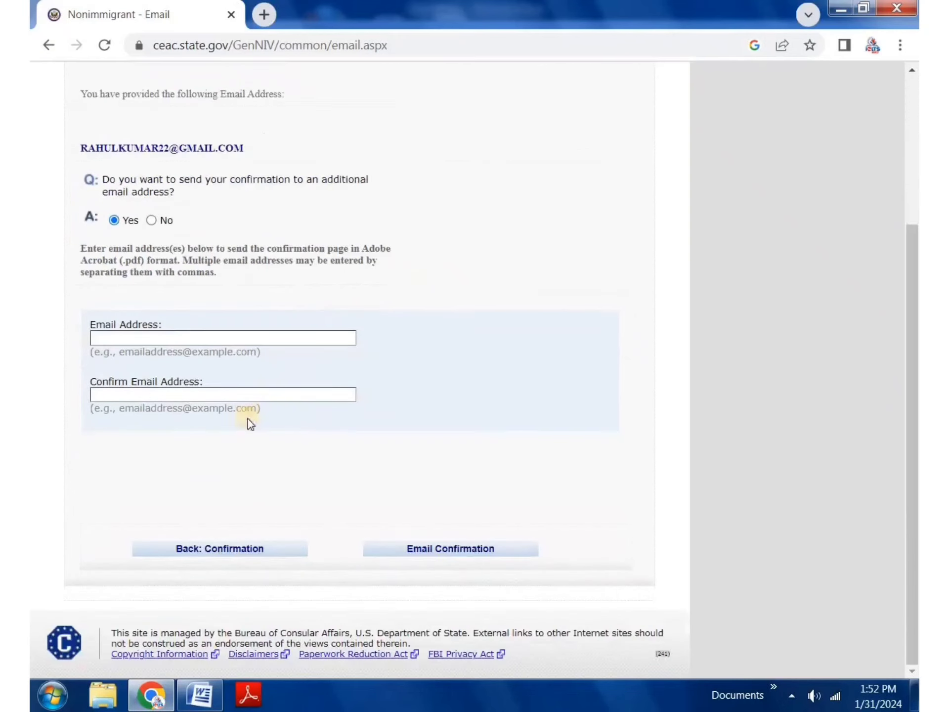
Step: Return to the Confirmation page and exit the application
click(268, 549)
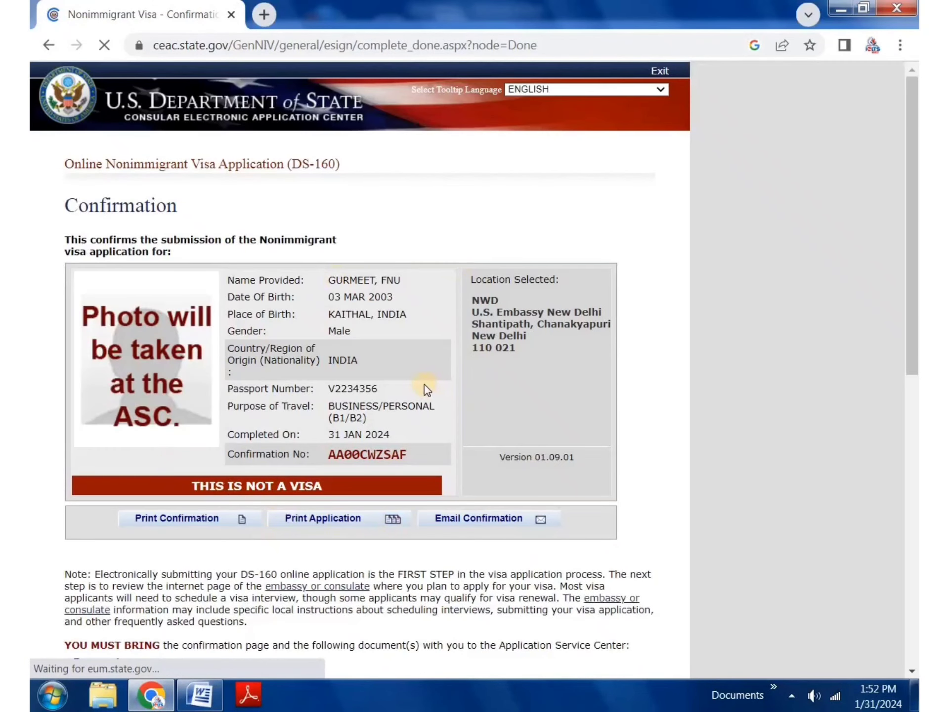
drag(508, 301, 422, 299)
click(374, 197)
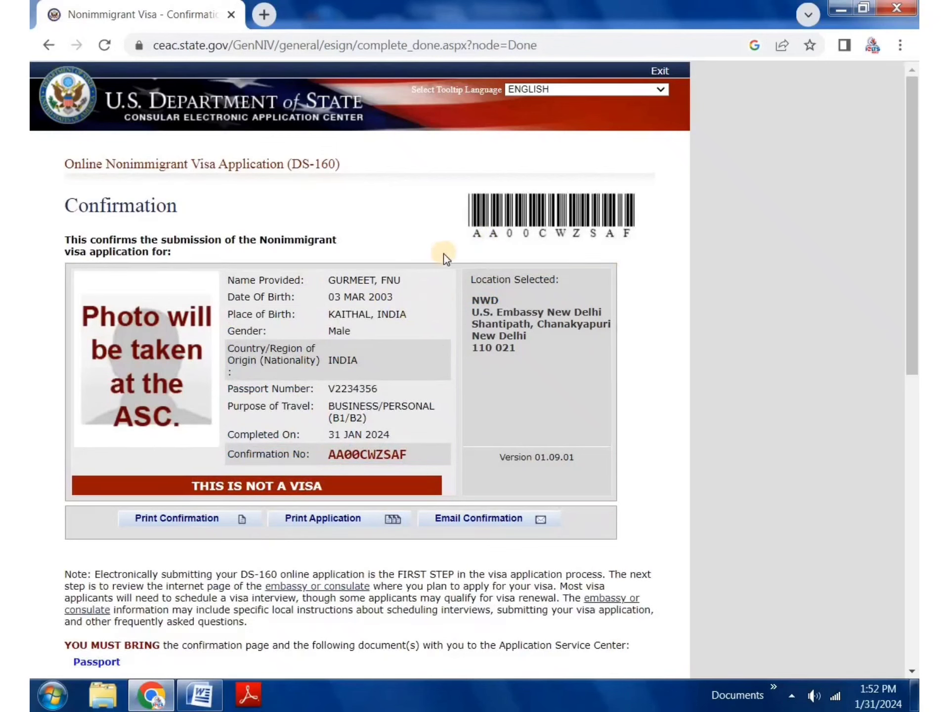
click(659, 74)
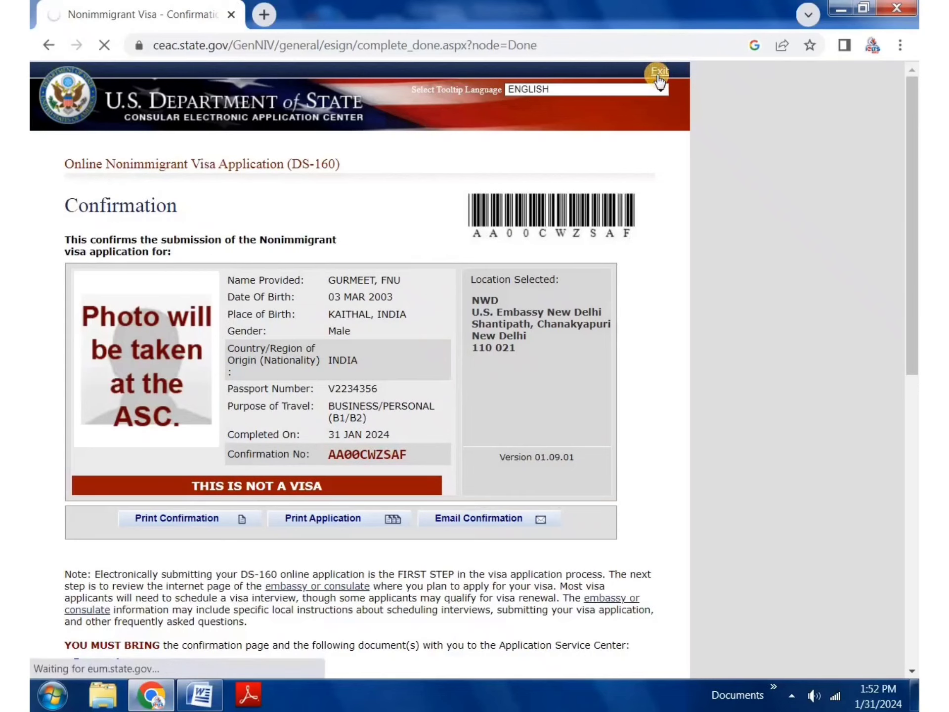